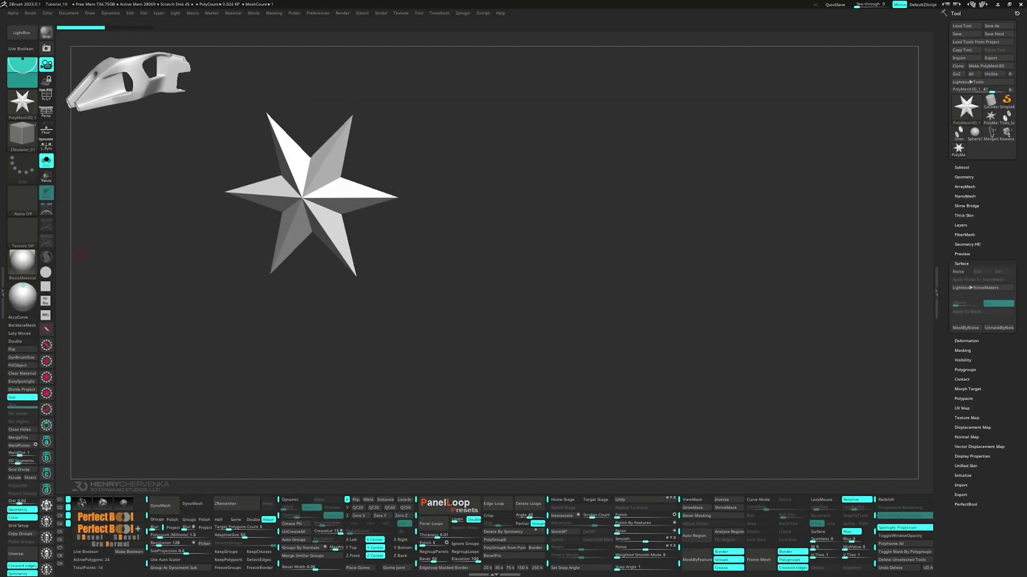
- Replace the star mesh with a PolyCube primitive and delete its subdividing edge loops
drag(481, 235, 360, 181)
key(w)
click(267, 129)
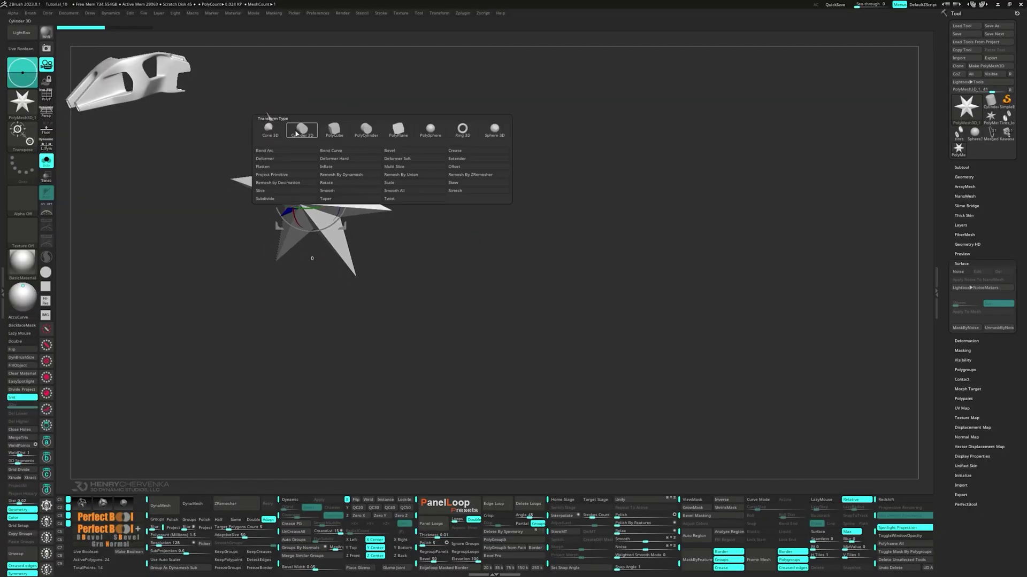
click(334, 130)
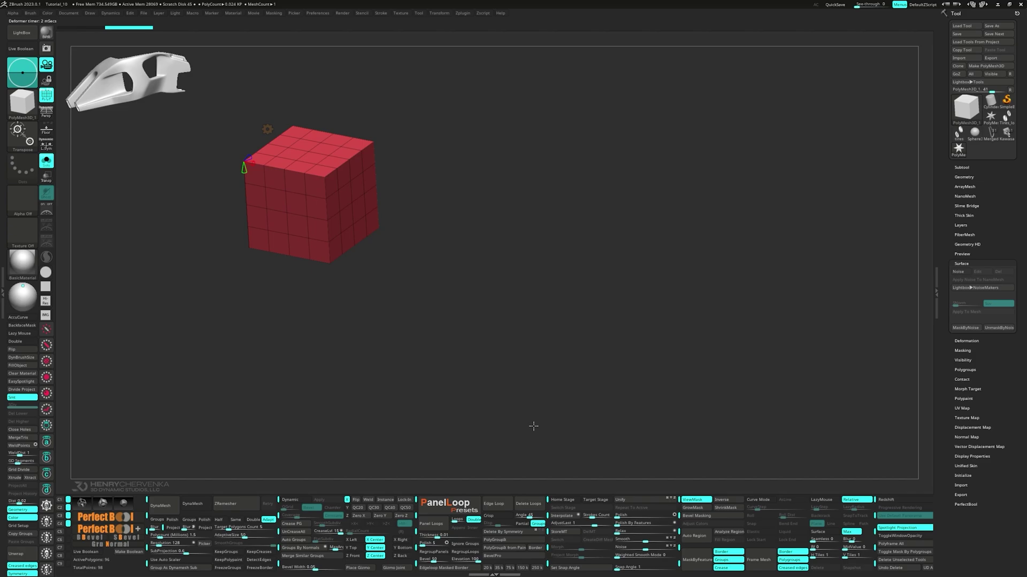
click(523, 505)
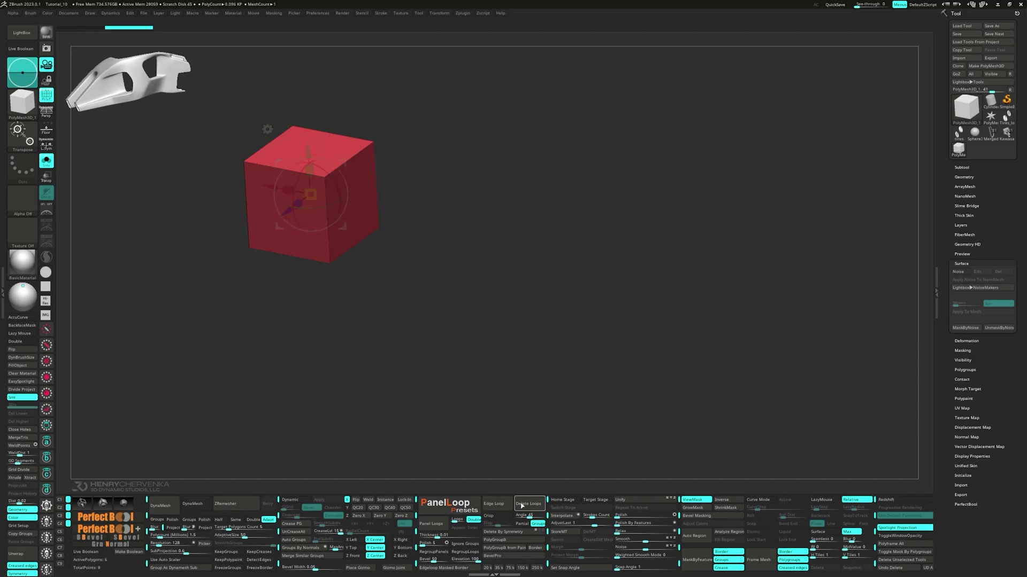
- In the front view, reduce the cube's width and height by masking and moving one side and the underside inward
shift+drag(406, 293, 411, 288)
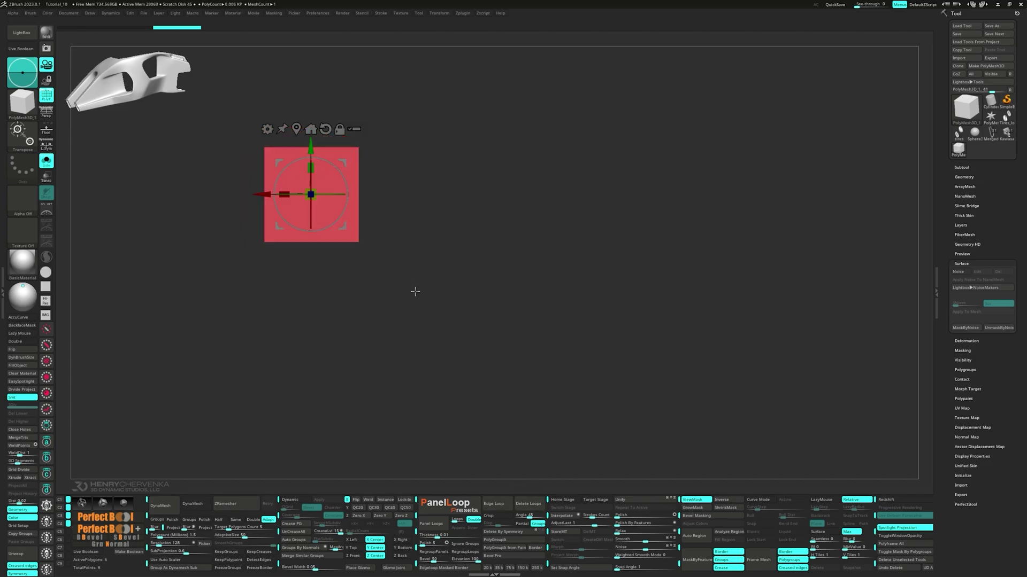
key(f)
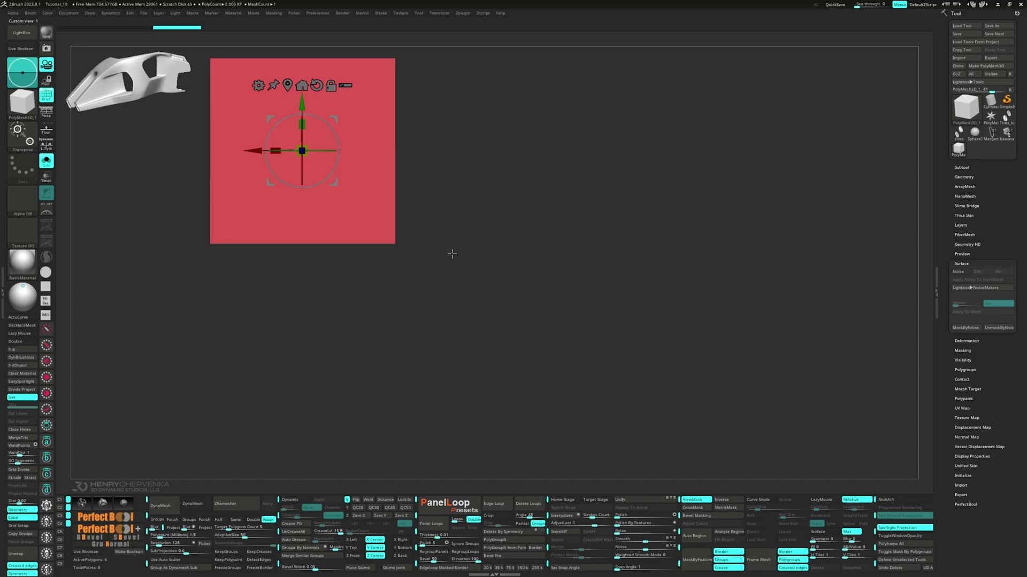
ctrl+drag(465, 307, 369, 56)
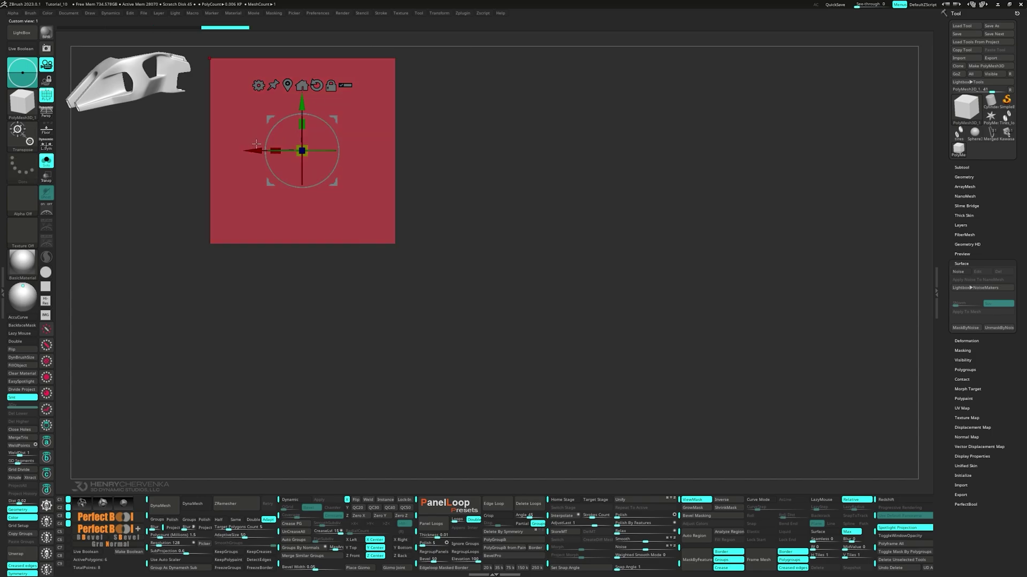
drag(256, 150, 182, 150)
mouse_move(130, 303)
ctrl+mouse_down()
mouse_move(298, 273)
mouse_move(358, 226)
ctrl+mouse_up()
drag(227, 101, 225, 38)
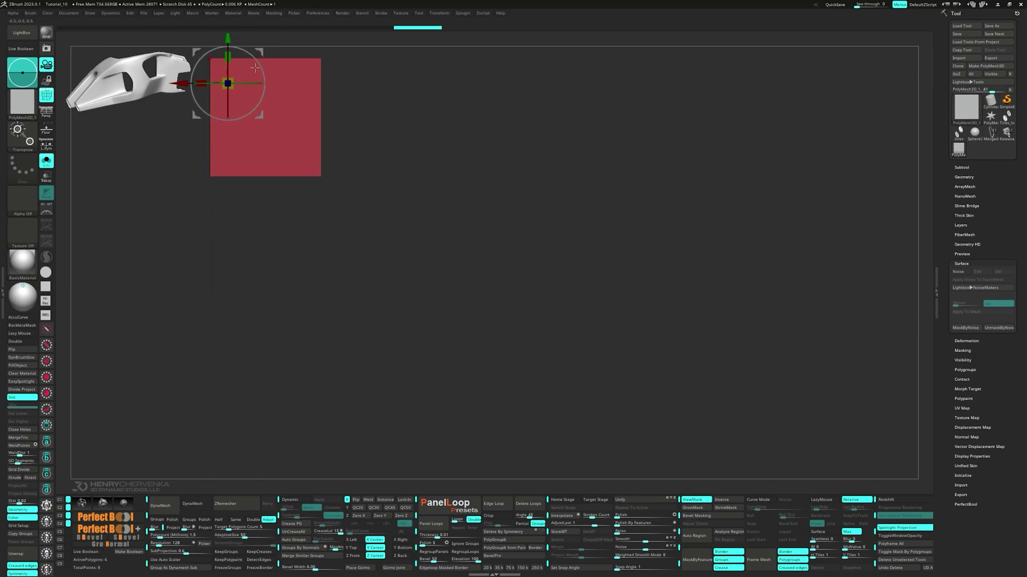
key(ctrl+h)
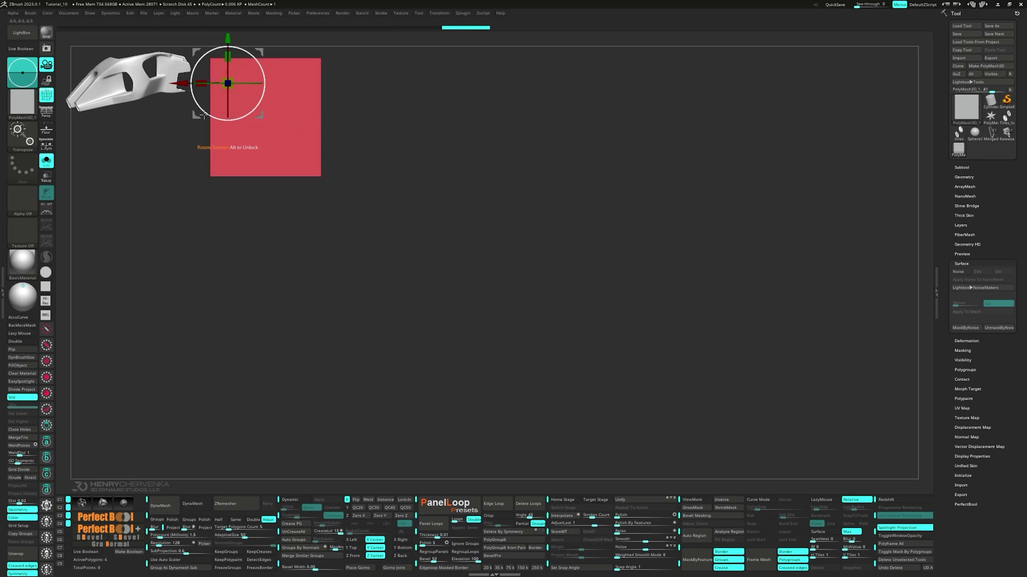
- In the top view, shorten the box's length by masking and moving one end inward by about 0.12
key(2)
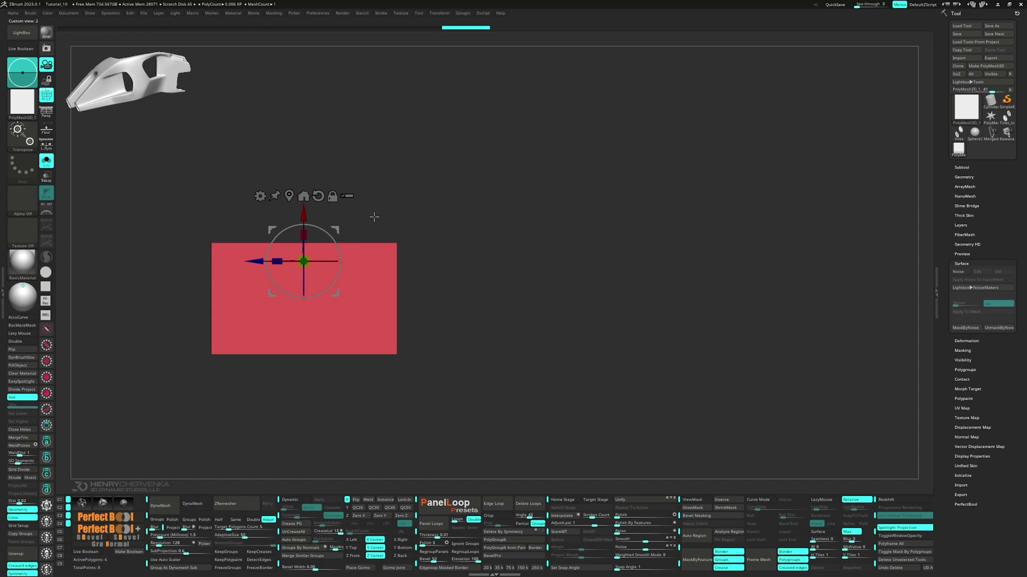
key(ctrl+h)
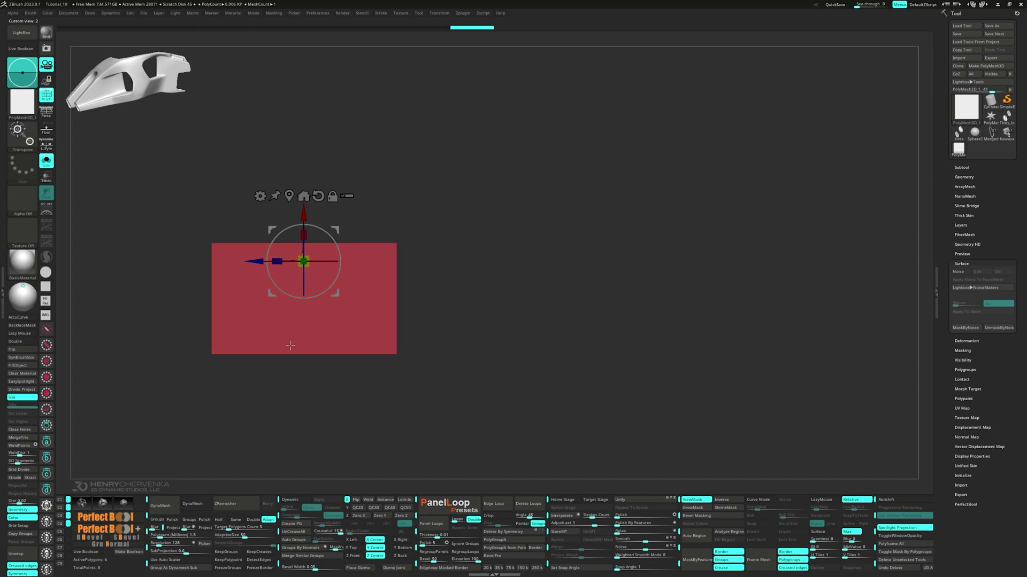
drag(244, 262, 225, 260)
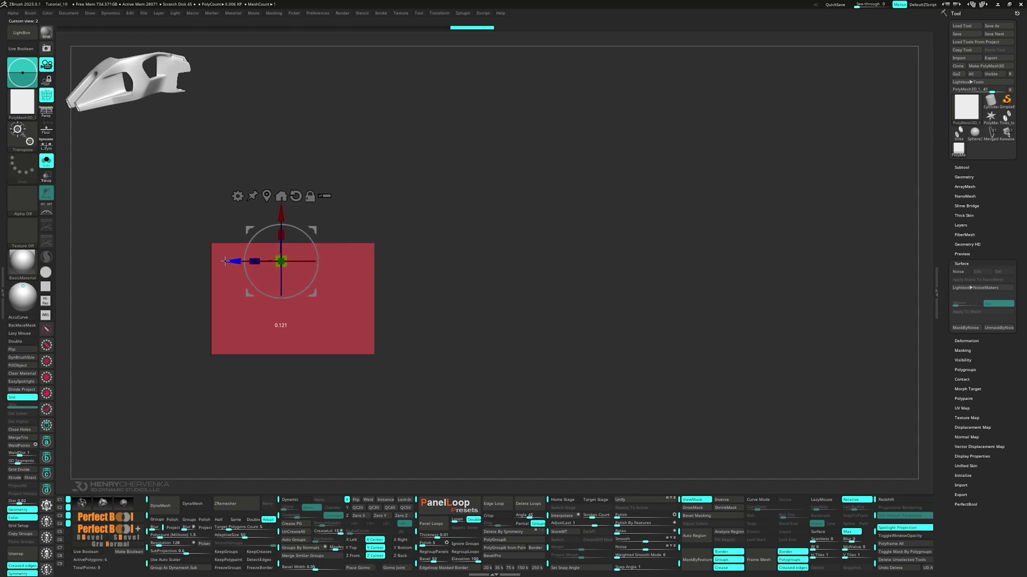
key(ctrl+h)
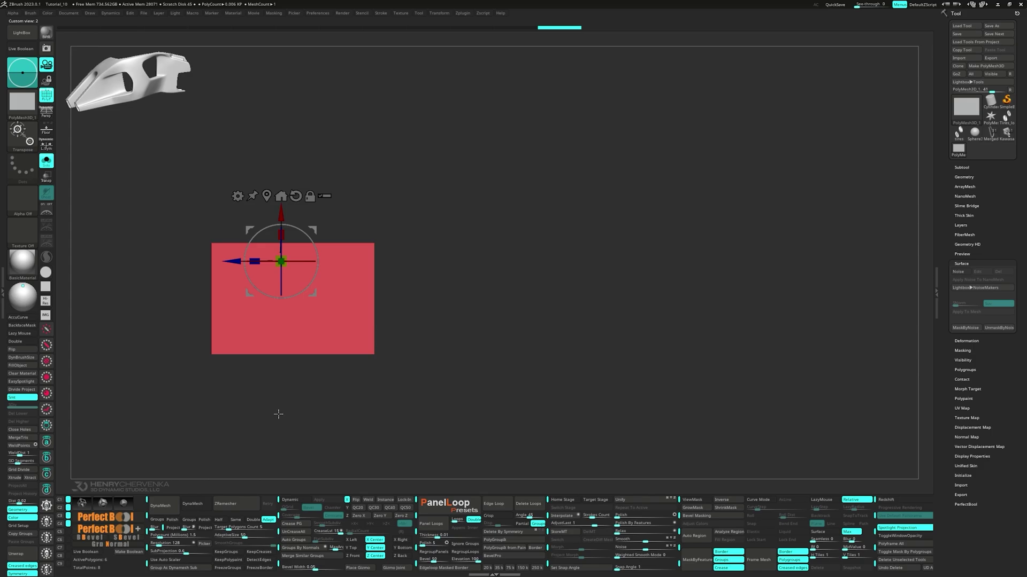
- In the side view, slope the box's underside by raising the lower corner at one end and slightly lowering the opposite one
key(Right)
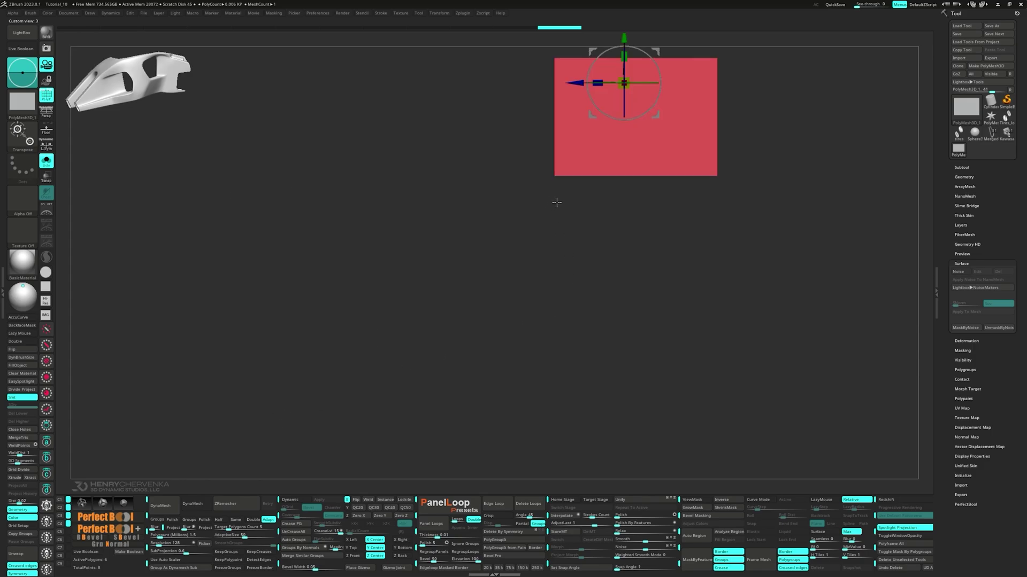
ctrl+drag(582, 236, 498, 184)
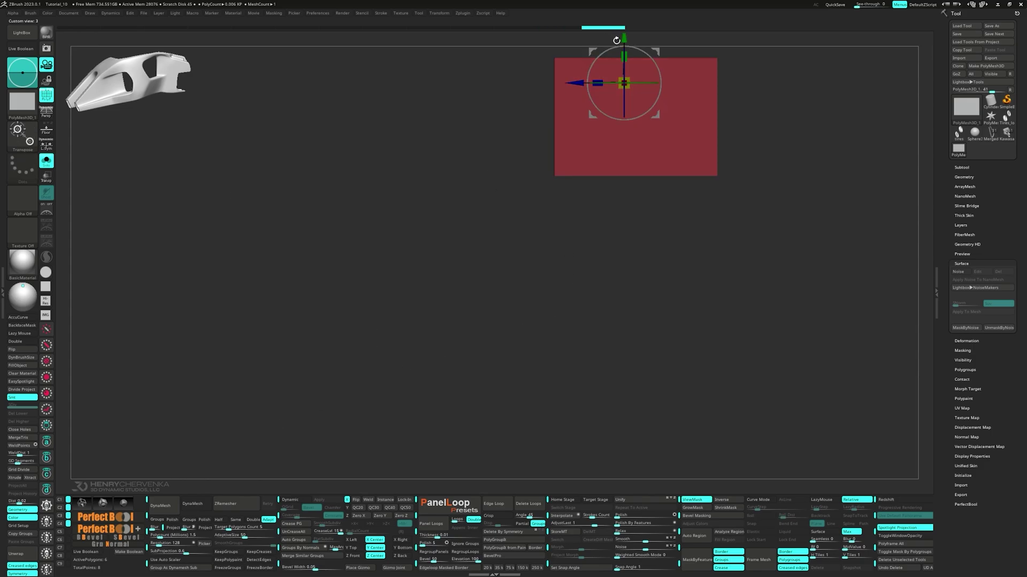
alt+drag(621, 38, 617, 152)
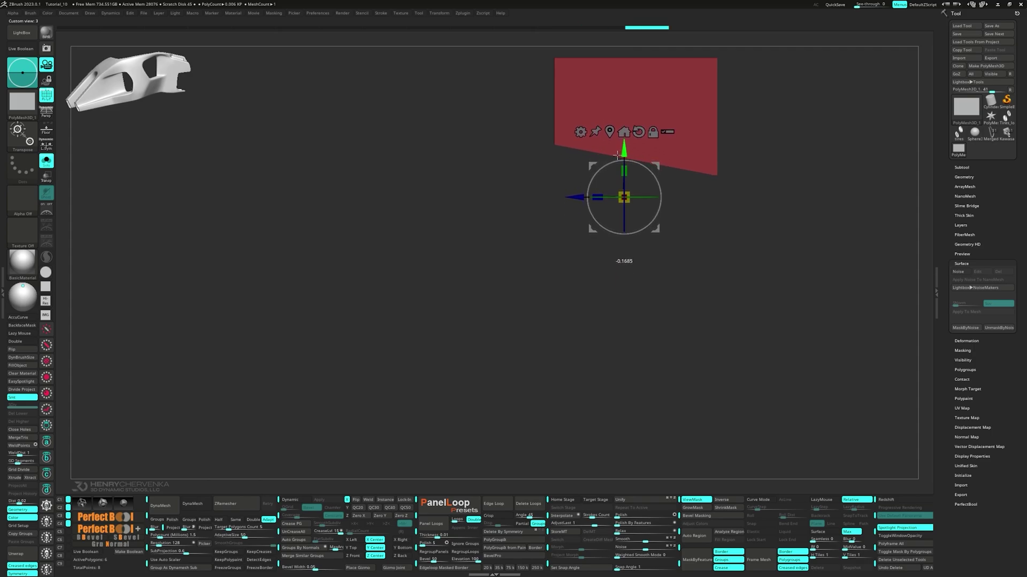
ctrl+drag(710, 209, 691, 167)
ctrl+click(690, 179)
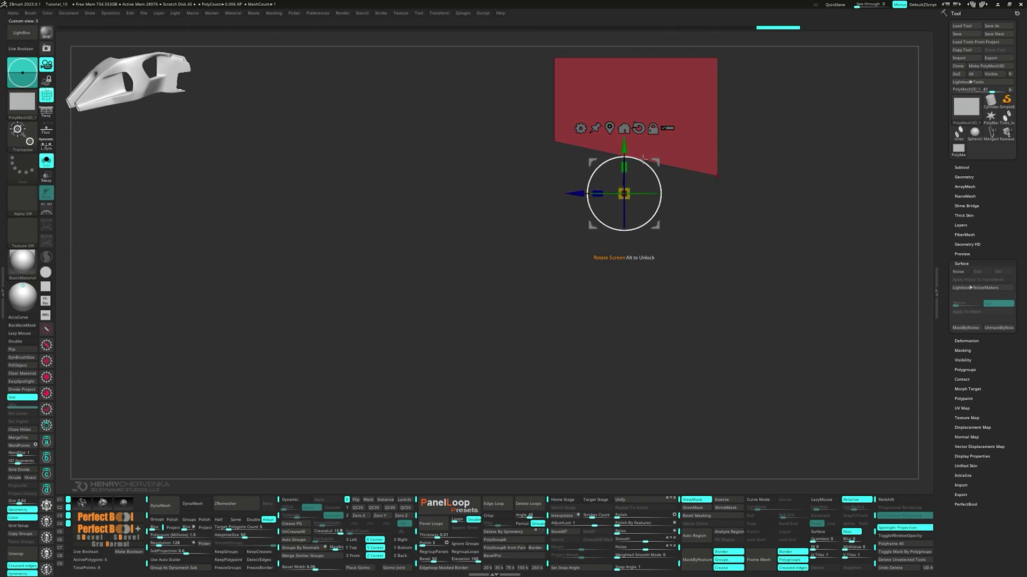
drag(622, 150, 622, 156)
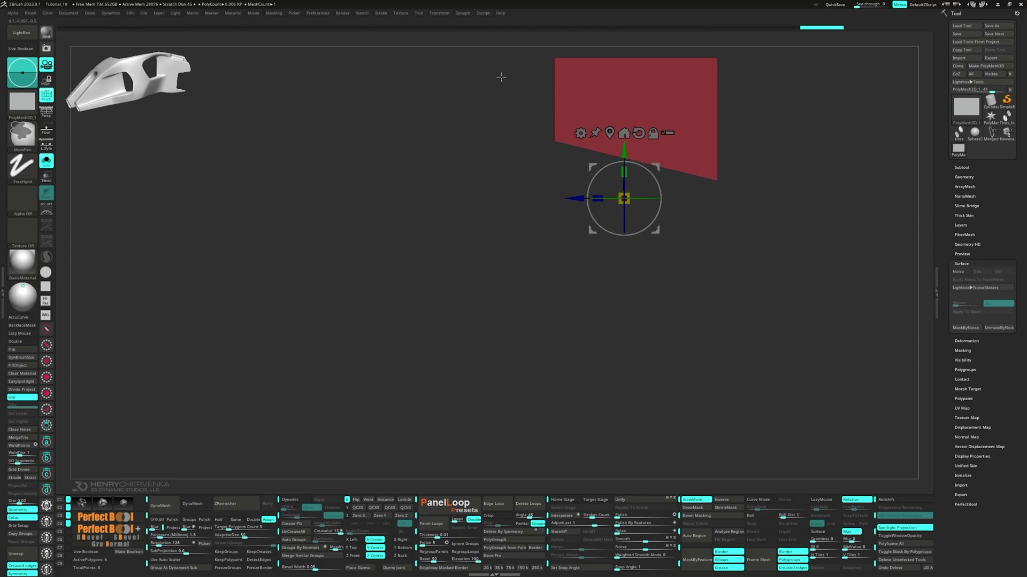
- Lower the upper corner at the shallower end to taper the side profile into a wedge, and clear the mask
ctrl+drag(500, 76, 505, 96)
ctrl+drag(507, 103, 576, 44)
drag(623, 148, 642, 205)
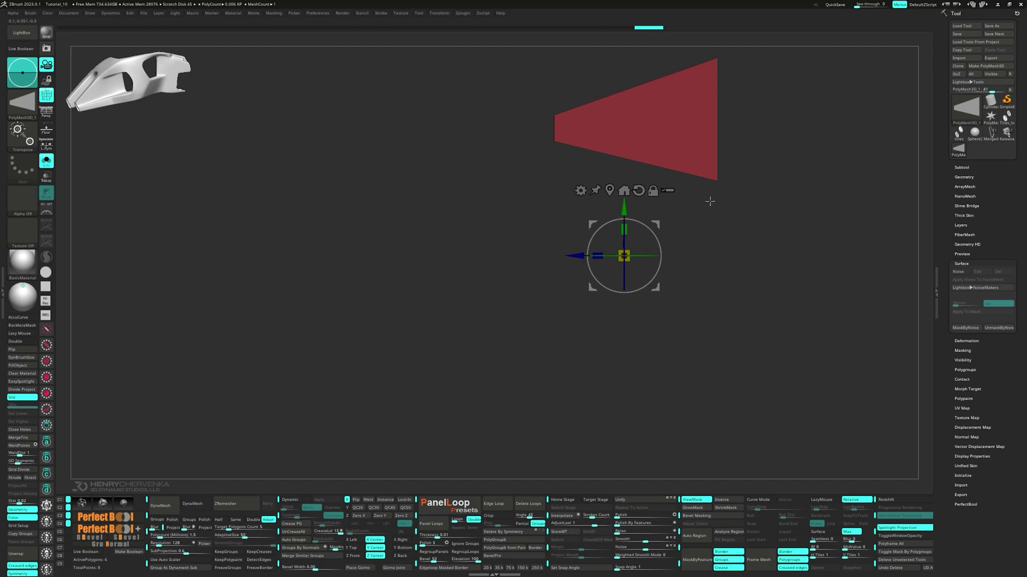
ctrl+drag(705, 203, 717, 220)
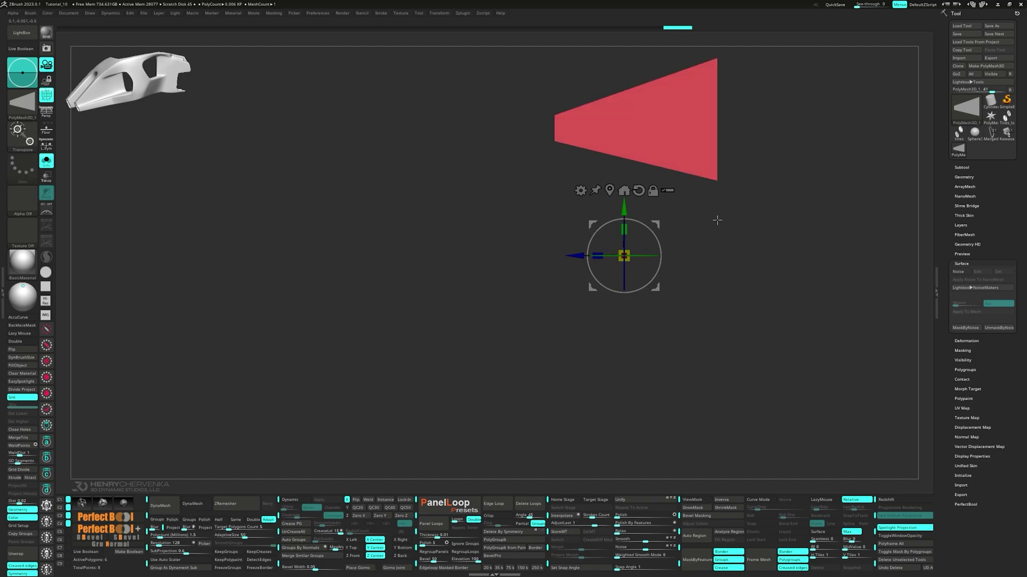
- Slant the wedge's tall end by moving its lower corner toward the narrow end, and clear the mask
key(2)
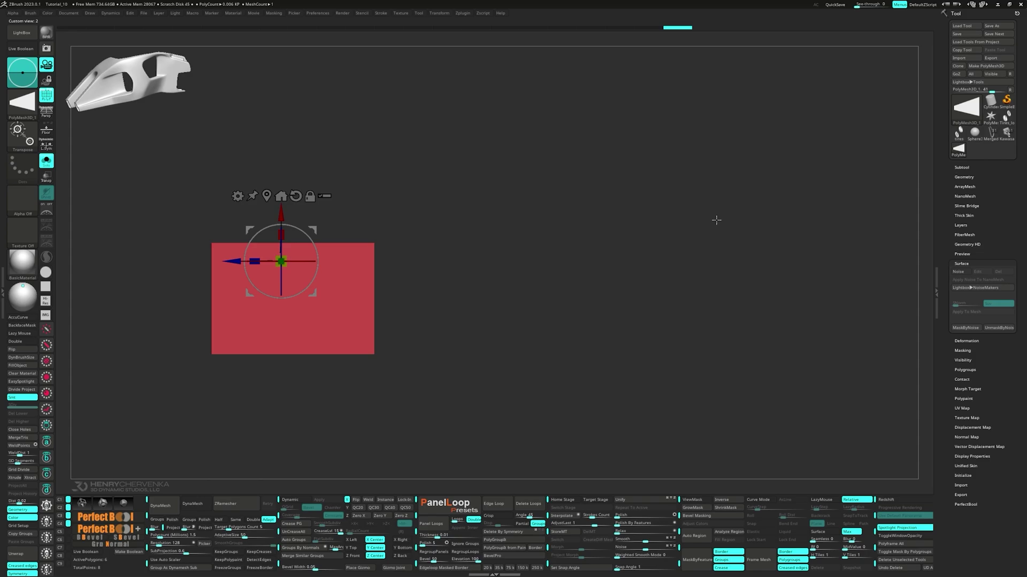
key(1)
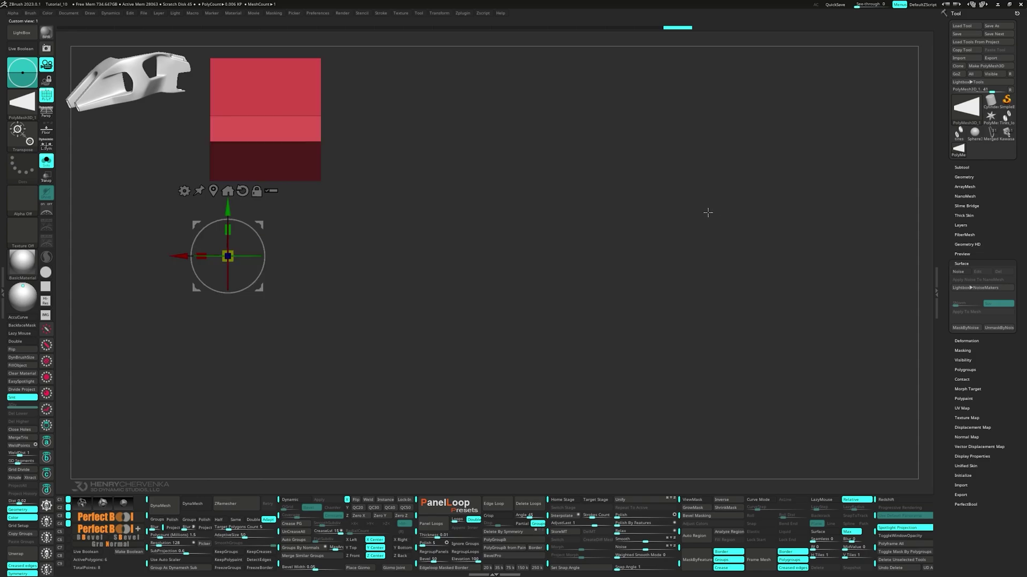
drag(664, 213, 890, 219)
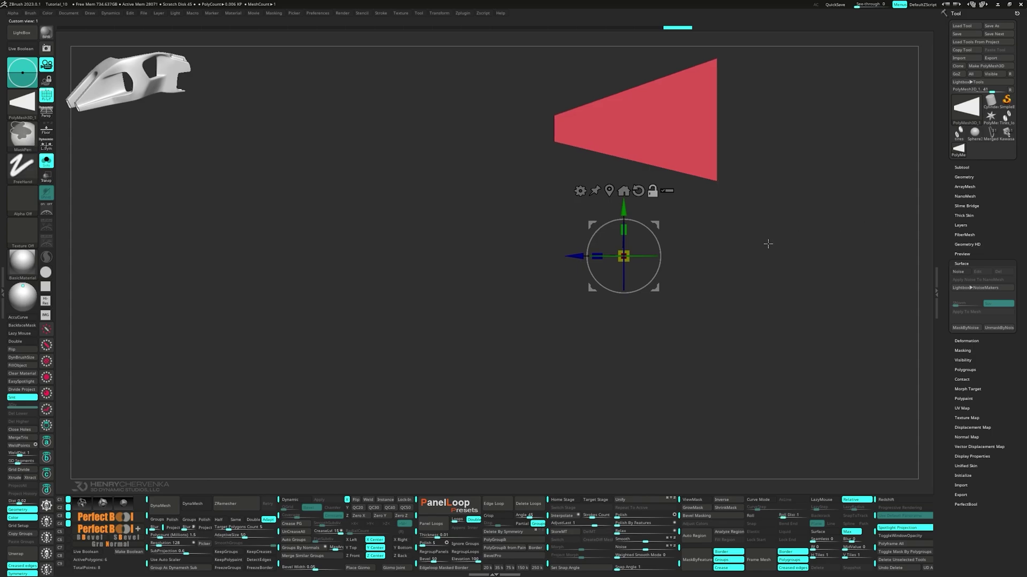
ctrl+drag(769, 244, 644, 155)
click(707, 172)
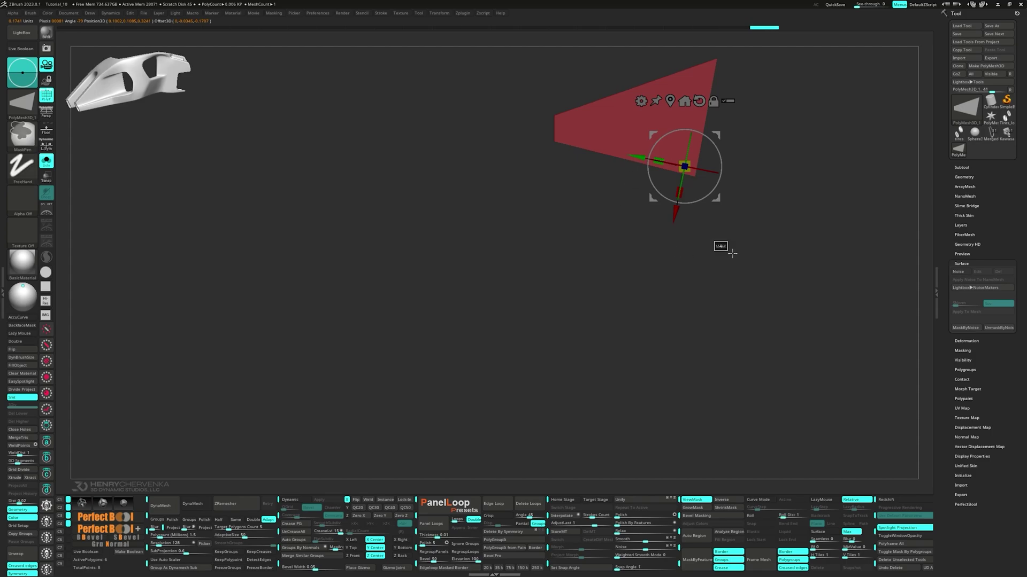
ctrl+drag(722, 248, 704, 246)
- In the top view, insert one crosswise edge loop near the middle and two lengthwise edge loops near the sides with ZModeler
key(shift+1)
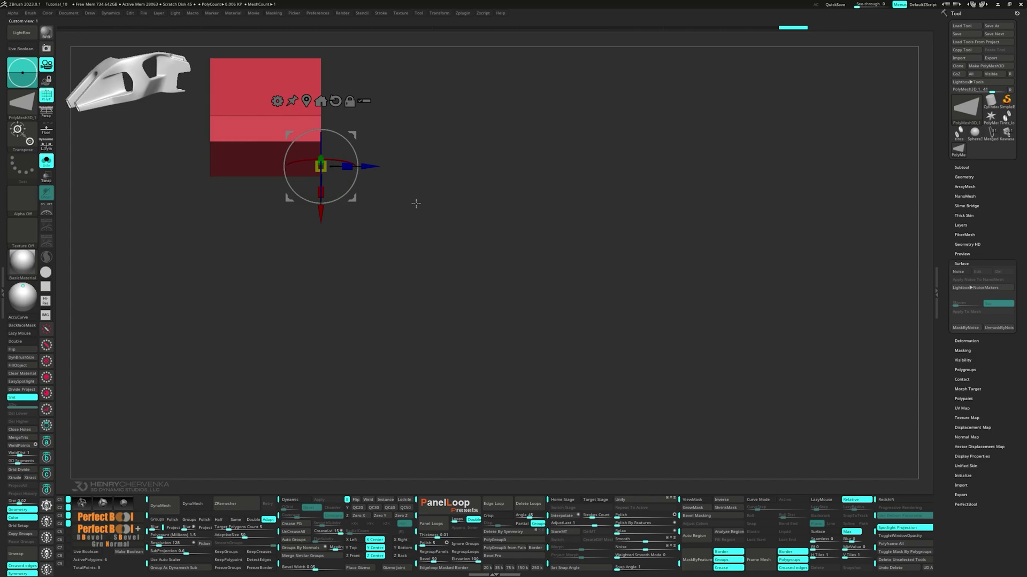
mouse_move(415, 226)
mouse_down()
mouse_move(379, 231)
mouse_move(414, 249)
mouse_up()
key(q)
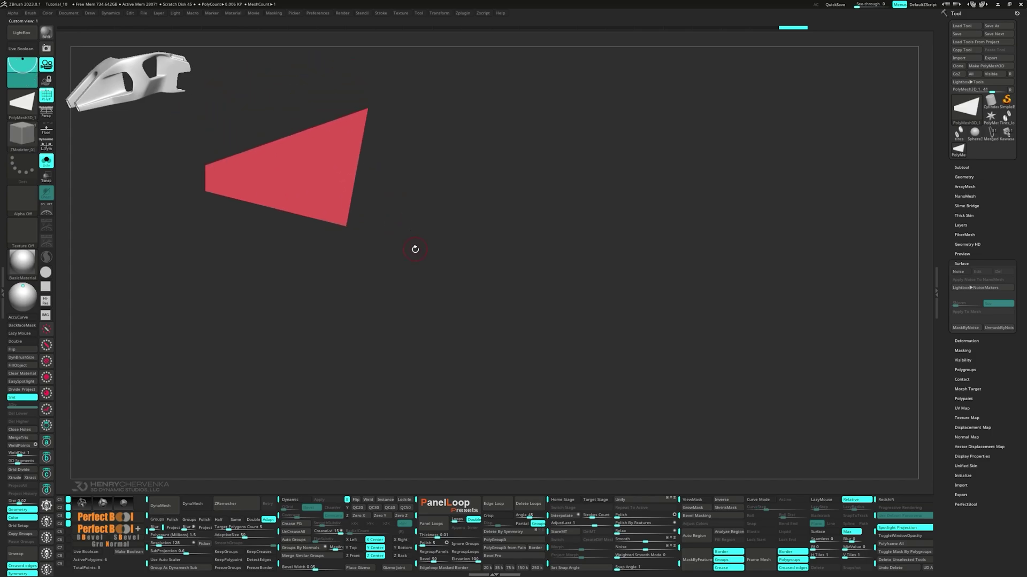
key(shift+2)
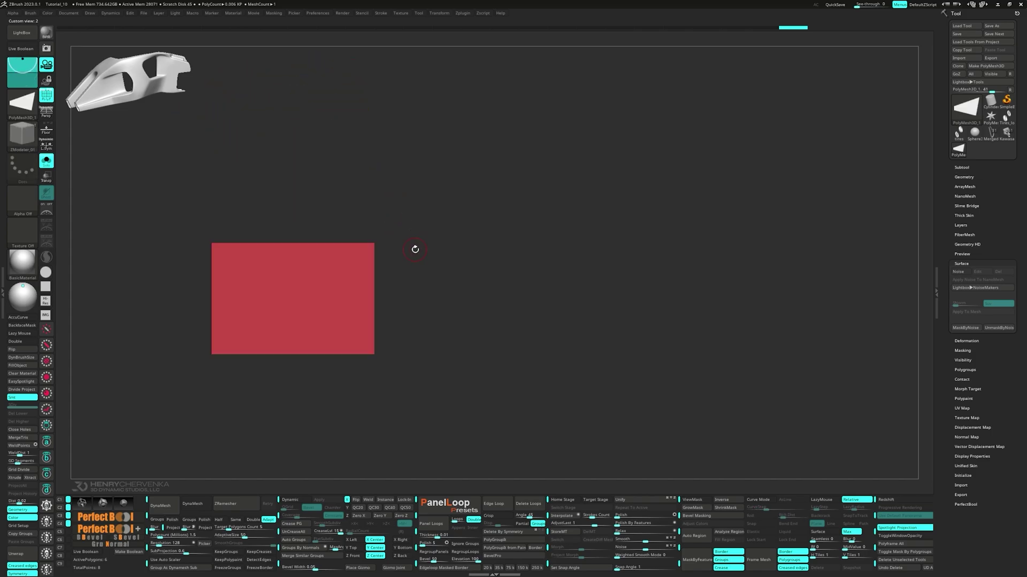
key(space)
click(291, 252)
drag(295, 244, 302, 334)
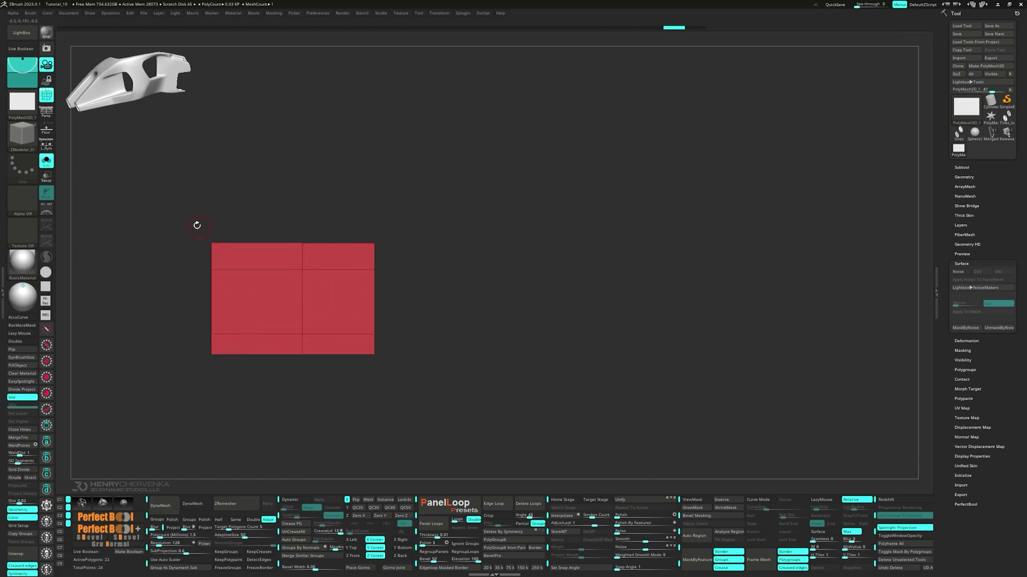
- Mask around one side corner of the narrow end in the top view, move it slightly inward, and clear the mask
ctrl+drag(190, 220, 224, 248)
key(ctrl+i)
key(w)
alt+drag(375, 388, 437, 316)
drag(405, 233, 406, 240)
ctrl+drag(204, 428, 246, 408)
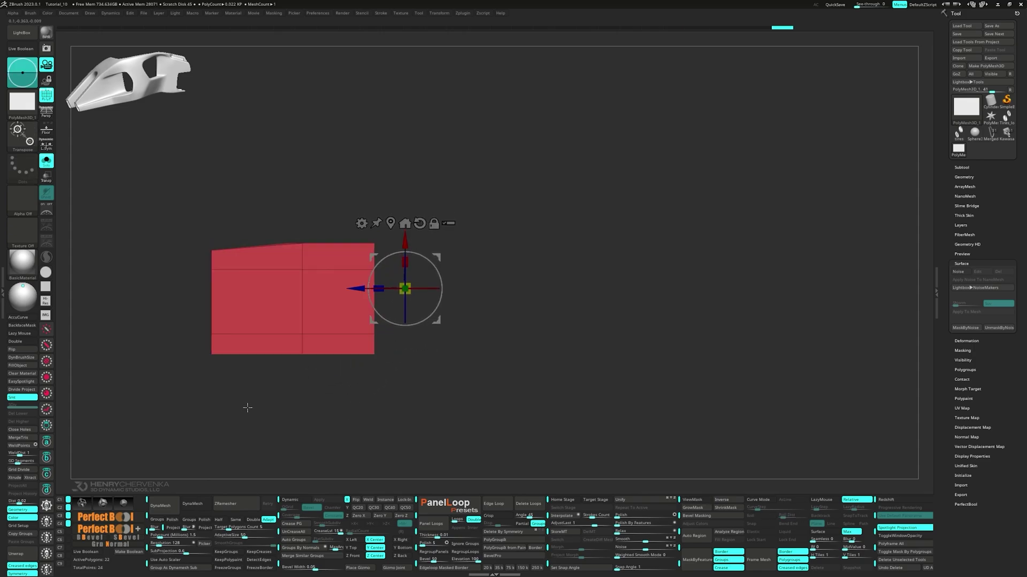
- Insert a second crosswise edge loop nearer the narrow end and pull the lengthwise loops closer together toward the tall end with MoveInfiniteDepth
key(q)
click(280, 335)
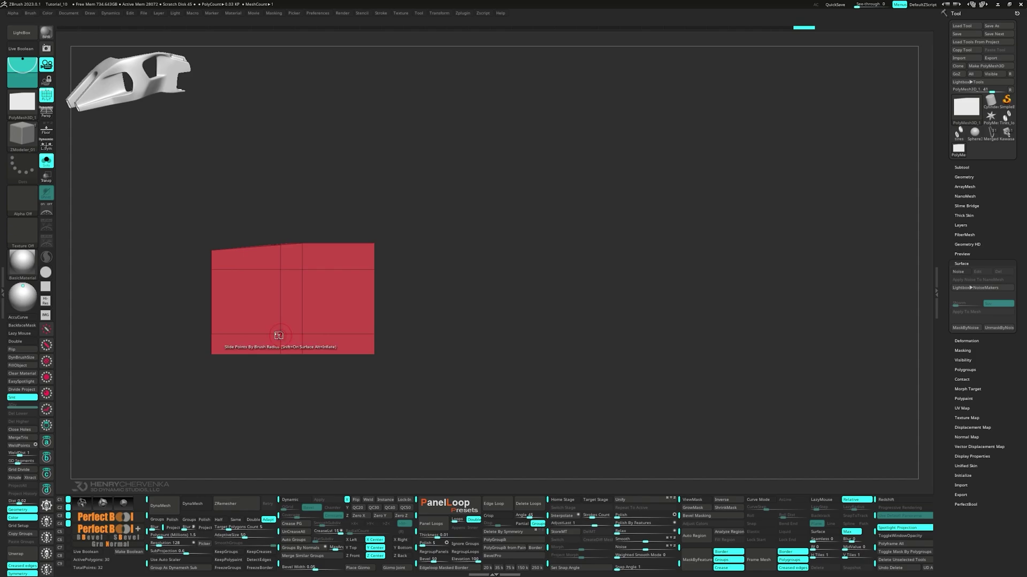
key(space)
click(342, 269)
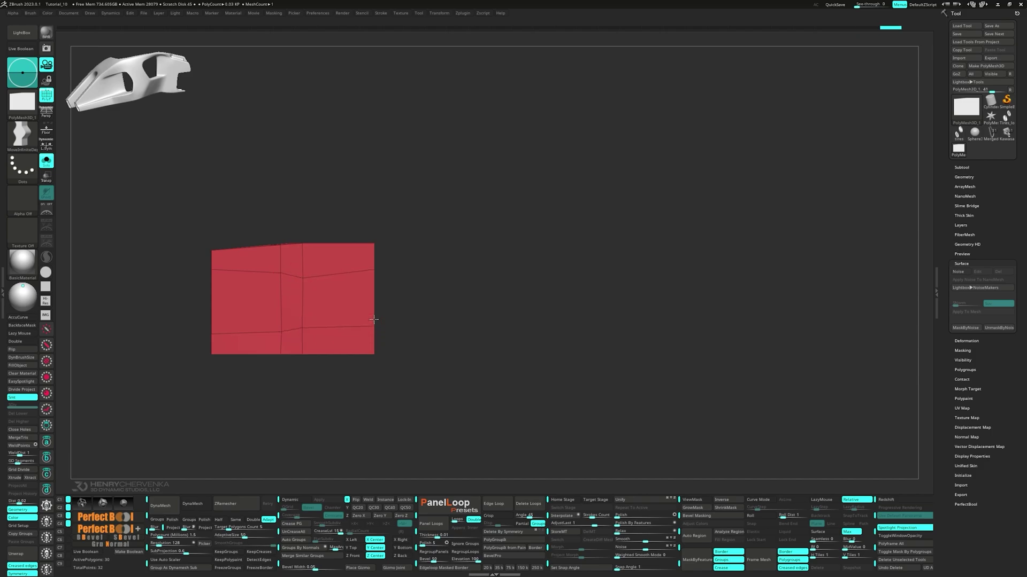
- Insert a lengthwise edge loop with ZModeler midway between the two existing lengthwise loops
key(space)
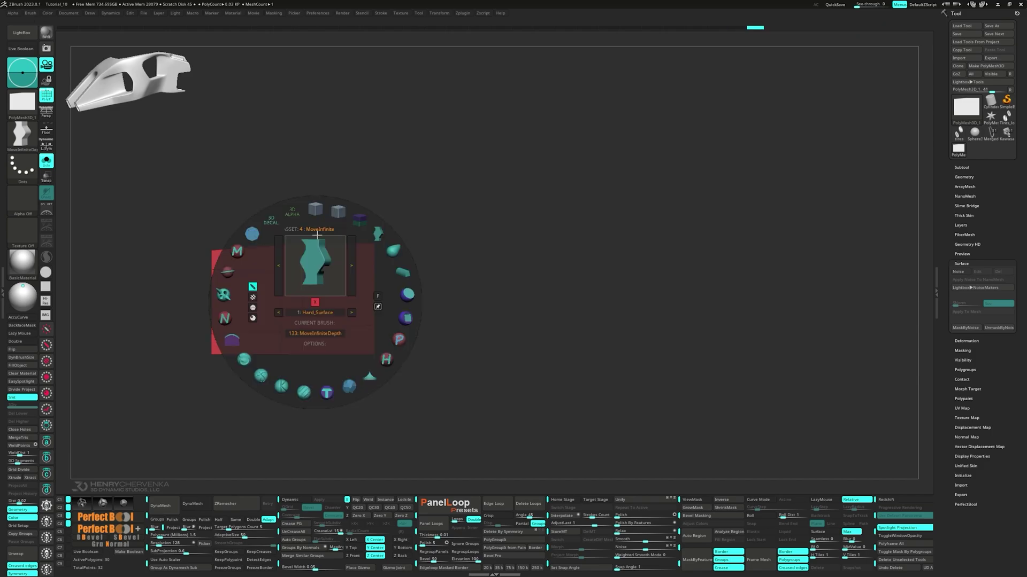
click(316, 212)
click(304, 303)
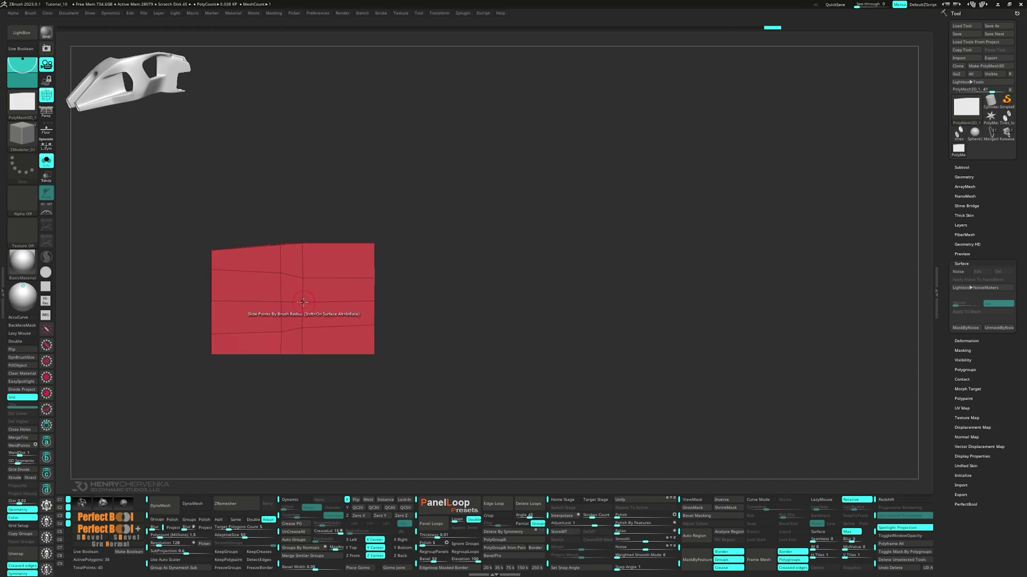
- Slide the middle point of the original crosswise loop toward the tall end with ZModeler to bend the loop into an angle
key(space)
click(367, 235)
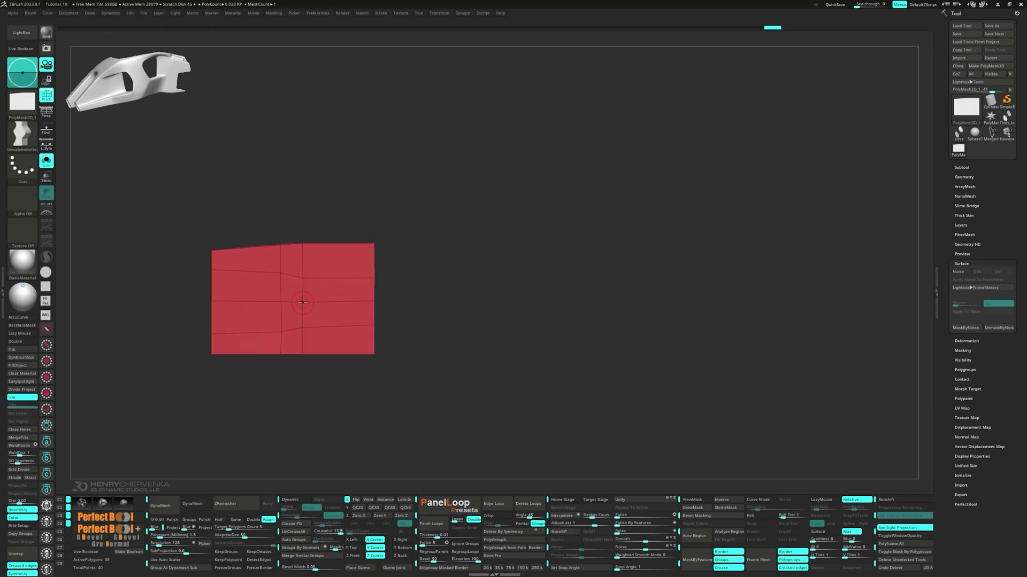
drag(322, 301, 303, 302)
key(space)
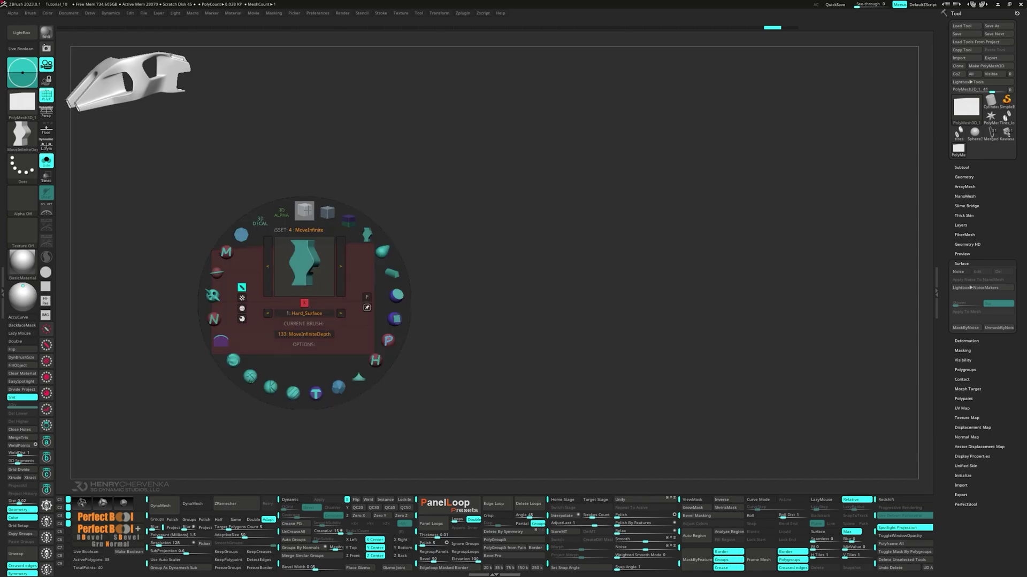
click(304, 210)
drag(302, 302, 322, 304)
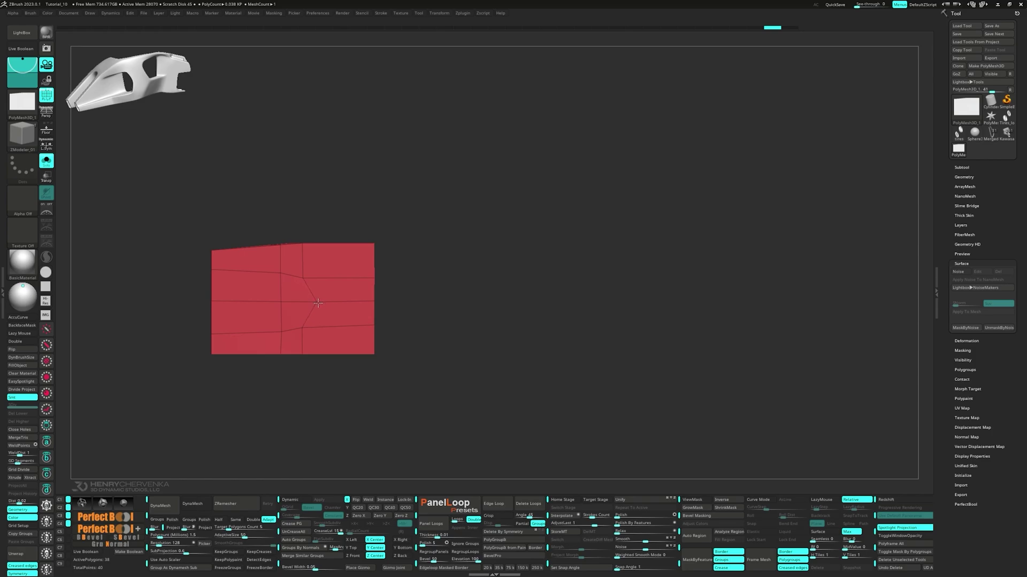
- Mask around one side corner of the tall end in the top view, move it inward, and return to draw mode
ctrl+drag(335, 220, 405, 253)
ctrl+click(407, 254)
key(w)
drag(355, 289, 336, 289)
drag(386, 237, 387, 245)
right_drag(294, 279, 339, 332)
drag(339, 332, 567, 259)
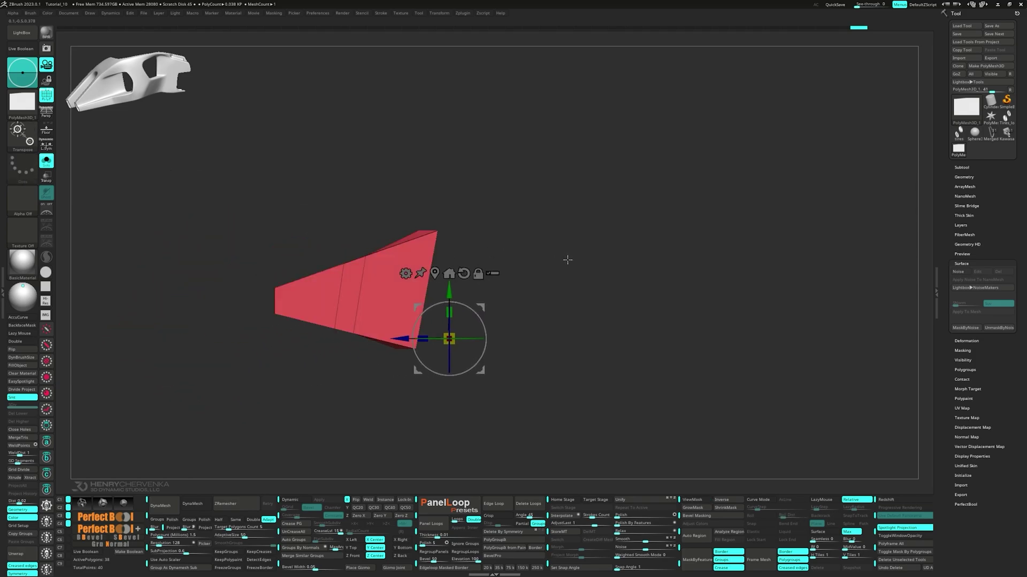
key(q)
ctrl+shift+drag(252, 293, 521, 203)
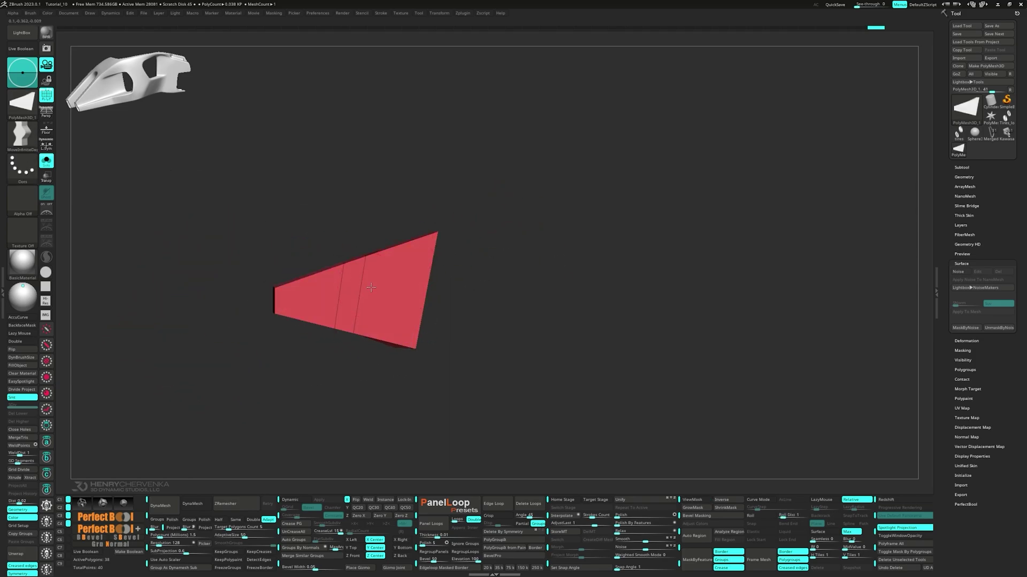
shift+right_drag(370, 287, 481, 299)
ctrl+shift+drag(501, 310, 239, 369)
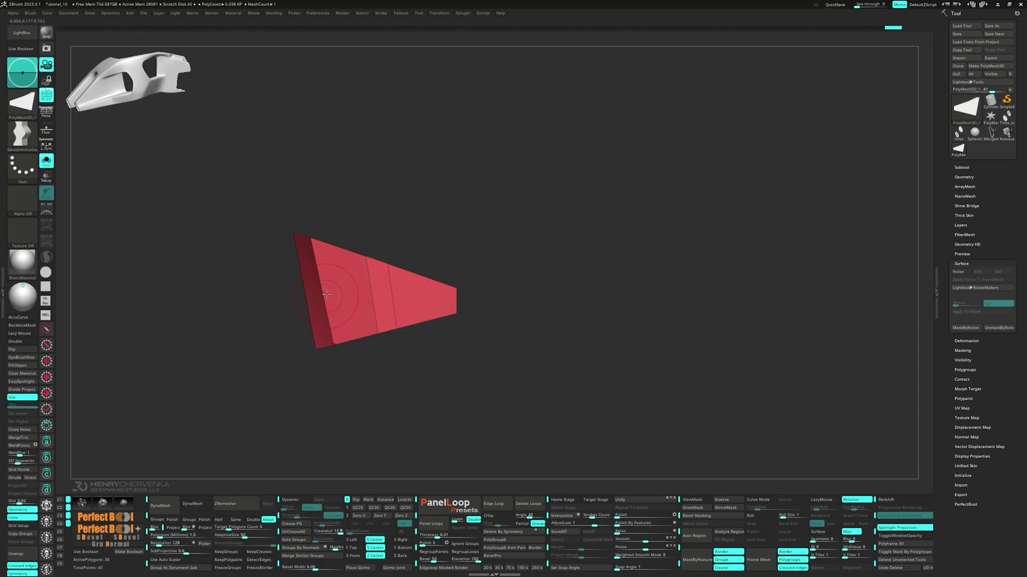
right_drag(326, 294, 330, 327)
- Slide the inner points of both crosswise loops on the underside toward the tall end with ZModeler to bend the loops
middle_click(311, 243)
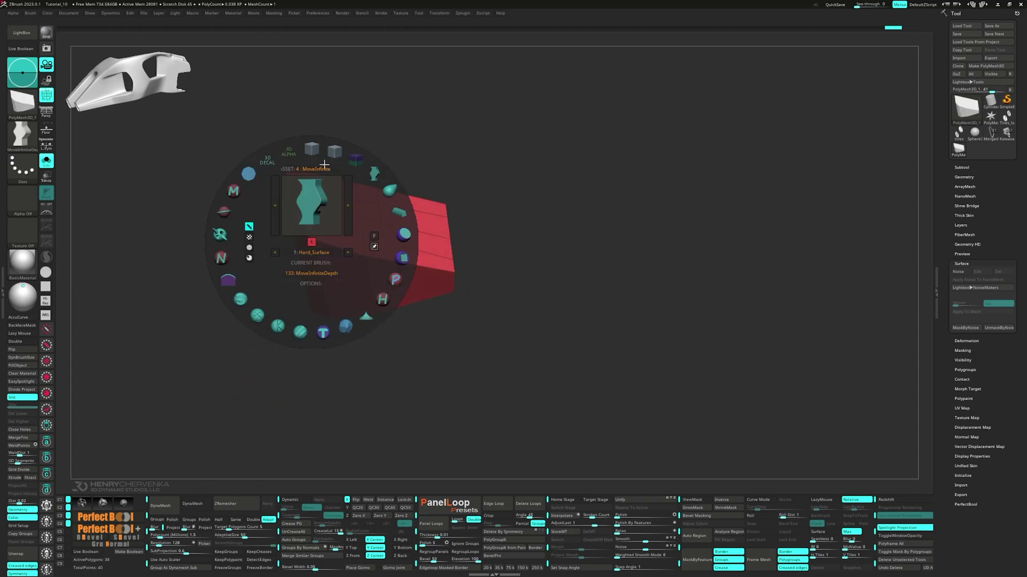
click(333, 153)
mouse_move(307, 227)
right_down()
mouse_move(319, 300)
mouse_move(289, 227)
mouse_move(320, 236)
mouse_move(300, 342)
right_up()
right_drag(386, 348, 368, 347)
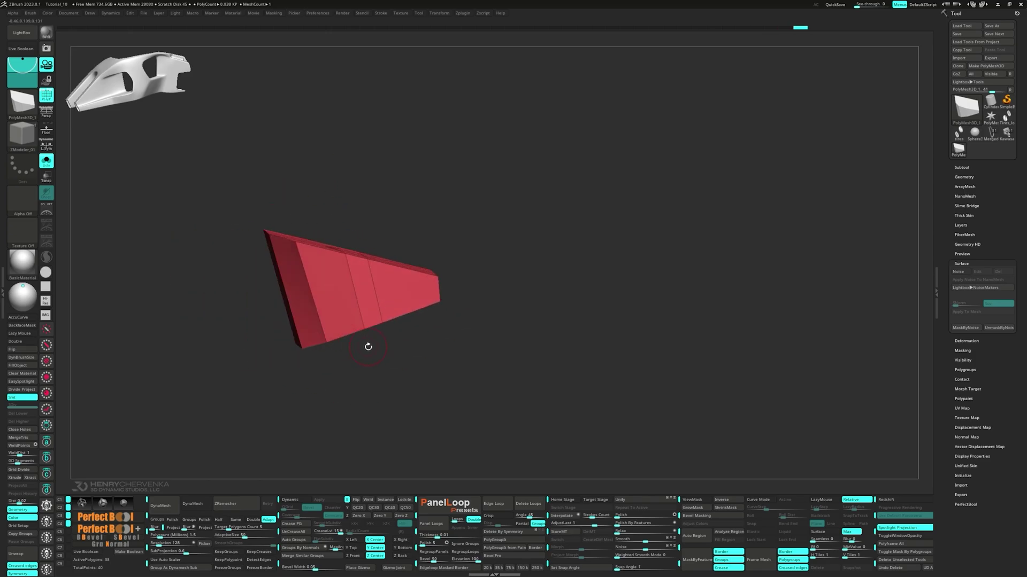
shift+right_drag(479, 342, 497, 322)
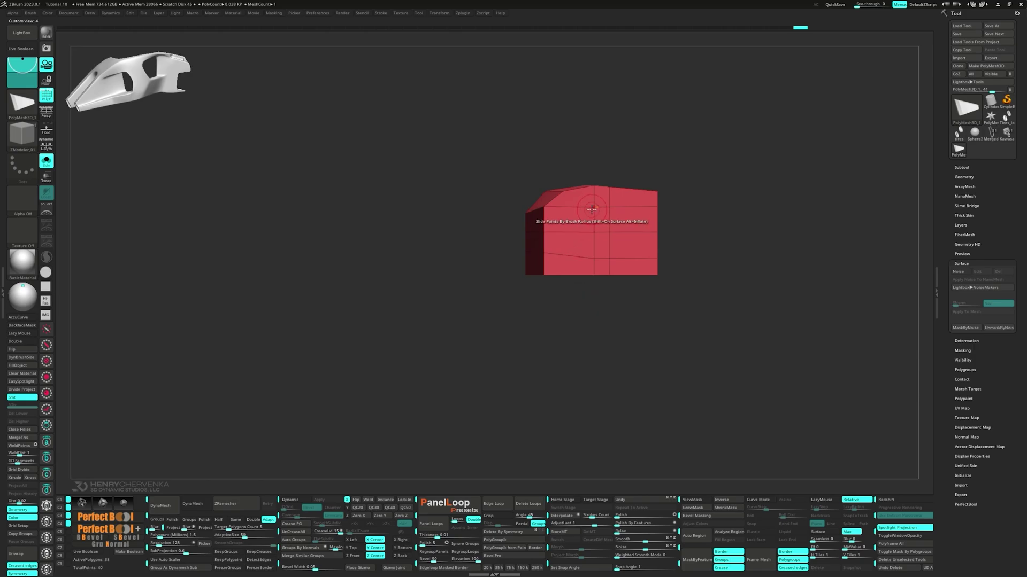
drag(592, 207, 593, 212)
mouse_move(595, 259)
mouse_down()
mouse_move(569, 234)
mouse_move(580, 217)
mouse_up()
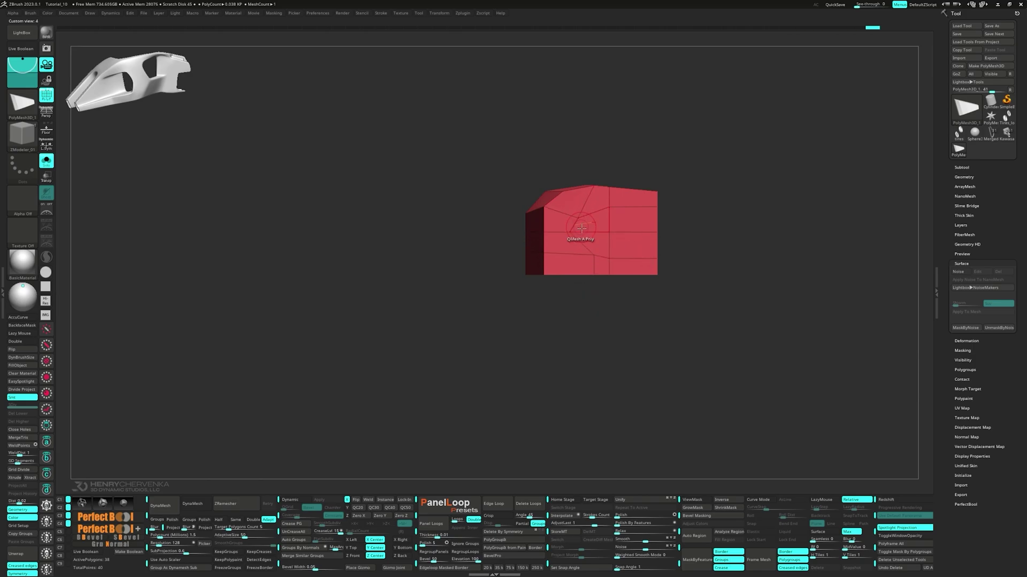
mouse_move(595, 254)
mouse_down()
mouse_move(576, 247)
mouse_move(598, 210)
mouse_up()
key(ctrl+z)
key(ctrl+z)
key(ctrl+z)
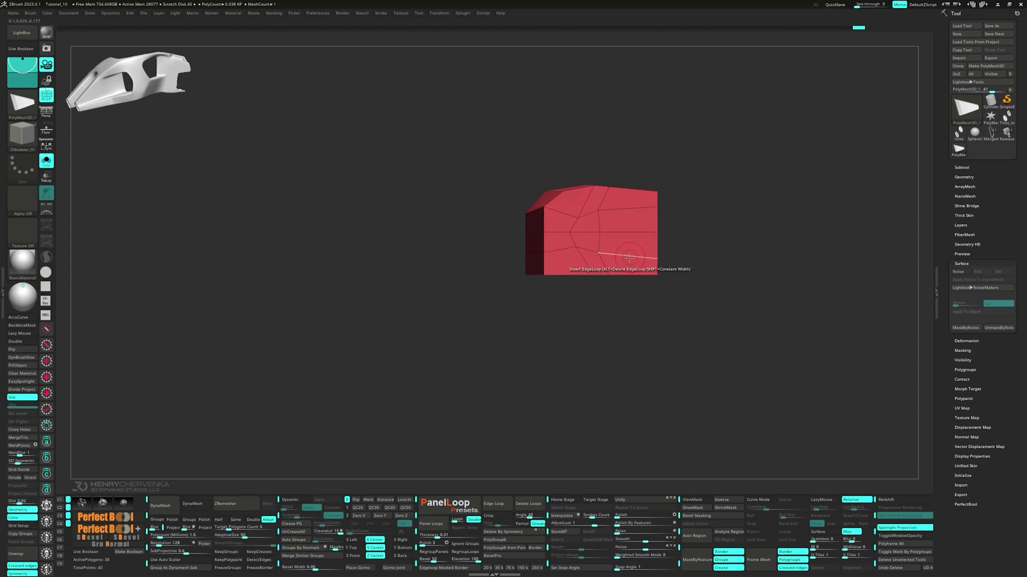
- Cut a slot into the middle of the narrow end up to the angled loop with QMesh and enable Dynamic Subdivision
right_drag(629, 258, 518, 244)
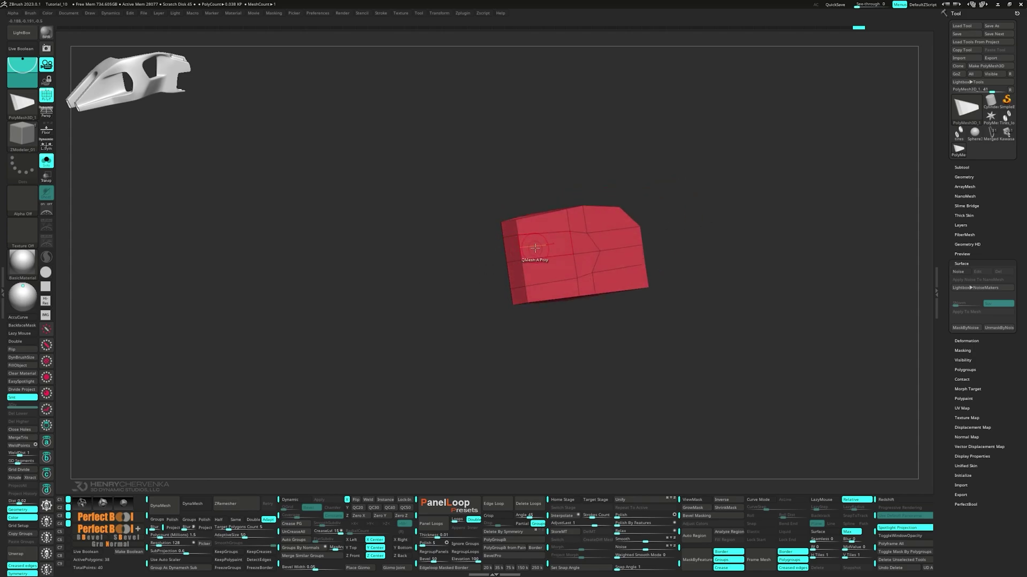
drag(533, 250, 496, 275)
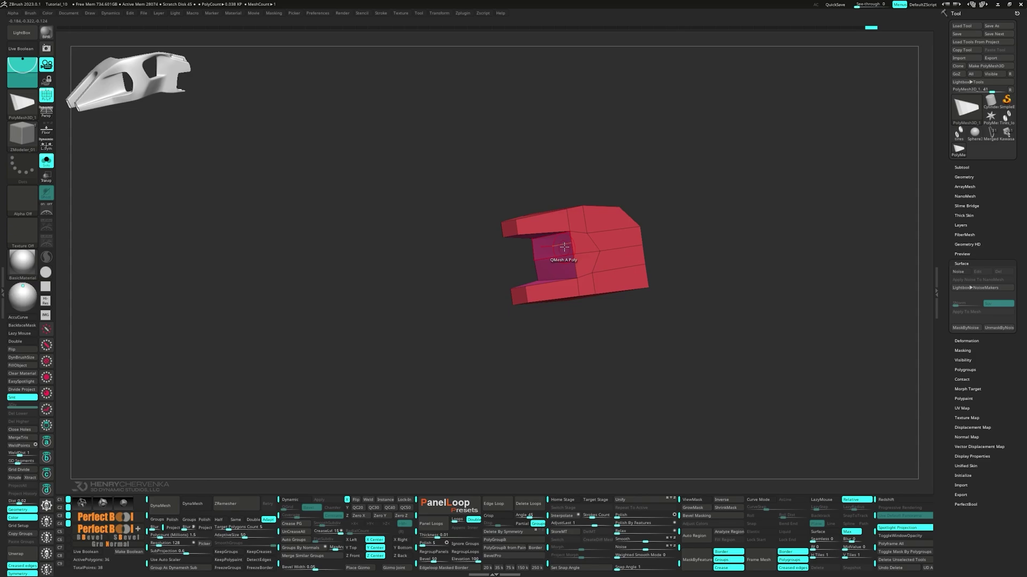
drag(558, 245, 587, 262)
right_drag(588, 262, 507, 300)
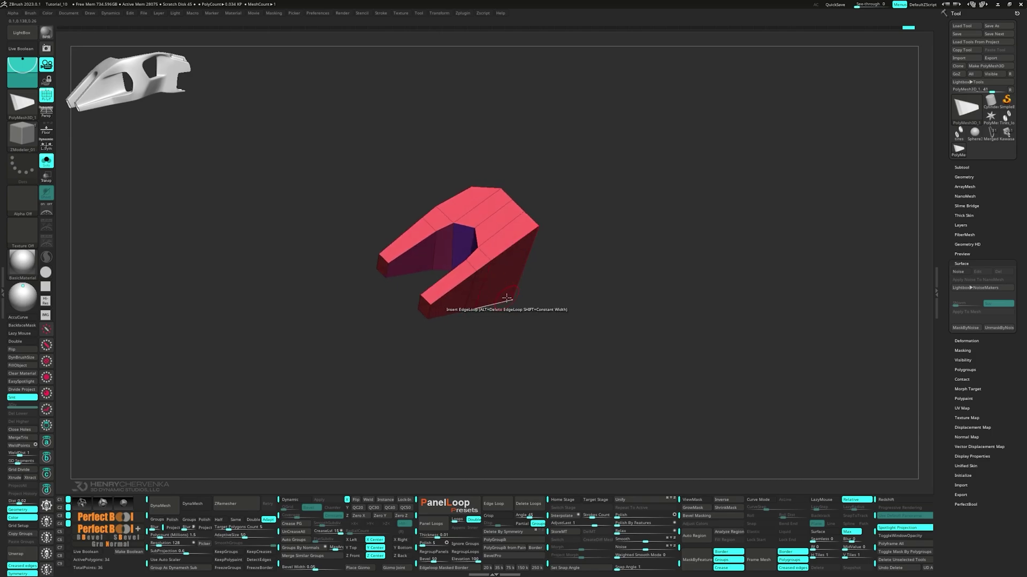
key(d)
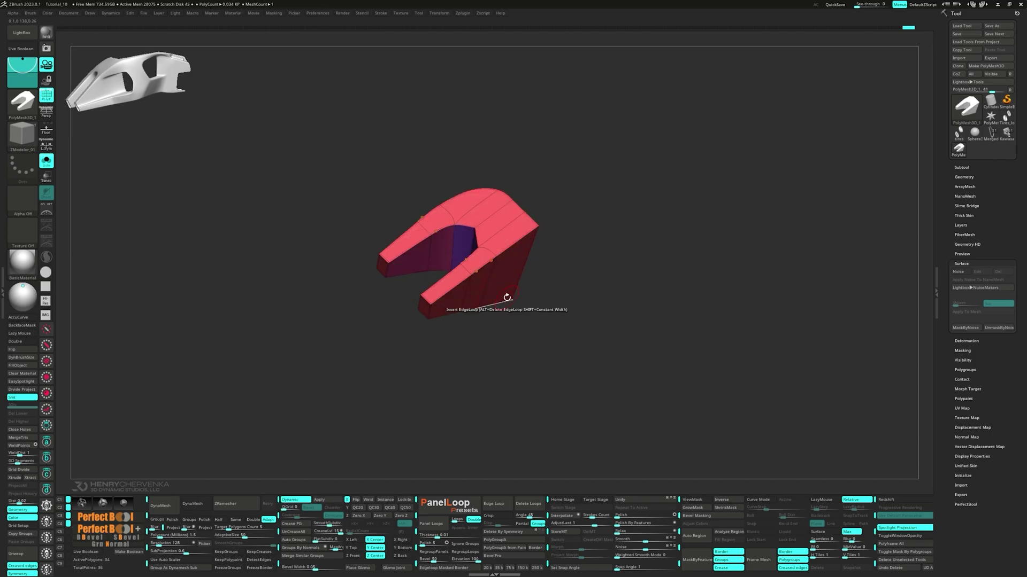
- Assign the whole mesh to a single polygroup and lower the crease level to soften the creased edges
right_drag(449, 232, 469, 246)
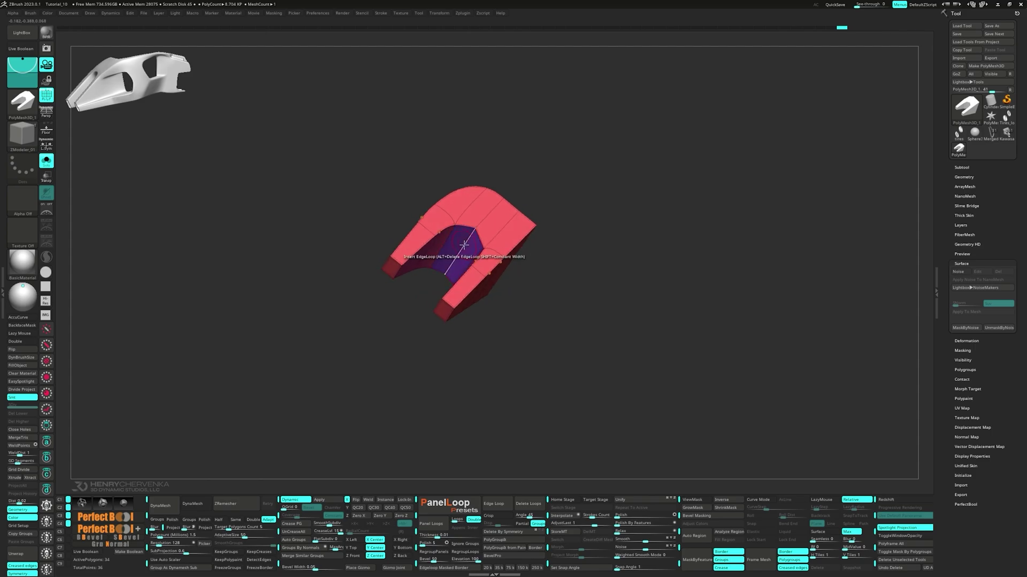
key(space)
click(388, 295)
mouse_move(465, 251)
right_down()
mouse_move(494, 333)
mouse_move(458, 260)
mouse_move(454, 161)
mouse_move(488, 230)
mouse_move(459, 283)
mouse_move(455, 232)
mouse_move(460, 250)
right_up()
key(ctrl+w)
key(ctrl+w)
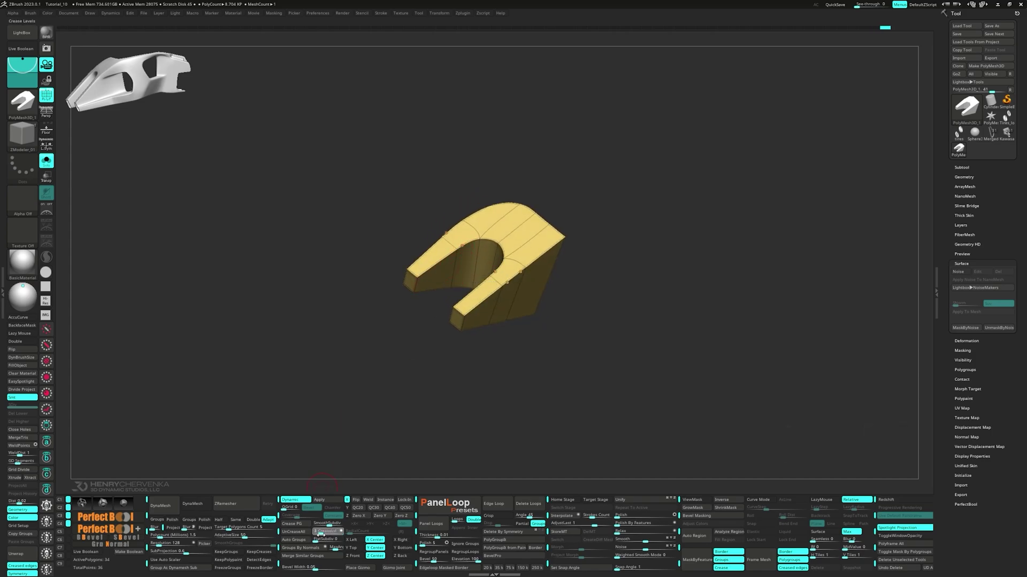
right_drag(470, 337, 470, 353)
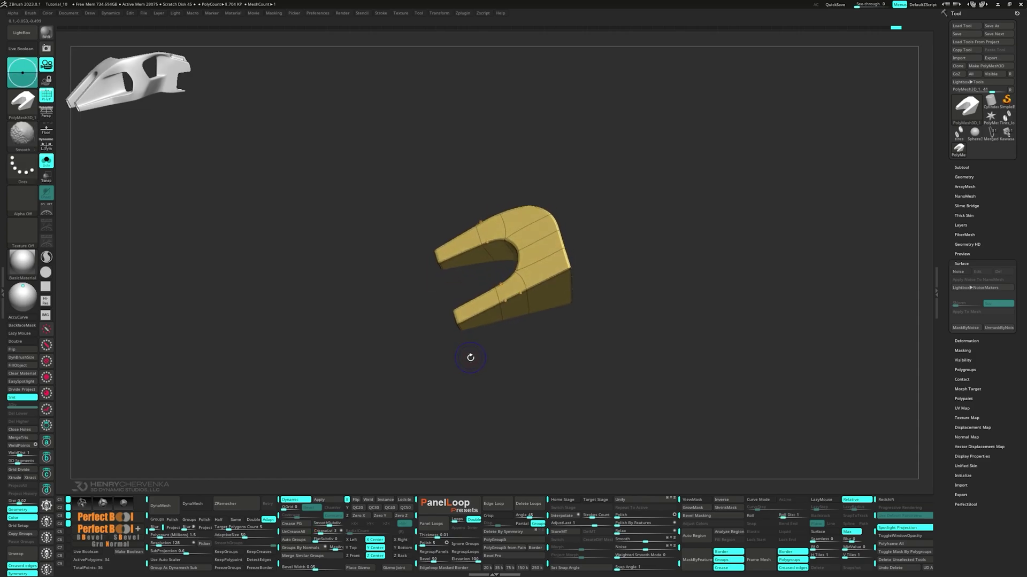
- Pull the tall end's upper and lower corners slightly outward in the side view with MoveInfiniteDepth
key(shift+1)
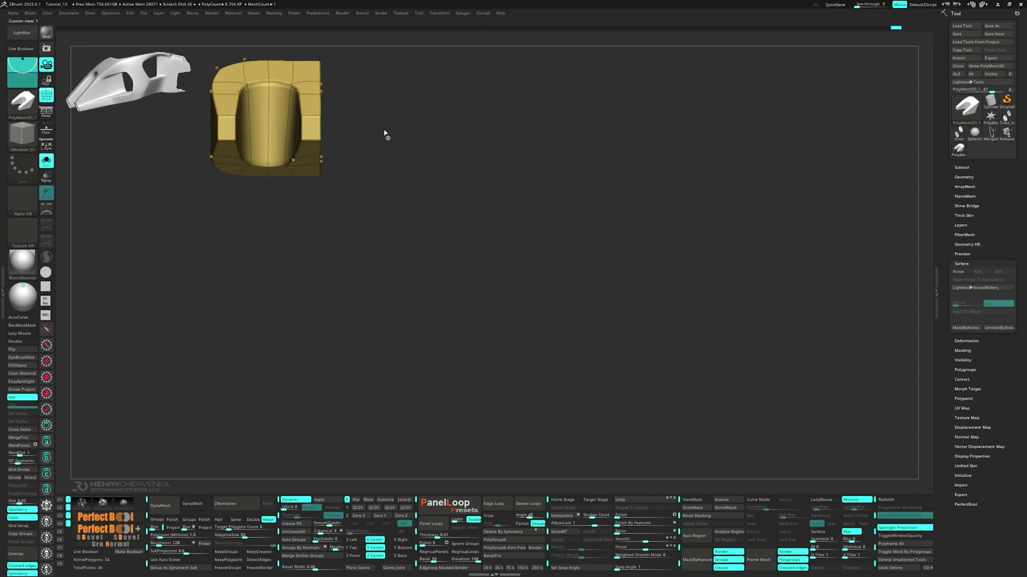
key(space)
click(451, 61)
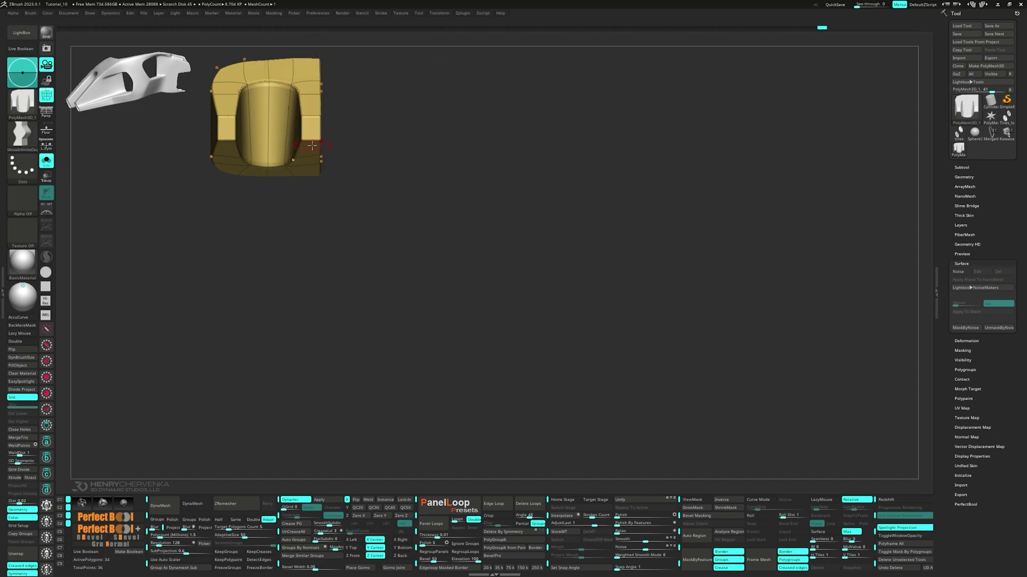
key(shift+2)
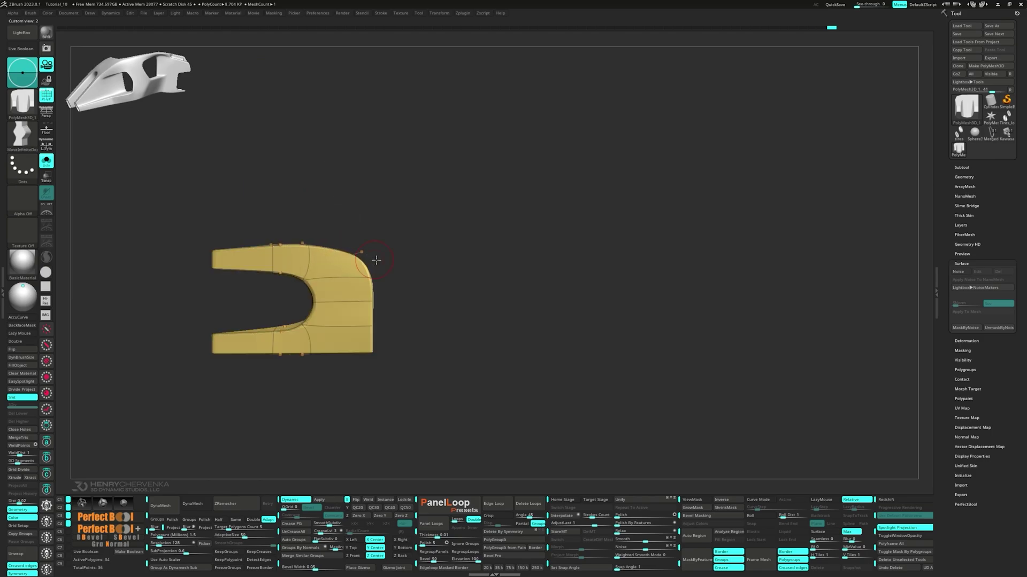
key(shift+3)
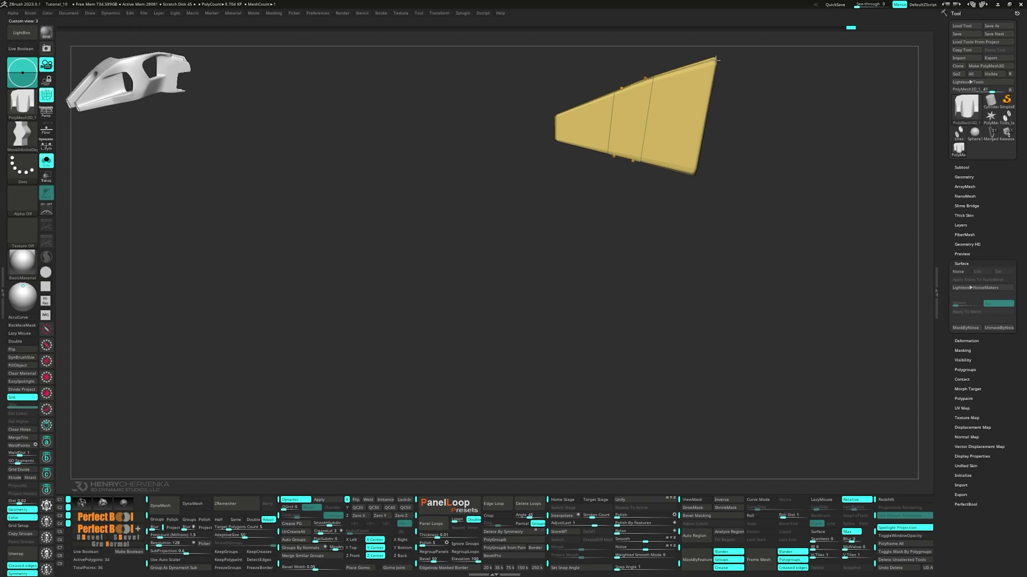
drag(715, 60, 728, 61)
drag(660, 76, 666, 72)
key(shift+2)
key(ctrl+z)
key(shift+3)
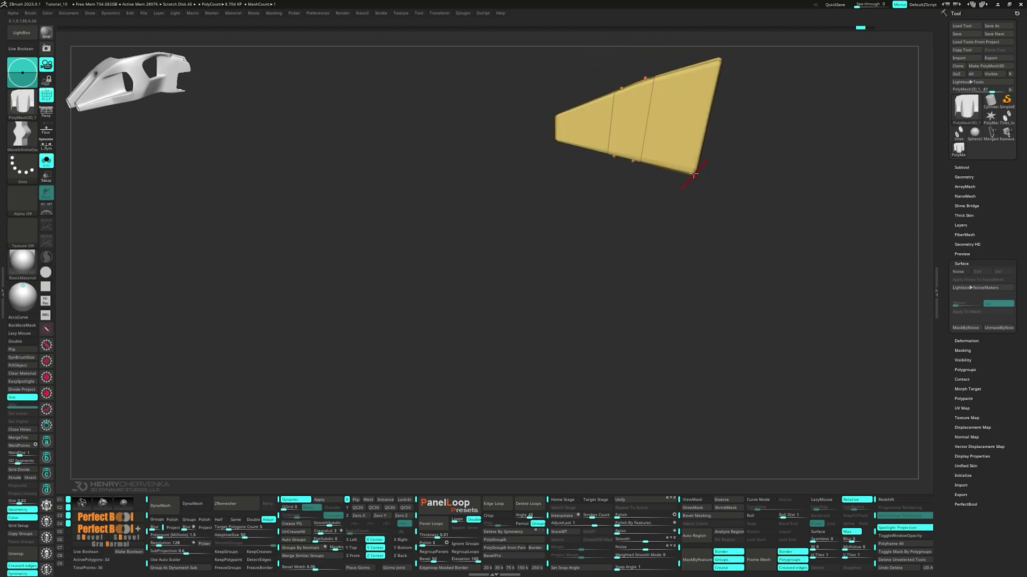
drag(694, 175, 535, 270)
- Push the points along the tall end's outer edge slightly inward in the top view with MoveInfiniteDepth
key(shift+f)
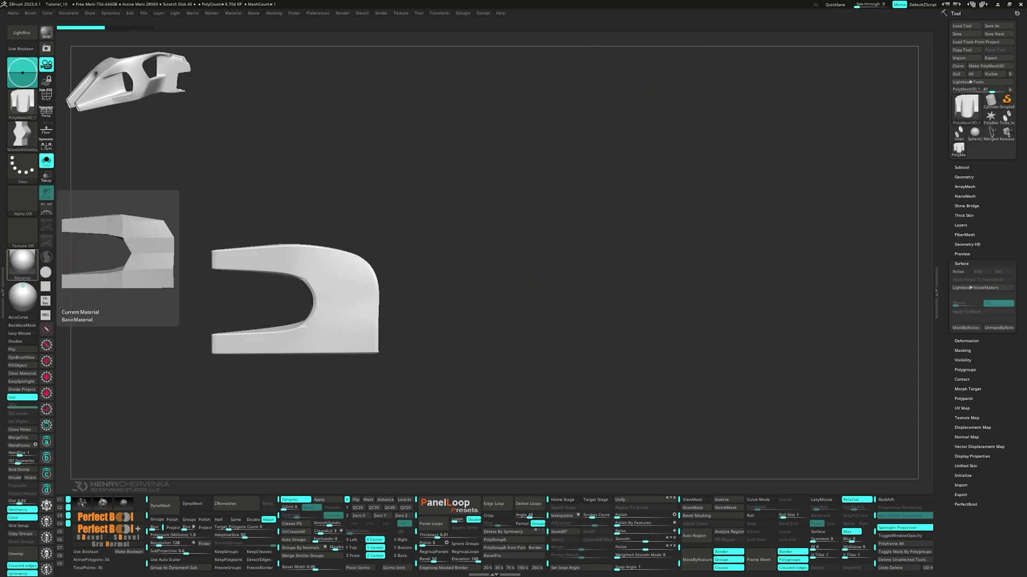
key(shift+f)
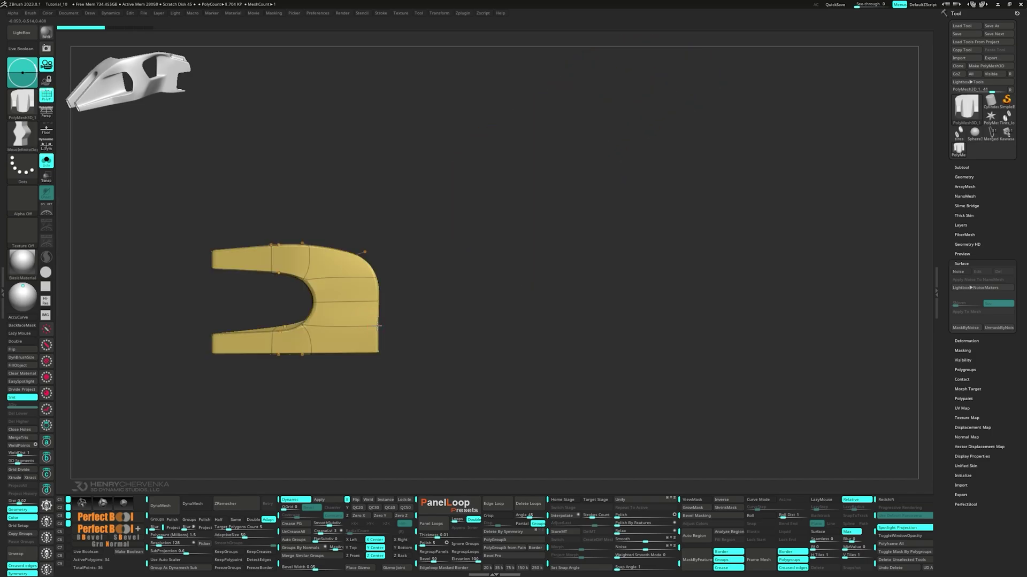
drag(370, 303, 366, 302)
drag(370, 278, 368, 278)
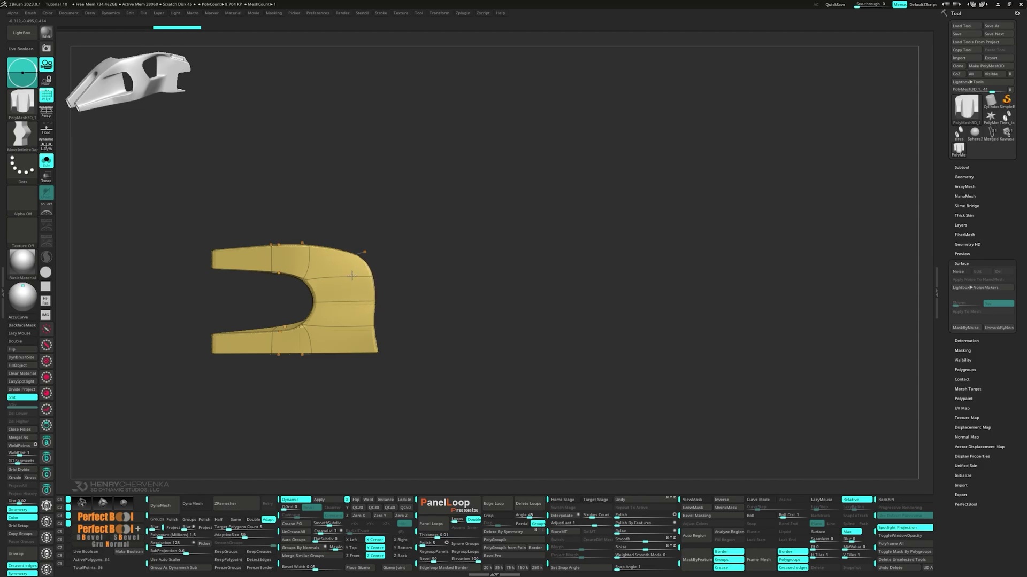
drag(375, 346, 373, 346)
- Move the three points around the slot's curved inner end slightly toward the tall end to deepen the slot
drag(305, 324, 308, 325)
drag(314, 303, 317, 303)
drag(305, 275, 308, 273)
- Reshape the tall end's rounded upper corner in the front view and refine its outer edge from above with MoveInfiniteDepth
mouse_move(338, 342)
right_down()
mouse_move(344, 293)
mouse_move(360, 302)
right_up()
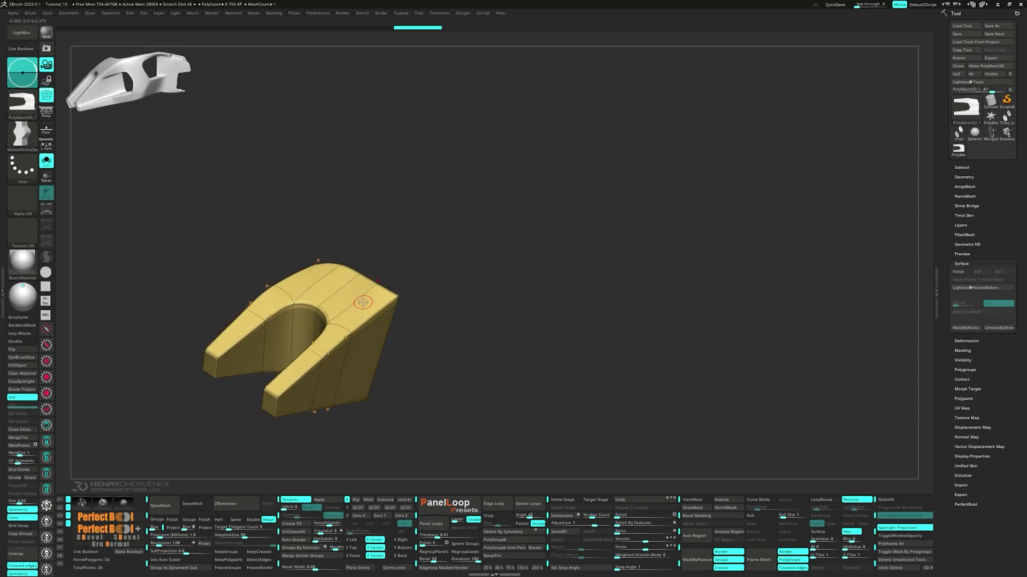
key(shift+grave)
key(space)
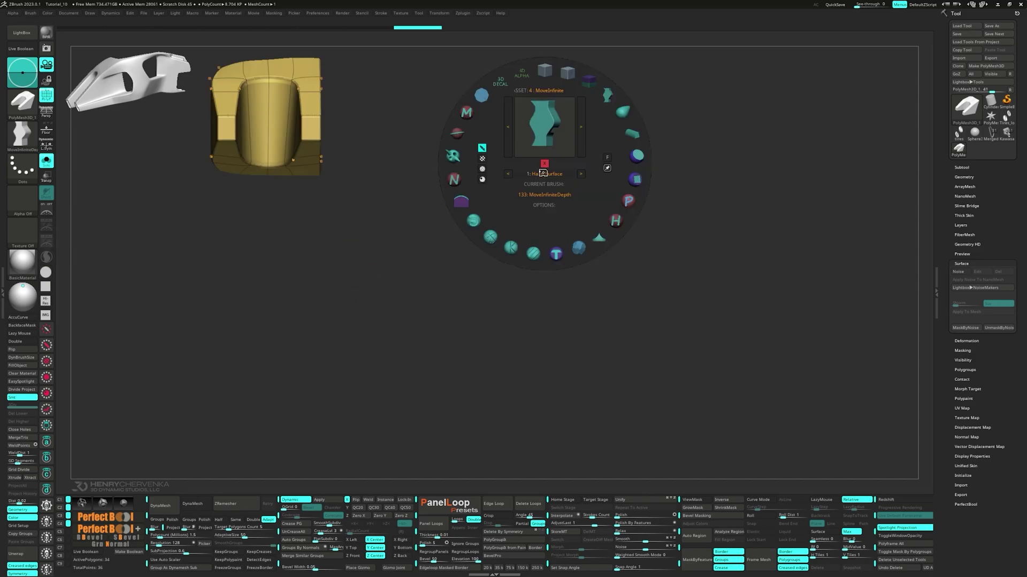
click(607, 96)
key(s)
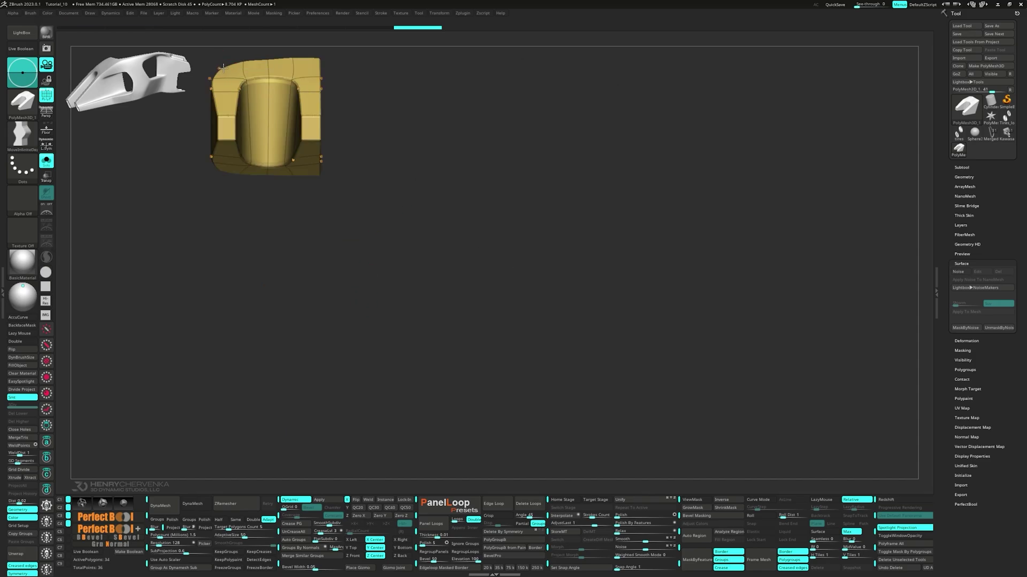
drag(226, 70, 249, 61)
mouse_move(257, 54)
right_down()
mouse_move(280, 69)
mouse_move(307, 124)
mouse_move(284, 103)
mouse_move(408, 219)
mouse_move(361, 199)
mouse_move(386, 216)
right_up()
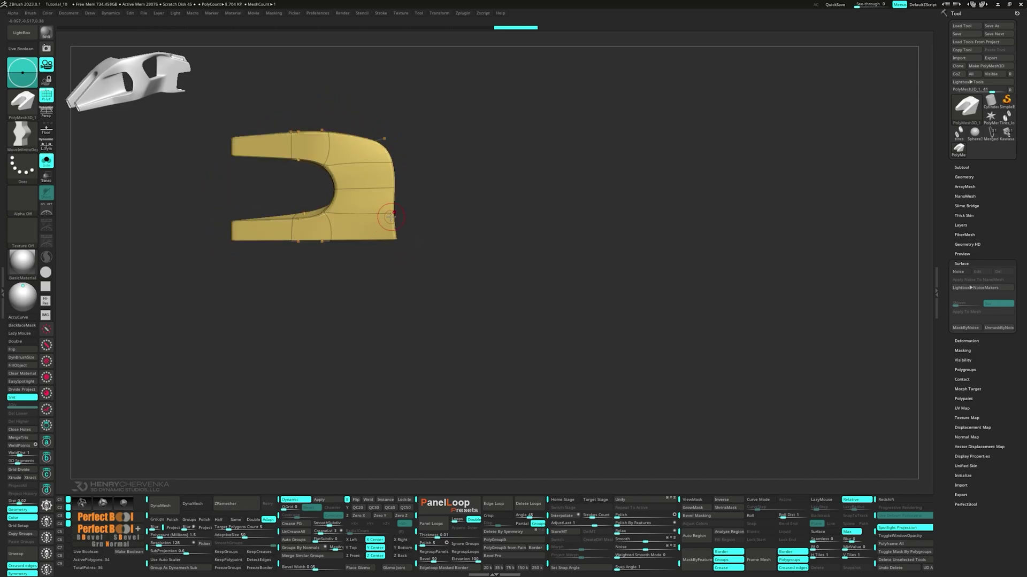
drag(386, 217, 391, 167)
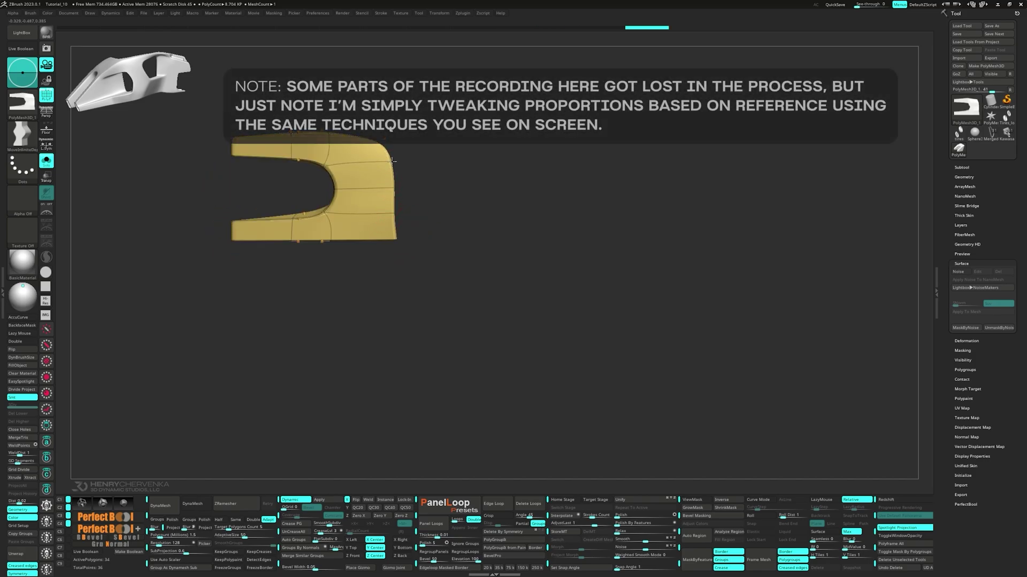
- Hide the polyframe lines on the part
right_drag(452, 237, 459, 188)
key(shift+f)
shift+click(459, 199)
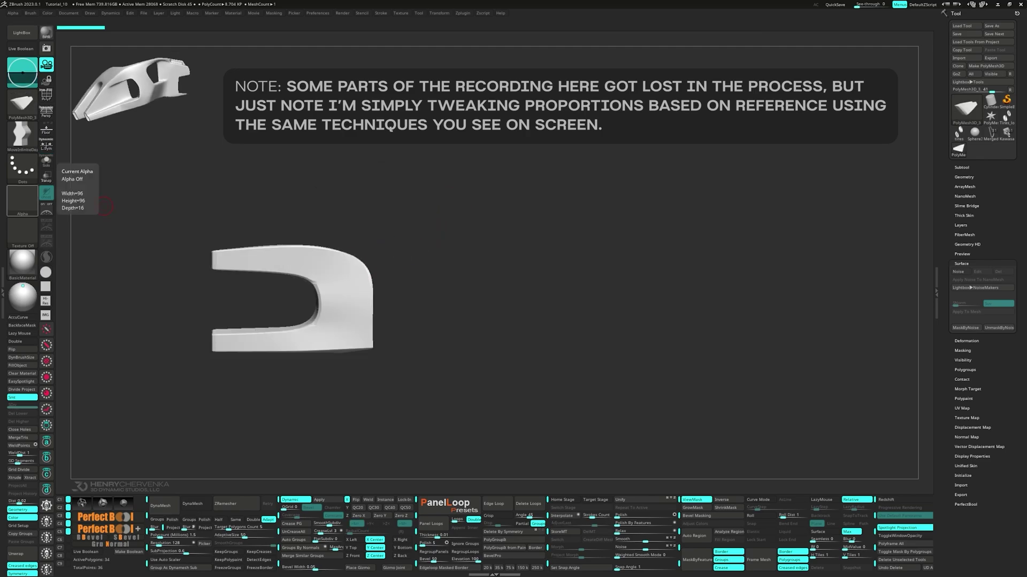
- Mask the entire part and insert a PolyCube inside its slot using the gizmo's transform types
drag(410, 301, 424, 301)
shift+click(424, 301)
key(w)
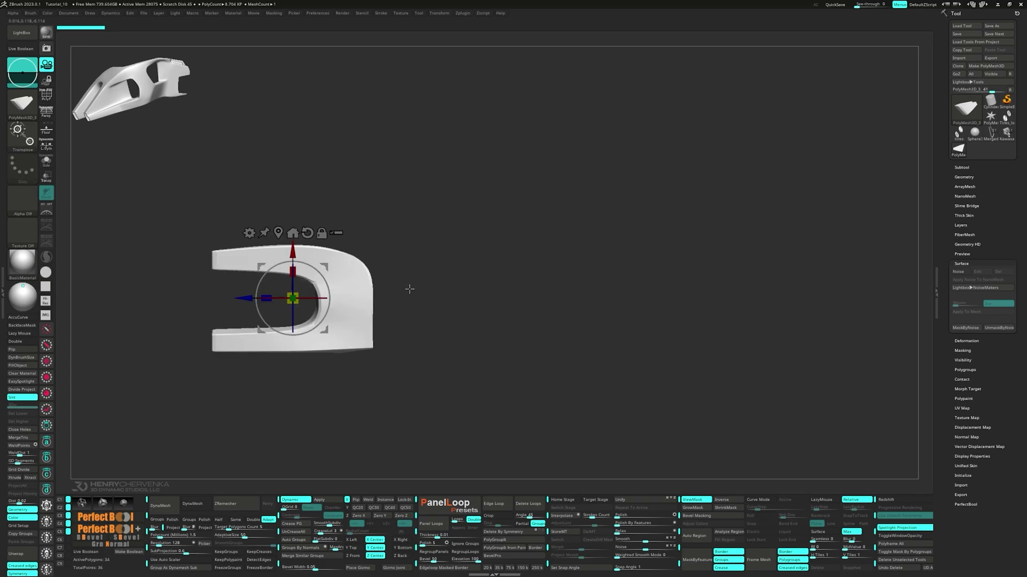
ctrl+click(412, 299)
click(281, 229)
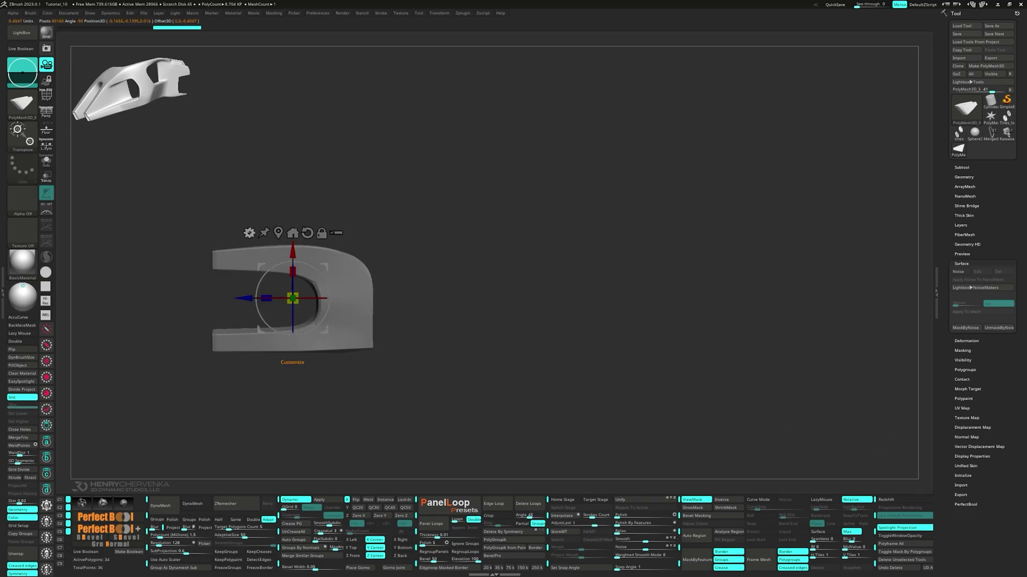
click(249, 233)
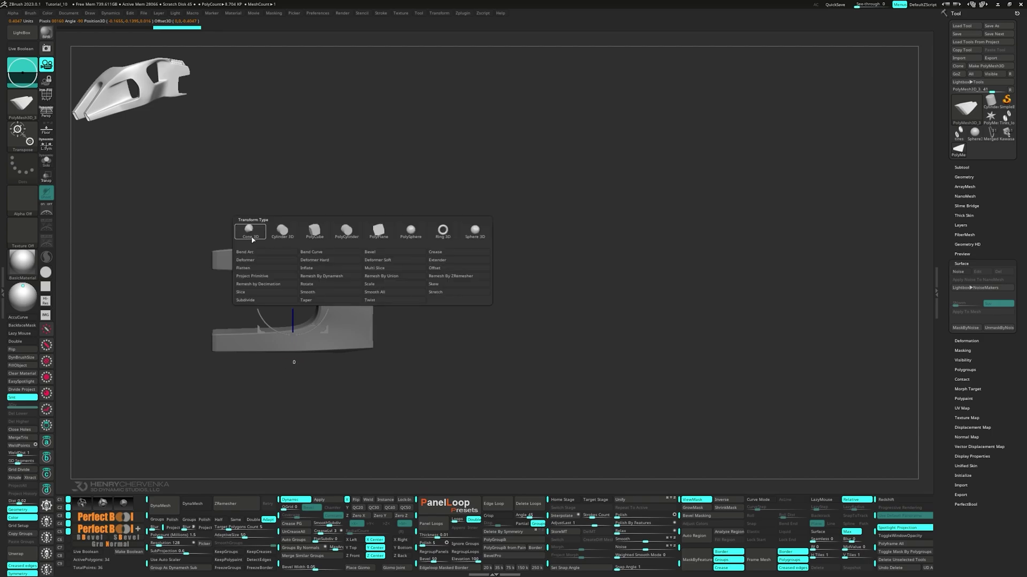
click(314, 235)
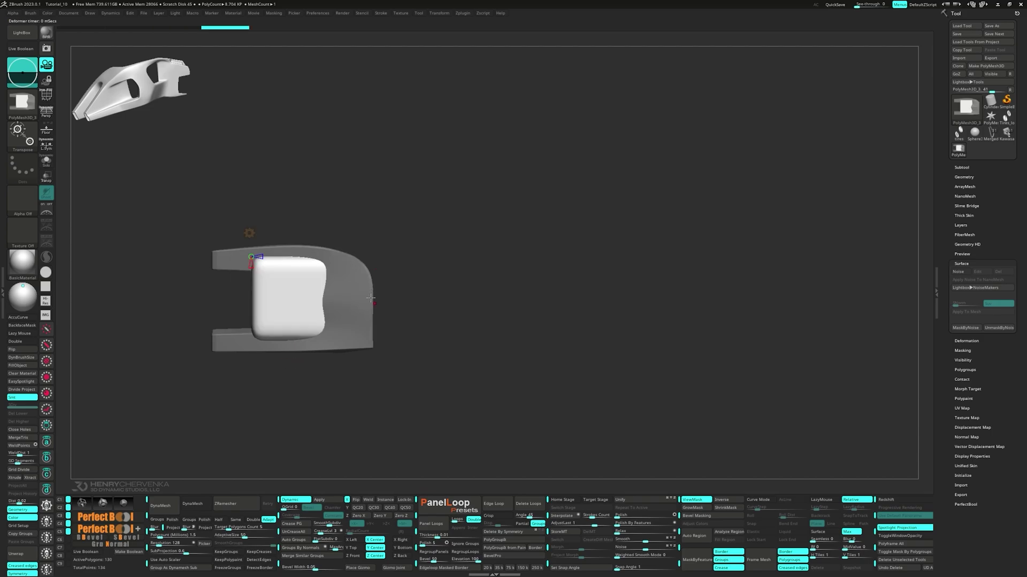
- Clear the mask from the part and separate the inserted cube as its own subtool
drag(406, 348, 408, 259)
mouse_move(401, 300)
alt+mouse_down()
mouse_move(461, 258)
mouse_move(472, 292)
alt+mouse_up()
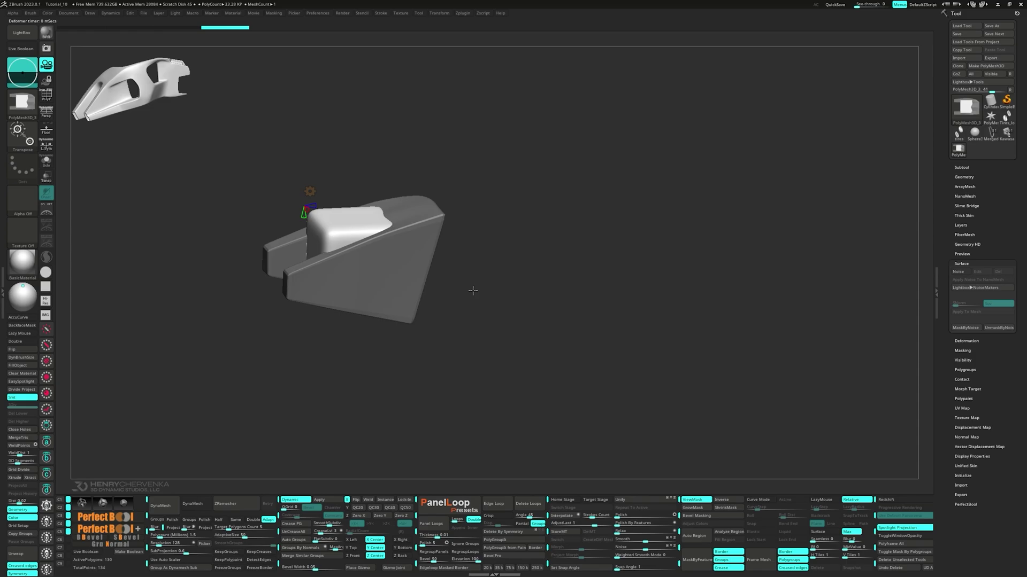
ctrl+click(473, 294)
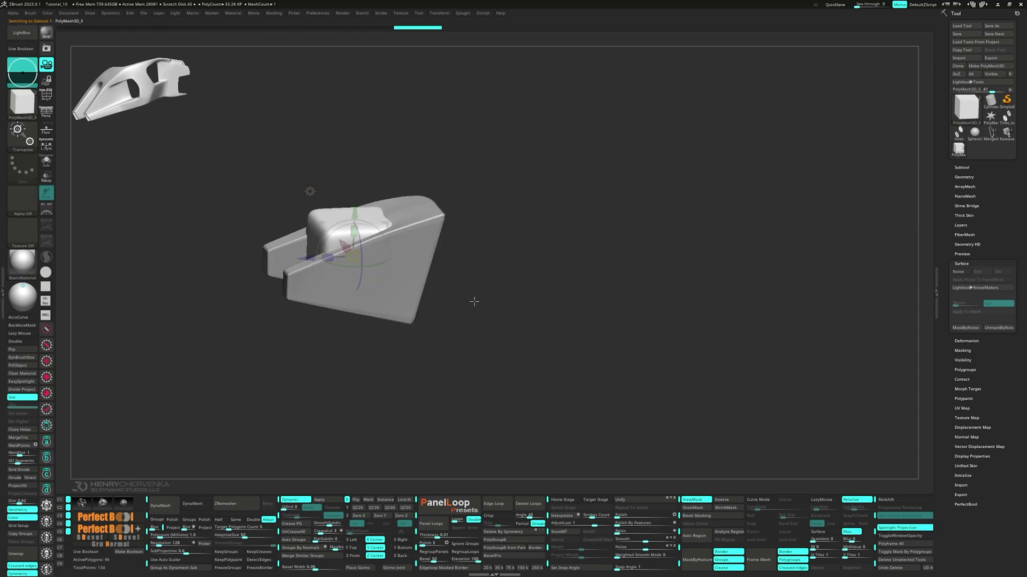
- Strip the inserted cube down to a plain box by deleting its edge loops and turning off dynamic subdivision
key(shift+f)
ctrl+shift+click(499, 363)
shift+drag(502, 367, 493, 363)
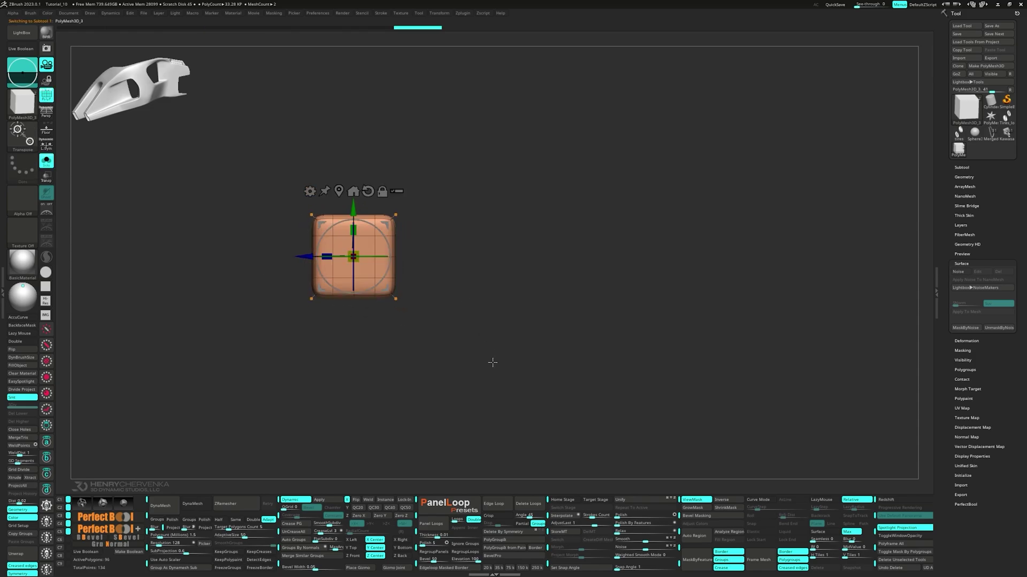
click(526, 504)
key(shift+d)
mouse_move(463, 299)
mouse_down()
mouse_move(475, 288)
mouse_move(472, 300)
mouse_up()
ctrl+shift+click(484, 311)
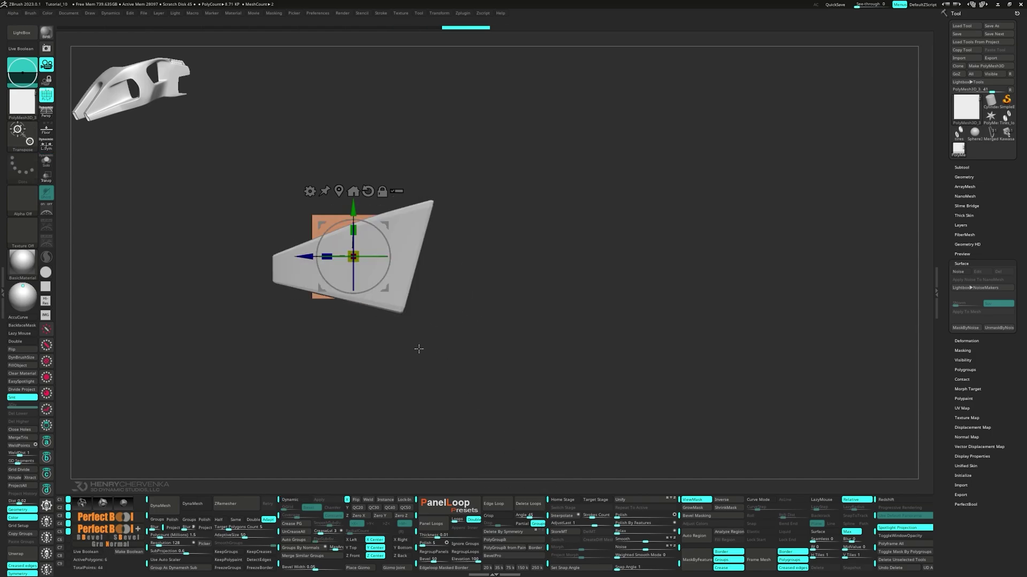
- Place the cube beyond the part's tall end, reshape it into a tilted four-sided profile using a mask, and clear the mask
alt+drag(419, 349, 891, 222)
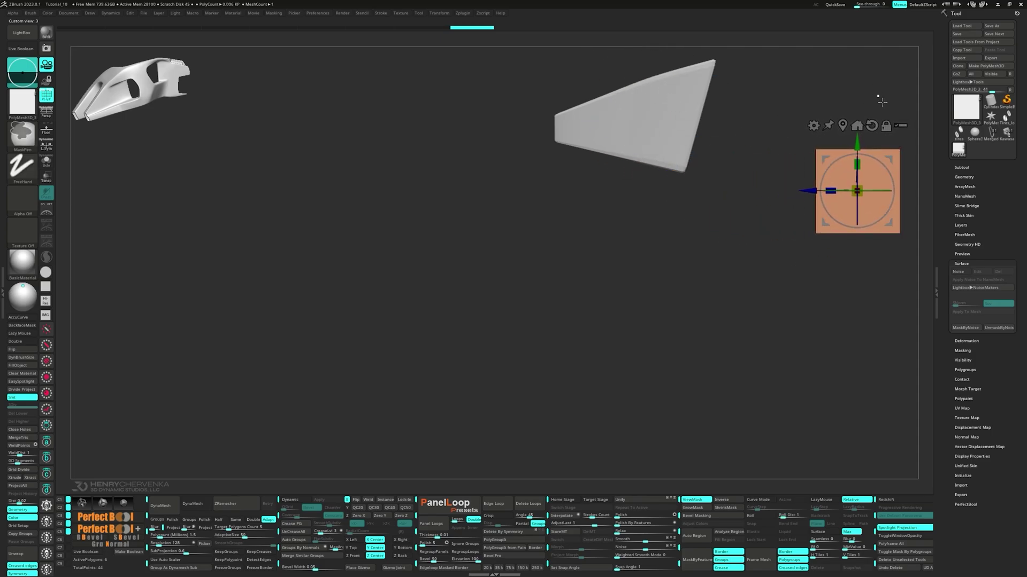
ctrl+drag(880, 98, 917, 163)
drag(890, 223, 855, 191)
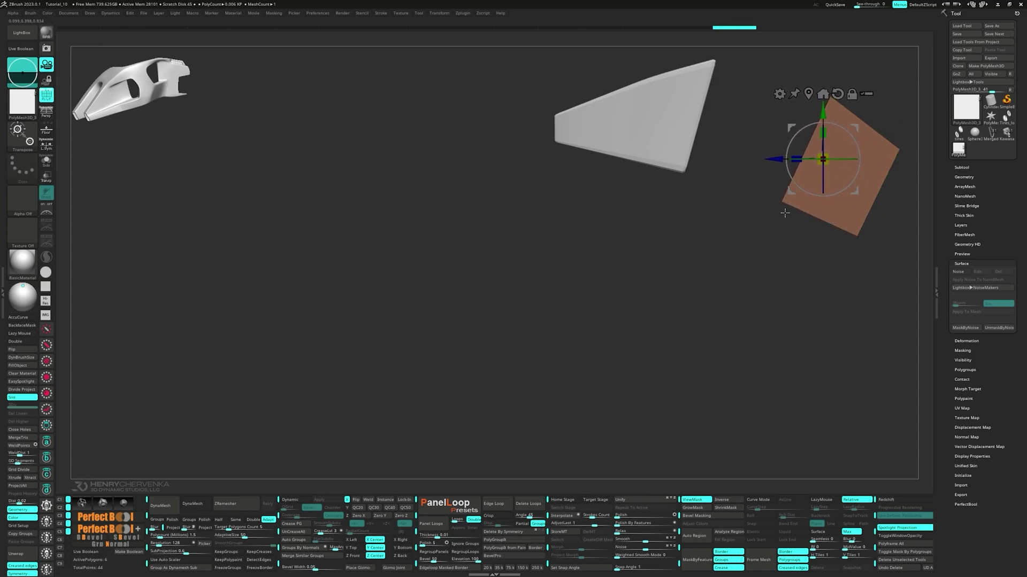
ctrl+drag(775, 215, 759, 230)
alt+click(809, 94)
- Narrow the cube in the front view into a thin block along one side of the slotted part
drag(691, 234, 409, 256)
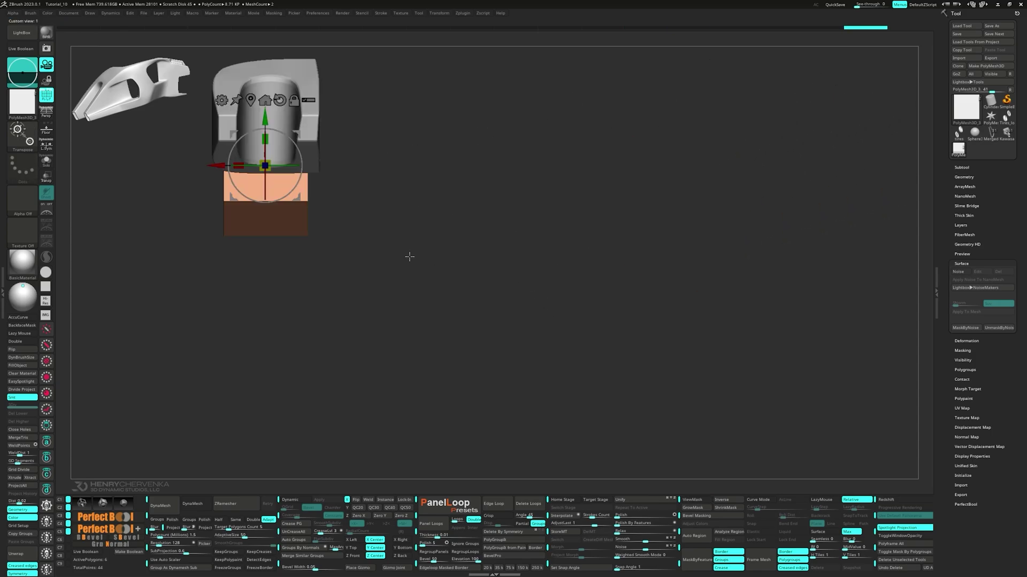
drag(237, 167, 270, 169)
key(q)
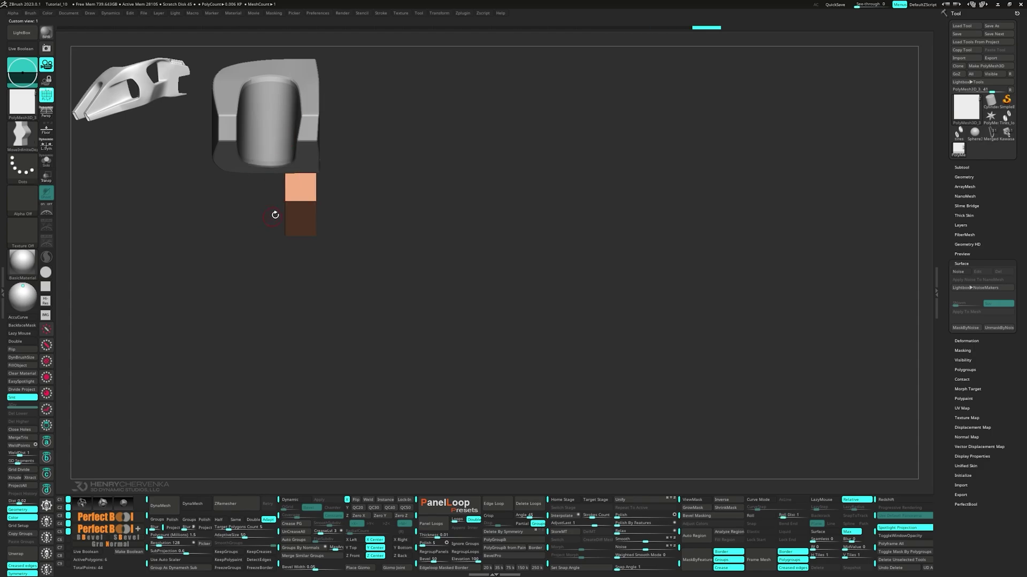
- Slide an edge of the thin block with ZModeler so that the end facing the slotted part slants
key(space)
click(285, 100)
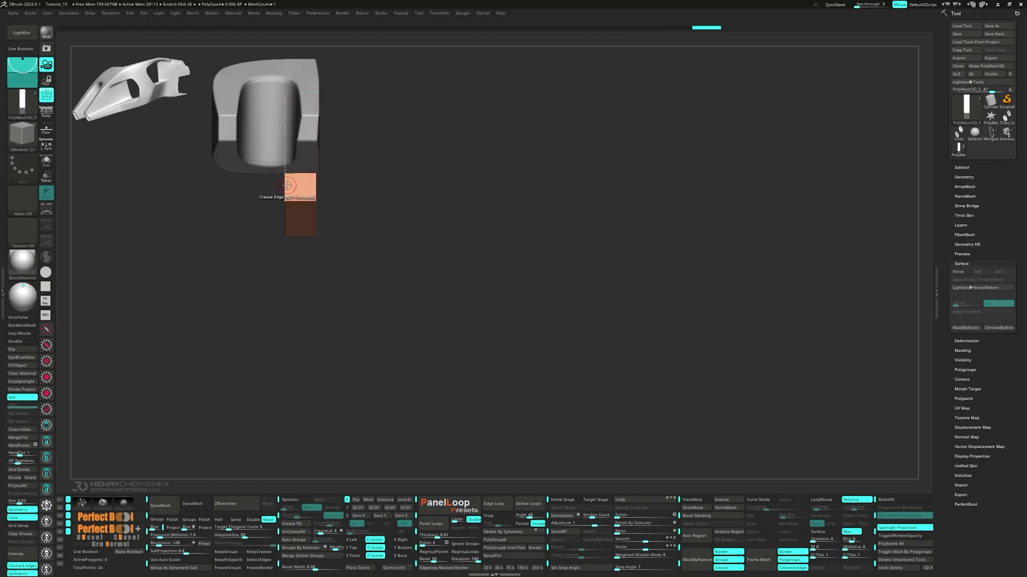
key(space)
click(332, 201)
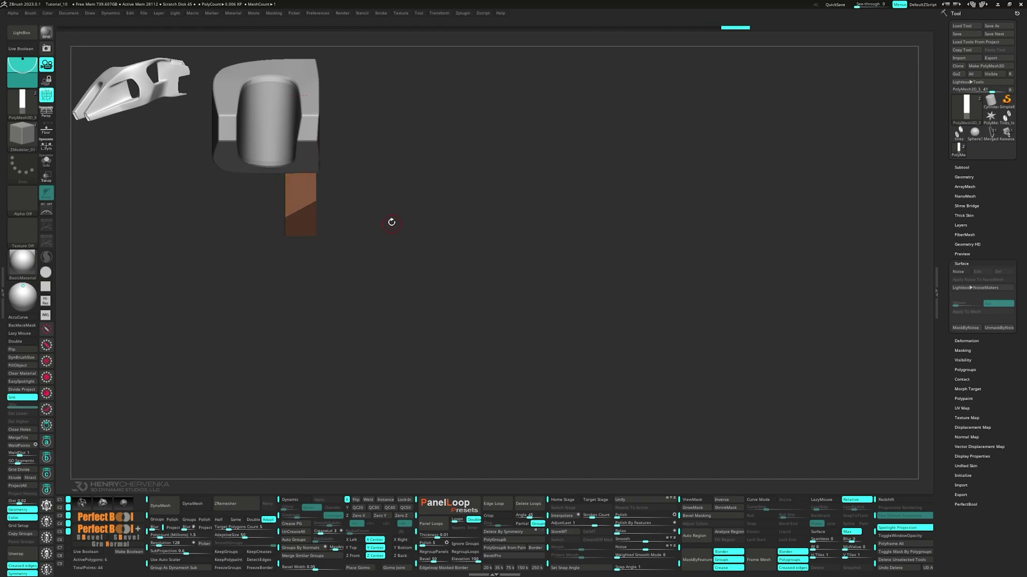
drag(391, 222, 567, 274)
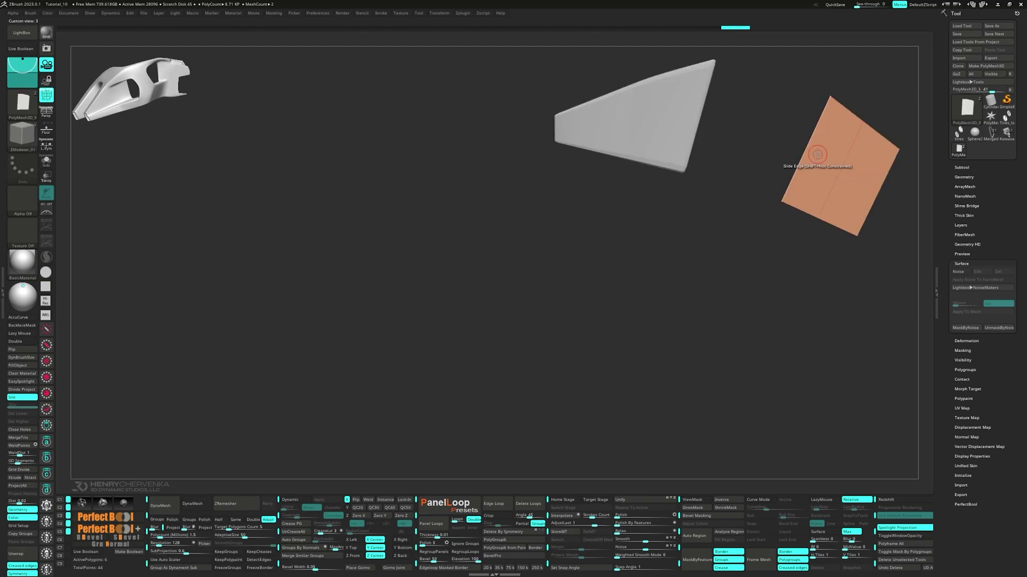
- Insert a single edge loop across the block's side and pull its far end outward with MoveInfiniteDepth
key(space)
click(801, 164)
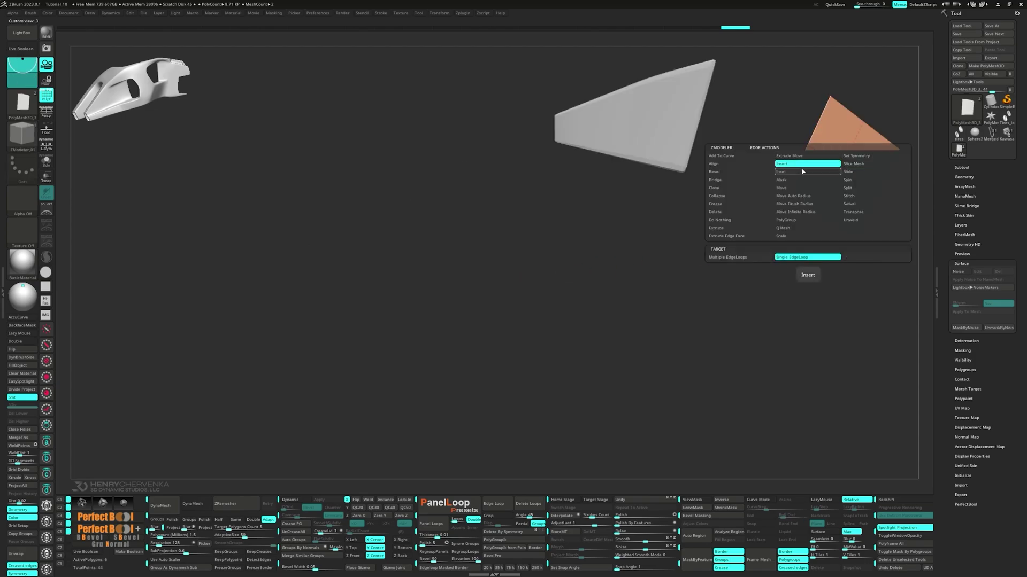
click(812, 161)
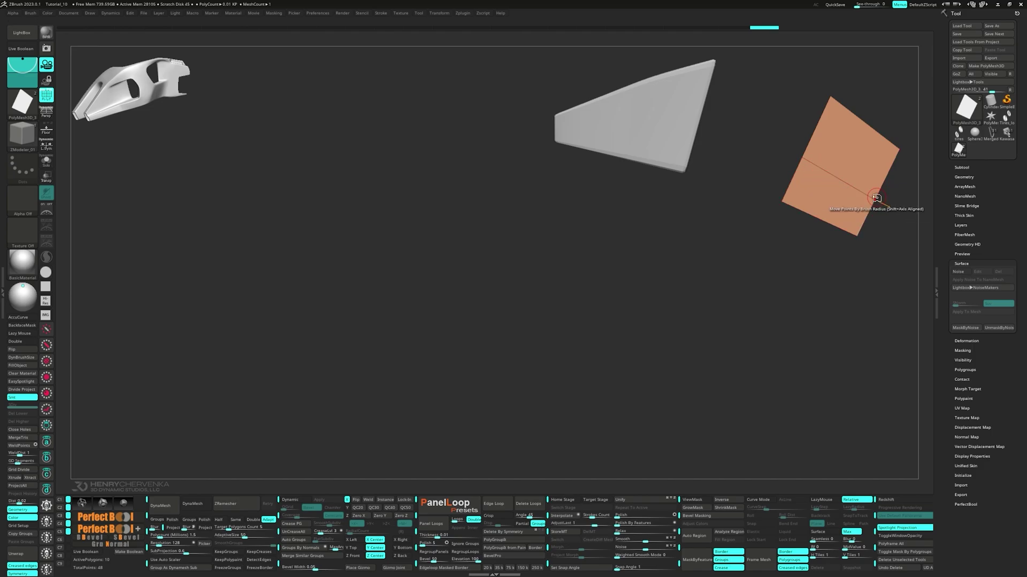
key(b)
click(940, 131)
key(s)
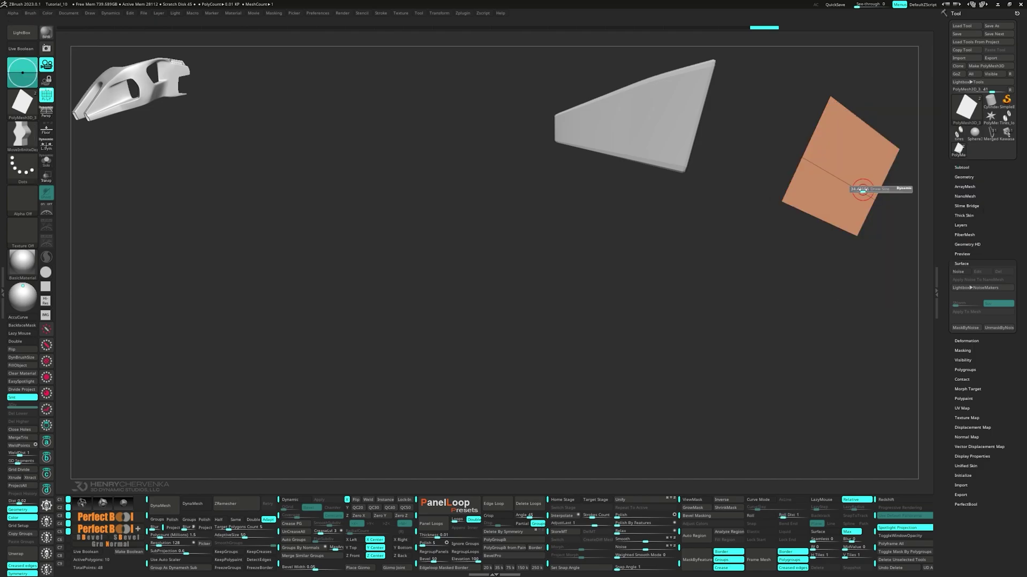
drag(863, 189, 894, 197)
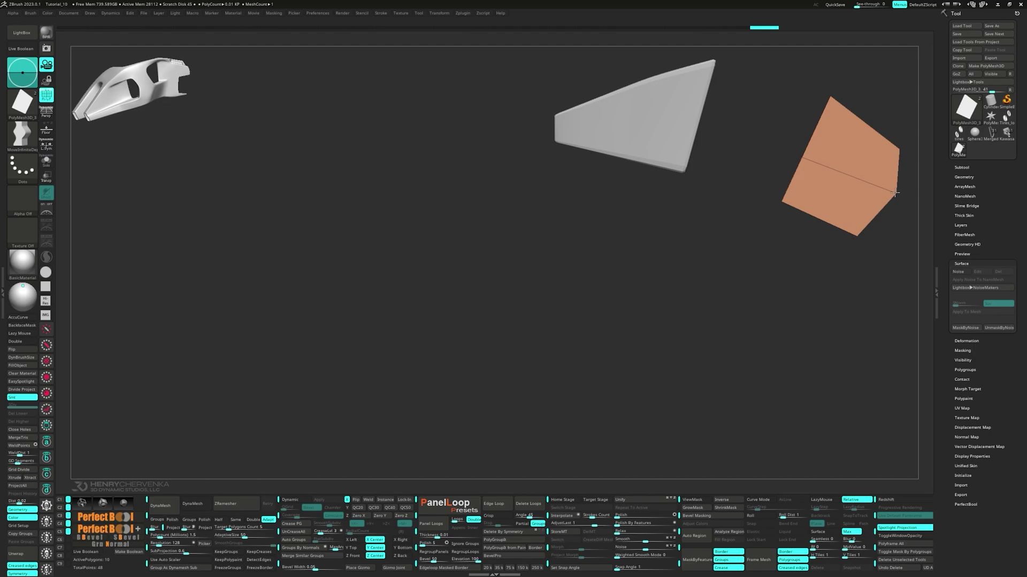
- Turn on dynamic subdivision for the small block
right_drag(856, 185, 592, 196)
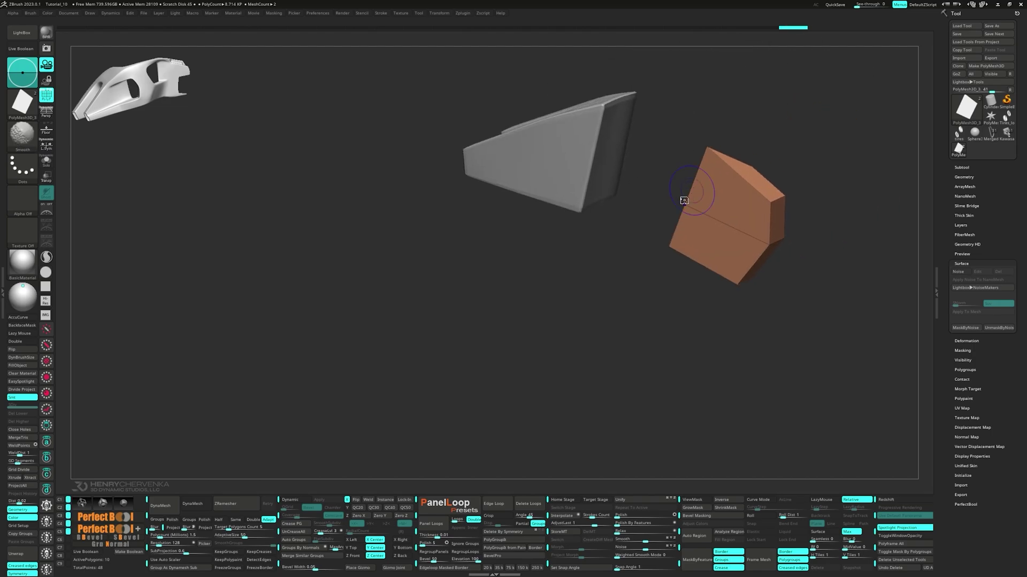
shift+right_drag(682, 199, 456, 309)
right_drag(526, 355, 325, 369)
click(62, 533)
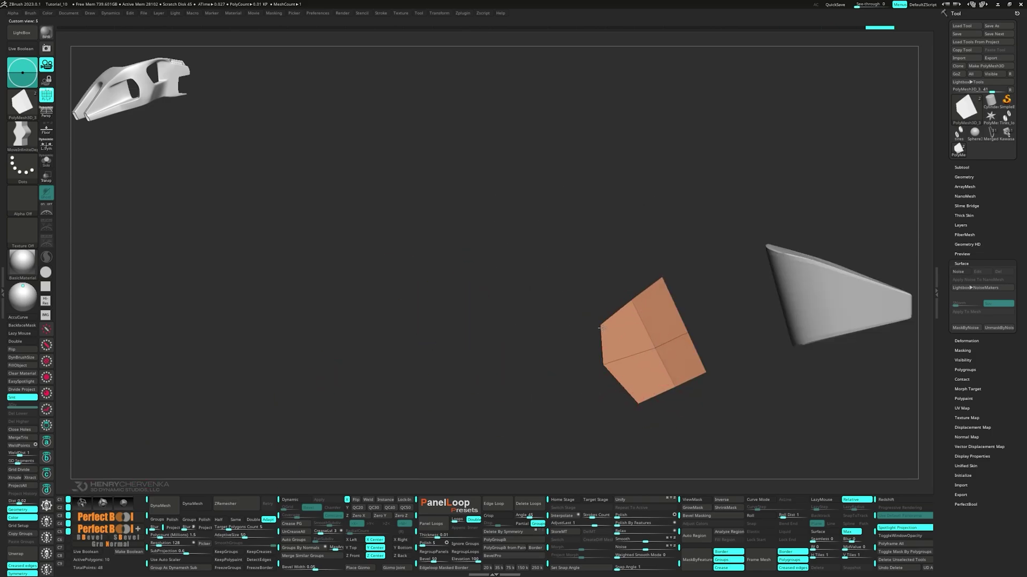
right_drag(687, 364, 557, 386)
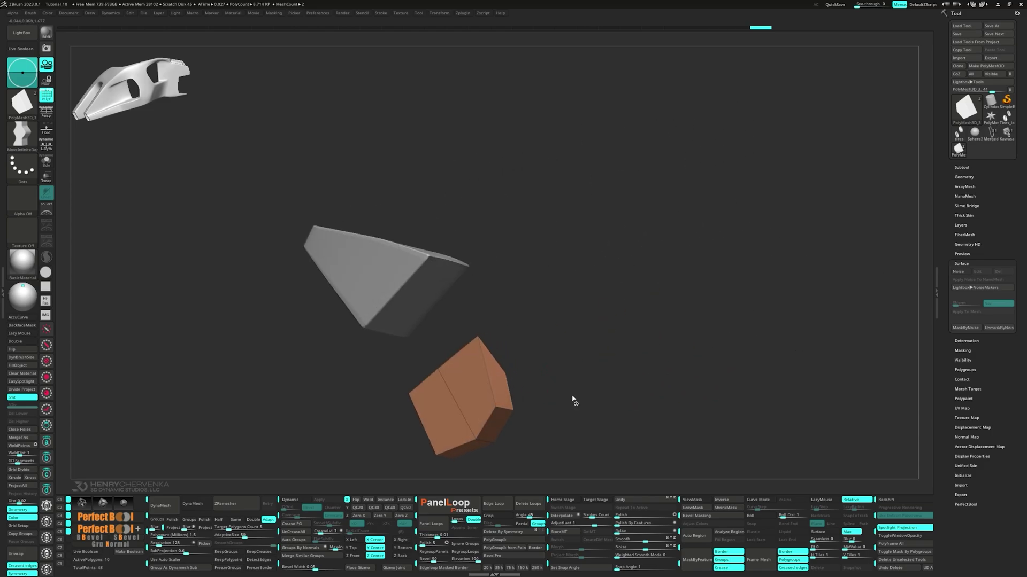
key(d)
right_drag(517, 412, 474, 355)
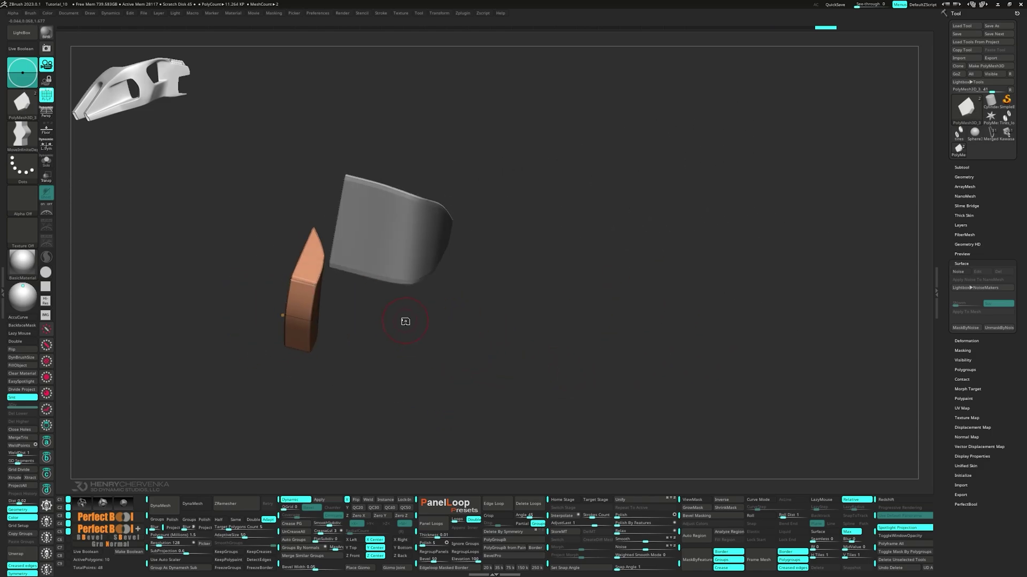
- Crease the edges along the block's slanted face with ZModeler and hide the polyframe lines
key(space)
click(411, 232)
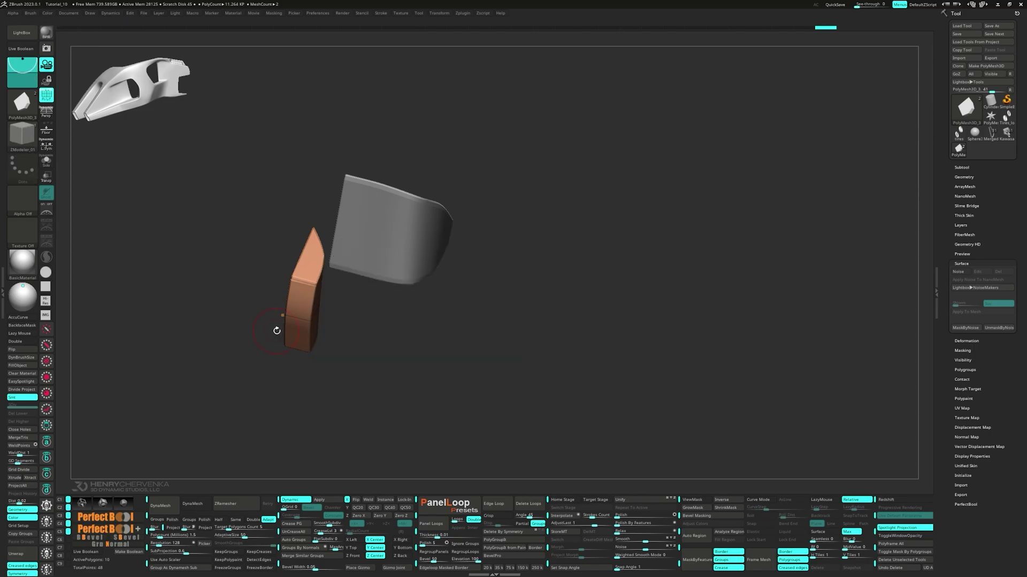
key(space)
click(226, 365)
right_drag(295, 323, 300, 320)
click(370, 322)
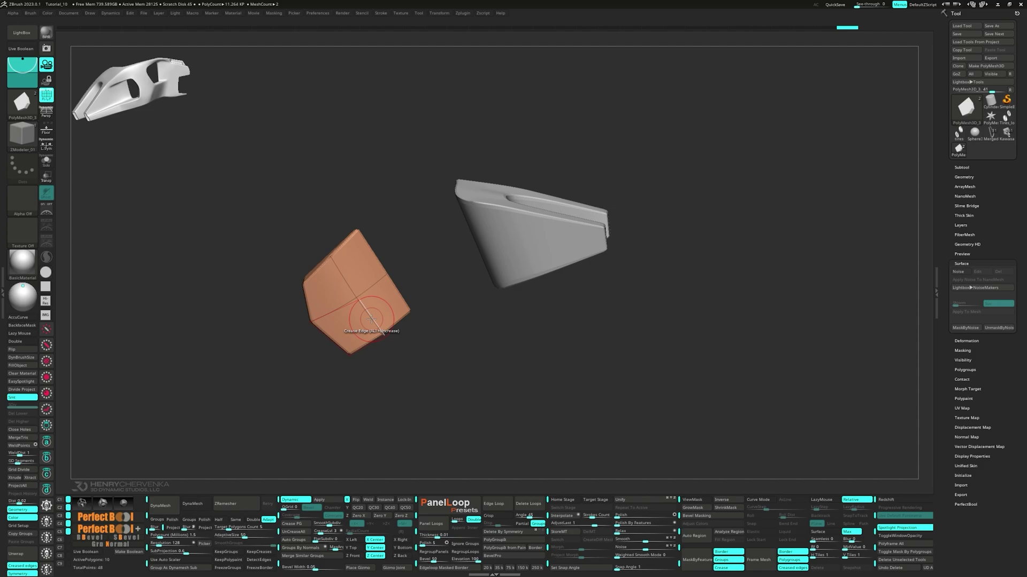
click(348, 286)
right_drag(349, 286, 437, 336)
key(shift+f)
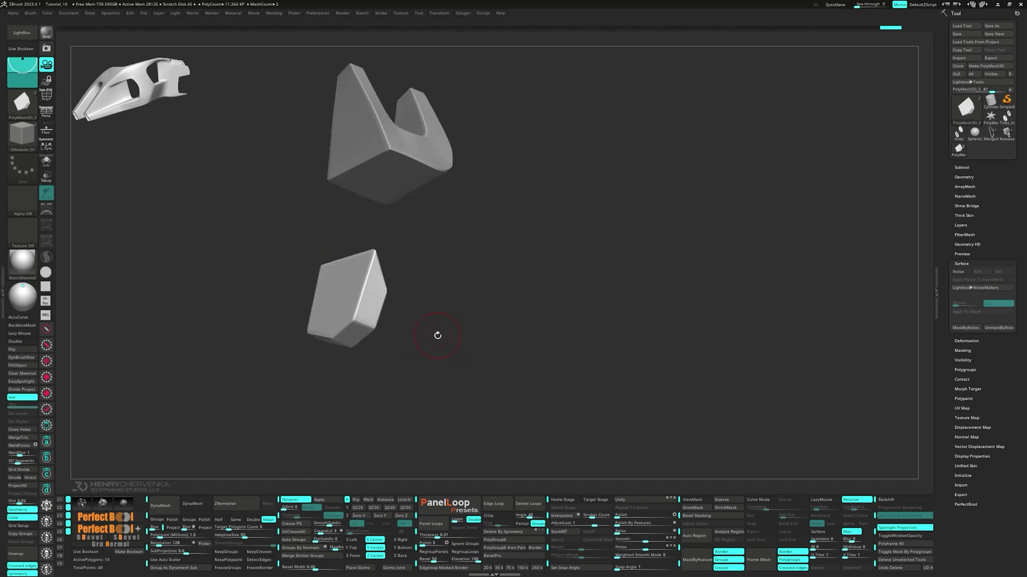
- Extend the block's slanted tip toward the slotted part and nudge its lower inner corner with MoveInfiniteDepth
key(shift+2)
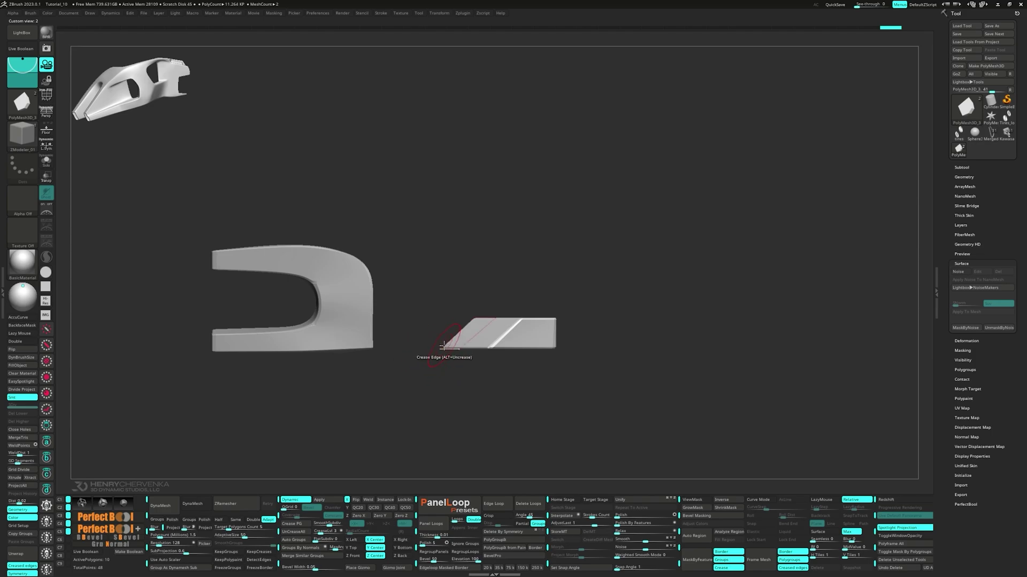
key(space)
click(434, 340)
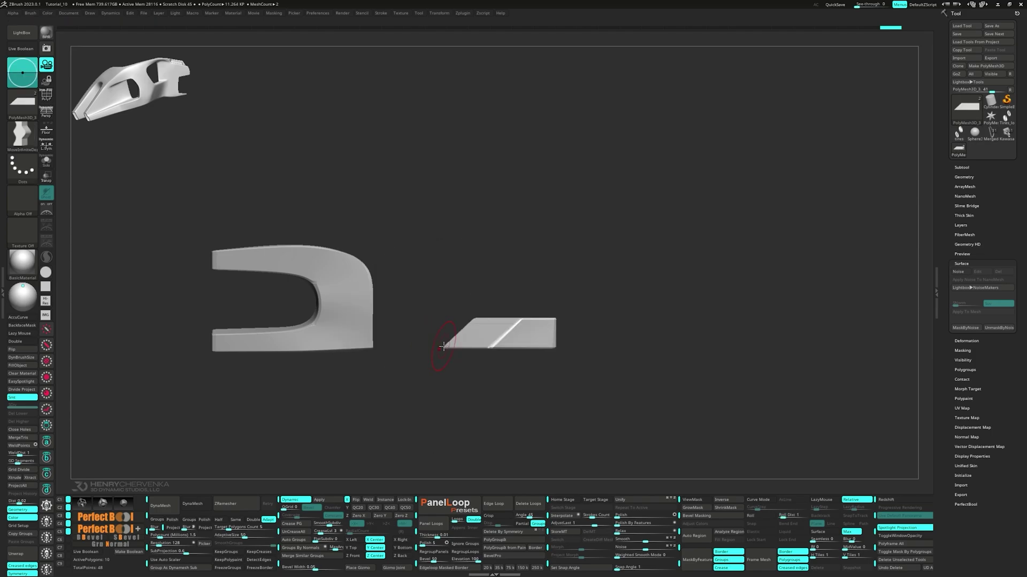
shift+drag(434, 331, 365, 309)
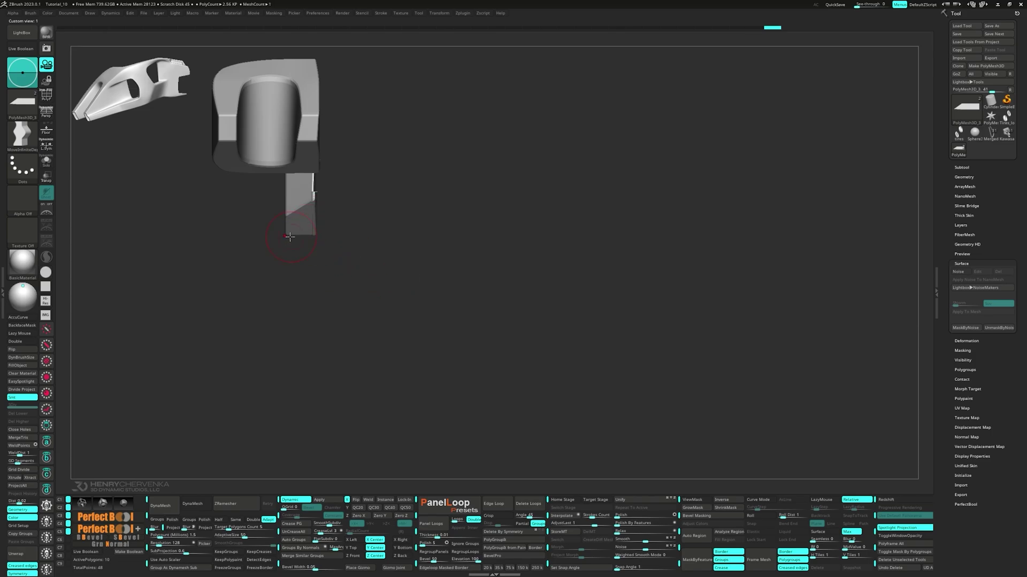
drag(290, 236, 287, 234)
- Adjust both ends of the diagonal edge across the block as seen from above
mouse_move(342, 271)
mouse_down()
mouse_move(383, 290)
mouse_move(428, 289)
mouse_up()
drag(502, 261, 495, 260)
key(shift+1)
key(shift+2)
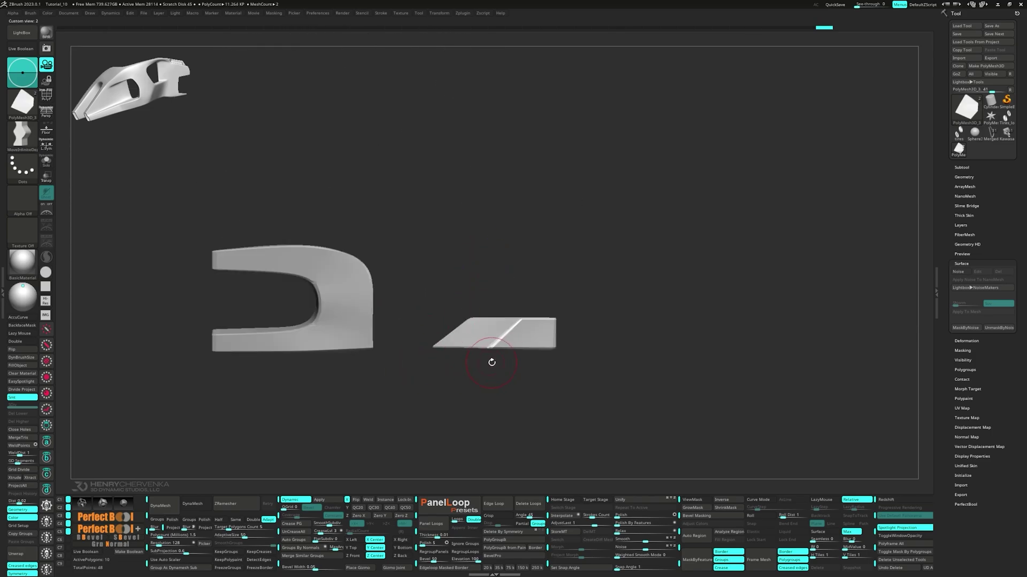
drag(488, 346, 488, 346)
drag(521, 320, 516, 320)
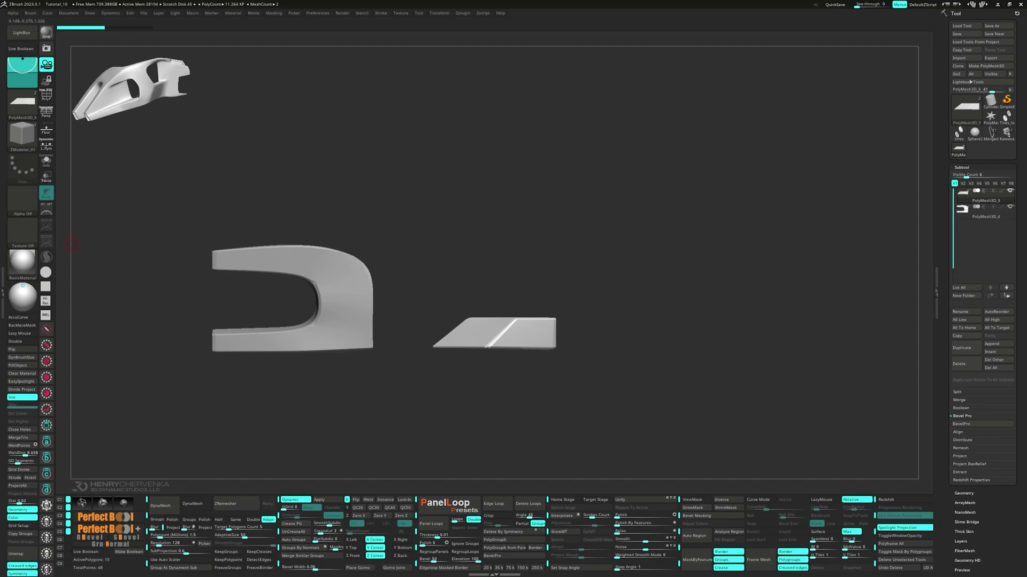
- Show the polyframe, insert more edge loops through the block with ZModeler, and turn off dynamic subdivision
key(shift+f)
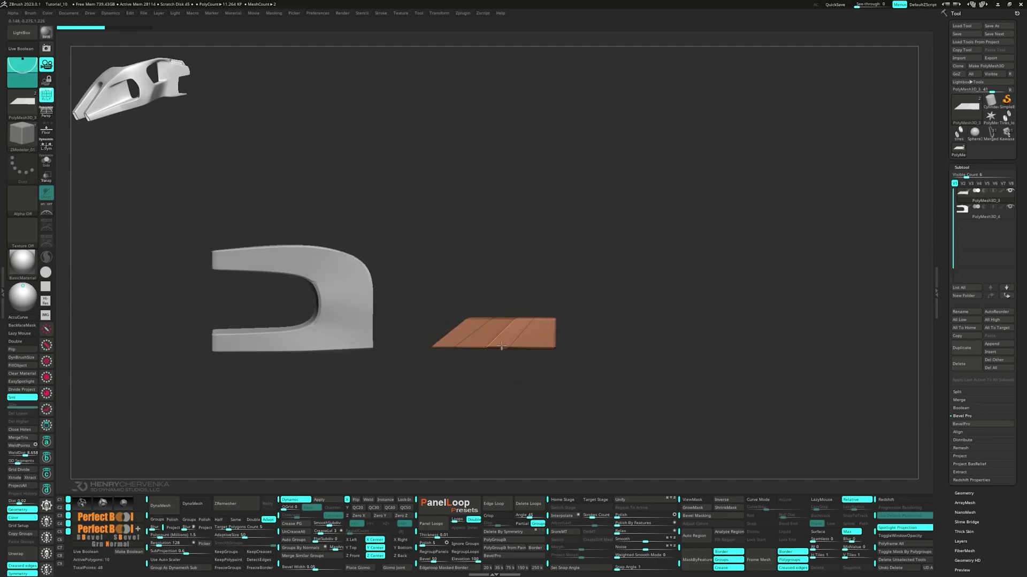
click(469, 346)
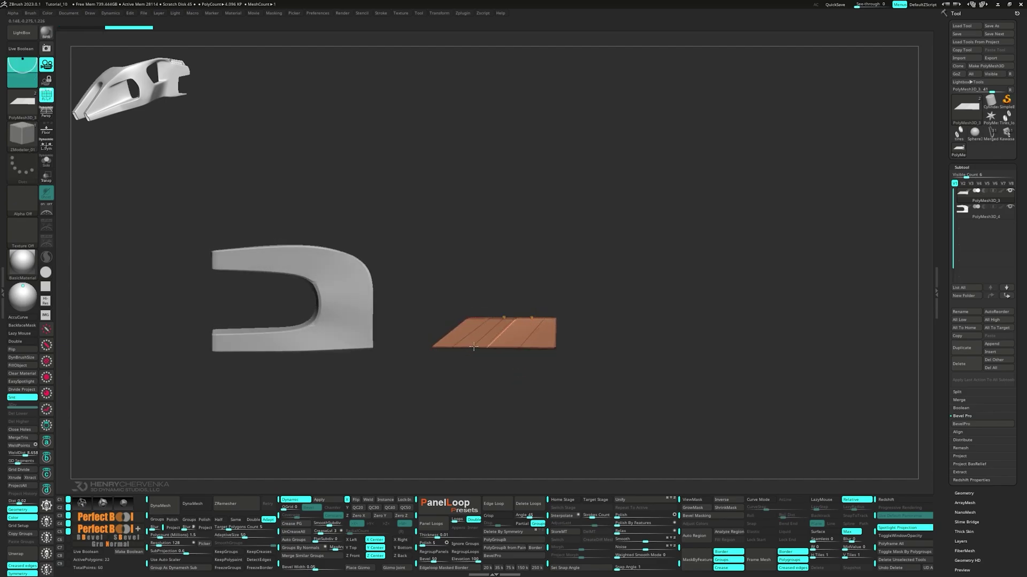
click(474, 346)
drag(540, 370, 528, 286)
mouse_move(527, 361)
alt+mouse_down()
mouse_move(564, 234)
mouse_move(868, 112)
mouse_move(858, 131)
alt+mouse_up()
key(shift+d)
- Straighten the block's edge facing the slotted part in the side view using MoveInfiniteDepth
key(space)
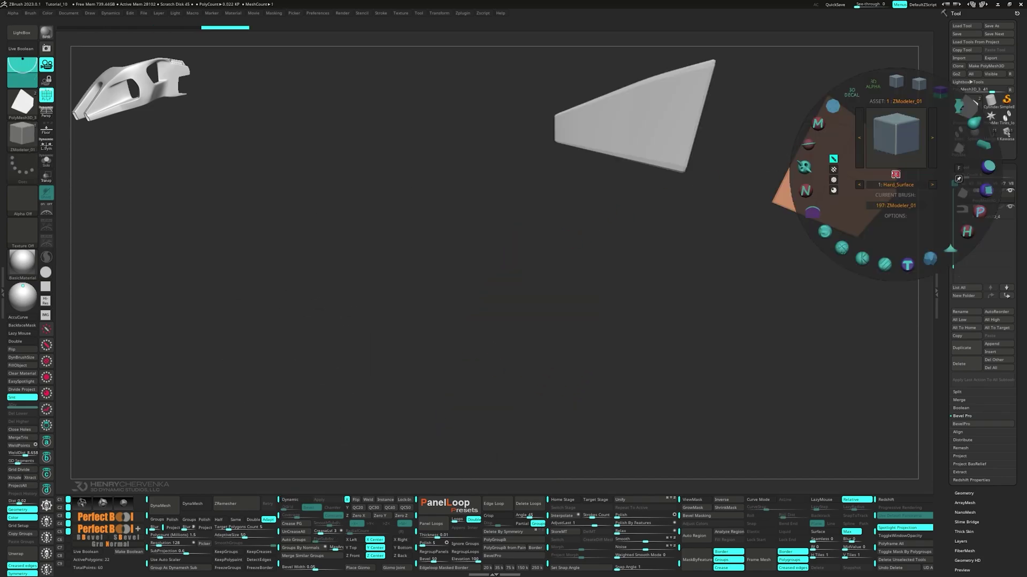
click(963, 106)
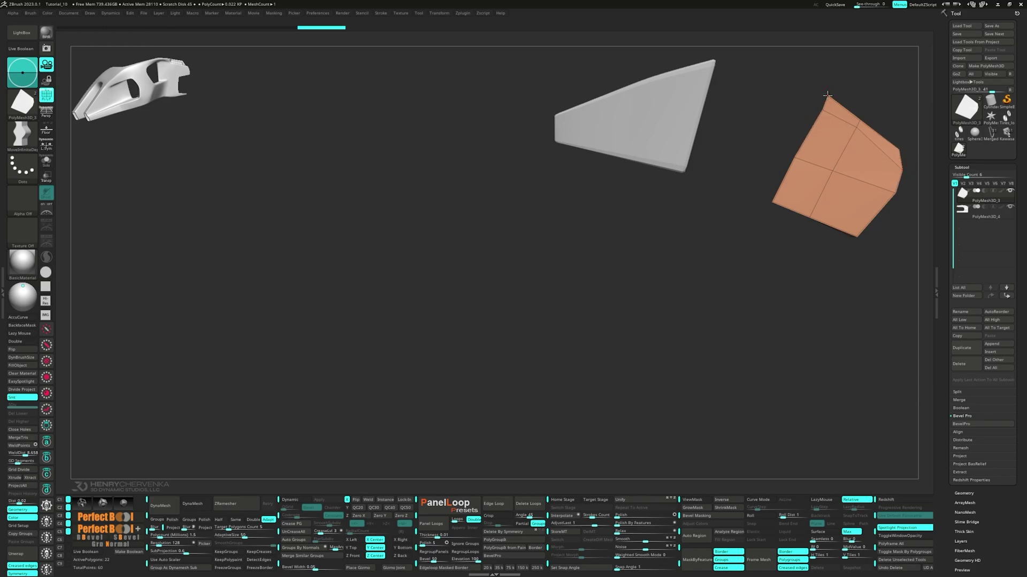
drag(793, 159, 803, 160)
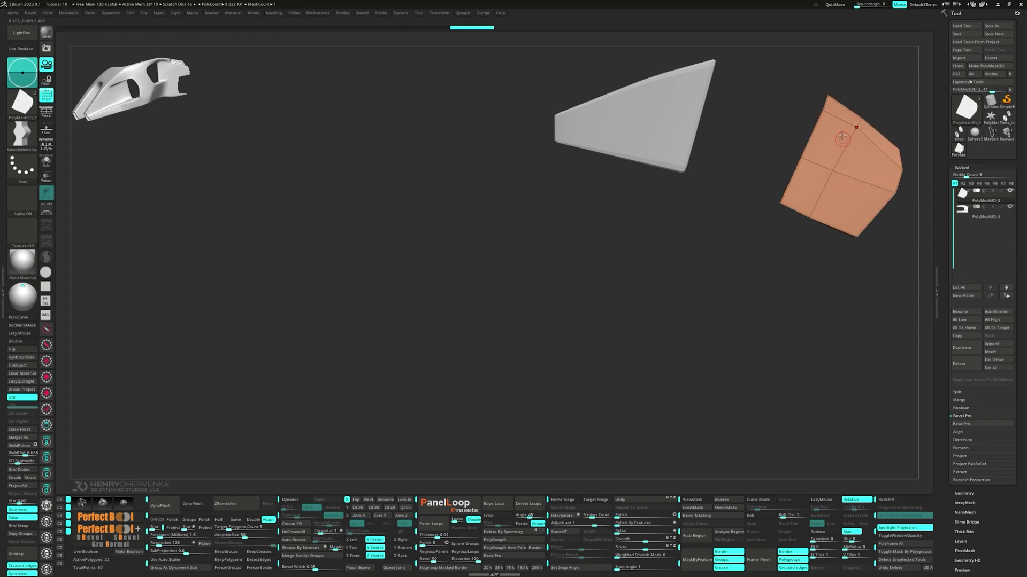
mouse_move(844, 129)
right_down()
mouse_move(829, 131)
mouse_move(785, 200)
right_up()
- Reposition the interior edges on the block's inner side with a ZModeler edge action
key(grave)
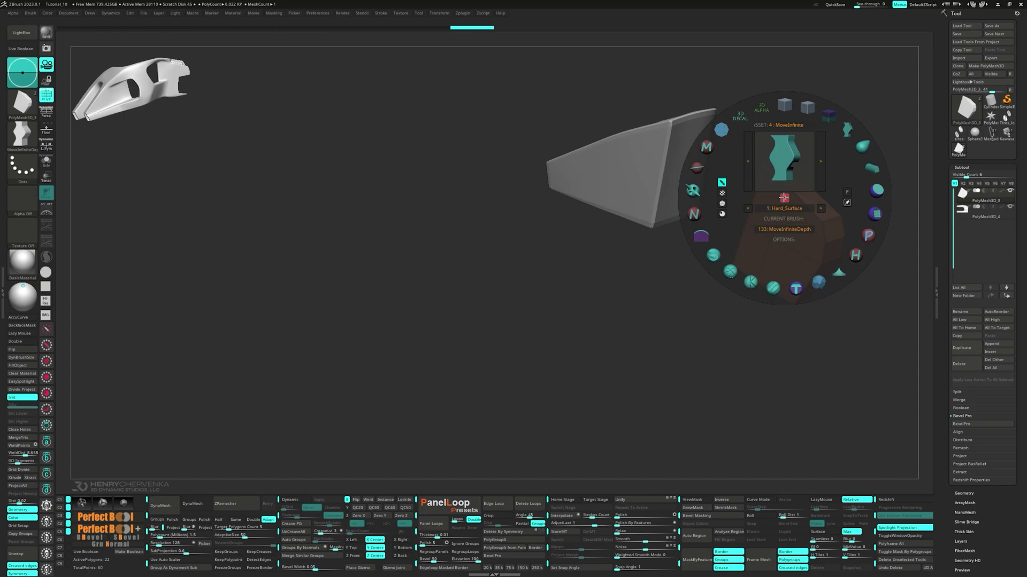
click(781, 107)
right_drag(726, 176, 745, 225)
key(space)
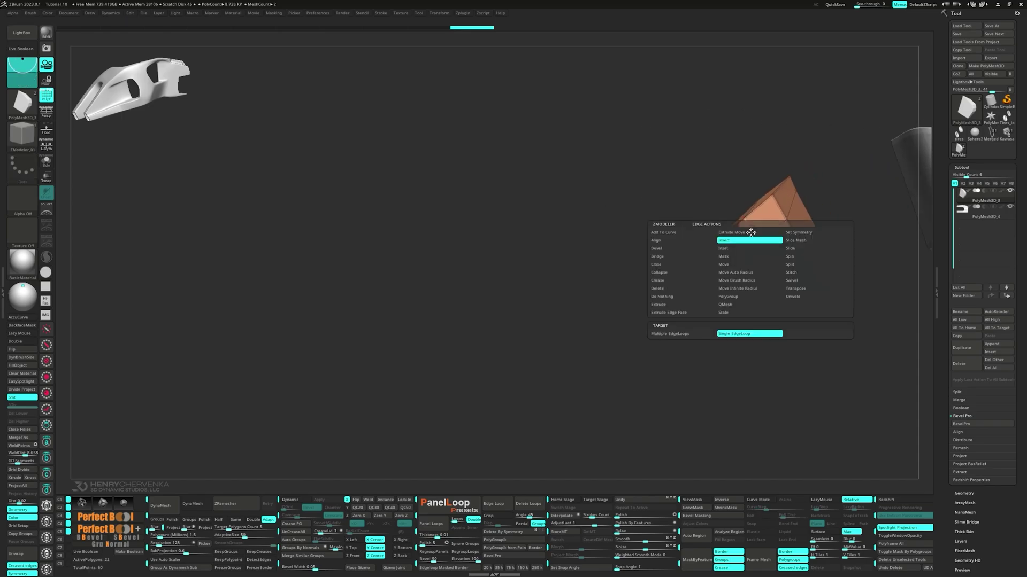
click(798, 257)
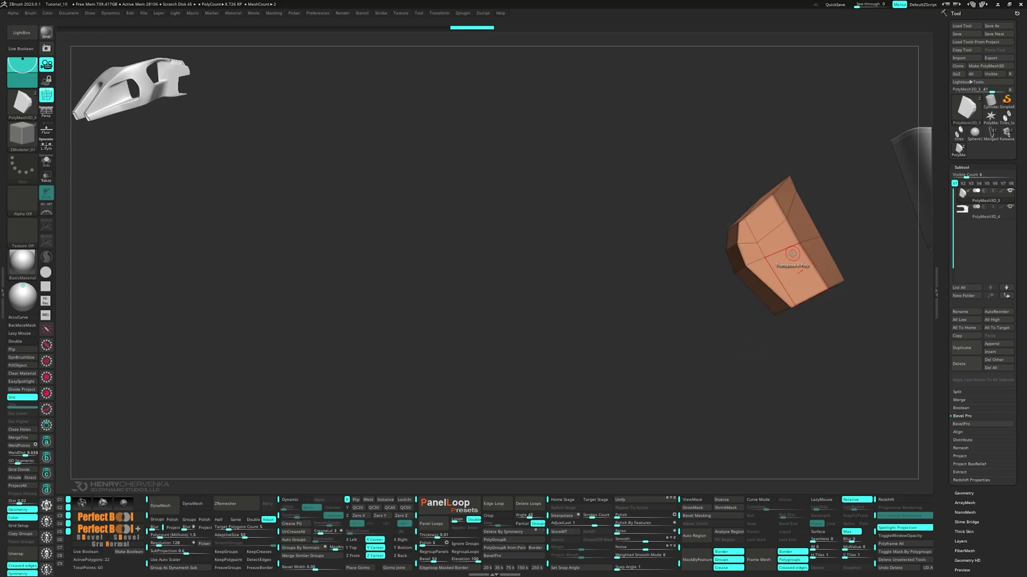
drag(763, 219, 765, 218)
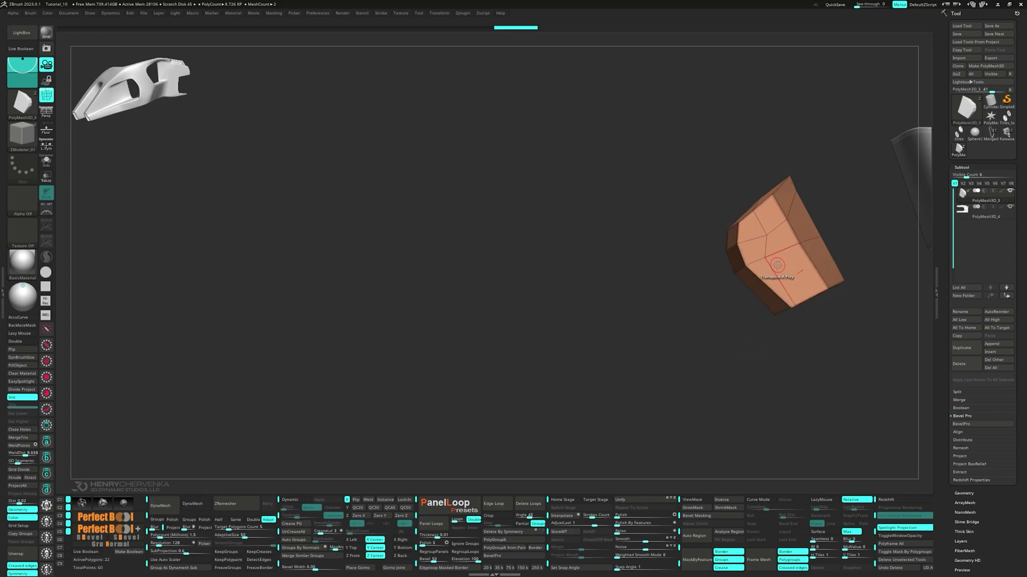
drag(778, 272, 788, 268)
mouse_move(791, 266)
right_down()
mouse_move(781, 200)
mouse_move(811, 289)
mouse_move(839, 255)
right_up()
drag(840, 257, 746, 240)
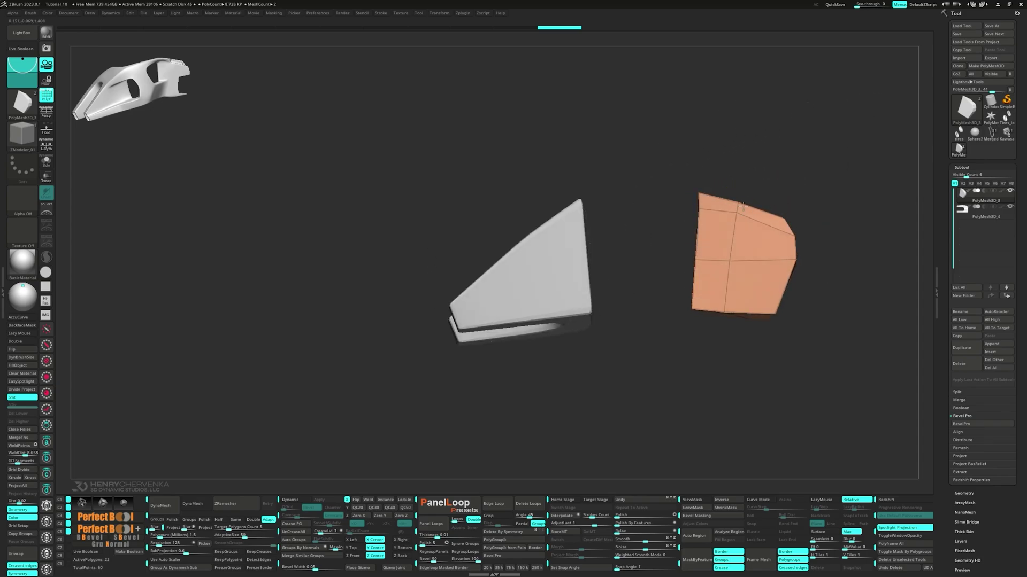
- Transpose the single polygon at the block's upper corner and extrude it downward about 0.13 in the front view
key(space)
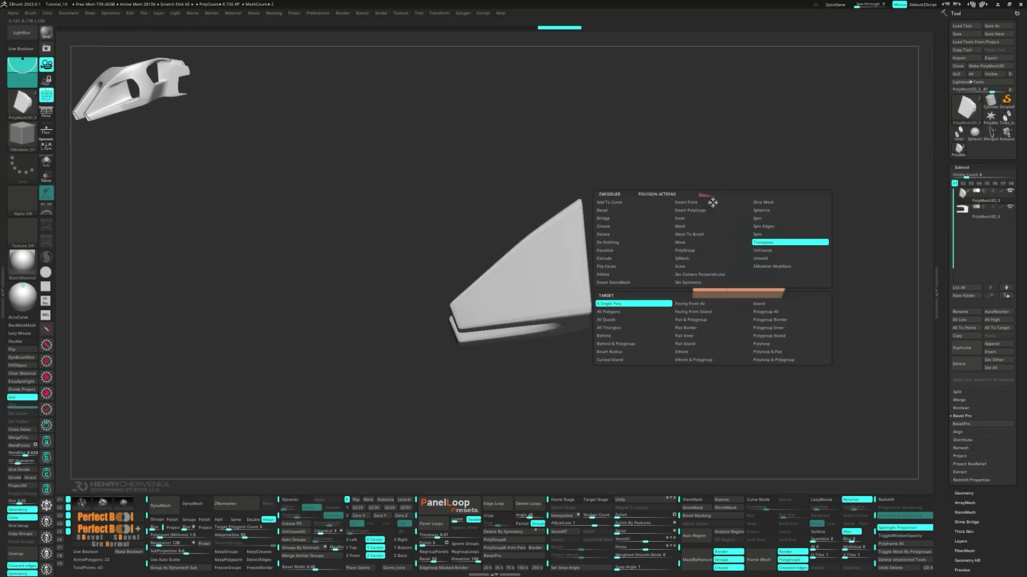
click(713, 202)
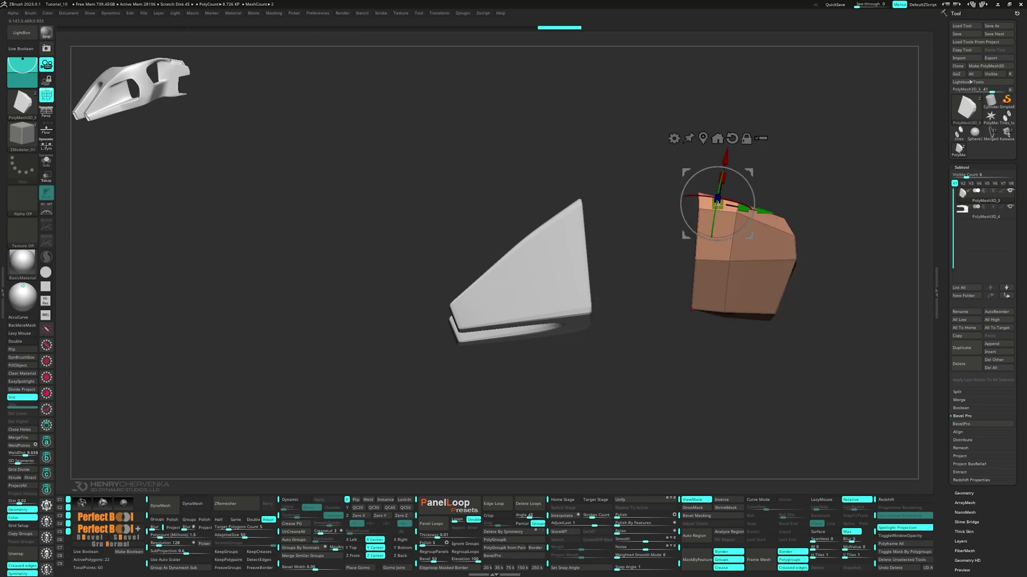
key(2)
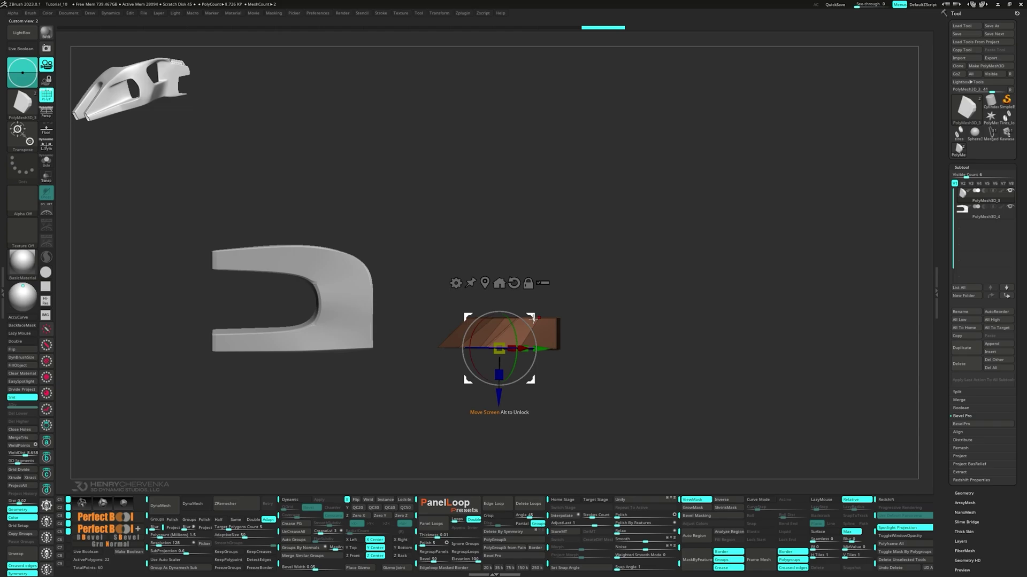
alt+click(514, 283)
mouse_move(525, 396)
ctrl+mouse_down()
mouse_move(580, 413)
mouse_move(558, 406)
mouse_move(549, 416)
ctrl+mouse_up()
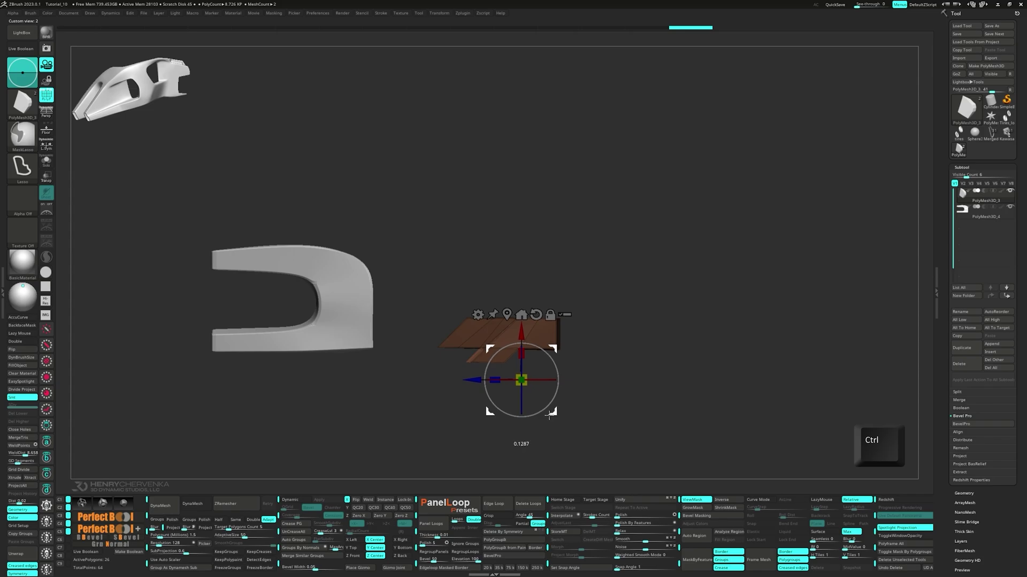
- Shift the extruded polygon's end outward from the block's upper edge in the side view
key(3)
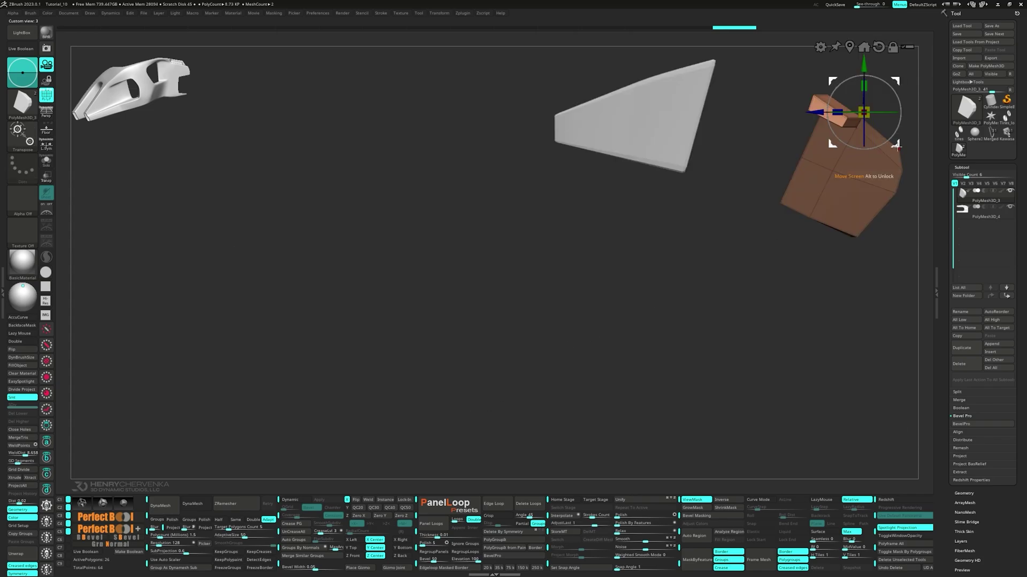
drag(898, 147, 899, 141)
ctrl+drag(795, 72, 834, 96)
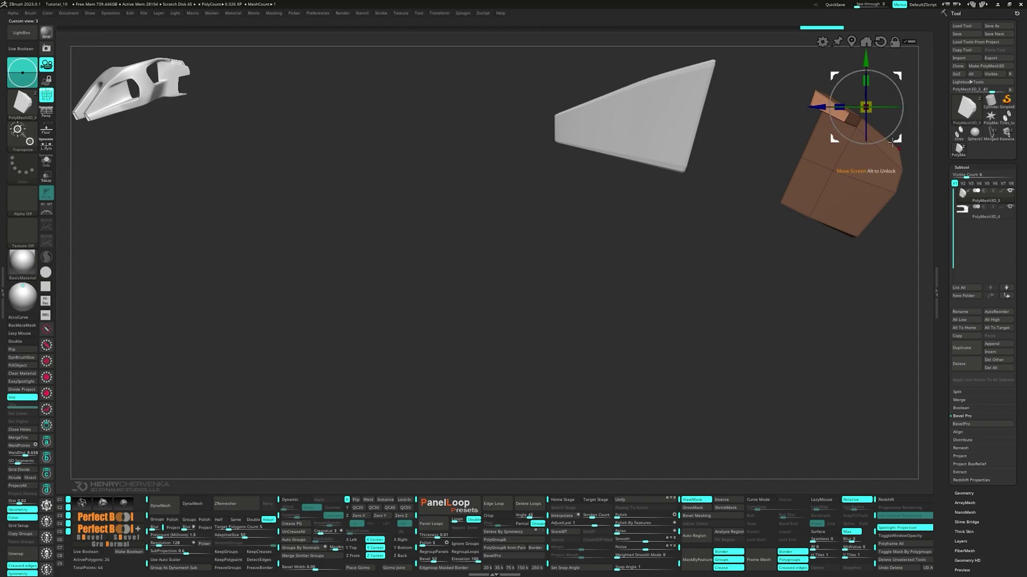
drag(893, 143, 897, 133)
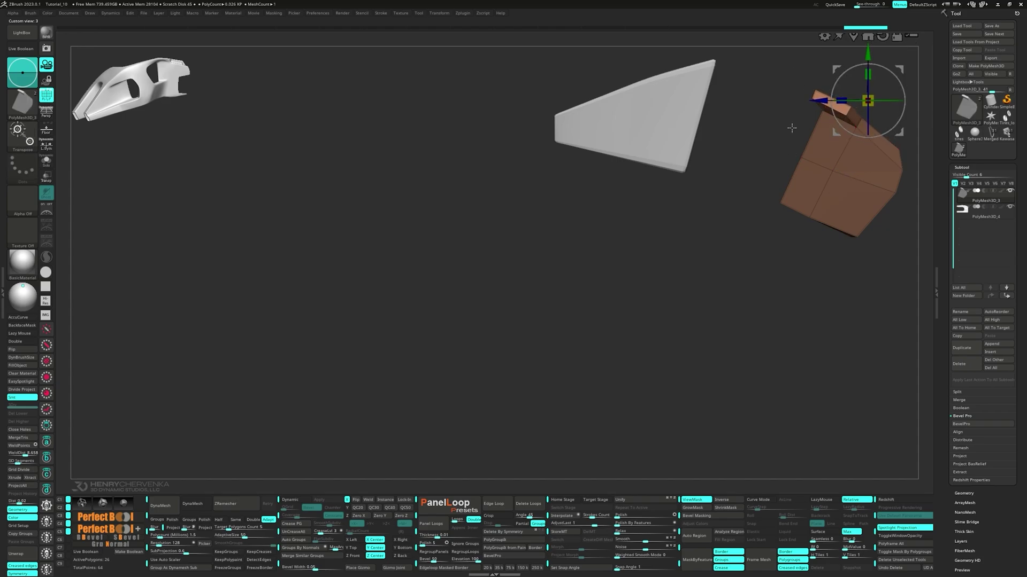
ctrl+drag(791, 87, 824, 105)
drag(776, 120, 775, 189)
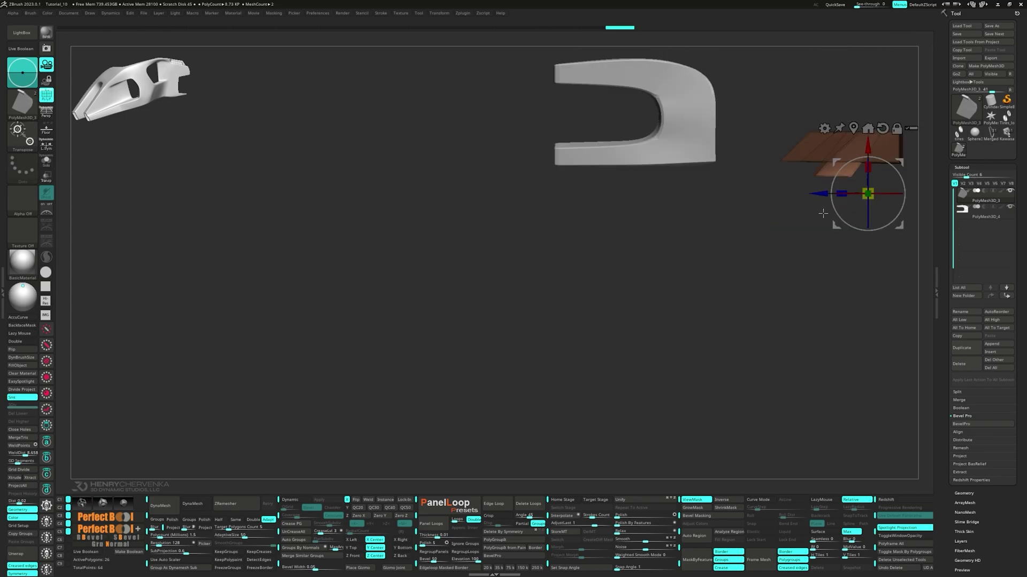
- Fine-tune the placement of the extruded end, checking it in both the front and side views
drag(900, 225, 873, 201)
drag(874, 136, 867, 121)
shift+drag(766, 116, 762, 166)
drag(526, 412, 527, 415)
shift+drag(573, 369, 659, 259)
drag(870, 121, 871, 120)
ctrl+drag(779, 57, 792, 71)
drag(870, 120, 871, 119)
- Refine the short arm's points with ZModeler from several angles and turn on dynamic subdivision
key(q)
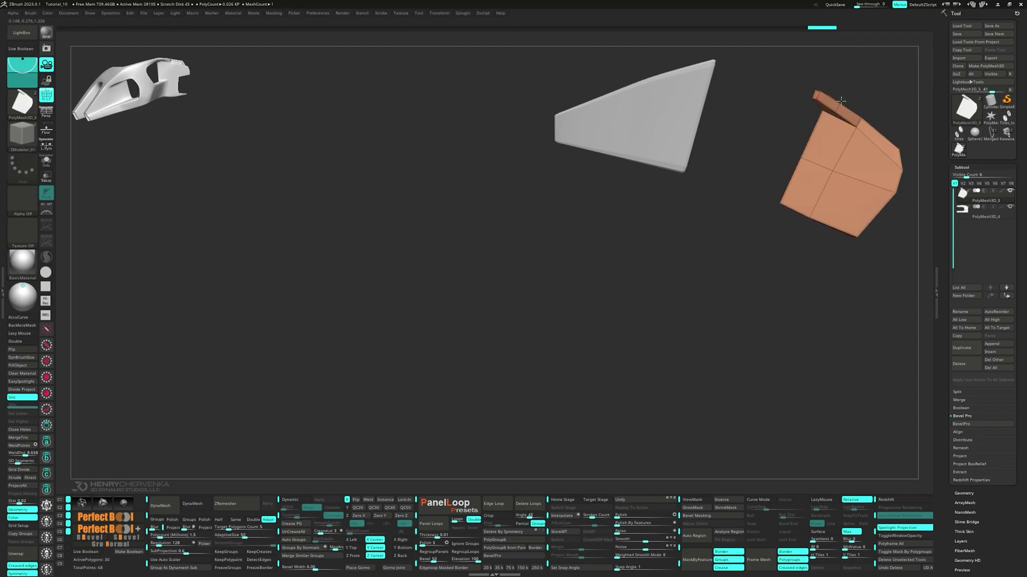
drag(840, 102, 778, 159)
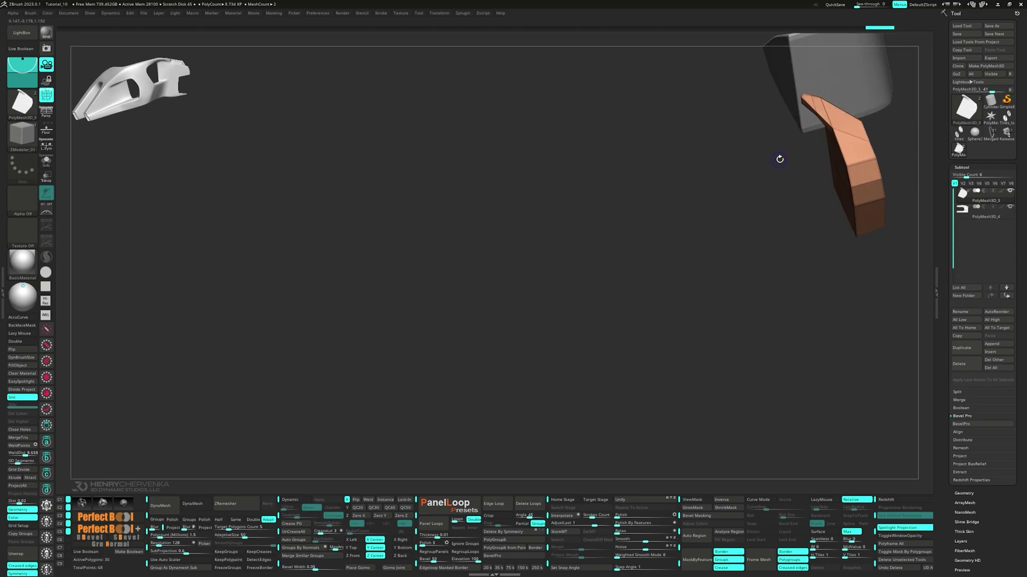
key(f)
mouse_move(489, 356)
right_down()
mouse_move(513, 238)
mouse_move(493, 401)
mouse_move(502, 398)
mouse_move(467, 350)
right_up()
click(494, 370)
key(f)
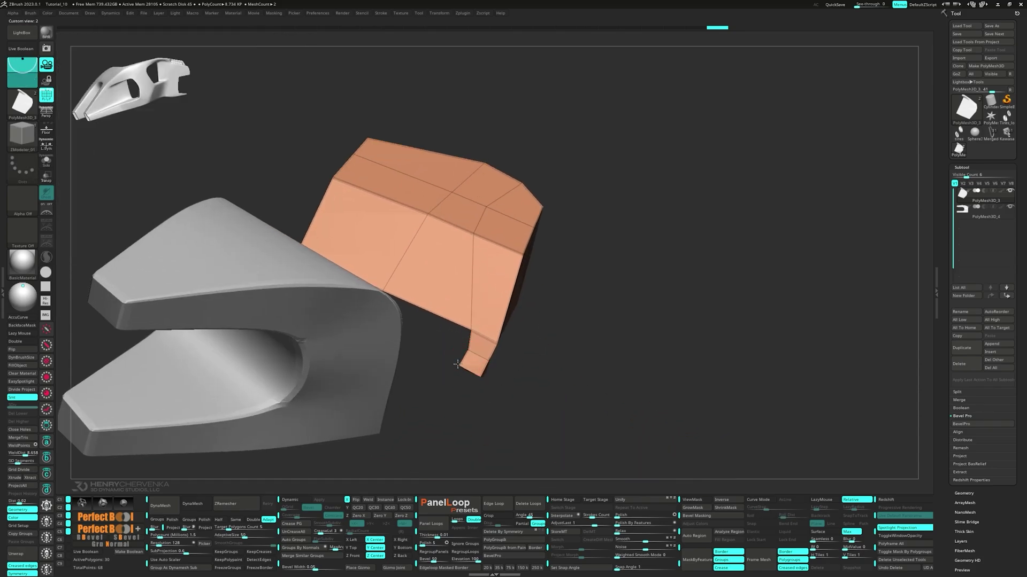
click(453, 363)
click(60, 532)
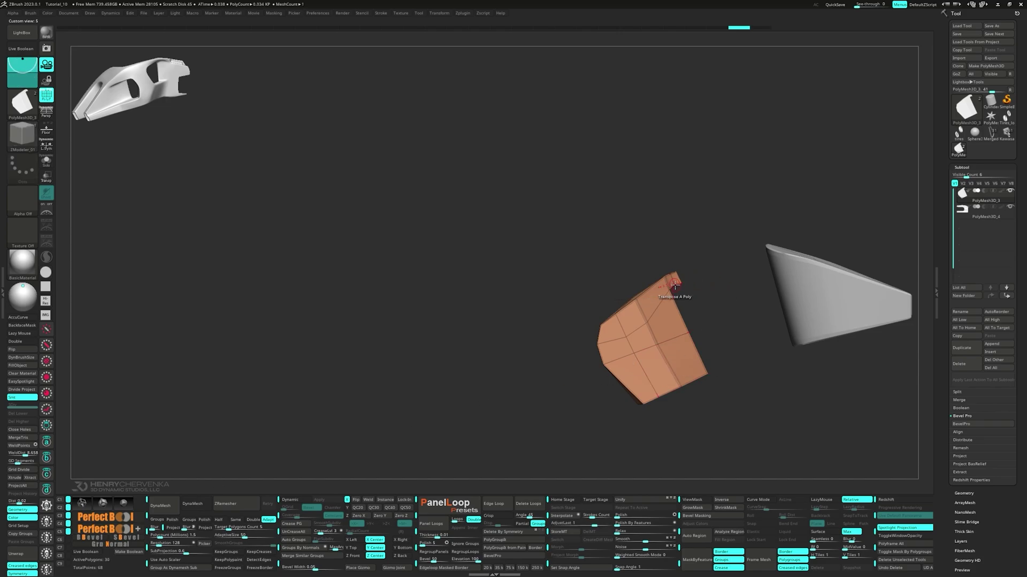
drag(674, 283, 677, 271)
key(d)
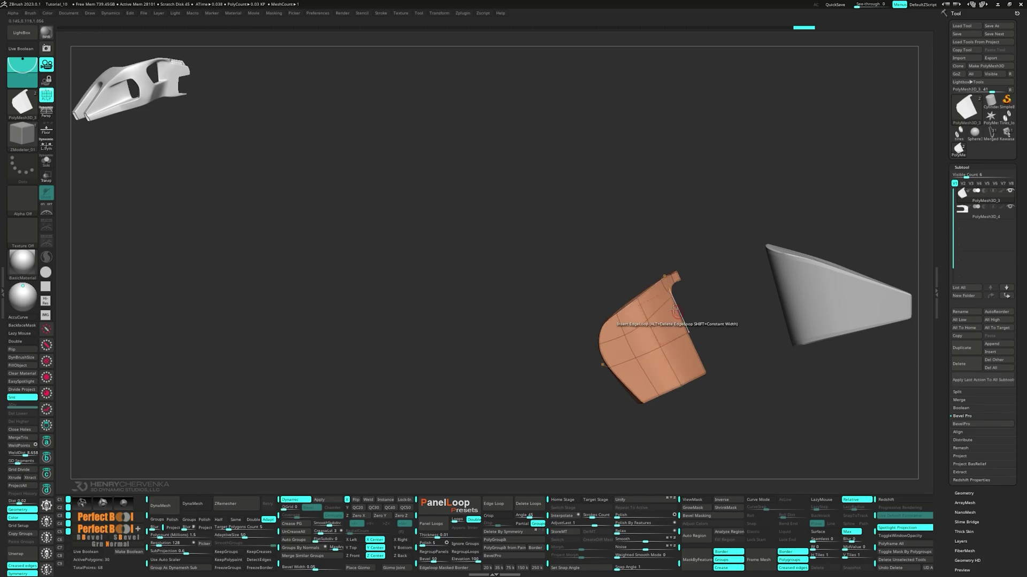
- Transpose the arm's end polygon, extrude it further toward the slotted part, and place it in the front and side views
right_drag(665, 289, 749, 348)
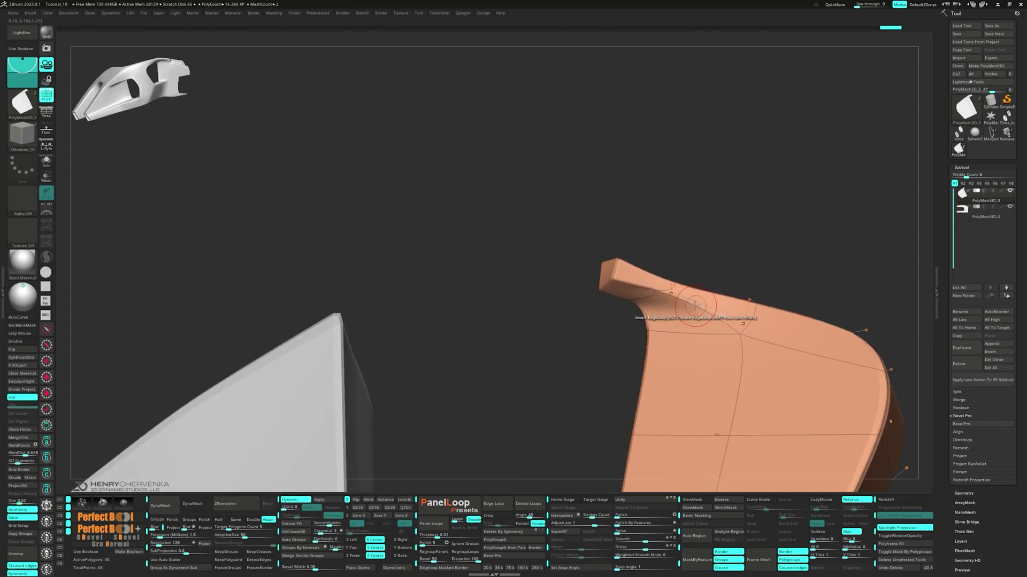
ctrl+right_drag(700, 308, 687, 284)
right_drag(687, 284, 688, 305)
key(w)
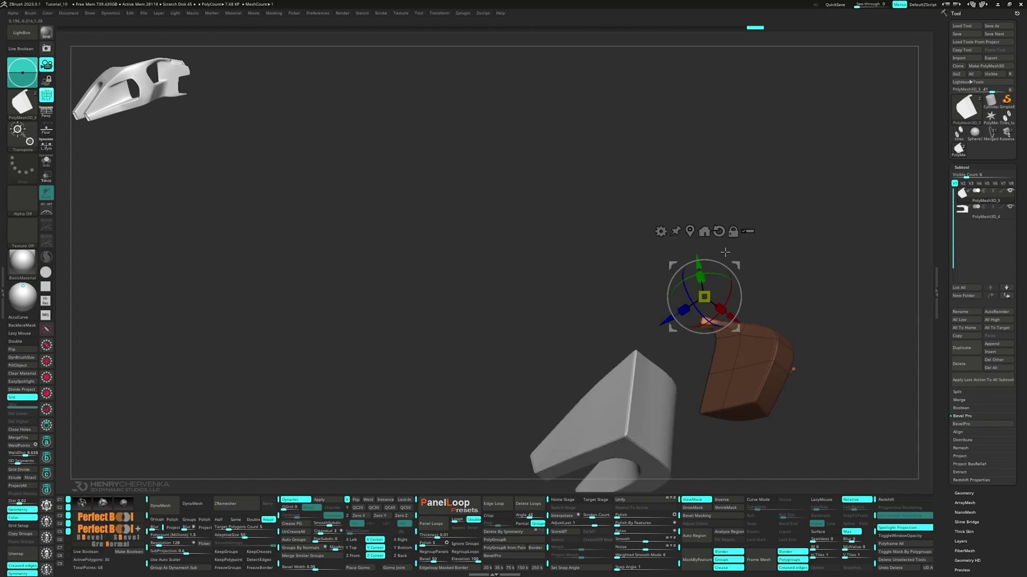
key(2)
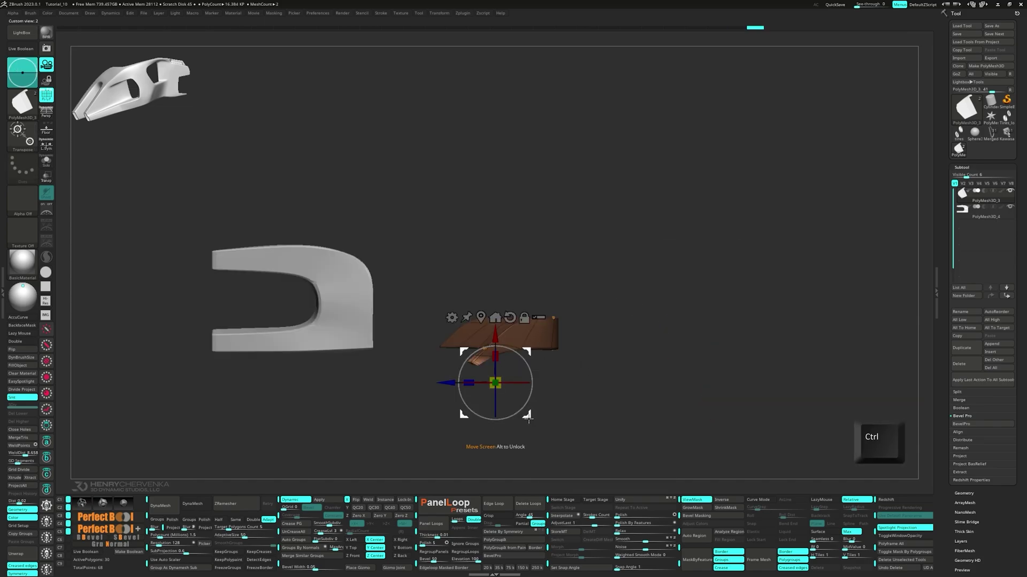
ctrl+drag(529, 420, 515, 426)
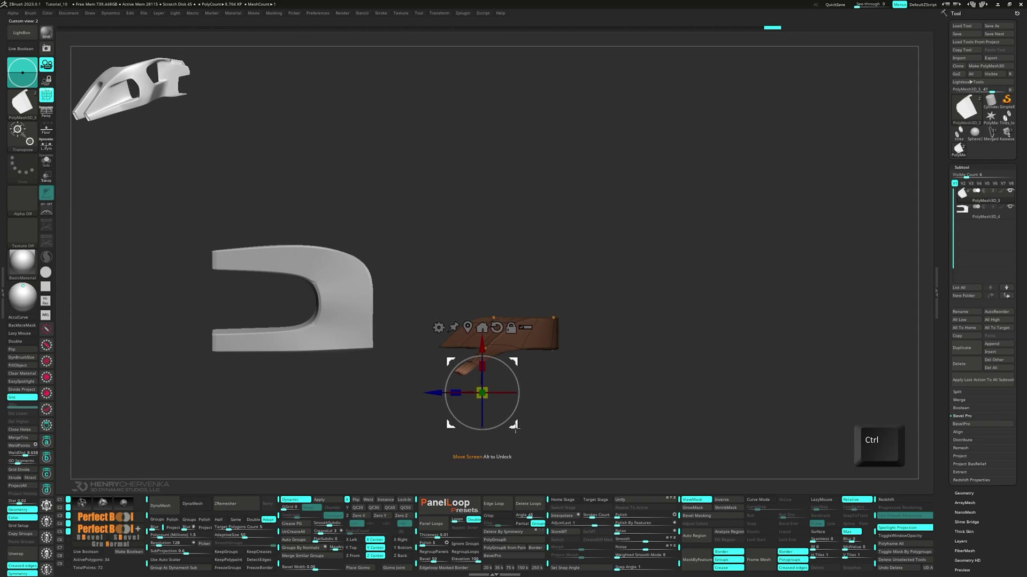
key(3)
mouse_move(854, 113)
ctrl+mouse_down()
mouse_move(827, 84)
mouse_move(851, 111)
ctrl+mouse_up()
- Return to the ZModeler brush and set its Move point action to the Brush Radius target
key(q)
key(w)
mouse_move(814, 164)
alt+right_down()
mouse_move(705, 256)
mouse_move(174, 447)
mouse_move(461, 390)
alt+right_up()
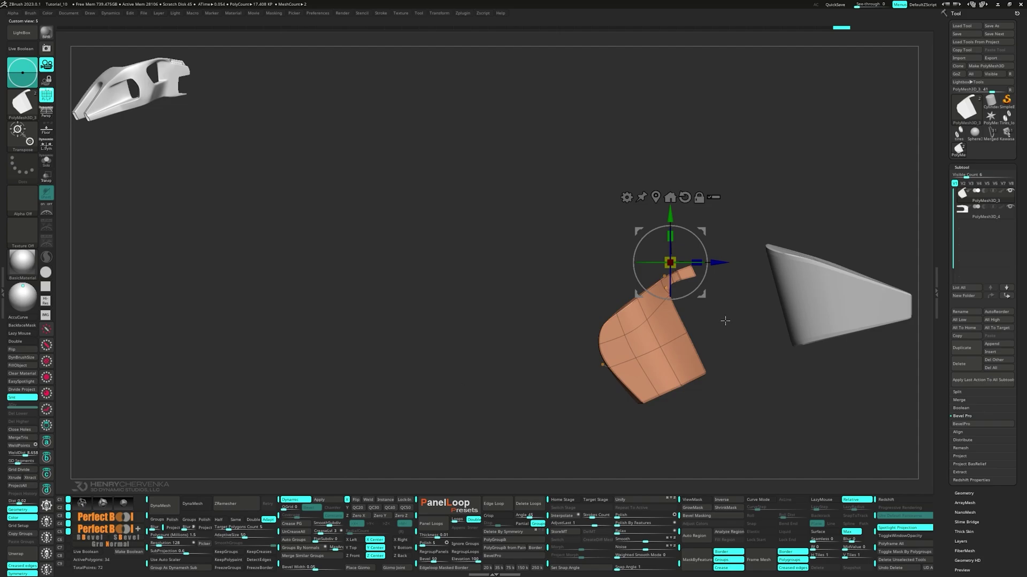
key(b)
key(z)
key(m)
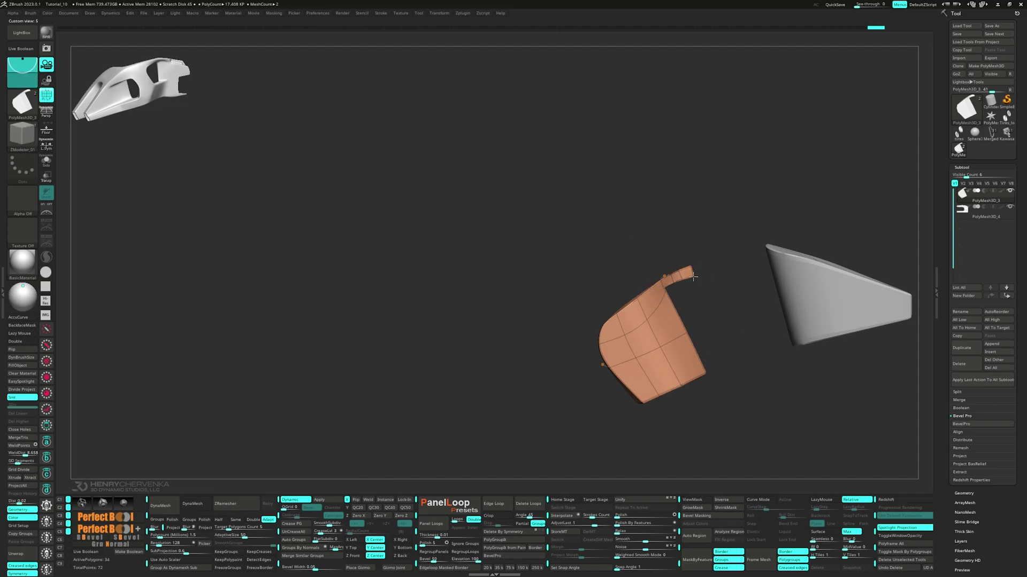
right_drag(674, 319, 748, 300)
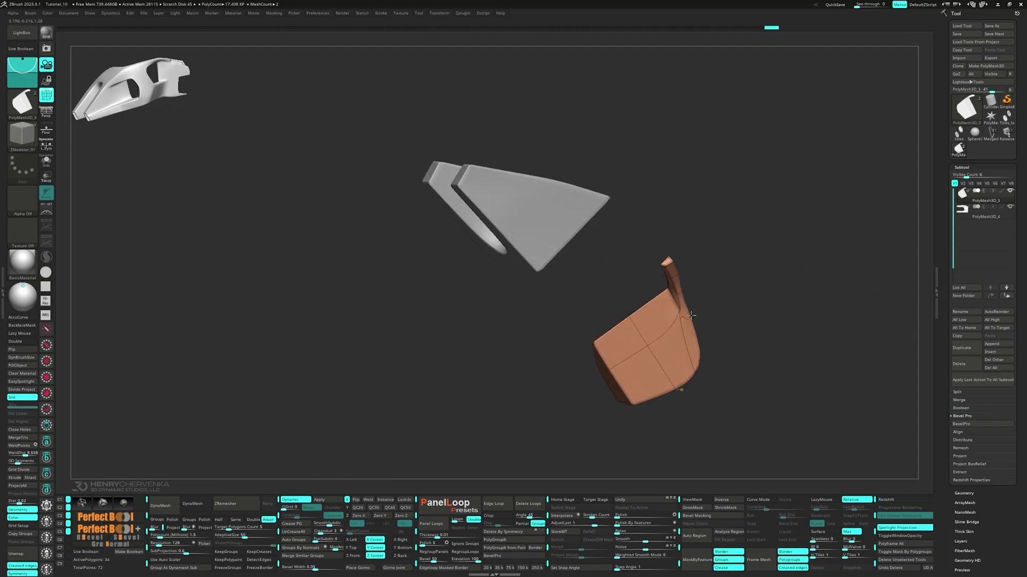
ctrl+right_drag(681, 292, 665, 312)
key(space)
click(597, 357)
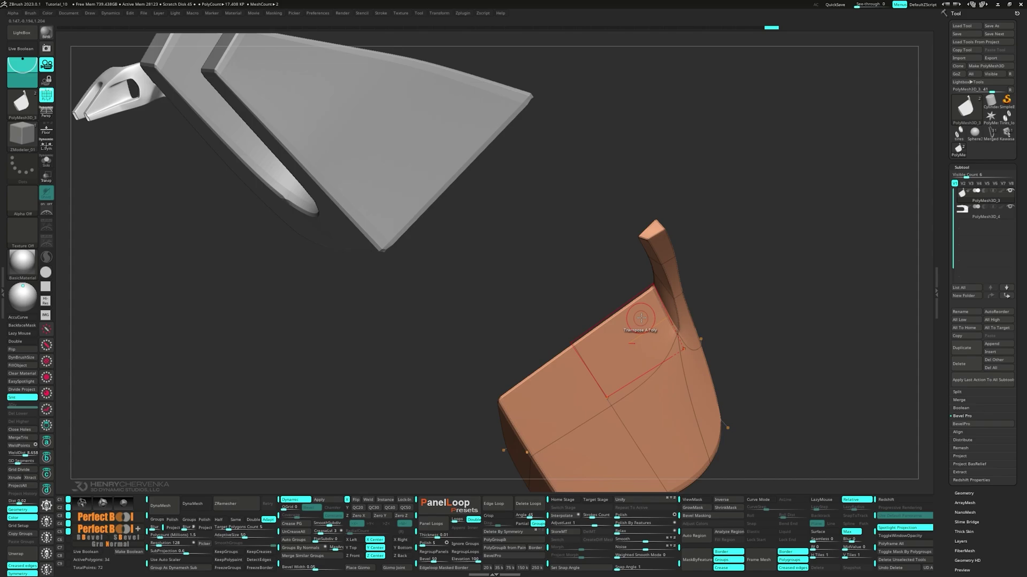
click(58, 531)
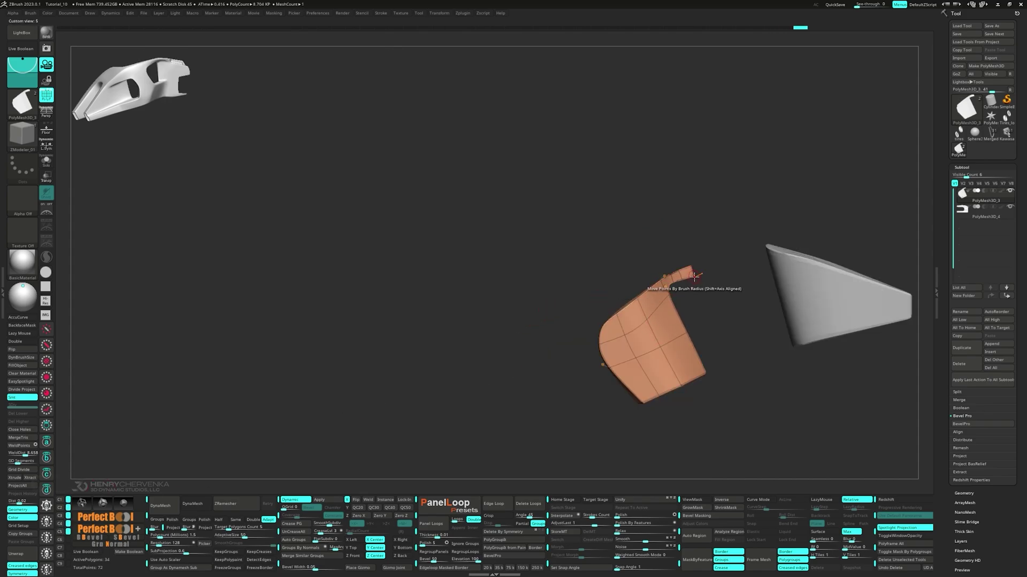
- Reshape the tip of the arm by moving its end points with ZModeler
mouse_move(700, 283)
right_down()
mouse_move(733, 297)
mouse_move(741, 321)
mouse_move(711, 283)
mouse_move(689, 275)
right_up()
ctrl+right_drag(690, 276, 668, 299)
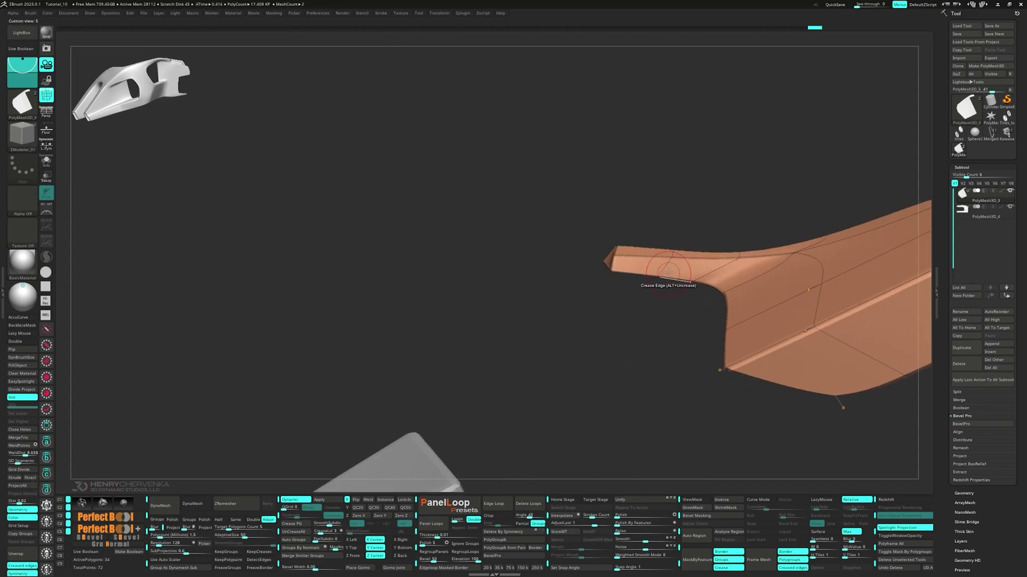
drag(573, 262, 421, 215)
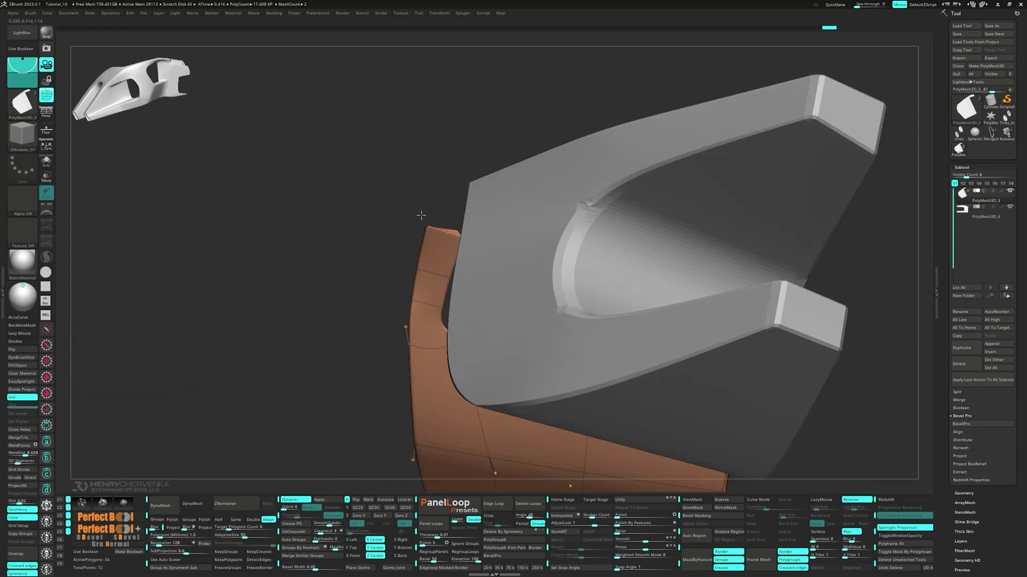
right_drag(421, 215, 442, 227)
click(437, 233)
mouse_move(436, 233)
mouse_down()
mouse_move(481, 254)
mouse_move(467, 285)
mouse_up()
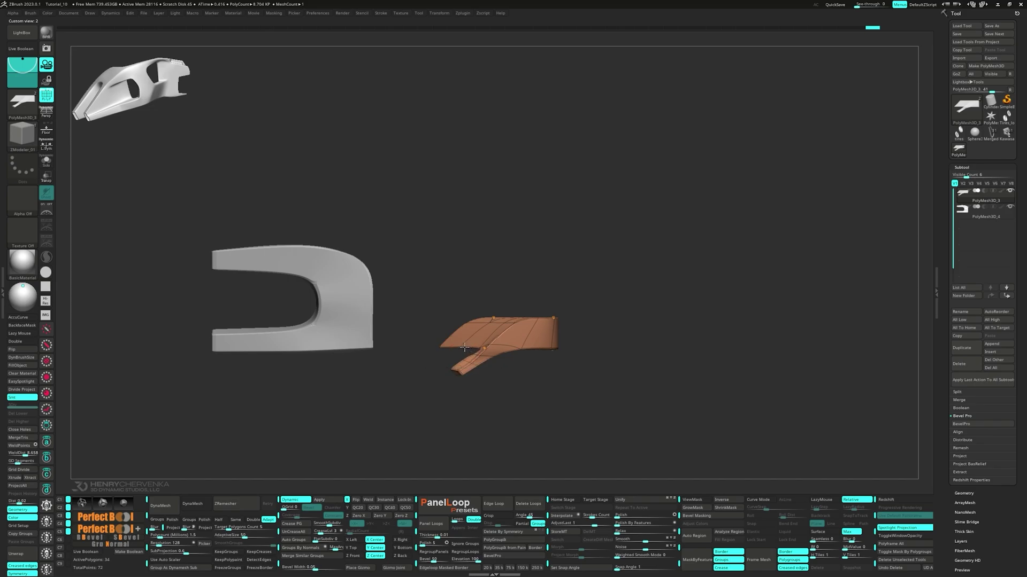
- Adjust the points at the arm's base so it curves smoothly into the block
click(59, 532)
click(674, 281)
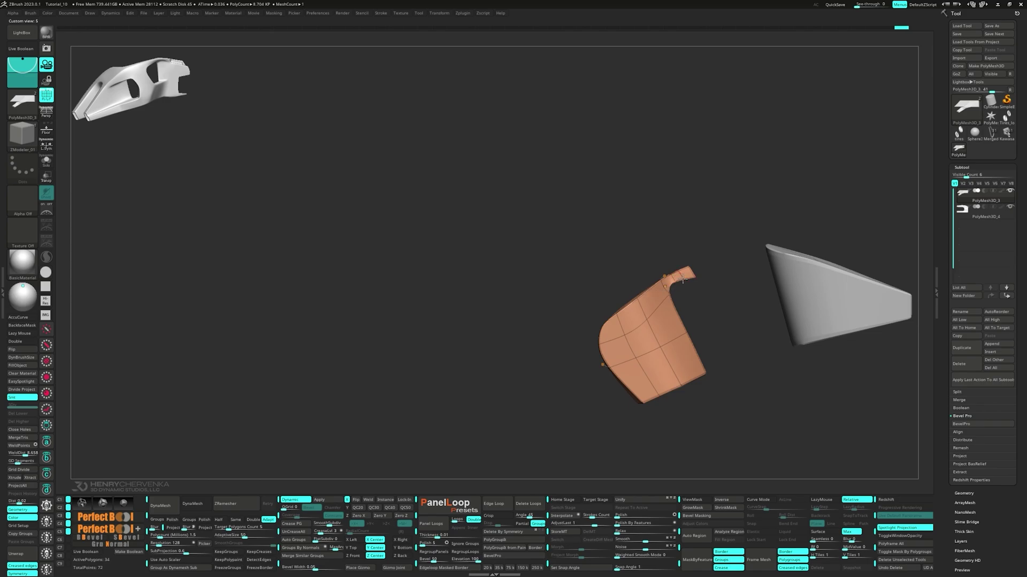
drag(665, 287, 668, 291)
mouse_move(668, 315)
right_down()
mouse_move(655, 334)
mouse_move(577, 374)
mouse_move(575, 355)
right_up()
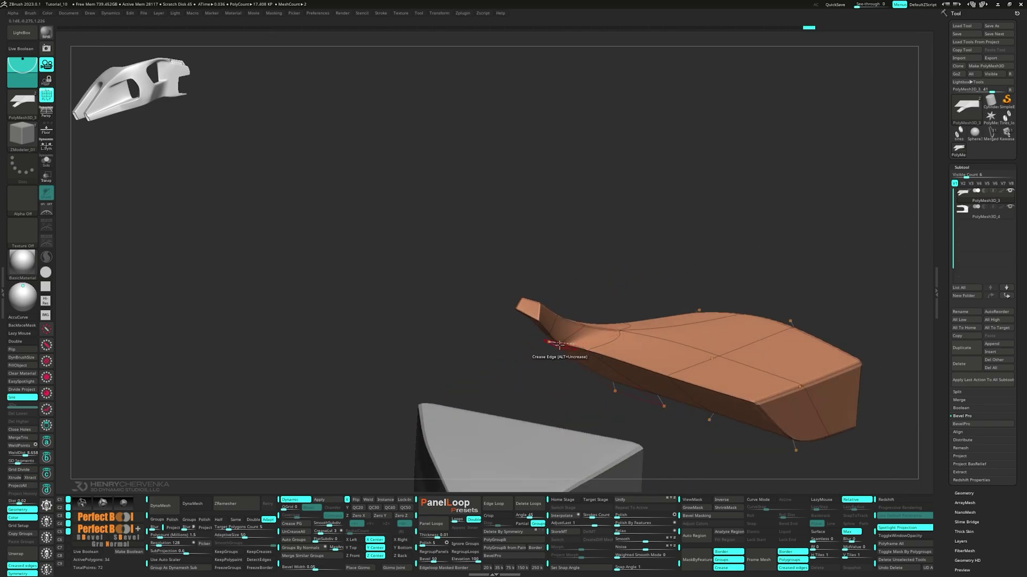
- Compare the arm with and without subdivision, then transpose its tip polygon and extrude it about 0.17 in the front view
key(ctrl+z)
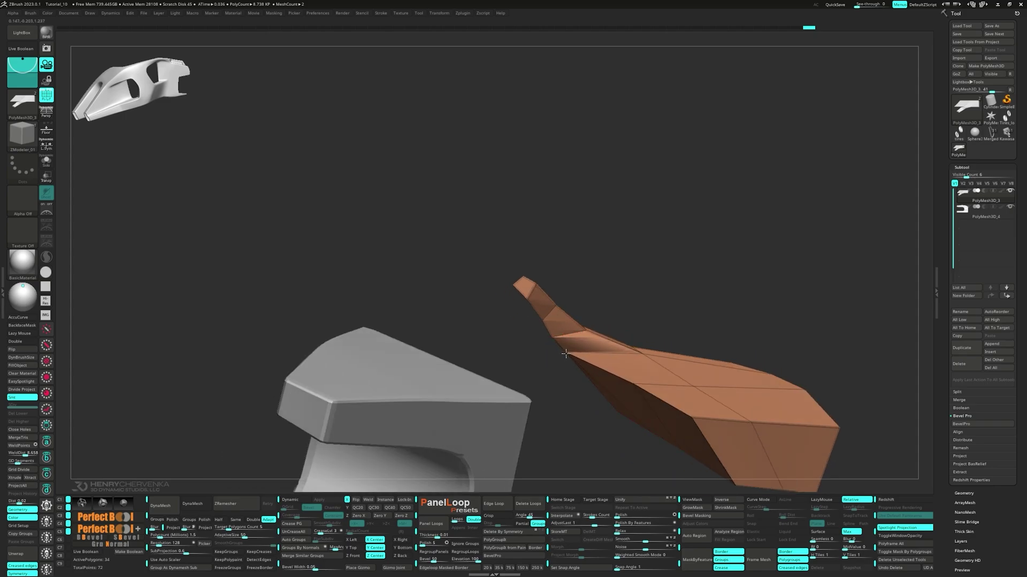
key(ctrl+shift+z)
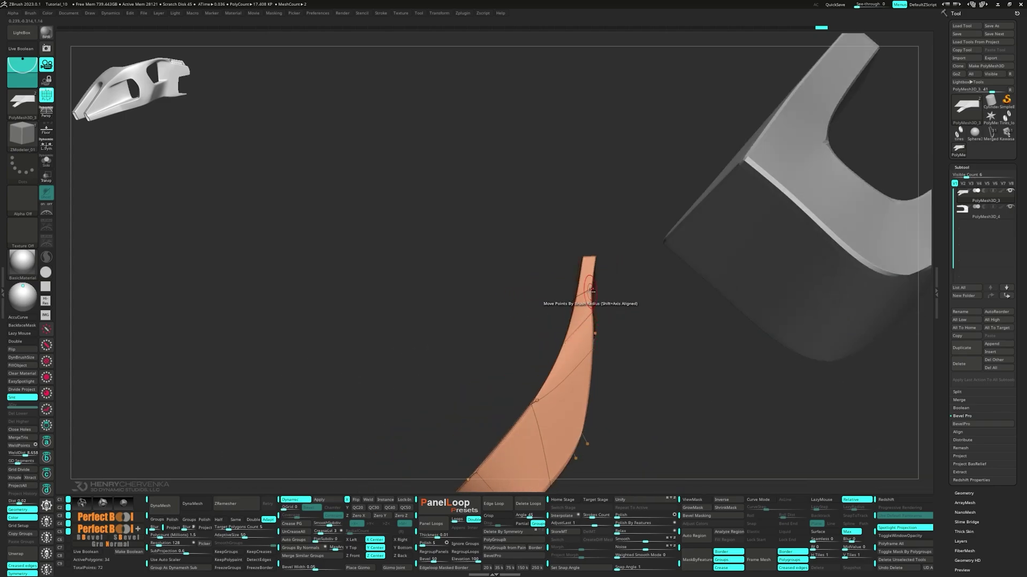
key(ctrl+shift+z)
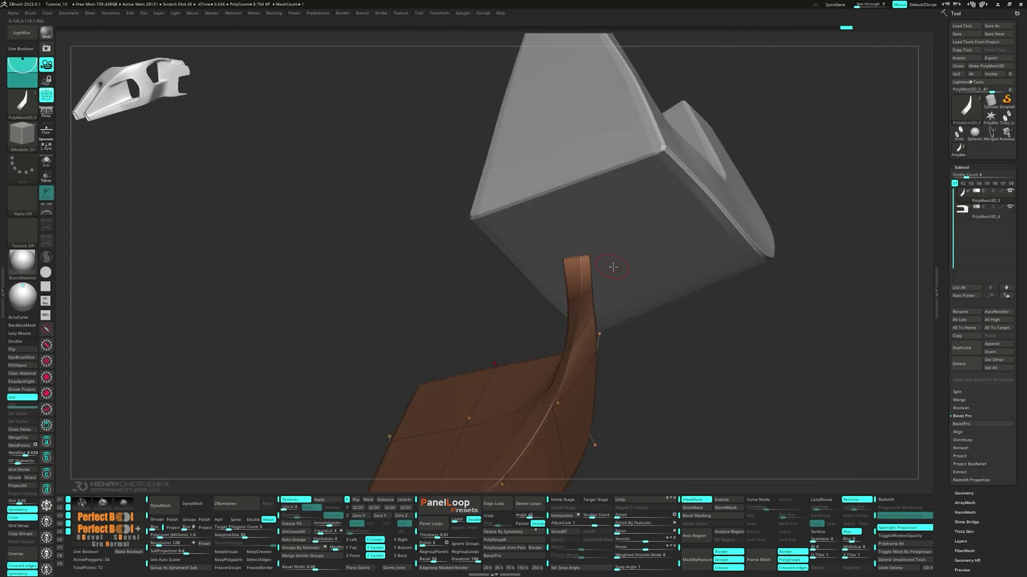
right_drag(613, 267, 504, 371)
key(w)
ctrl+drag(510, 426, 484, 434)
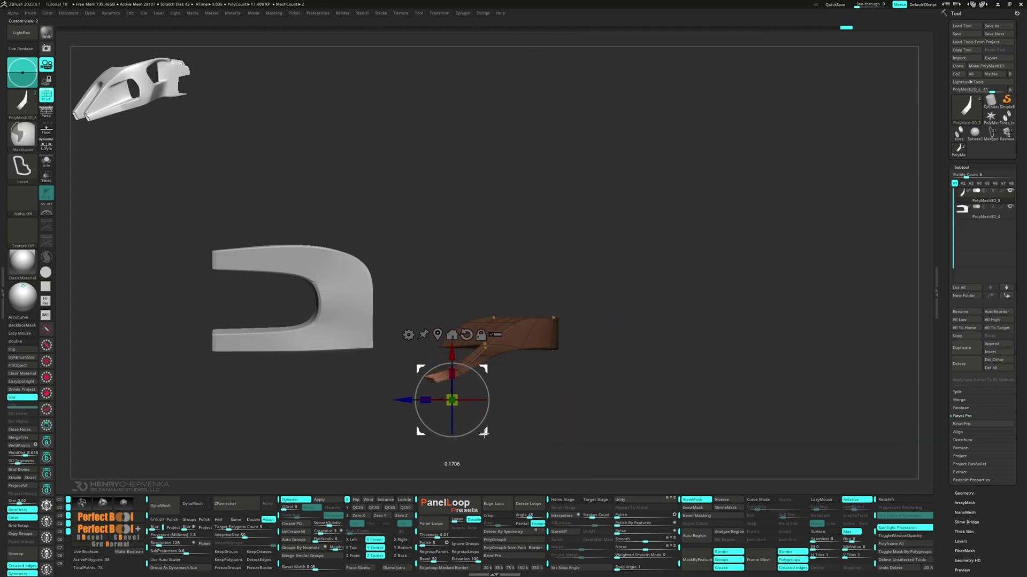
- Reposition the newly extruded tip in the side view, clear the mask, and return to ZModeler
key(ctrl+shift+z)
key(ctrl+shift+z)
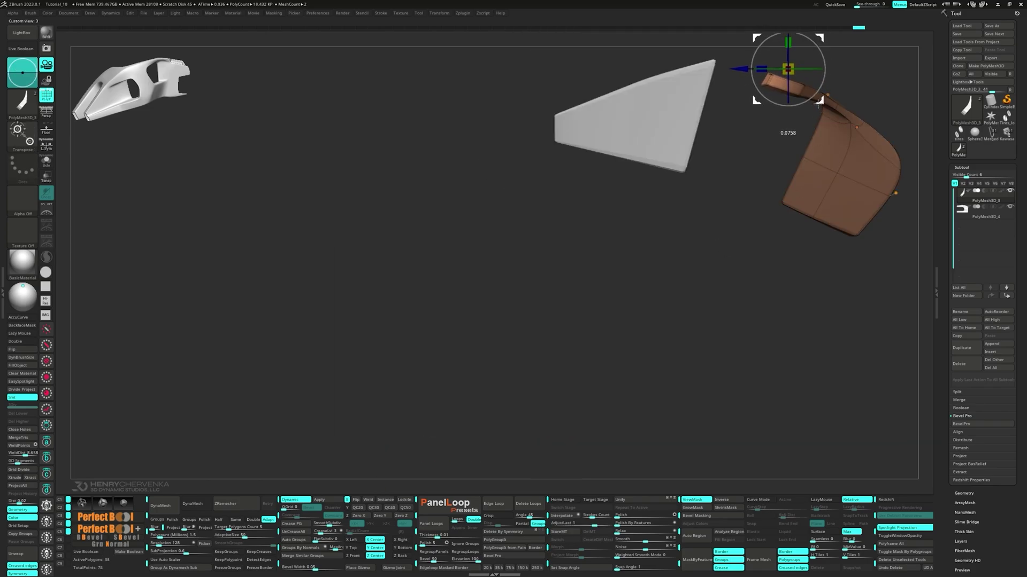
key(ctrl+shift+z)
key(ctrl+shift+z)
key(ctrl+shift+z)
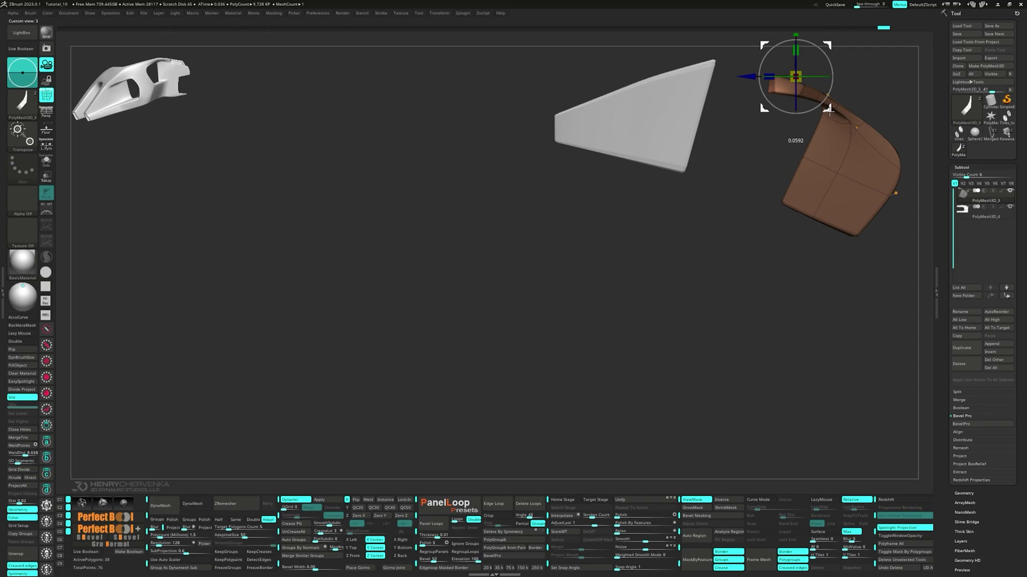
ctrl+drag(760, 152, 747, 169)
drag(763, 128, 747, 177)
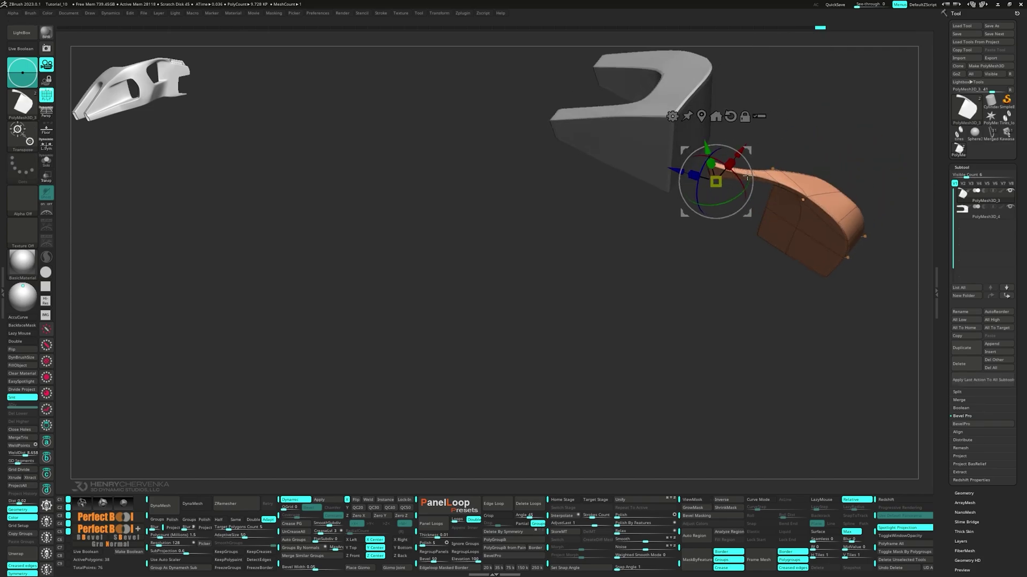
key(q)
drag(728, 235, 687, 259)
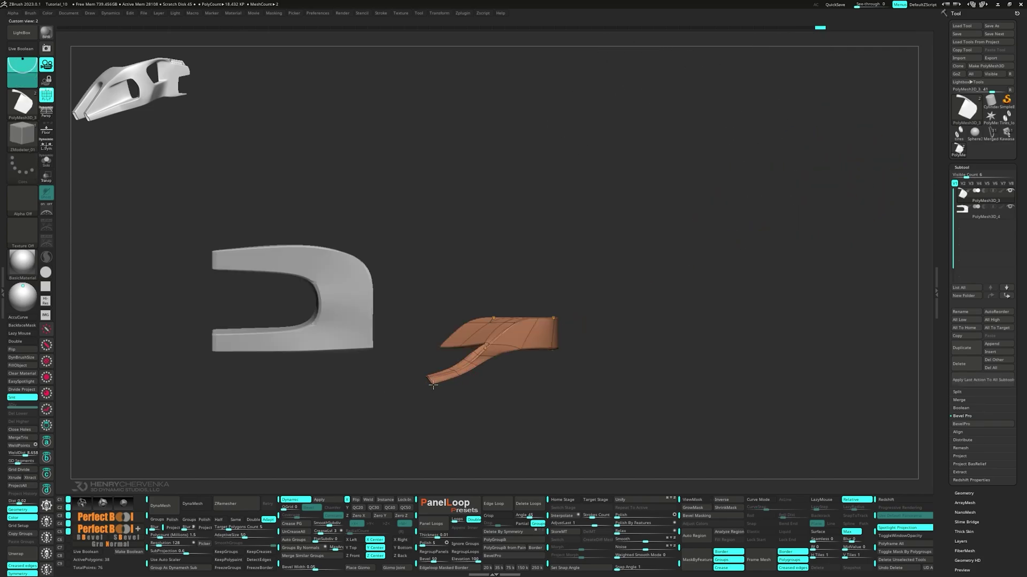
- Check the arm from several views and isolate the polygon at its tip for transposing
key(ctrl+shift+z)
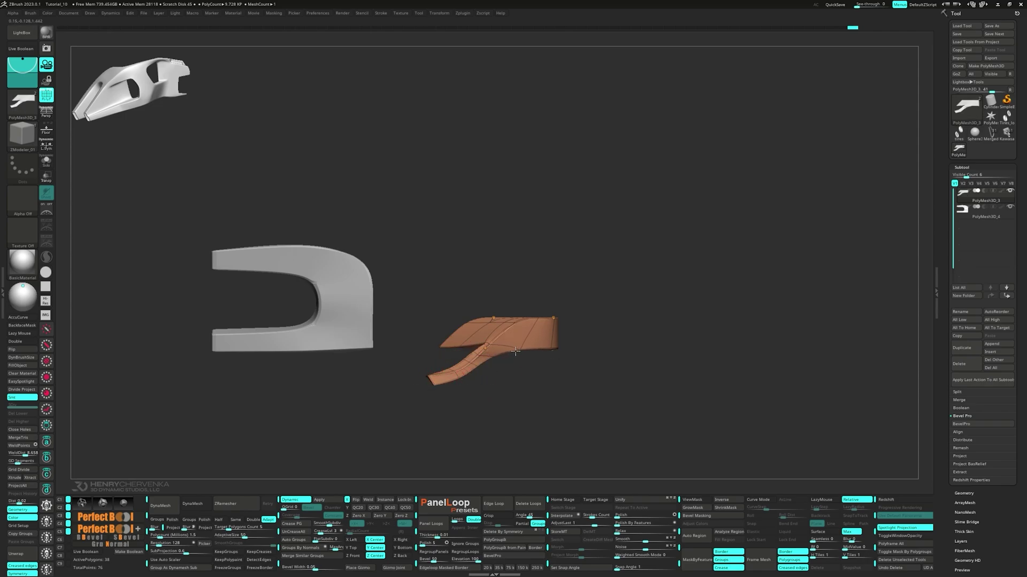
key(ctrl+z)
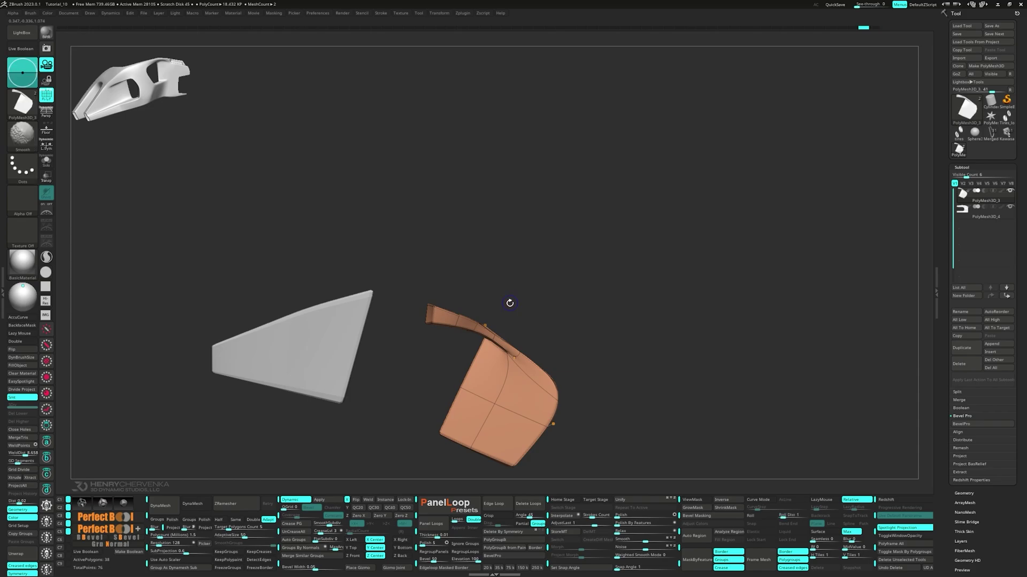
key(ctrl+z)
drag(99, 482, 511, 392)
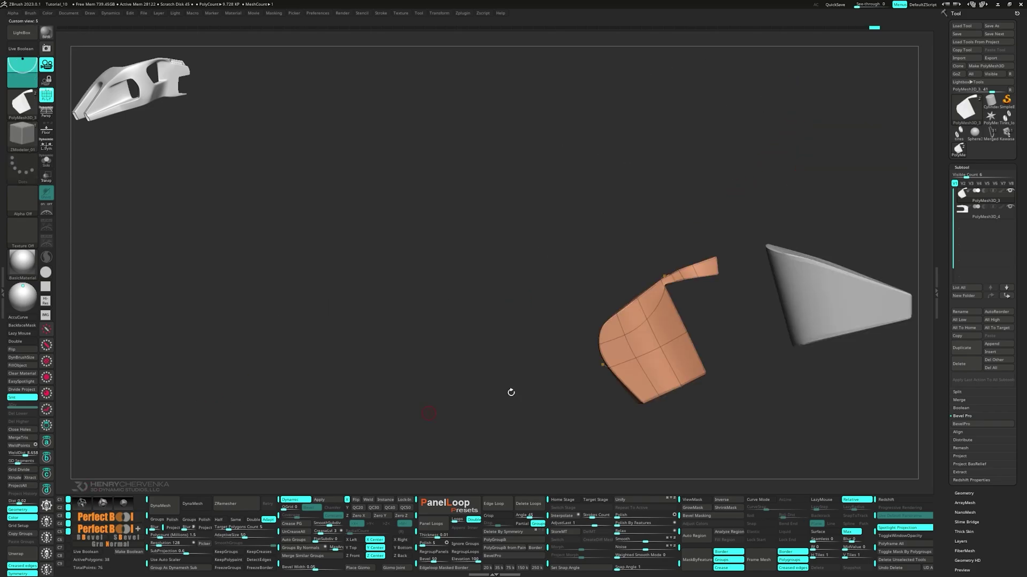
key(ctrl+shift+z)
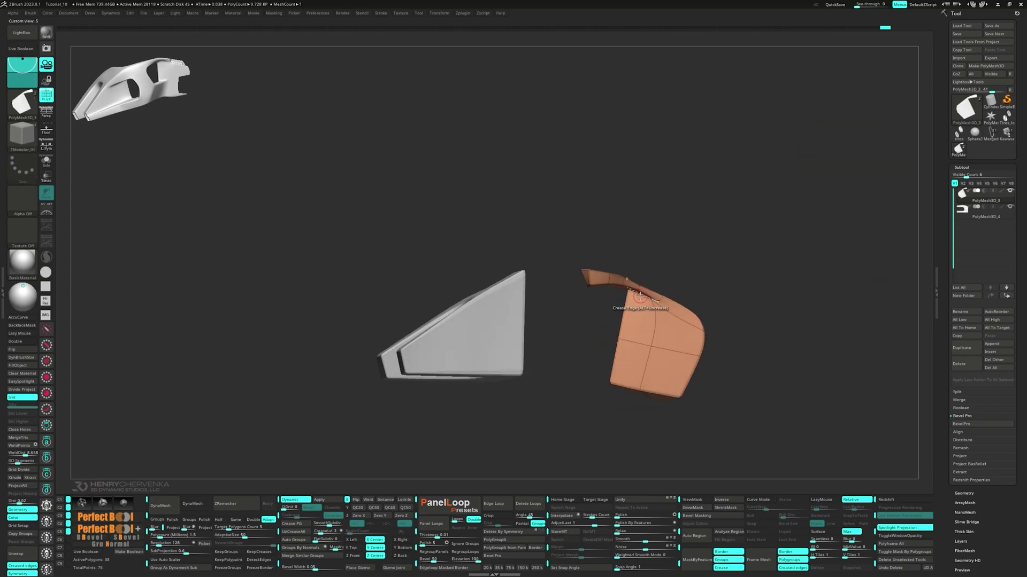
key(ctrl+shift+z)
drag(607, 342, 578, 285)
key(ctrl+shift+z)
key(ctrl+shift+z)
key(ctrl+shift+z)
key(ctrl+shift+z)
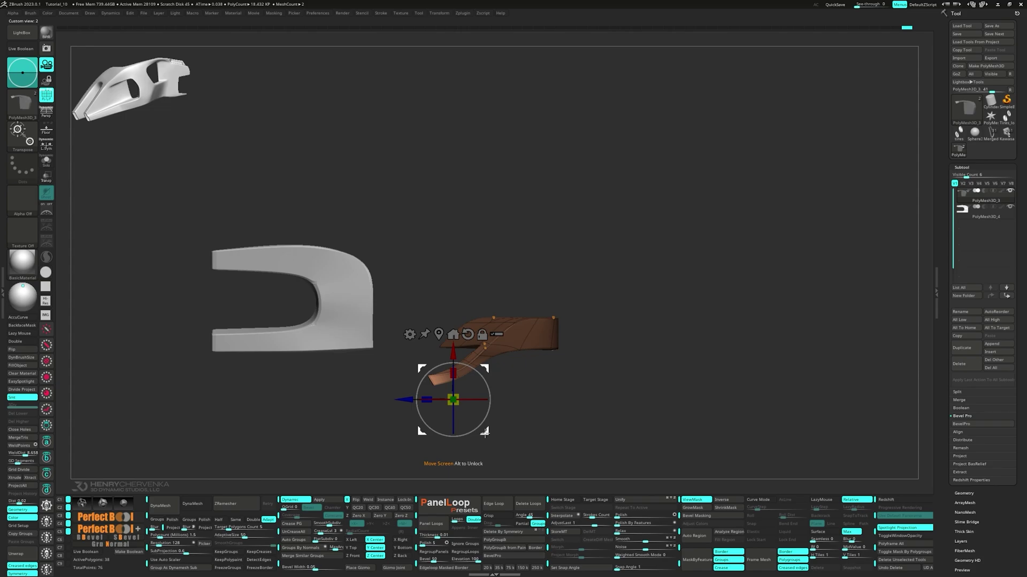
- Extrude the arm's tip again toward the slotted part and shift it about 0.09 in the front view
key(ctrl+z)
key(ctrl+z)
key(ctrl+z)
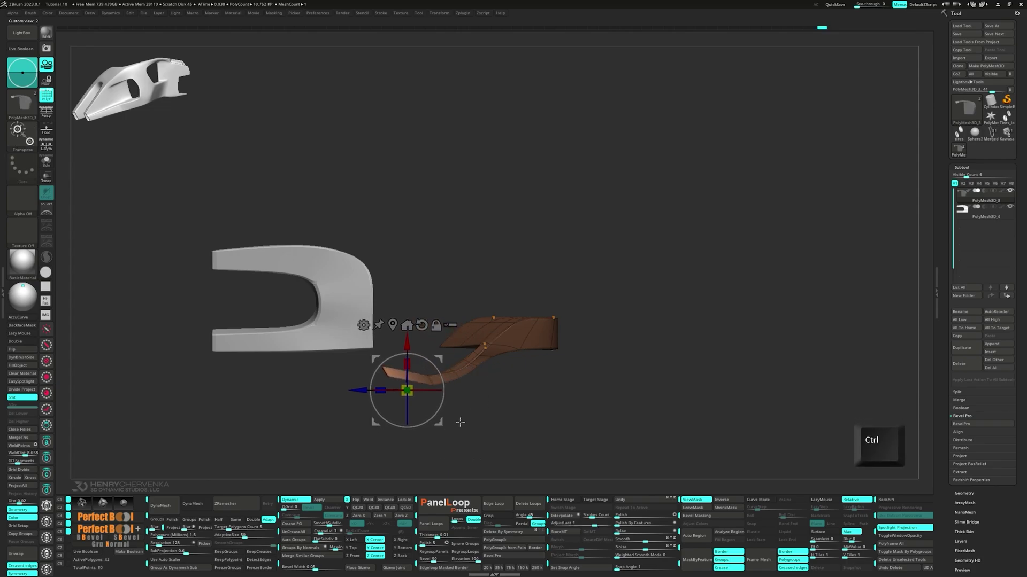
key(ctrl+3)
drag(773, 119, 781, 96)
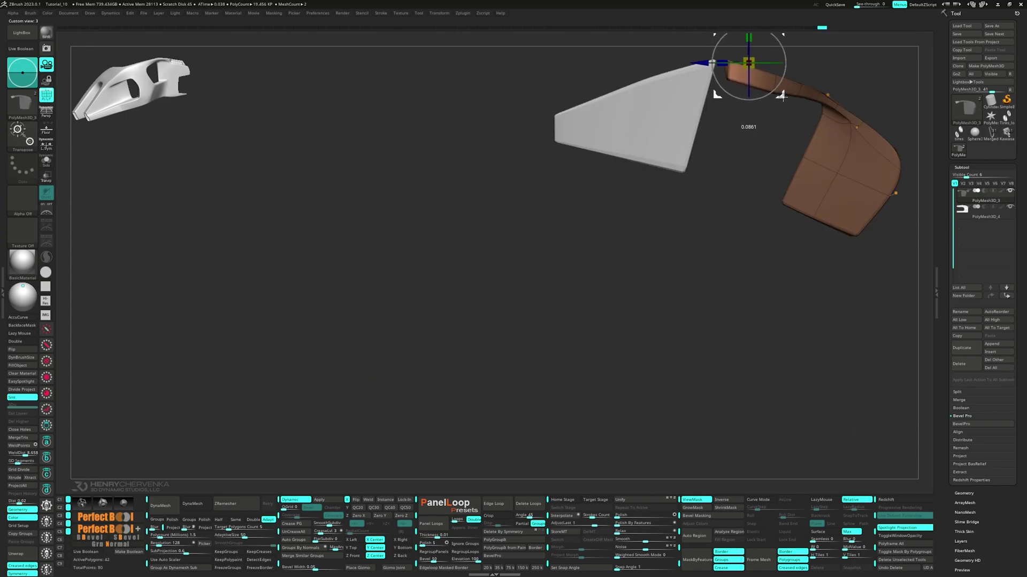
key(ctrl+2)
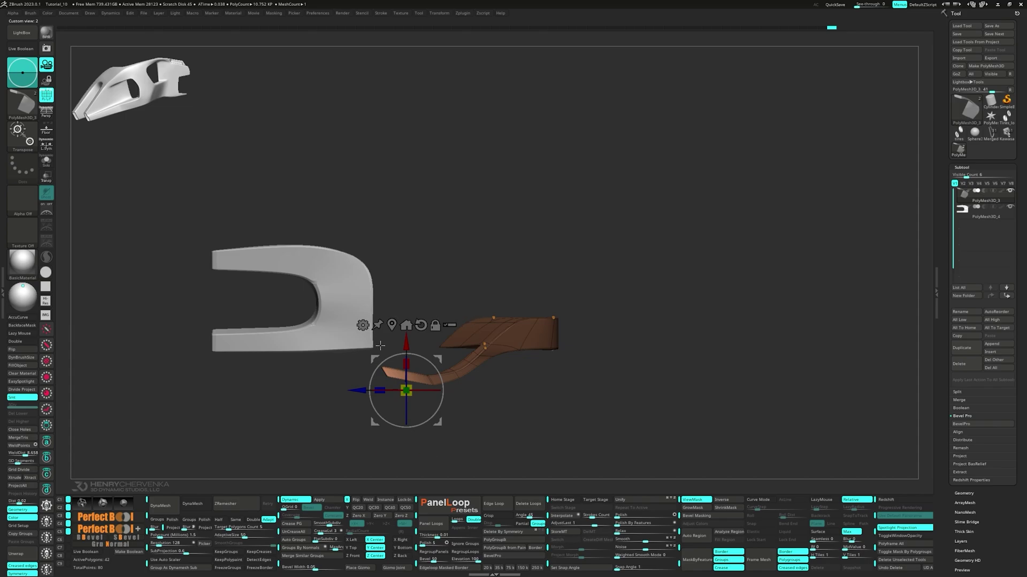
- Straighten and reposition the newly extruded tip so it lines up with the corner of the slotted part
key(ctrl)
ctrl+drag(394, 369, 396, 365)
mouse_move(439, 428)
mouse_down()
mouse_move(422, 435)
mouse_move(477, 338)
mouse_move(731, 197)
mouse_up()
drag(771, 101, 647, 295)
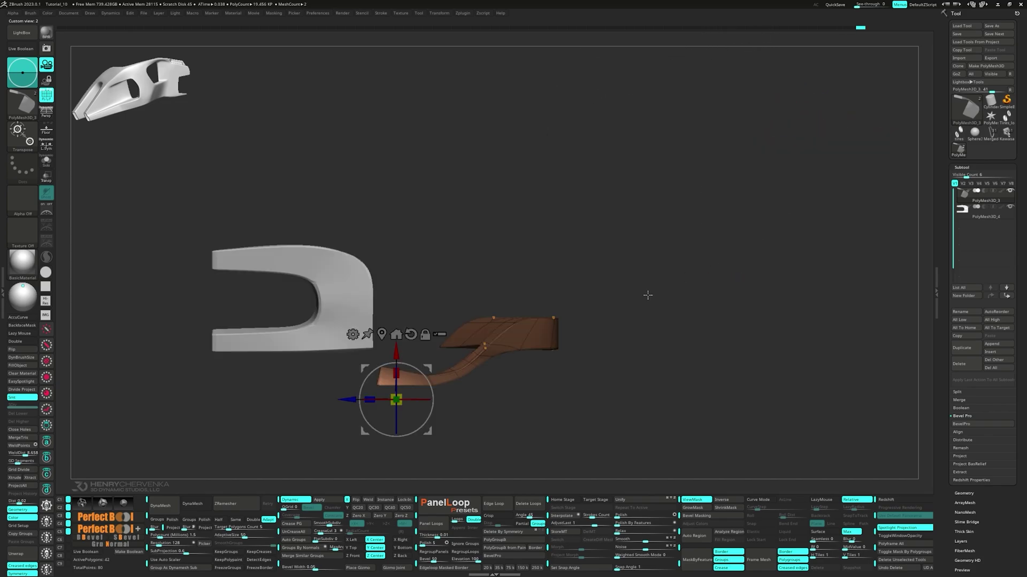
- Clear the mask and insert an edge loop across the arm's last segment with ZModeler
key(q)
key(space)
click(382, 348)
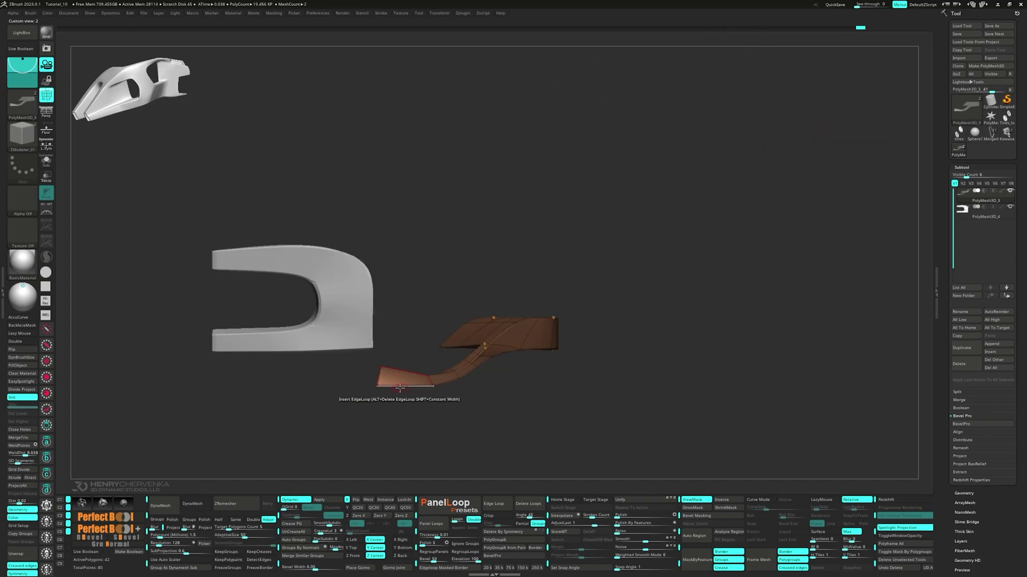
click(403, 385)
key(ctrl+z)
ctrl+drag(440, 407, 485, 425)
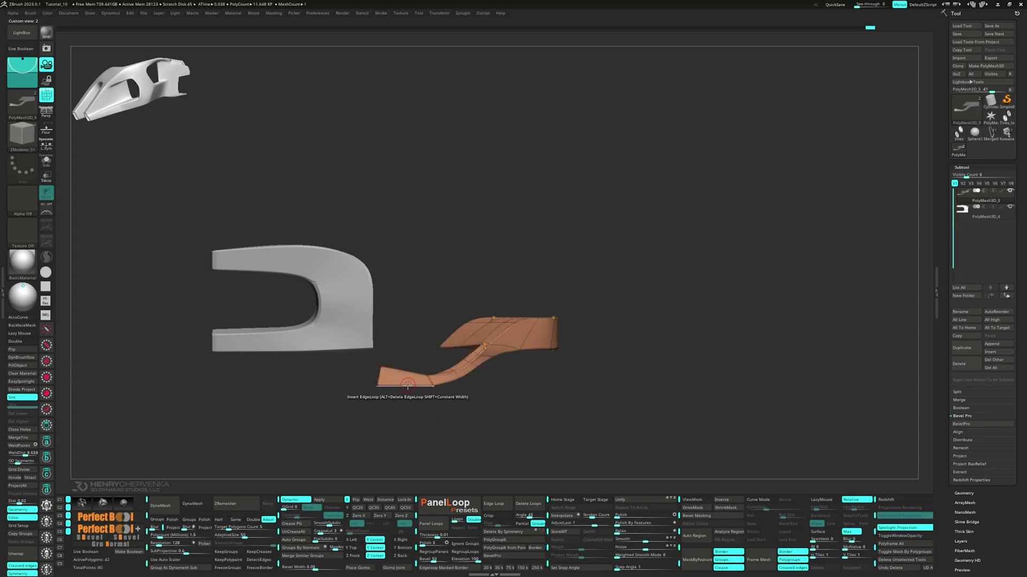
click(403, 385)
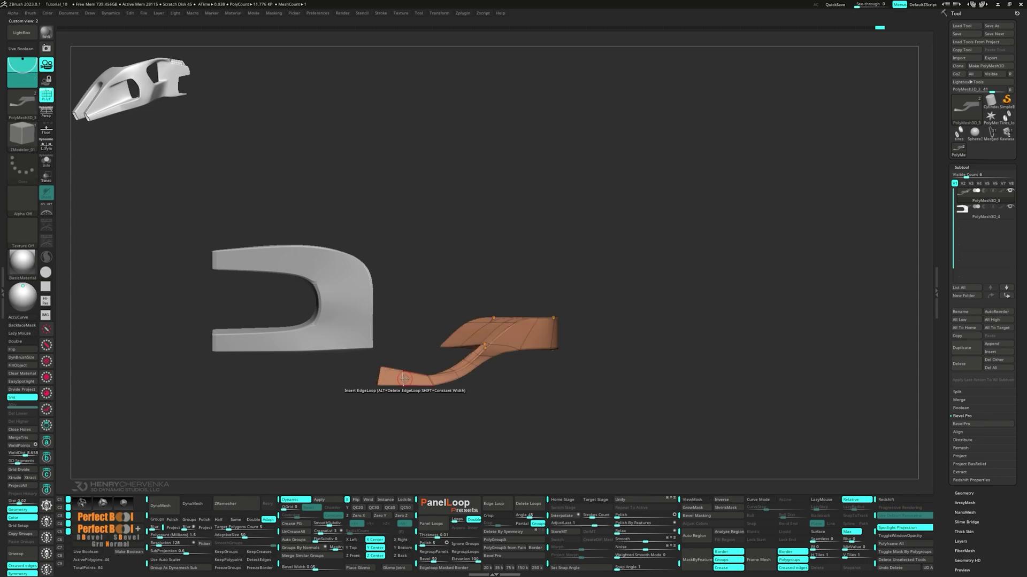
- Move the points of the new edge loop to round the underside of the arm
key(space)
click(394, 389)
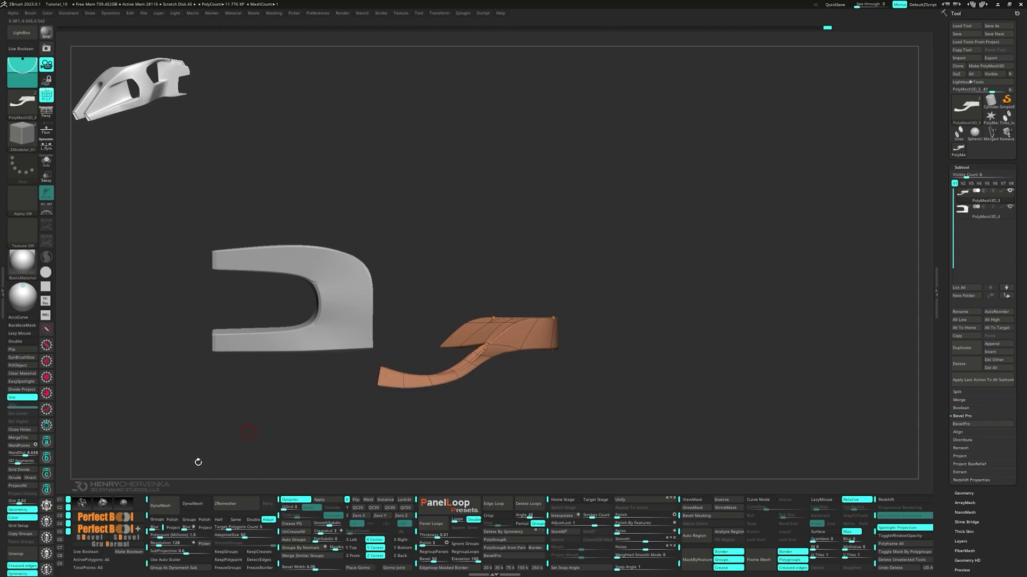
click(60, 532)
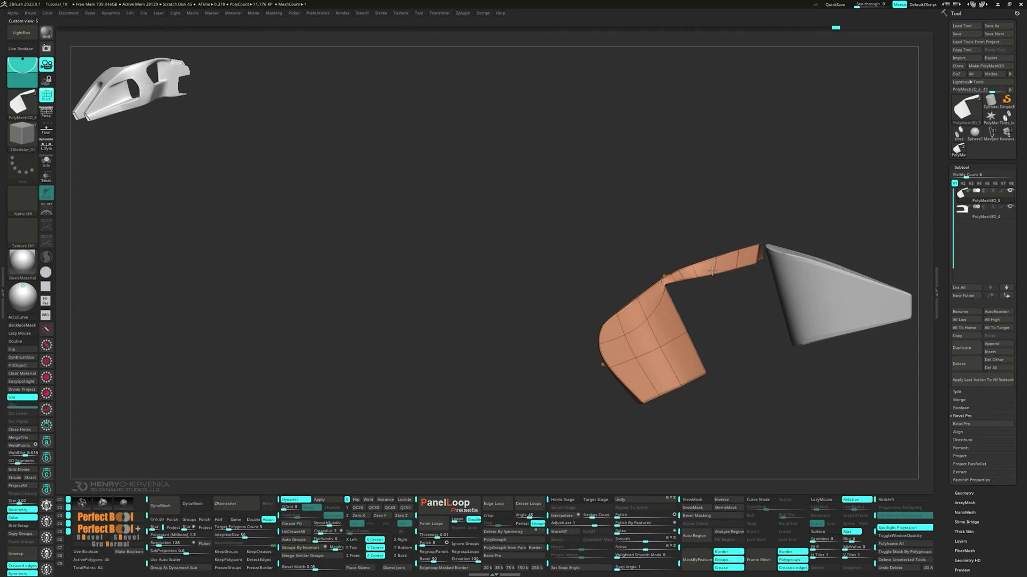
- Refine the edges where the arm joins the block using ZModeler's Crease Edge action, checking from several angles
right_drag(642, 315, 732, 311)
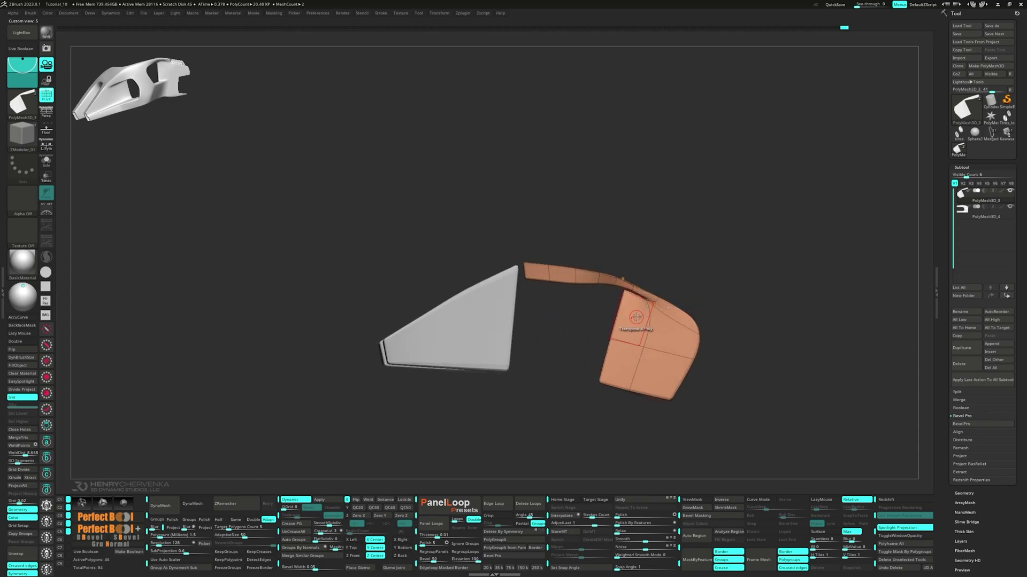
right_drag(636, 317, 637, 296)
key(space)
click(575, 345)
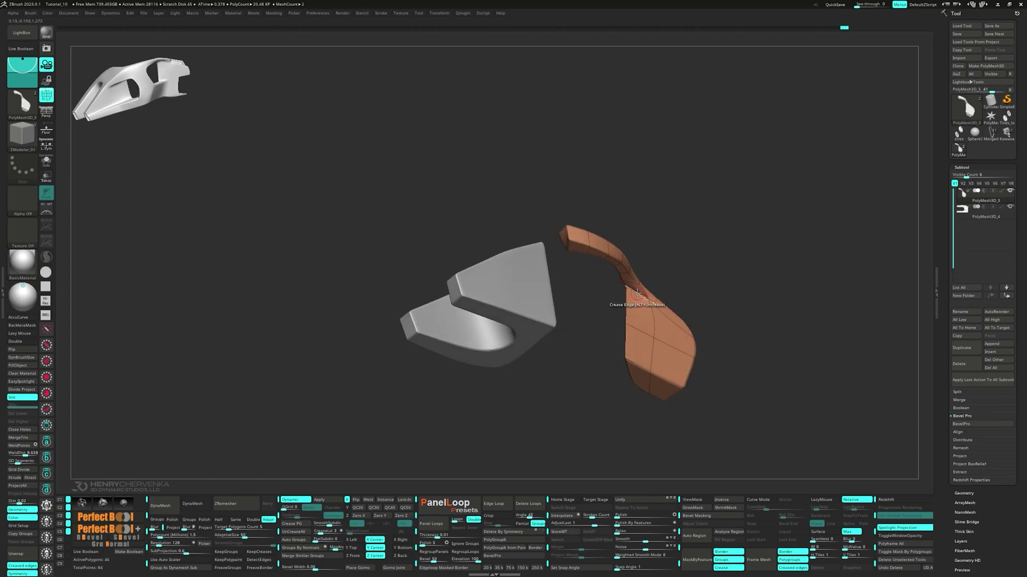
right_drag(385, 417, 511, 399)
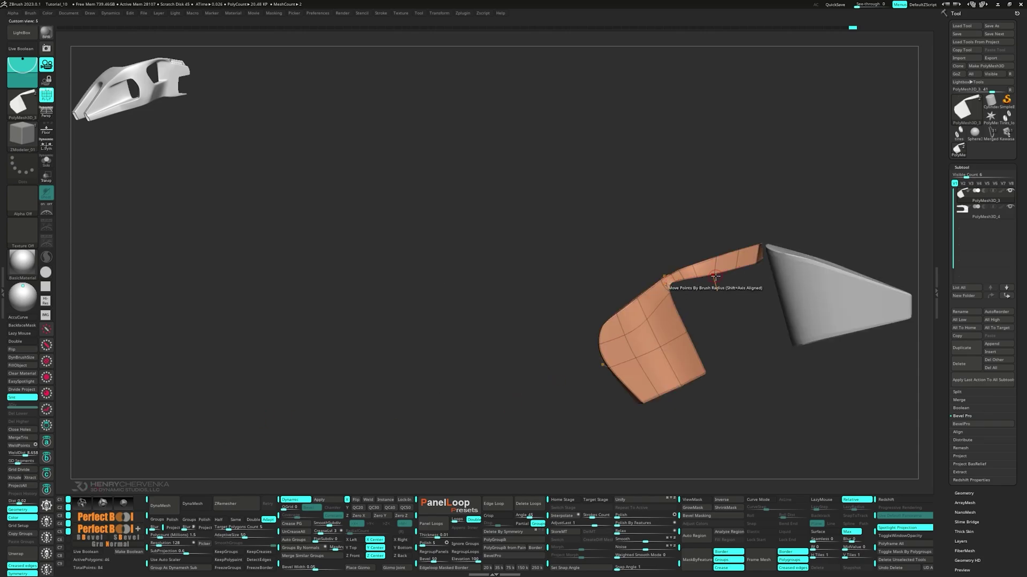
right_drag(734, 266, 561, 332)
mouse_move(380, 369)
right_down()
mouse_move(408, 298)
mouse_move(513, 279)
mouse_move(520, 255)
right_up()
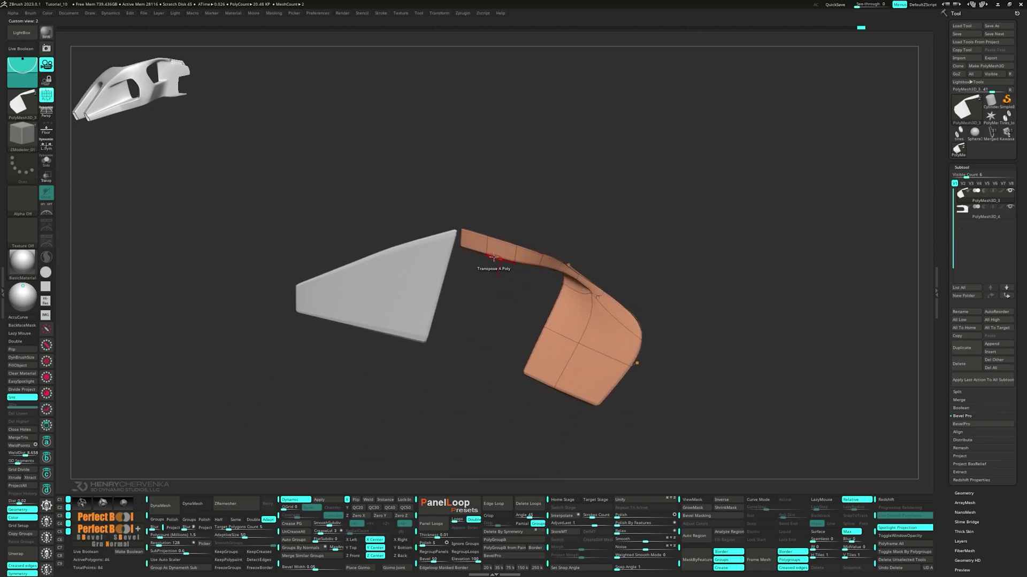
- Choose the MoveInfiniteDepth brush and check the arm's profile with the polyframe hidden
key(space)
click(553, 188)
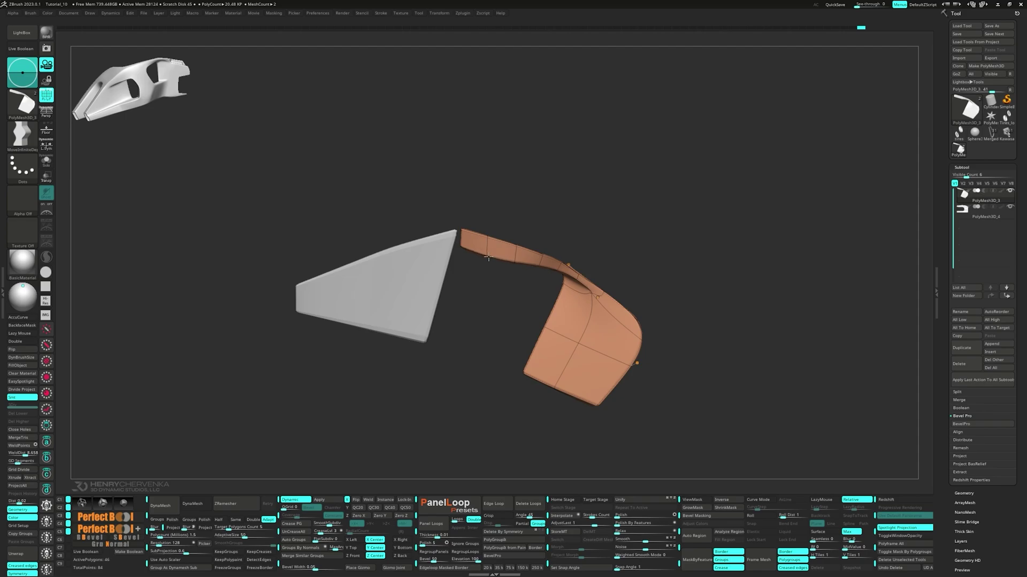
right_drag(604, 316, 601, 285)
key(shift+f)
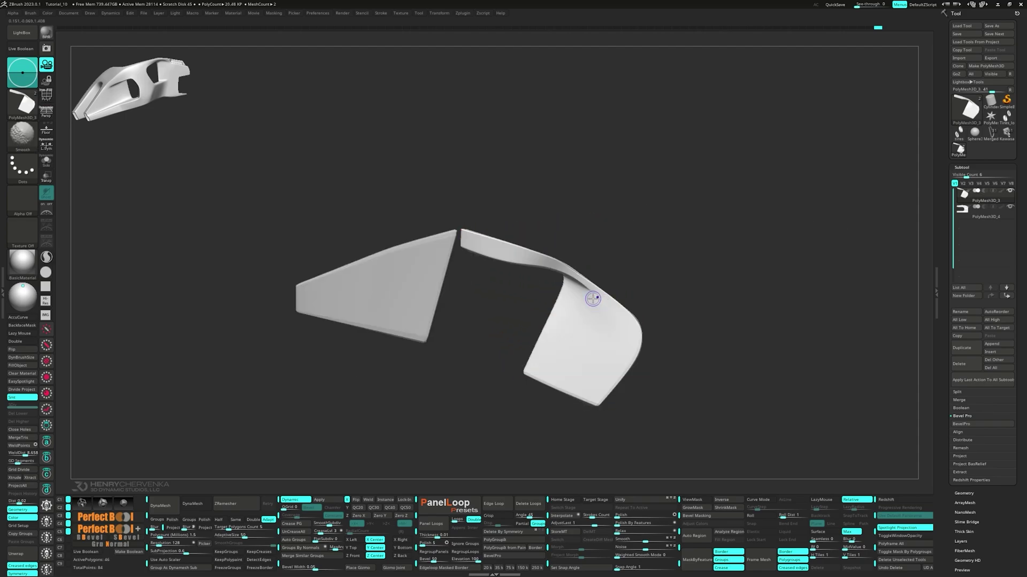
key(2)
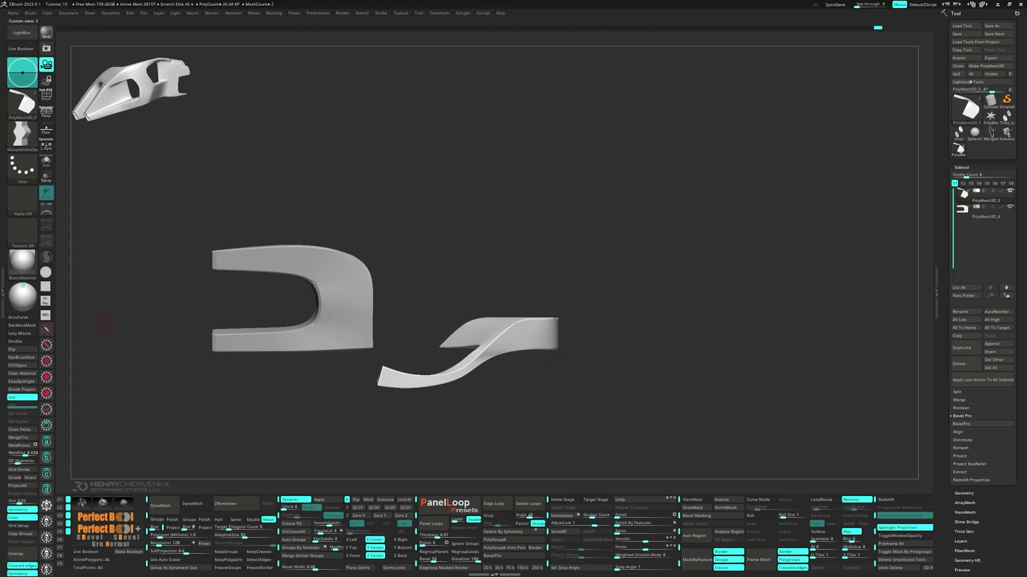
- Examine the arm's junction with the block up close, with and without polyframe and dynamic subdivision
right_drag(105, 326, 342, 321)
key(shift+f)
key(shift+d)
key(shift+d)
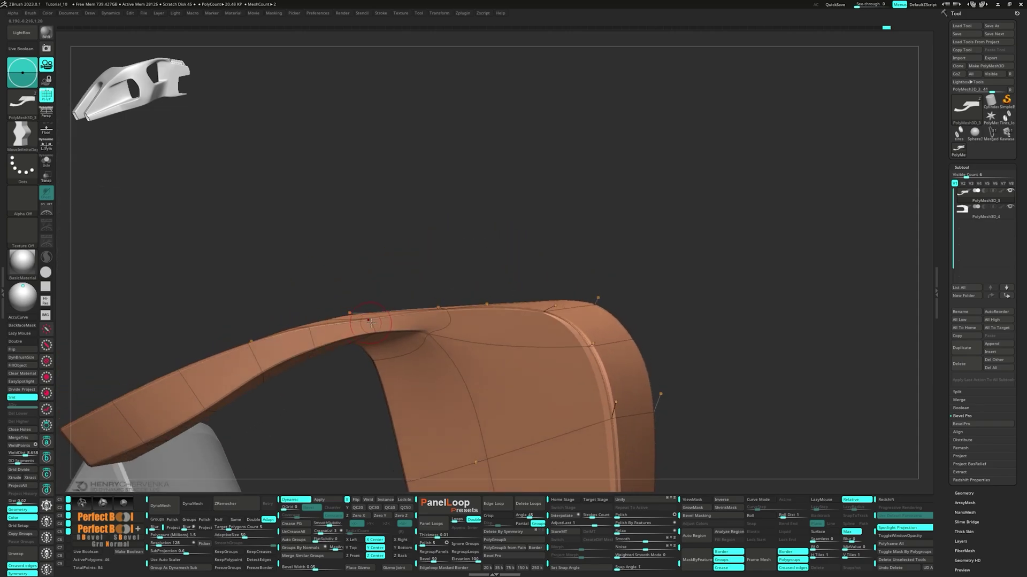
key(shift+d)
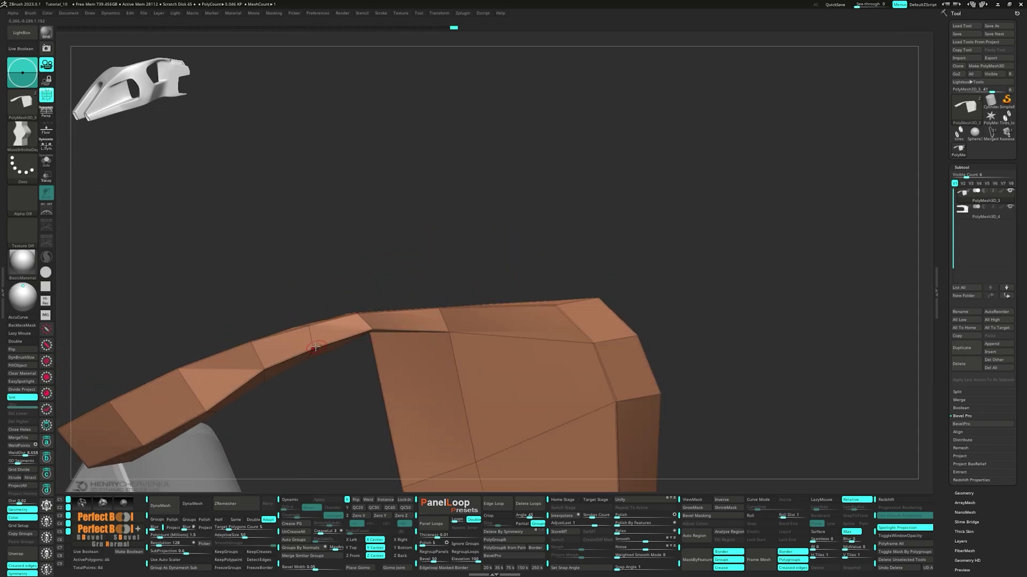
key(shift+d)
key(shift+f)
right_drag(312, 342, 349, 398)
key(2)
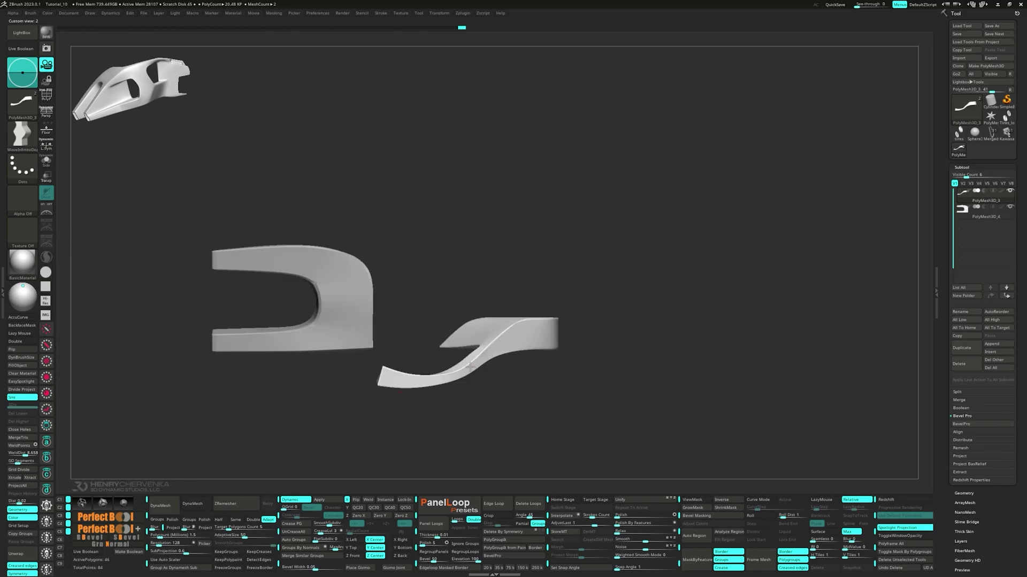
- Select the slotted part's subtool, show its polyframe in the front view, and disable its dynamic subdivision
key(Down)
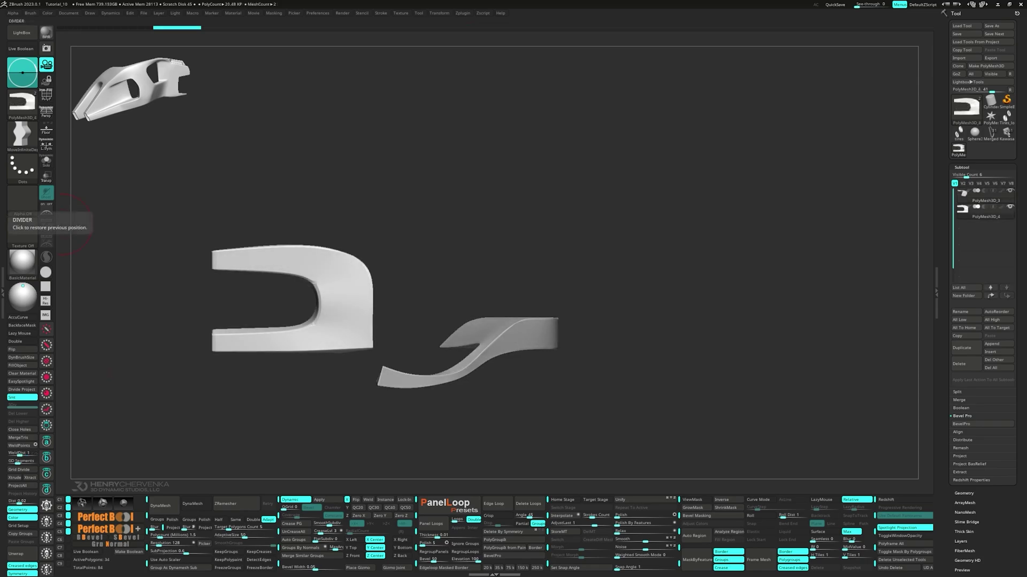
right_drag(289, 419, 320, 305)
key(shift+f)
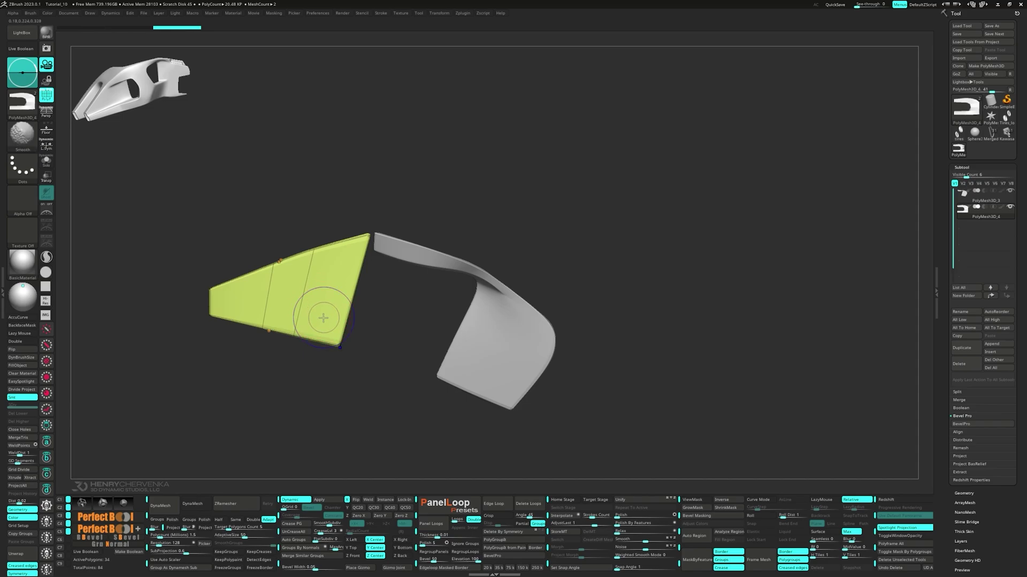
alt+right_drag(323, 318, 362, 292)
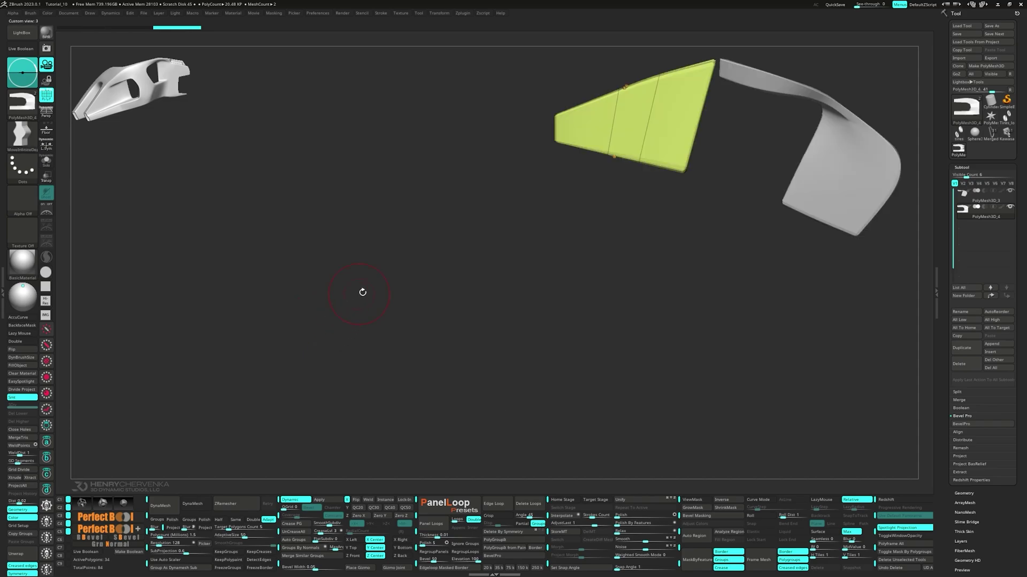
middle_click(612, 155)
click(611, 64)
key(shift+d)
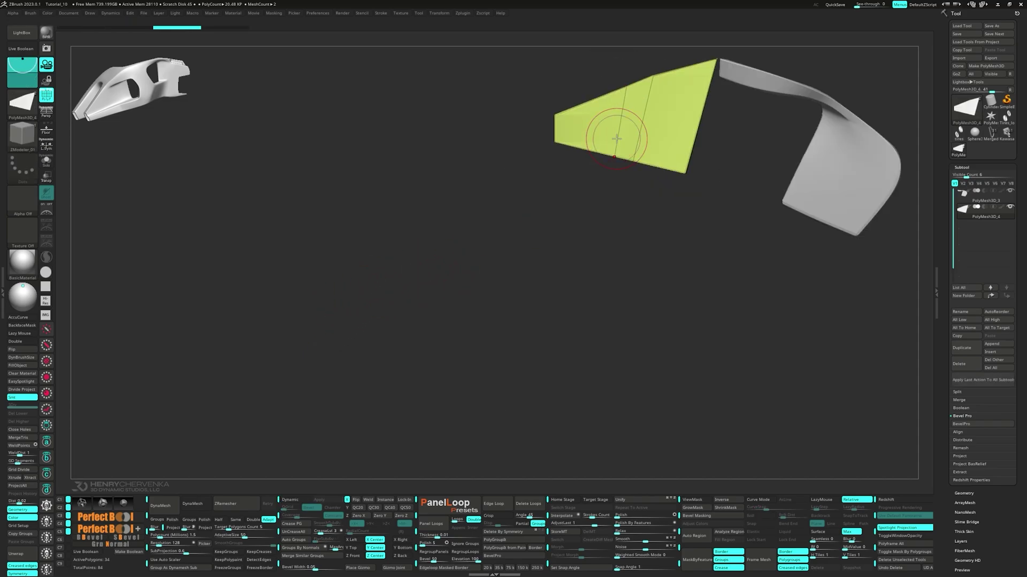
- Insert two lengthwise edge loops on the slotted part's side, near its lower and upper edges
key(space)
click(610, 148)
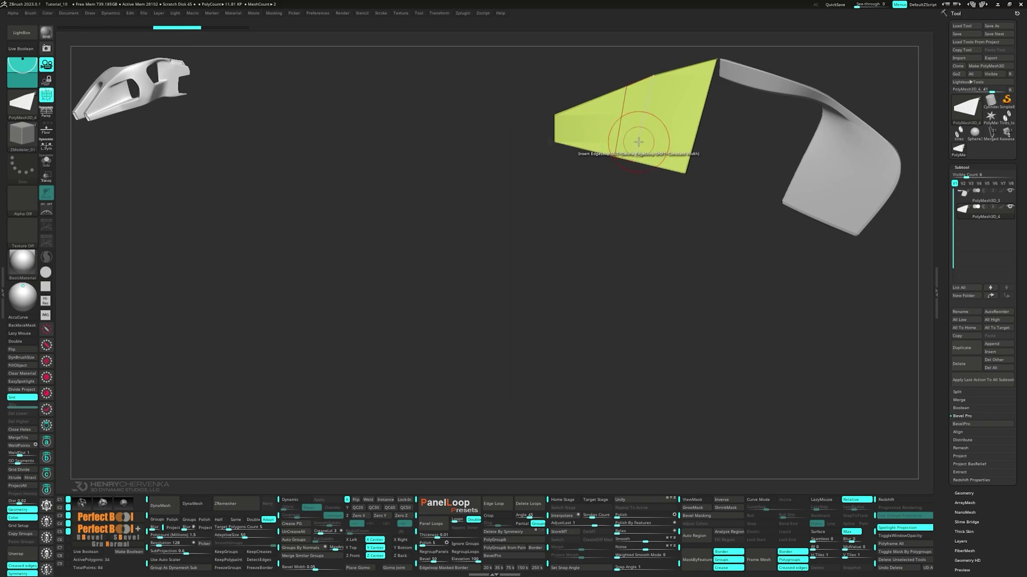
click(637, 142)
drag(638, 142, 638, 146)
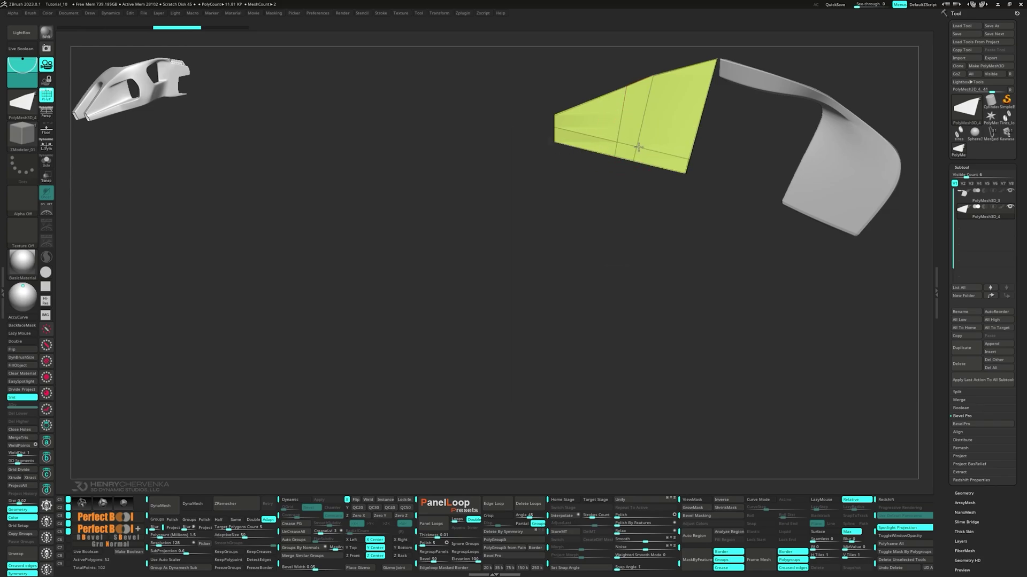
drag(653, 97, 648, 100)
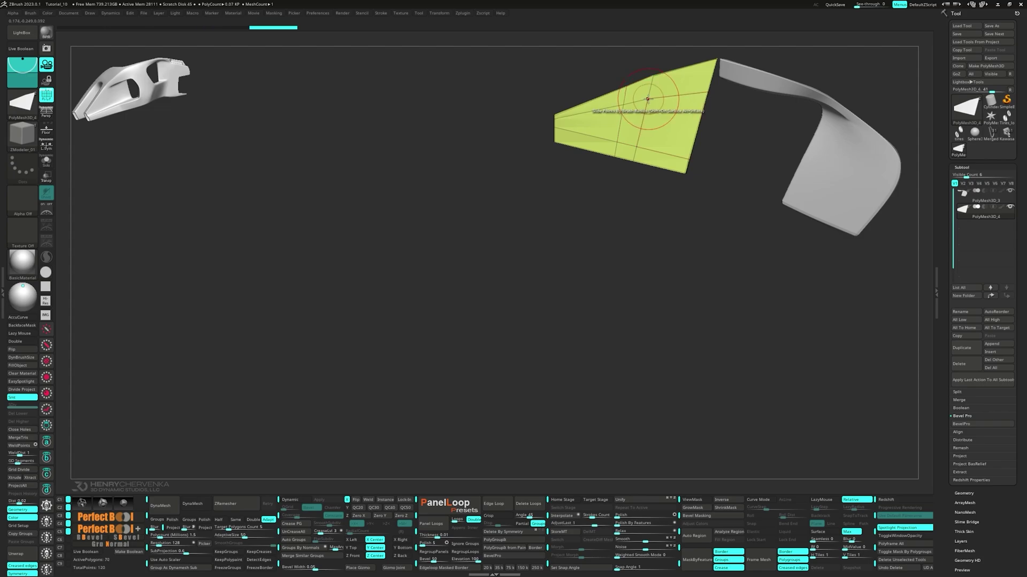
- Move the points of the new lengthwise loops to even out the border along the slotted part's side
key(space)
key(s)
mouse_move(647, 98)
mouse_down()
mouse_move(651, 90)
mouse_move(623, 106)
mouse_move(625, 97)
mouse_up()
drag(617, 143, 688, 157)
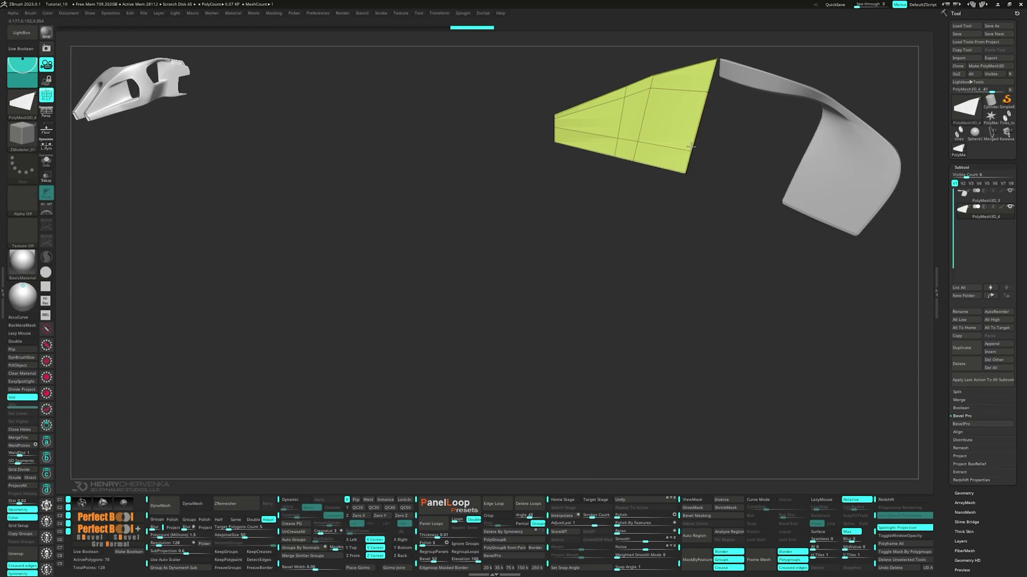
click(691, 148)
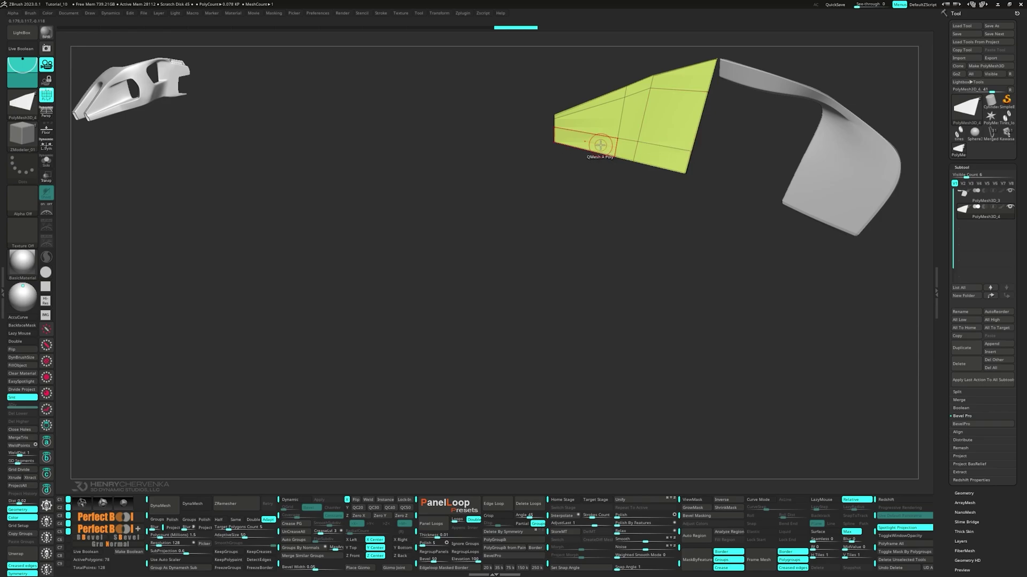
- Isolate the lower strip of faces on the slotted part's side with Transpose and extrude it slightly outward
key(space)
click(661, 186)
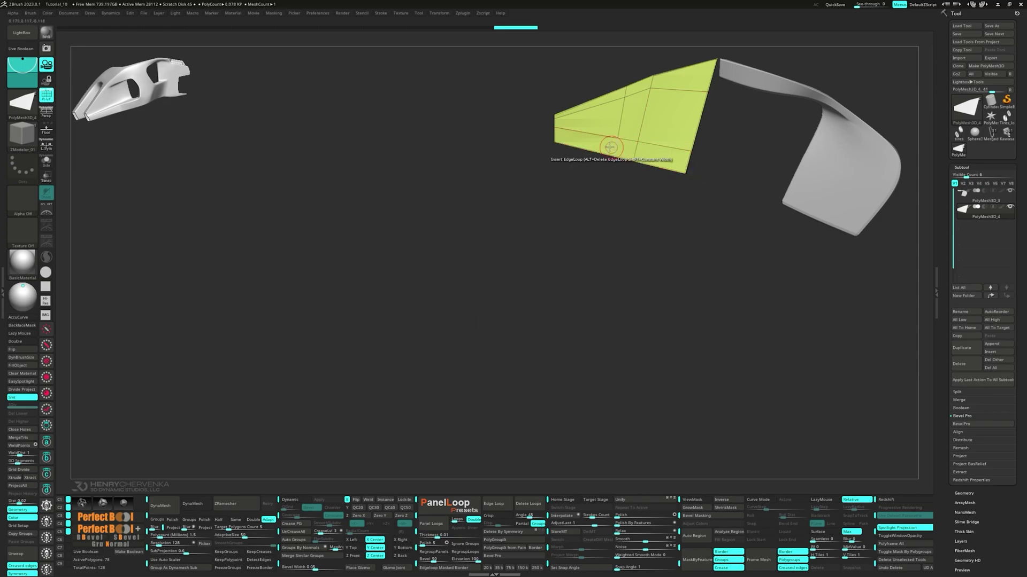
click(611, 147)
key(w)
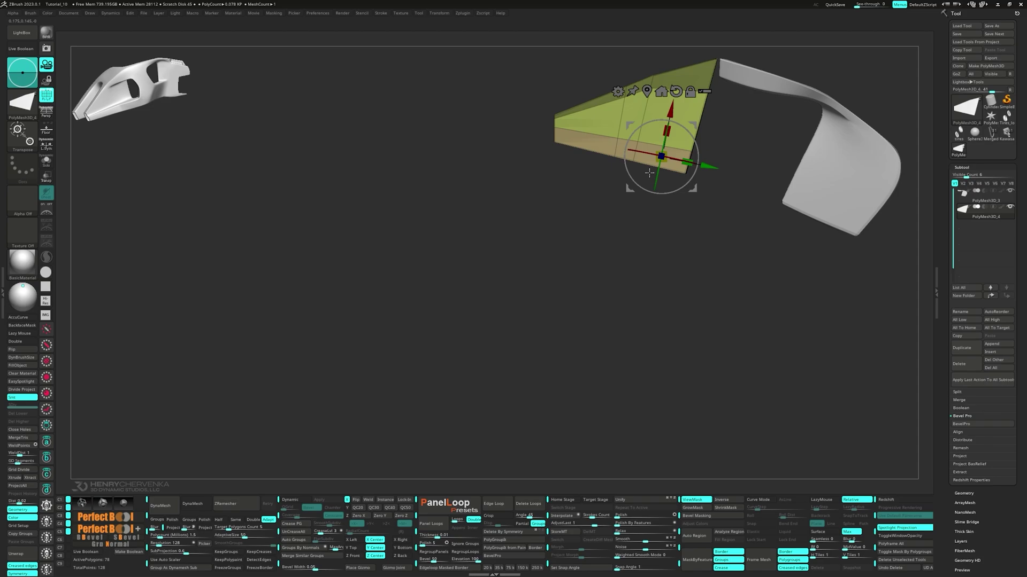
key(2)
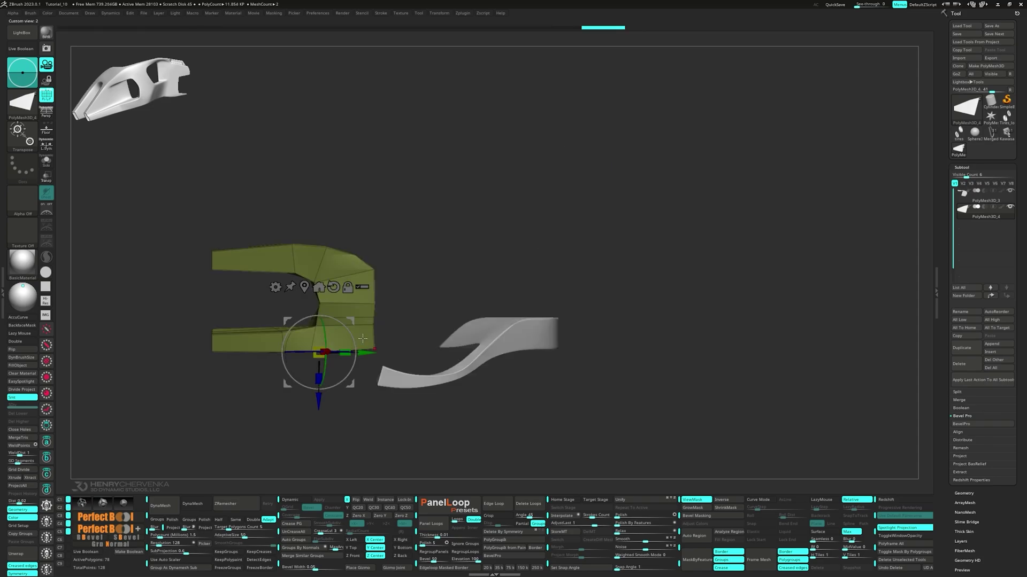
click(334, 287)
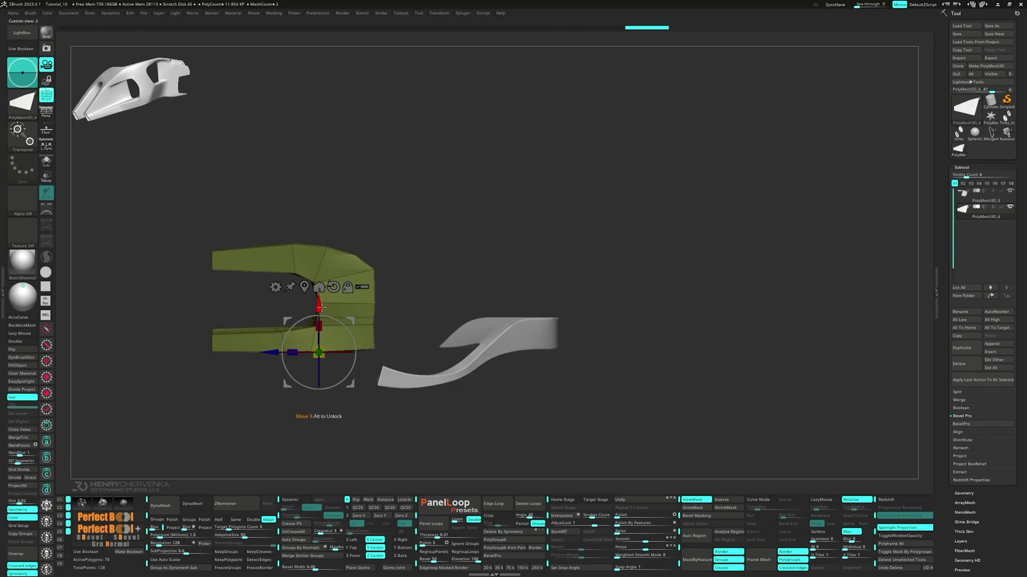
drag(319, 303, 319, 307)
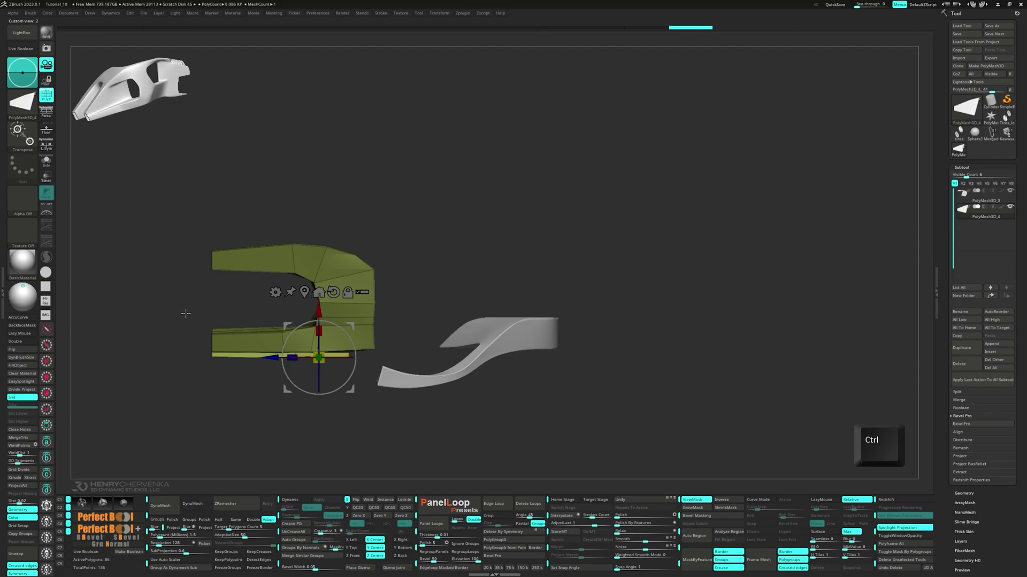
- Mask the extruded strip's narrow end, pull the wide end outward into a slanted flange, and clear the mask
ctrl+drag(183, 314, 229, 308)
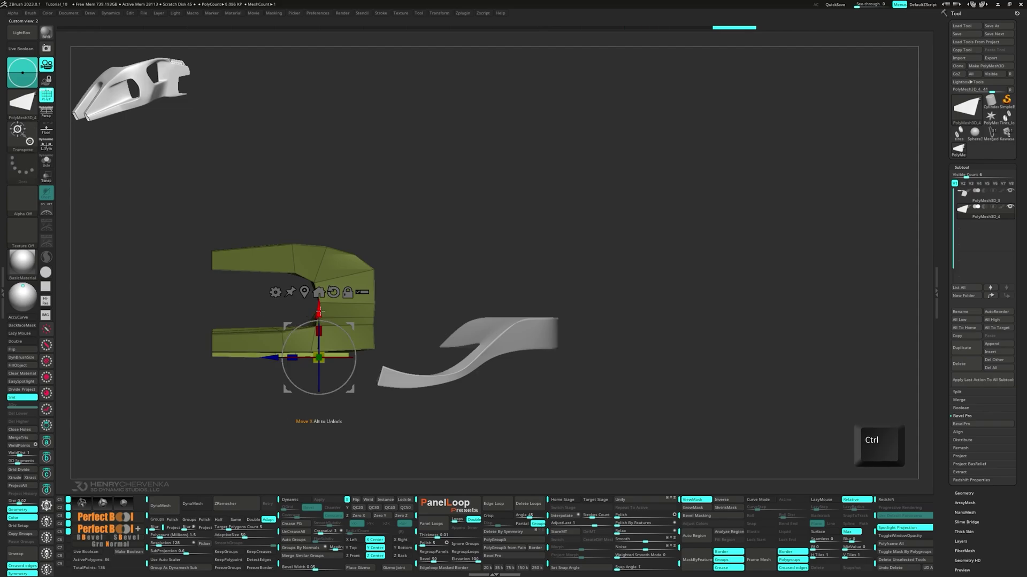
drag(319, 311, 319, 374)
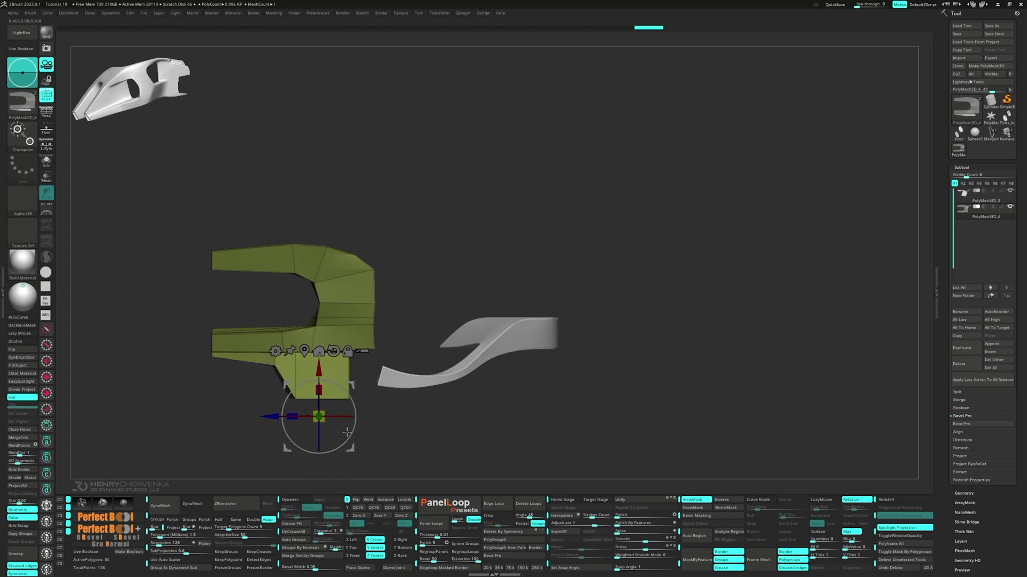
drag(346, 432, 368, 424)
ctrl+drag(430, 424, 442, 433)
- Isolate the upper side face at the slotted part's wide end and extrude it outward beside the flange
right_drag(337, 295, 328, 215)
mouse_move(331, 317)
ctrl+mouse_down()
mouse_move(342, 325)
mouse_move(344, 307)
ctrl+mouse_up()
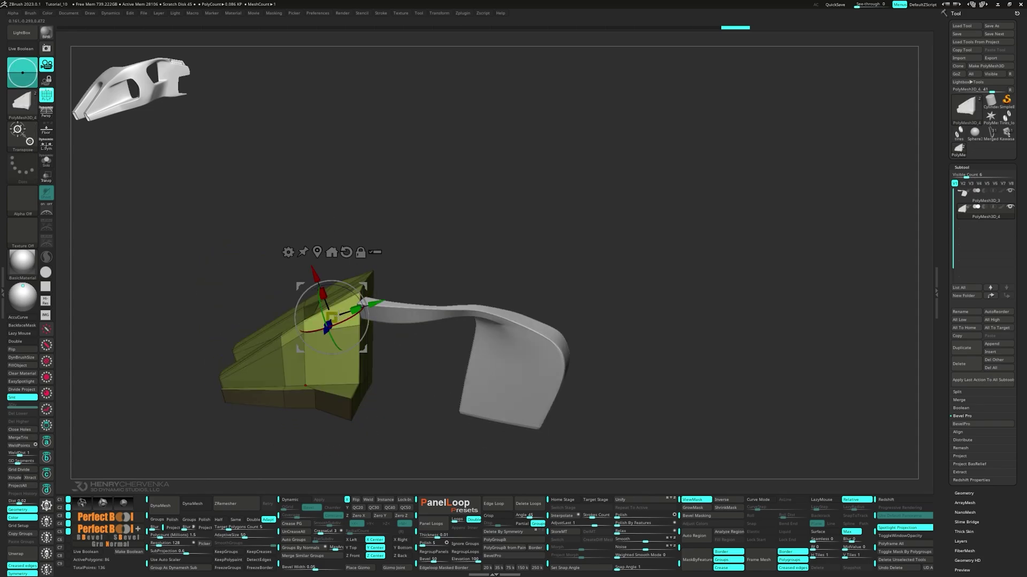
click(346, 251)
shift+right_drag(347, 258, 351, 285)
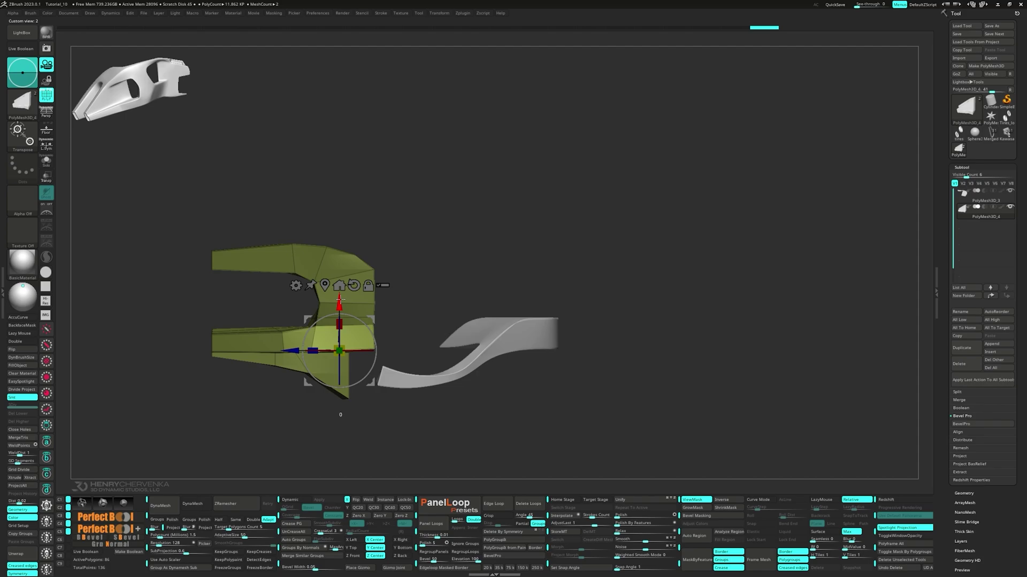
ctrl+drag(340, 300, 327, 335)
mouse_move(373, 422)
mouse_down()
mouse_move(363, 418)
mouse_move(440, 436)
mouse_up()
key(q)
- QMesh the small face beside the new extrusion to fill the step, and enable dynamic subdivision
right_drag(312, 357, 331, 347)
ctrl+right_drag(332, 348, 330, 382)
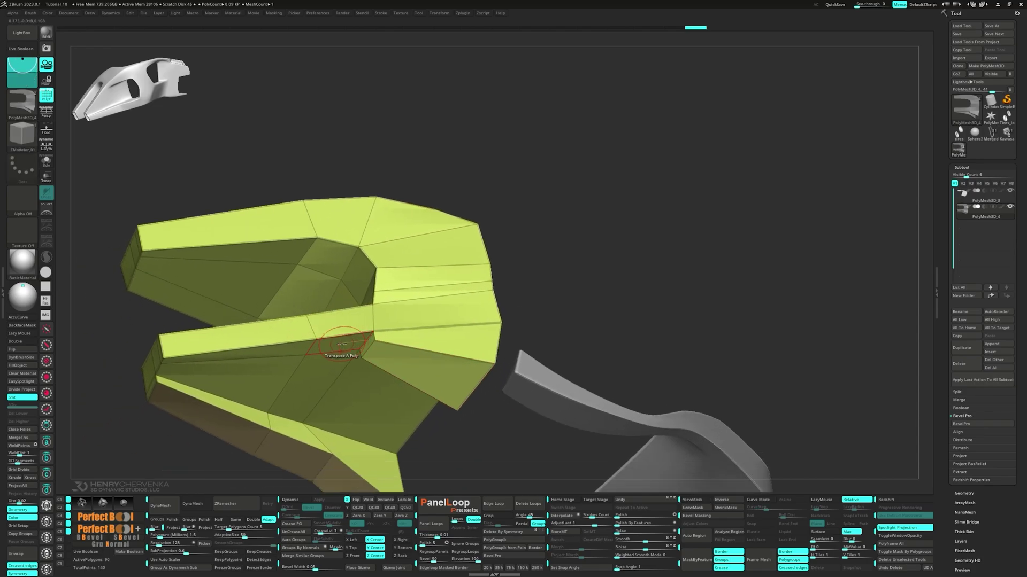
scroll(348, 375, up, 5)
key(space)
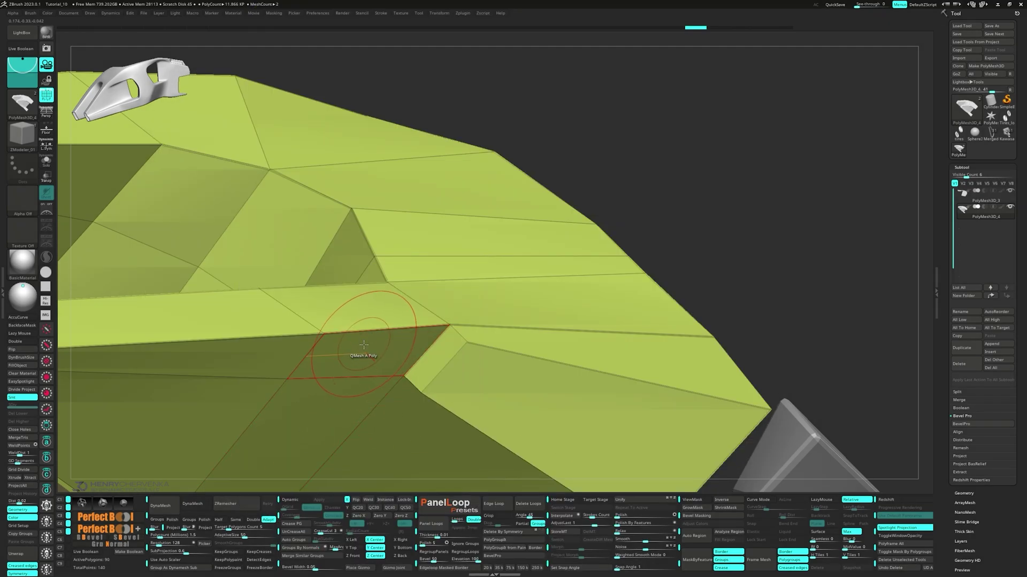
drag(363, 345, 370, 353)
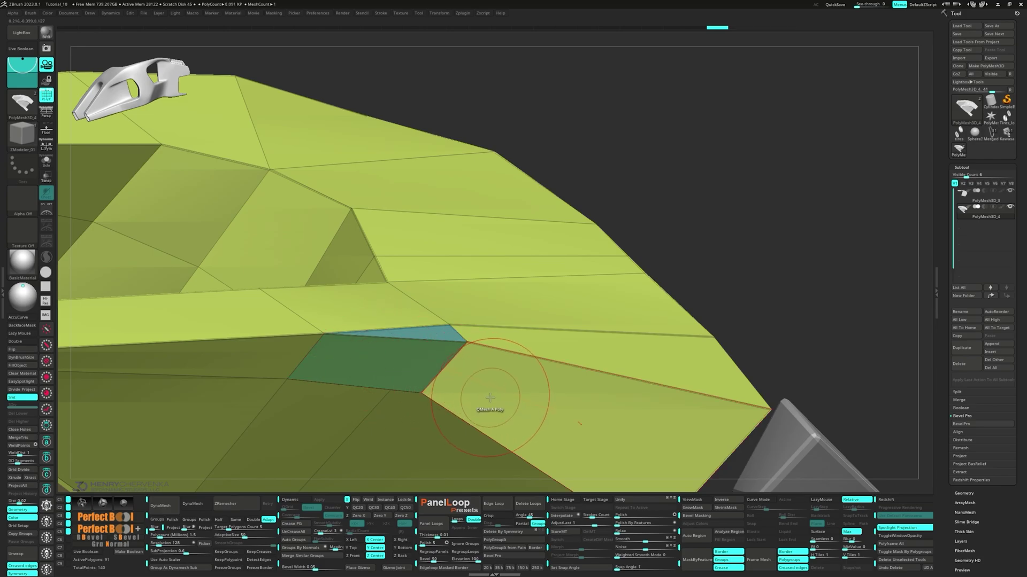
key(d)
- Isolate the flange's wide end with Transpose, move it slightly toward the arm, and clear the mask
right_drag(491, 401, 399, 370)
key(space)
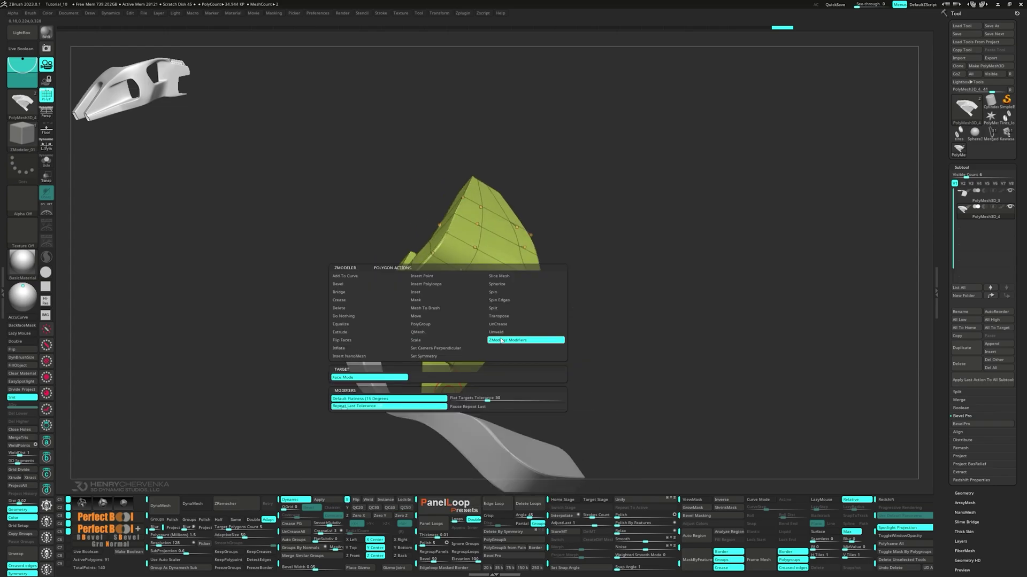
click(500, 316)
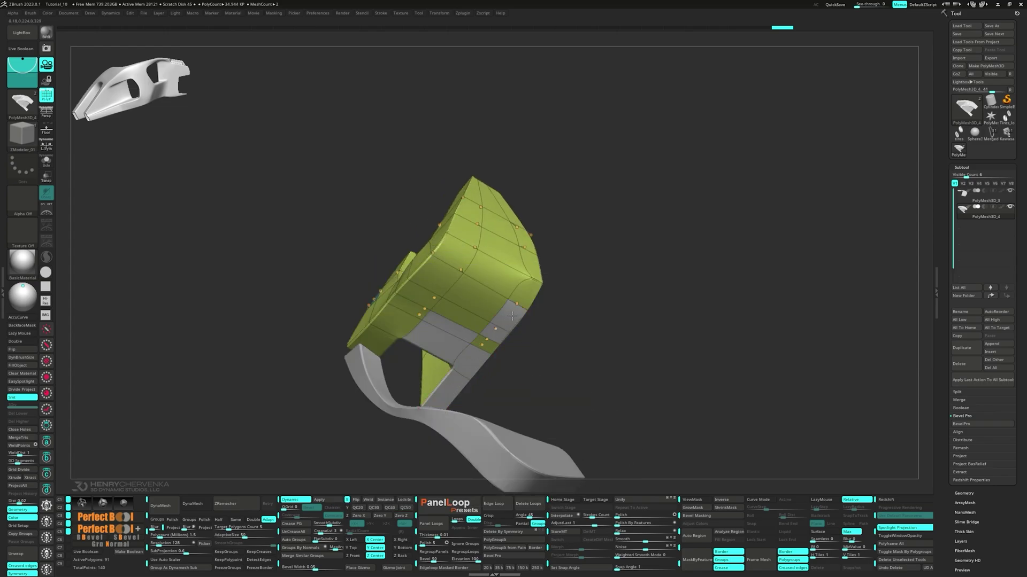
right_drag(442, 344, 478, 394)
click(447, 390)
drag(391, 377, 403, 377)
right_drag(402, 379, 305, 387)
ctrl+drag(222, 384, 390, 252)
right_drag(385, 259, 287, 323)
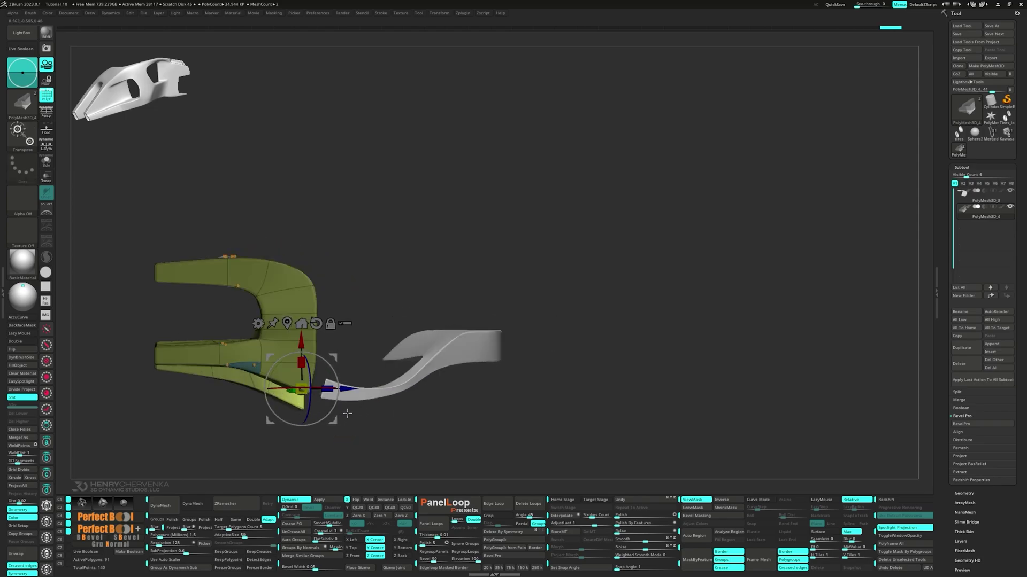
alt+right_drag(322, 435, 378, 423)
drag(391, 409, 427, 430)
key(q)
- Assign the whole slotted part to a single polygroup
key(space)
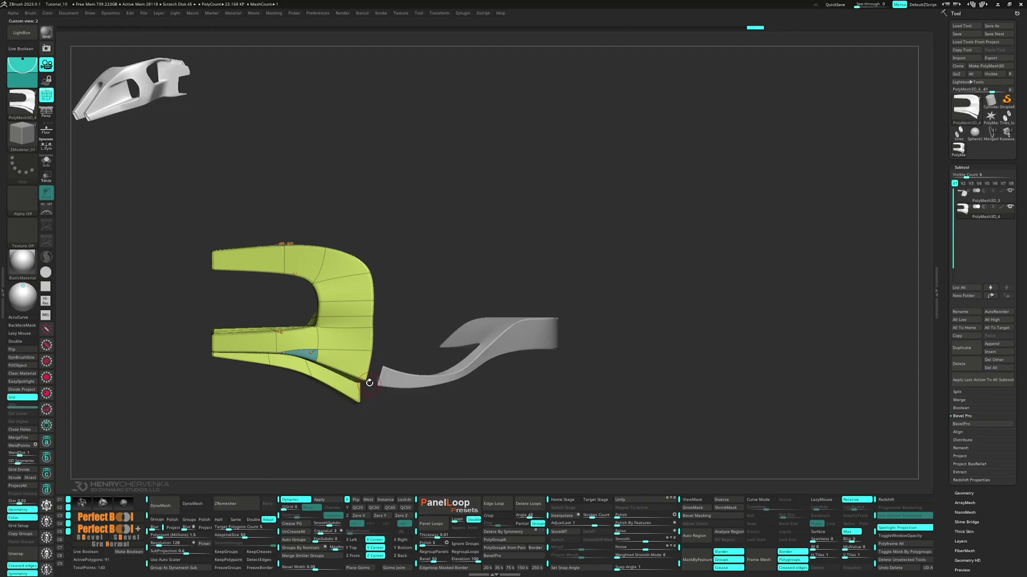
click(353, 380)
right_drag(379, 394, 379, 311)
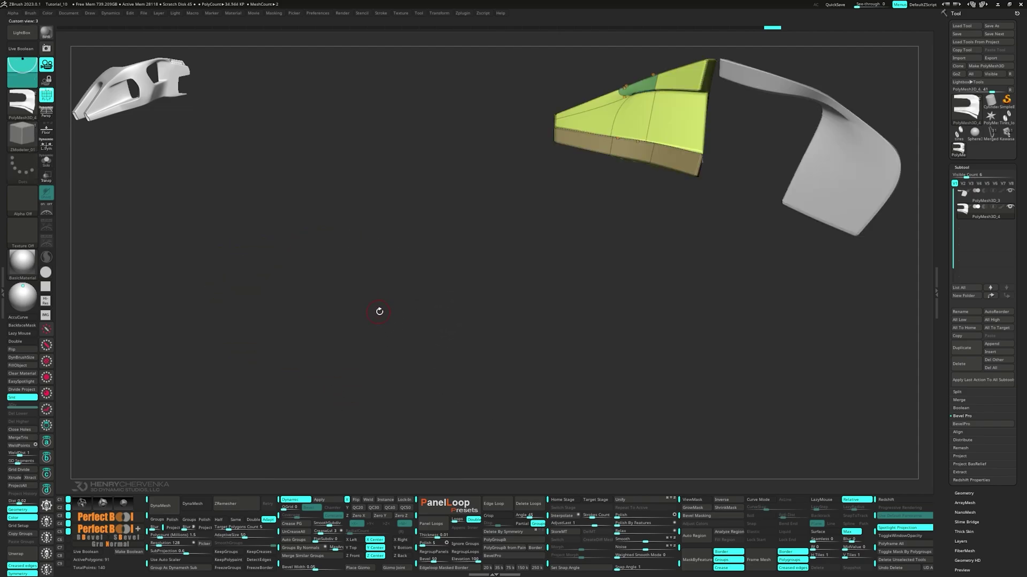
drag(700, 91, 718, 60)
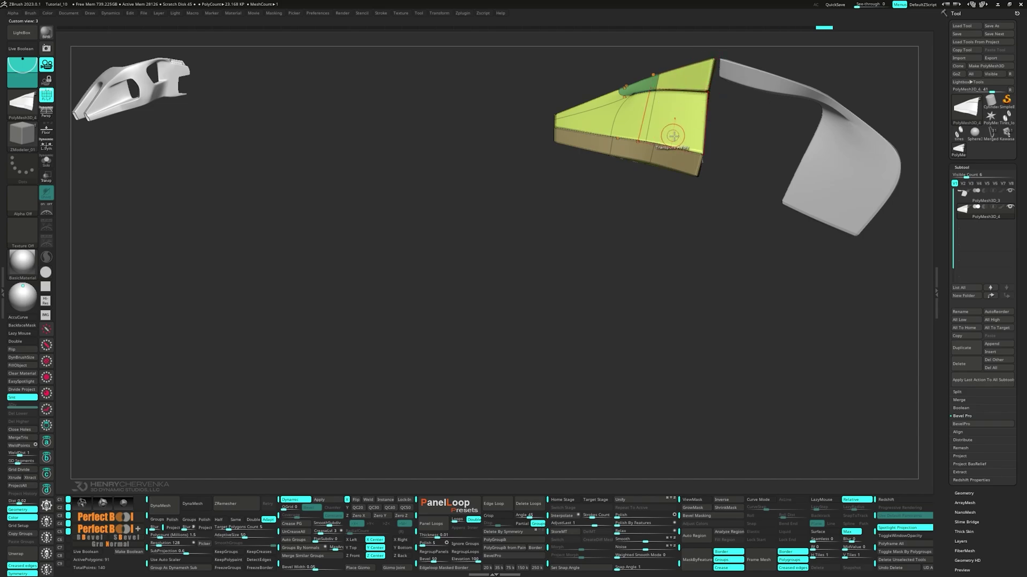
key(ctrl+w)
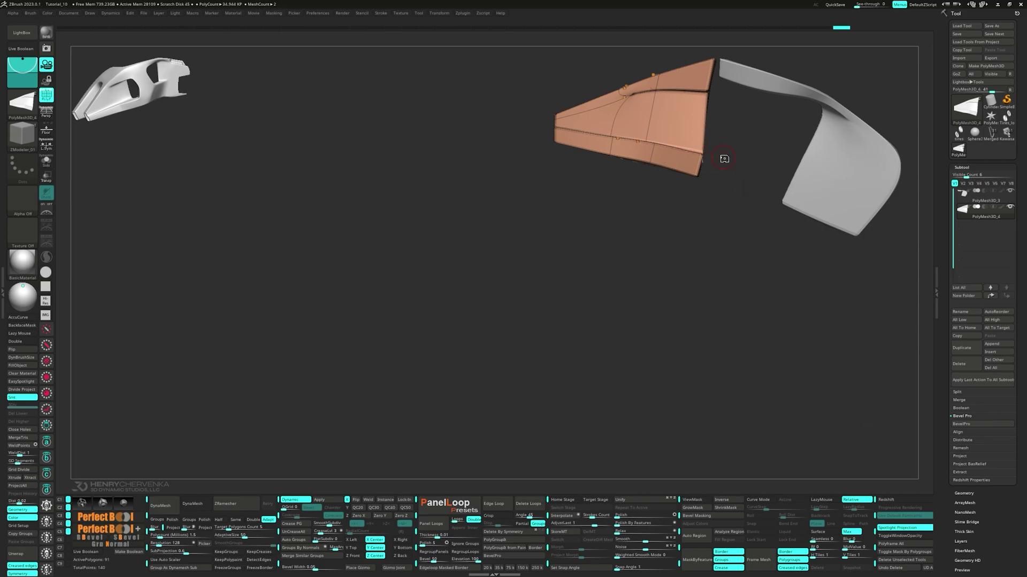
- Pull the points at the slotted part's wide end with the infinite-depth Move brush to straighten the end edge
key(space)
click(777, 105)
key(s)
drag(701, 154, 698, 154)
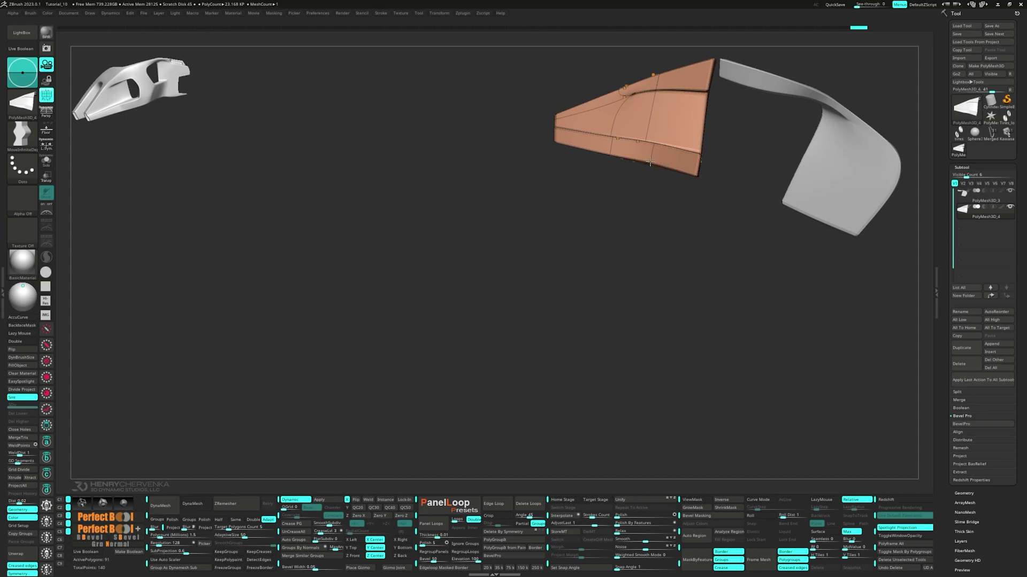
drag(705, 95, 710, 95)
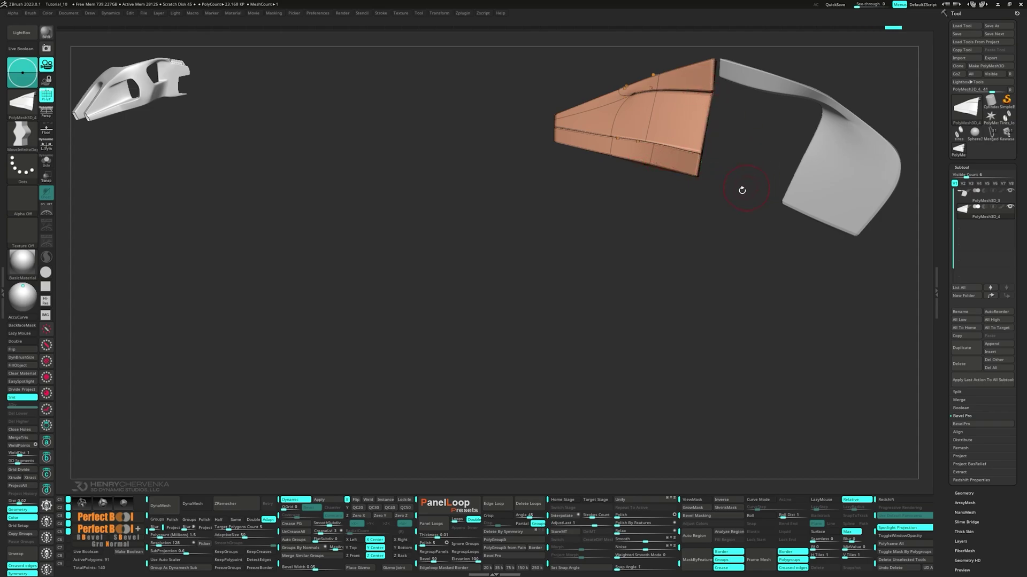
- Select the arm's subtool and reshape its free end with the Move brush to match the slotted part's end
alt+click(834, 194)
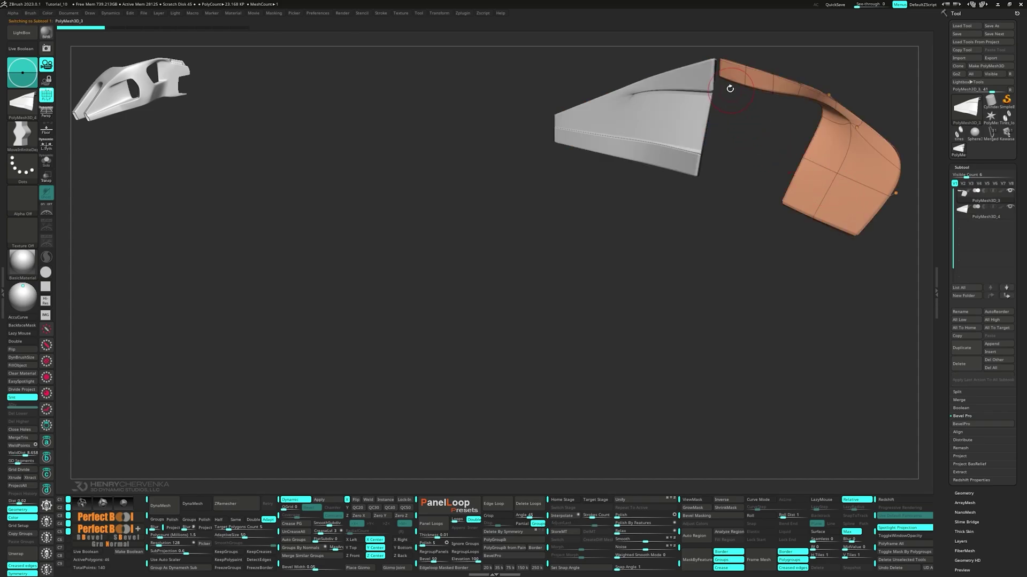
key(s)
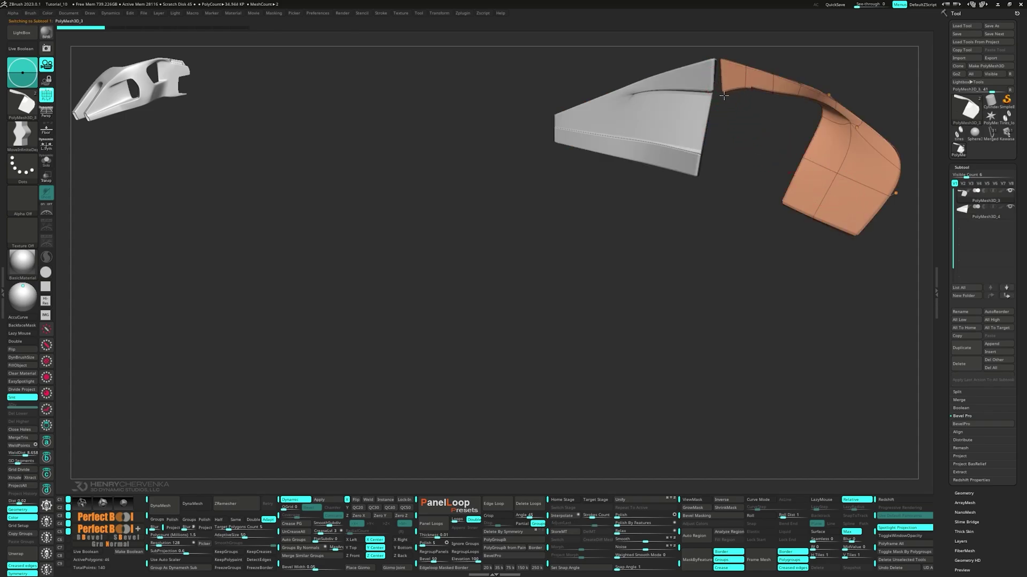
drag(751, 98, 709, 75)
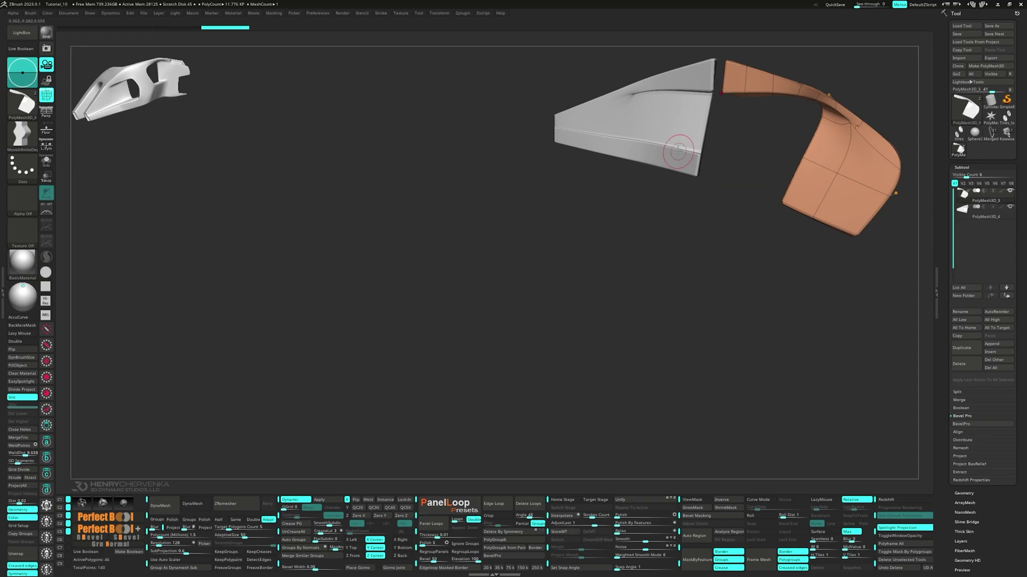
- Merge the arm's subtool down with the slotted part's subtool
mouse_move(678, 152)
right_down()
mouse_move(767, 173)
mouse_move(688, 157)
right_up()
click(966, 402)
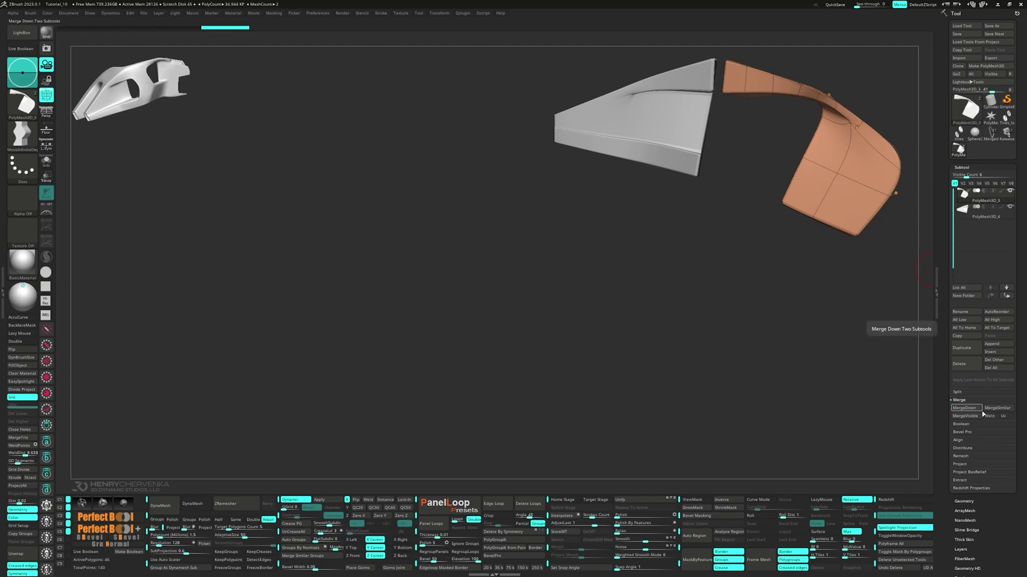
click(965, 408)
click(894, 424)
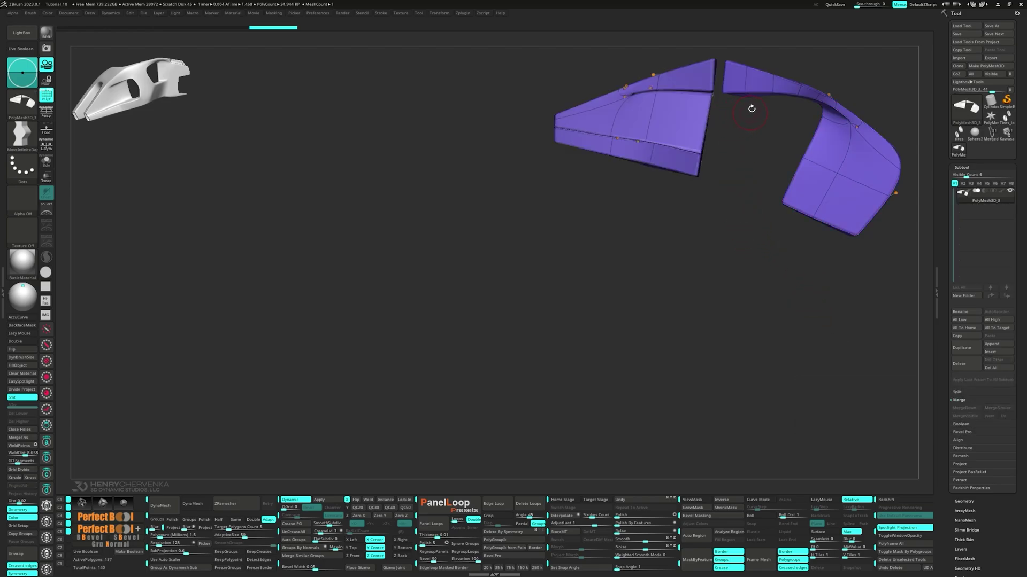
- Straighten the arm's free end facing the slotted part by nudging its end points with the Move brush
key(w)
key(q)
click(745, 93)
mouse_move(744, 140)
alt+mouse_down()
mouse_move(666, 197)
mouse_move(610, 212)
alt+mouse_up()
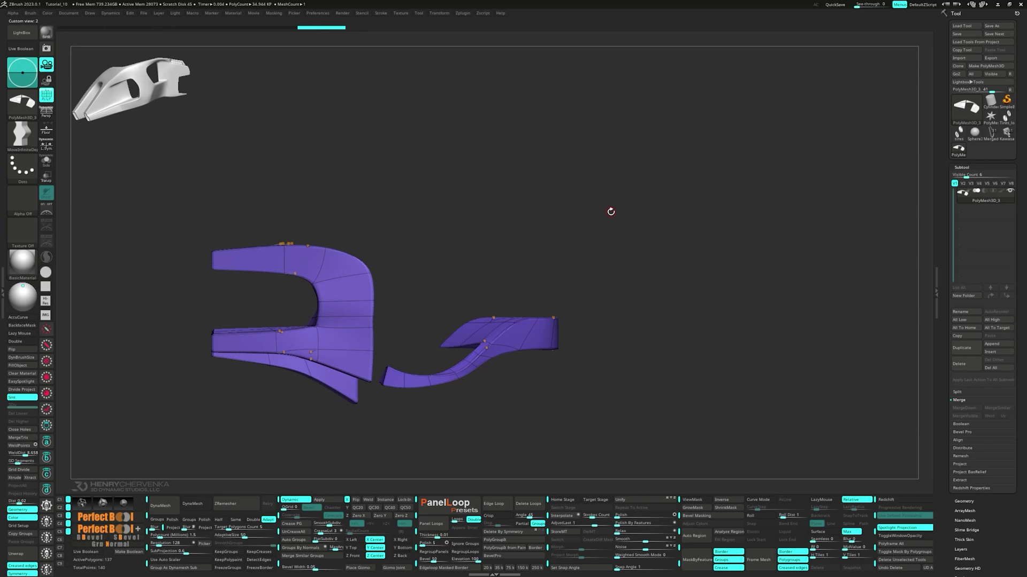
drag(386, 384, 384, 387)
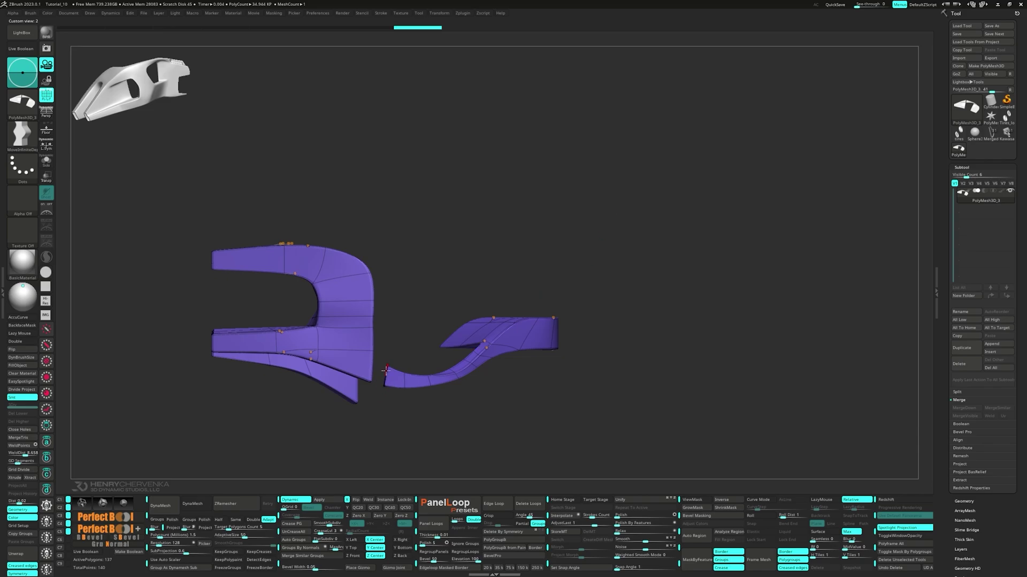
click(386, 373)
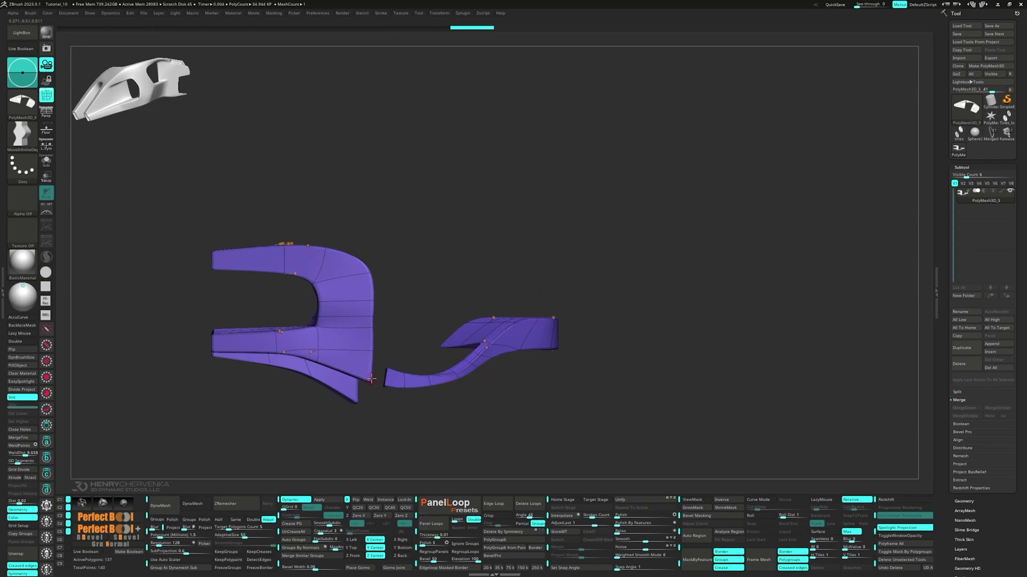
key(ctrl+z)
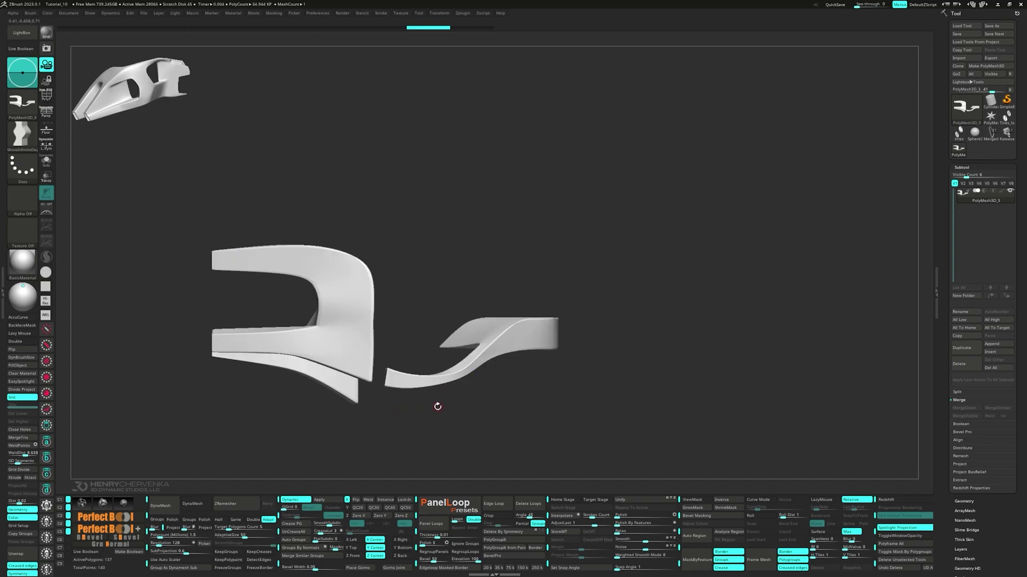
- Examine the smooth surface of the merged slotted part and arm from several angles with the polyframe hidden
key(space)
click(293, 327)
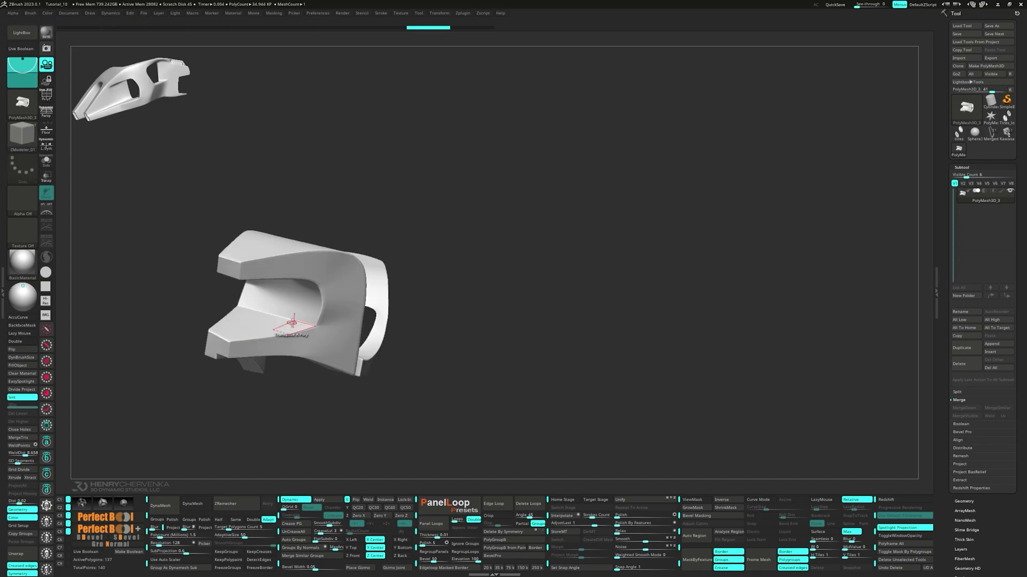
key(space)
click(199, 365)
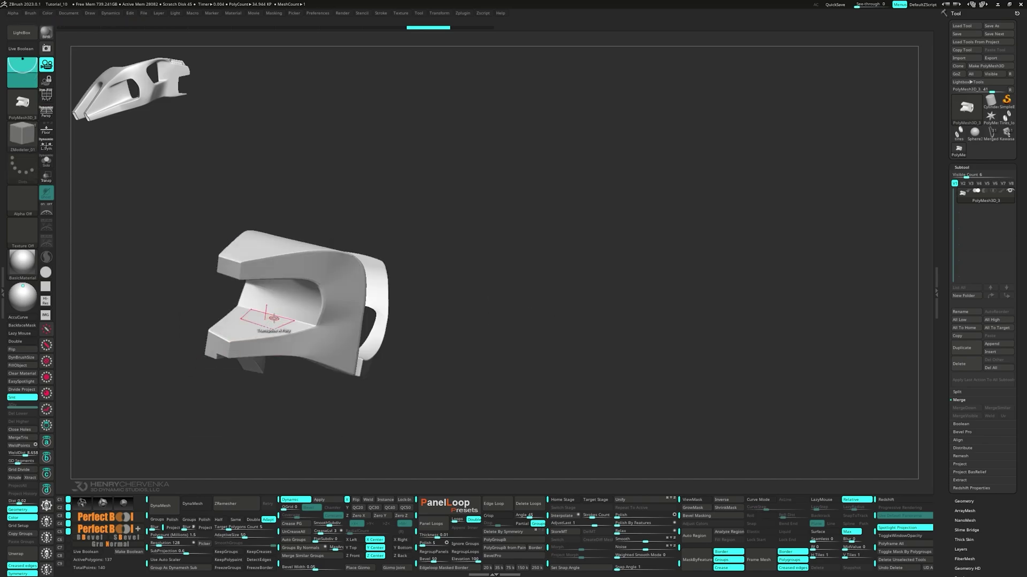
click(275, 317)
mouse_move(275, 316)
right_down()
mouse_move(283, 280)
mouse_move(227, 305)
right_up()
click(332, 269)
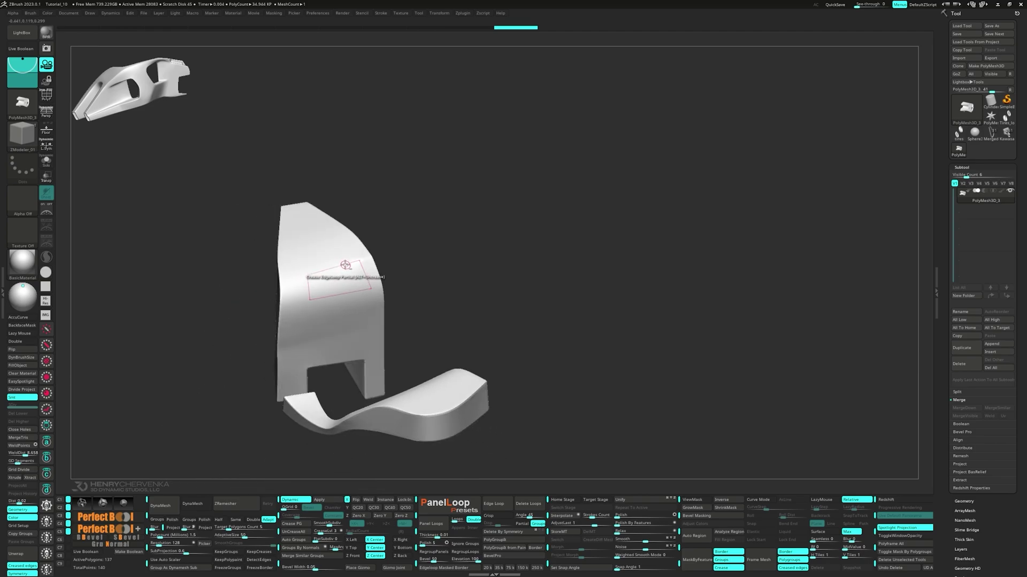
mouse_move(343, 281)
right_down()
mouse_move(372, 240)
mouse_move(390, 266)
right_up()
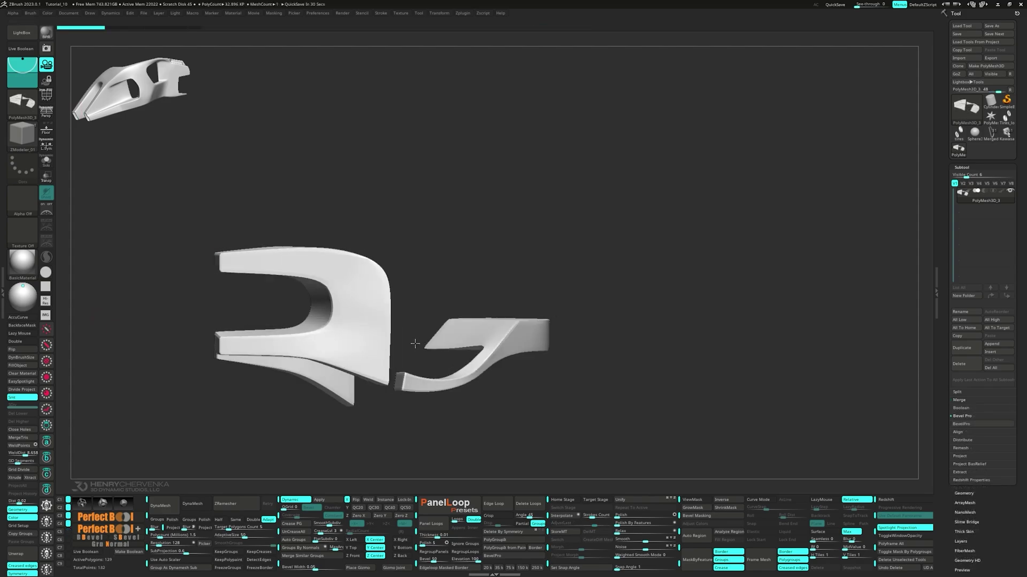
- Extrude the end face at the gap with ZModeler QMesh on a single poly, joining the slotted part to the curved arm
mouse_move(414, 344)
right_down()
mouse_move(438, 399)
mouse_move(419, 360)
right_up()
key(shift+f)
key(space)
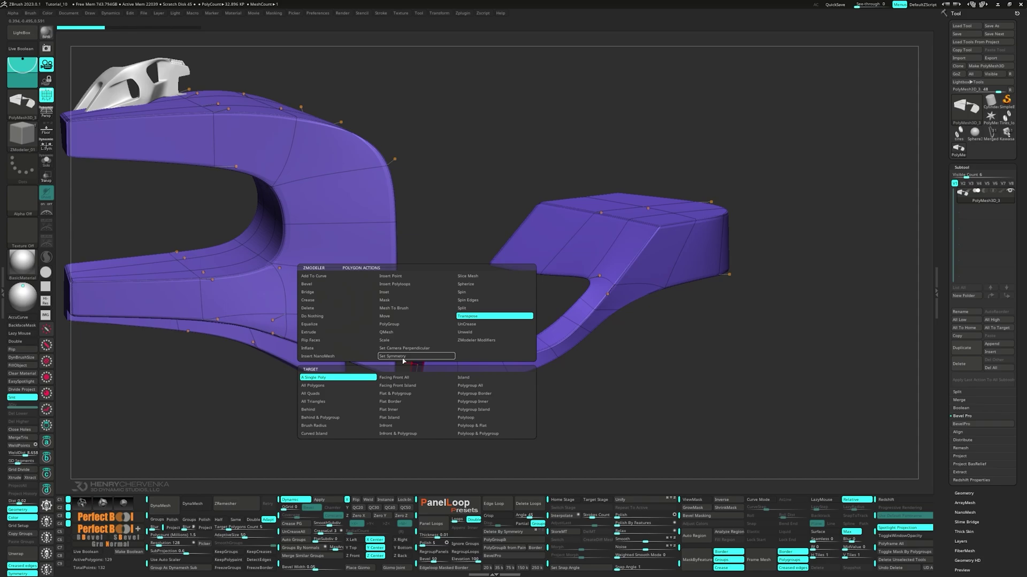
click(401, 332)
mouse_move(417, 367)
mouse_down()
mouse_move(412, 345)
mouse_move(432, 368)
mouse_up()
right_drag(432, 368, 465, 305)
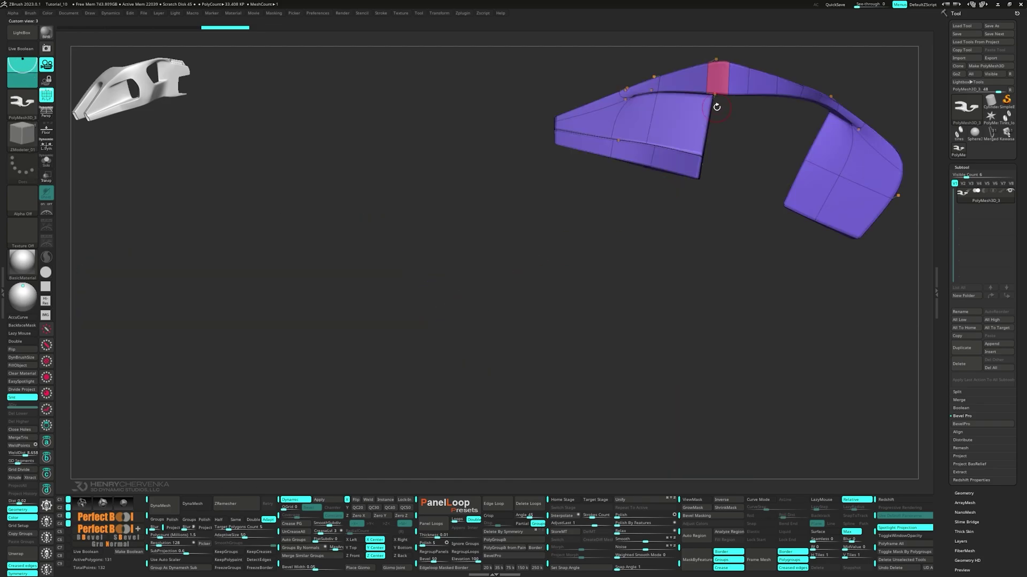
- Assign the whole joined mesh to a single polygroup and hide the polyframe
click(714, 59)
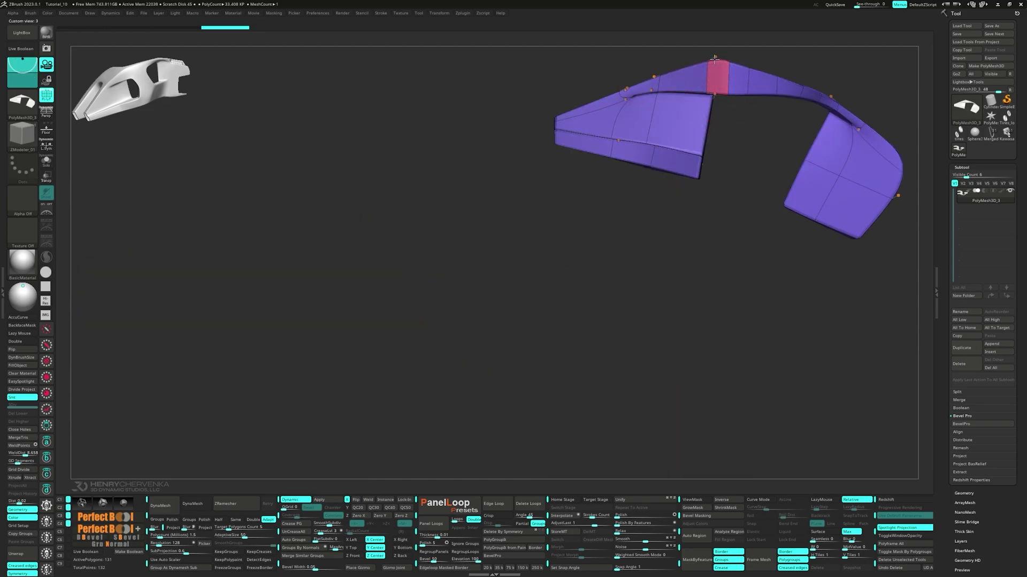
key(space)
key(ctrl+w)
key(shift+f)
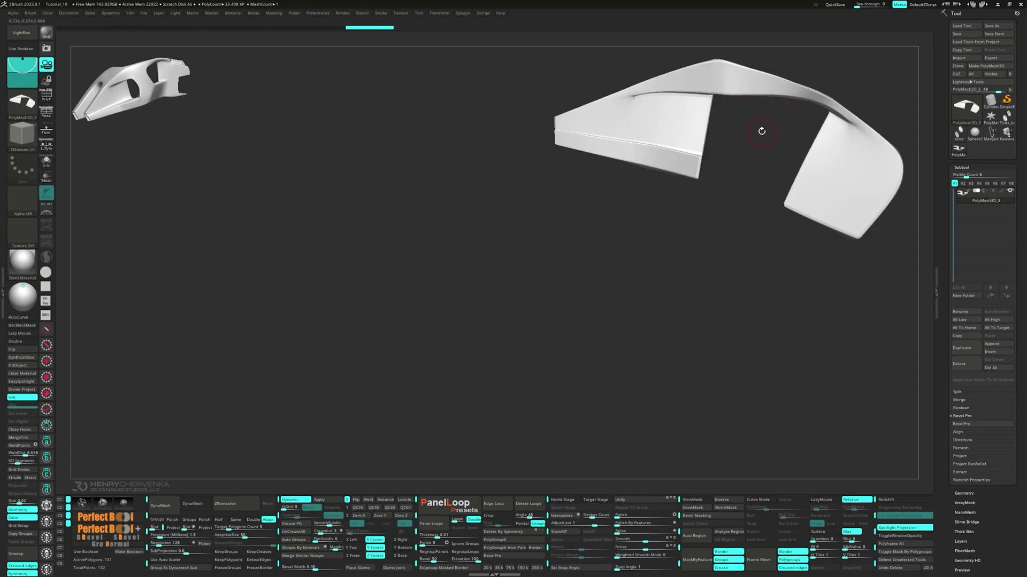
- Smooth the contour where the slotted part runs into the arm, and adjust the lower prong, with the MoveInfiniteDepth brush
key(space)
click(816, 65)
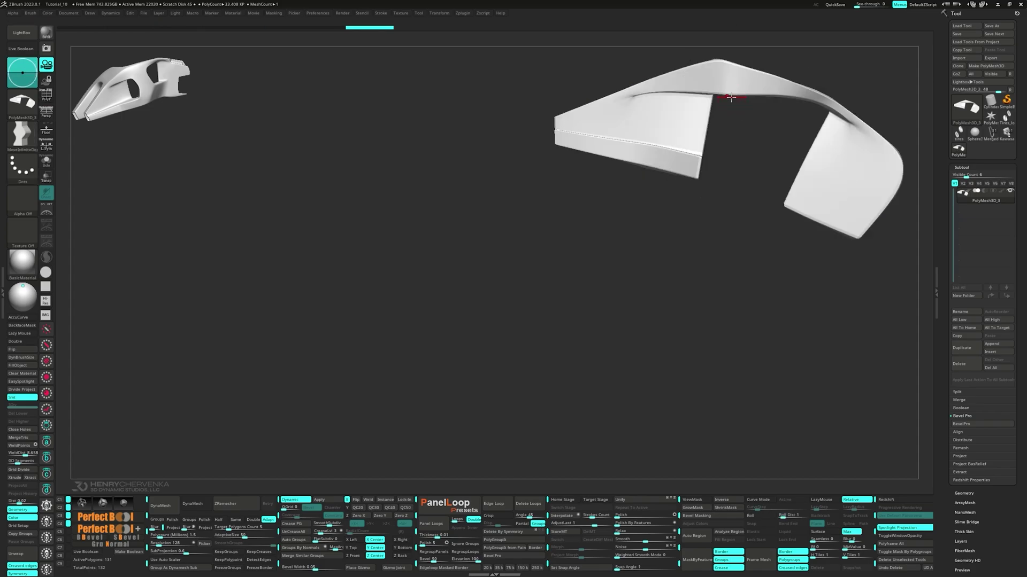
mouse_move(729, 90)
mouse_down()
mouse_move(745, 88)
mouse_move(724, 153)
mouse_move(695, 195)
mouse_up()
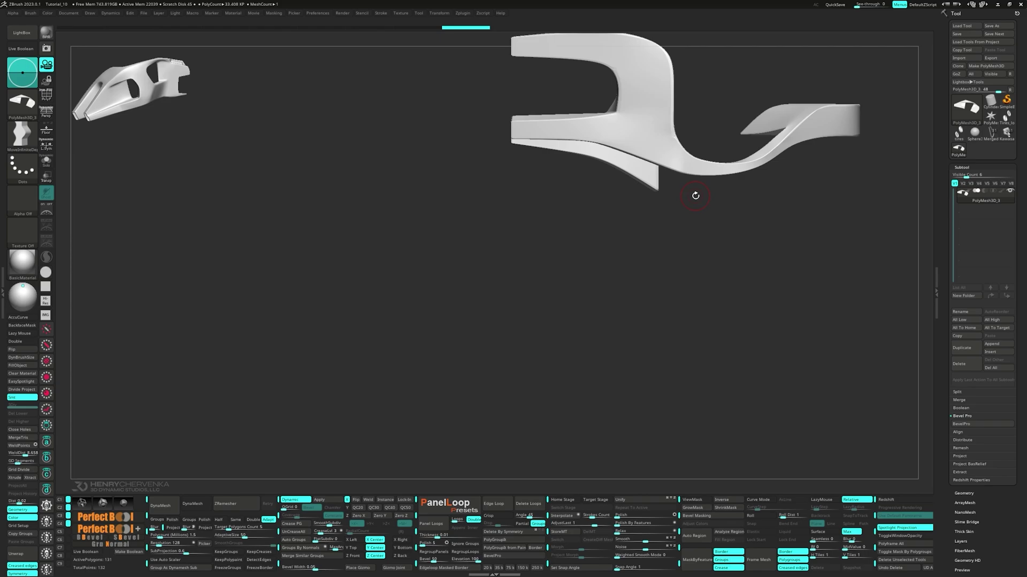
key(shift)
key(f)
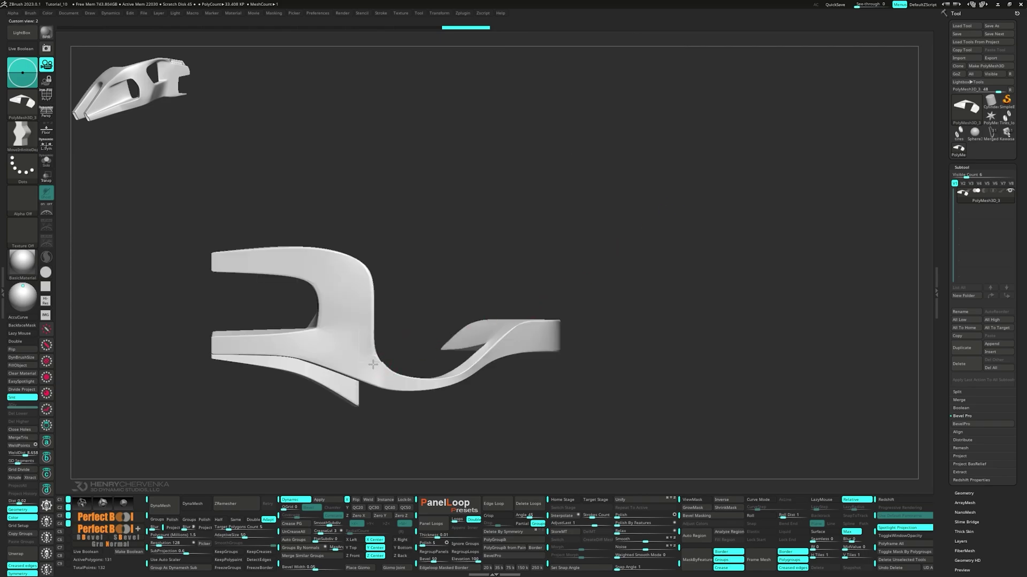
drag(393, 370, 430, 378)
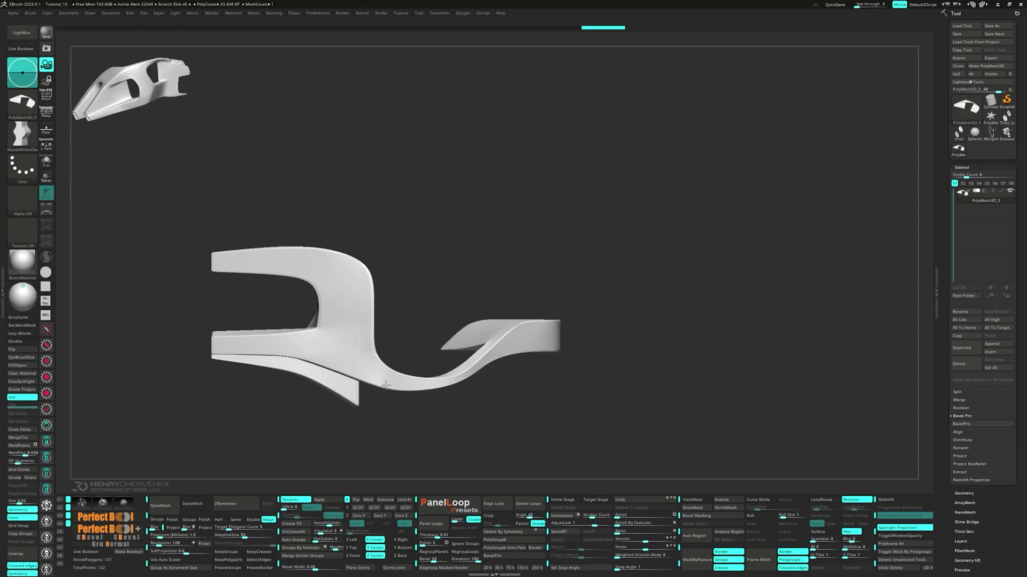
drag(305, 358, 303, 356)
- Insert edge loops along the slotted part's prongs and lower flange with the ZModeler edge action Insert
key(space)
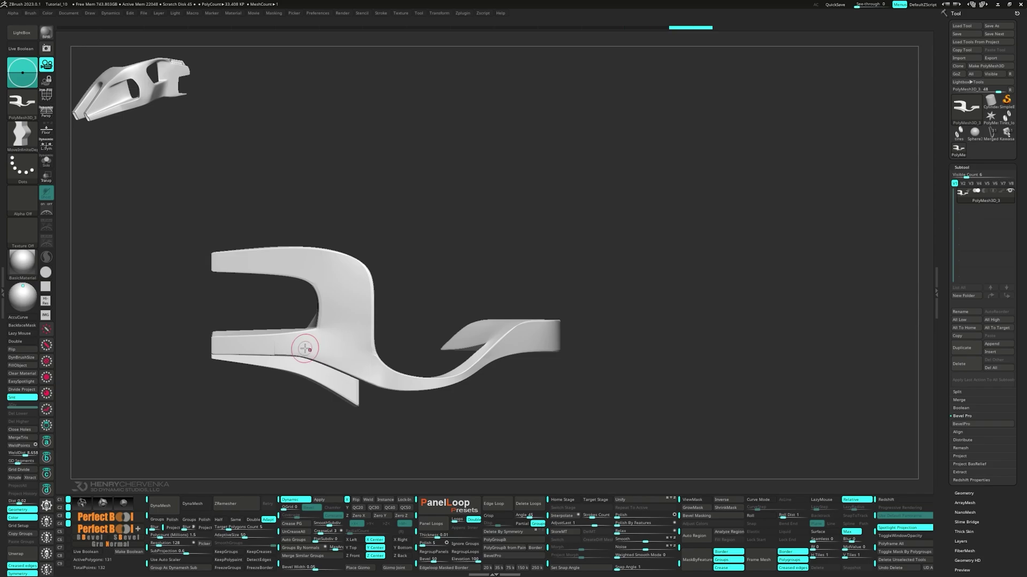
key(shift+f)
drag(378, 391, 412, 321)
key(space)
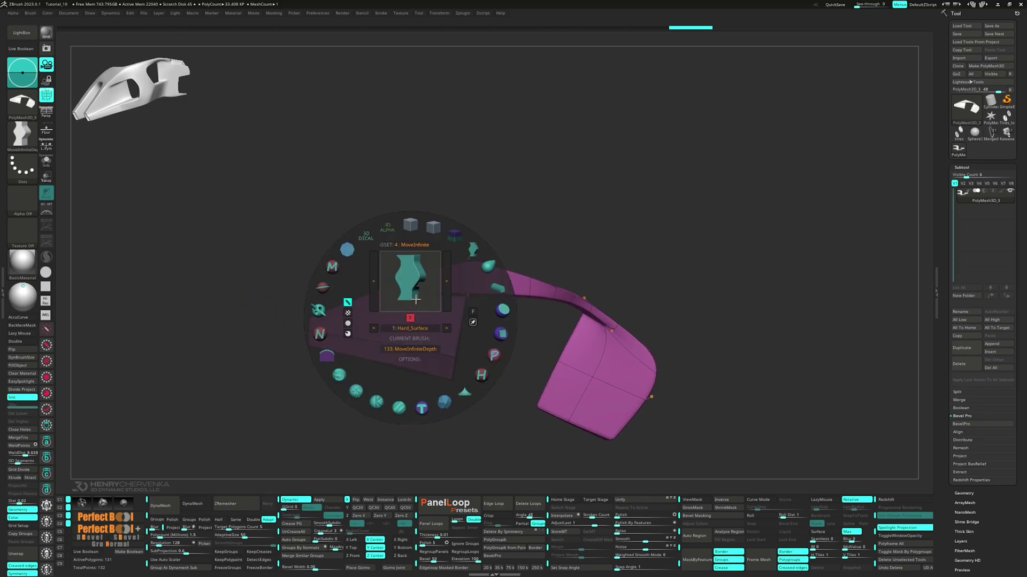
click(410, 225)
key(space)
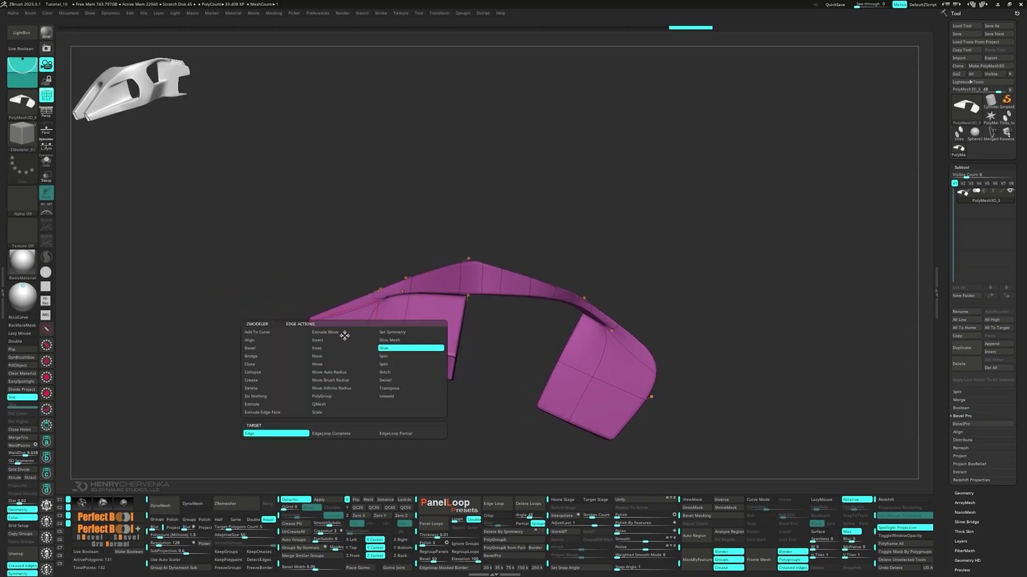
click(333, 344)
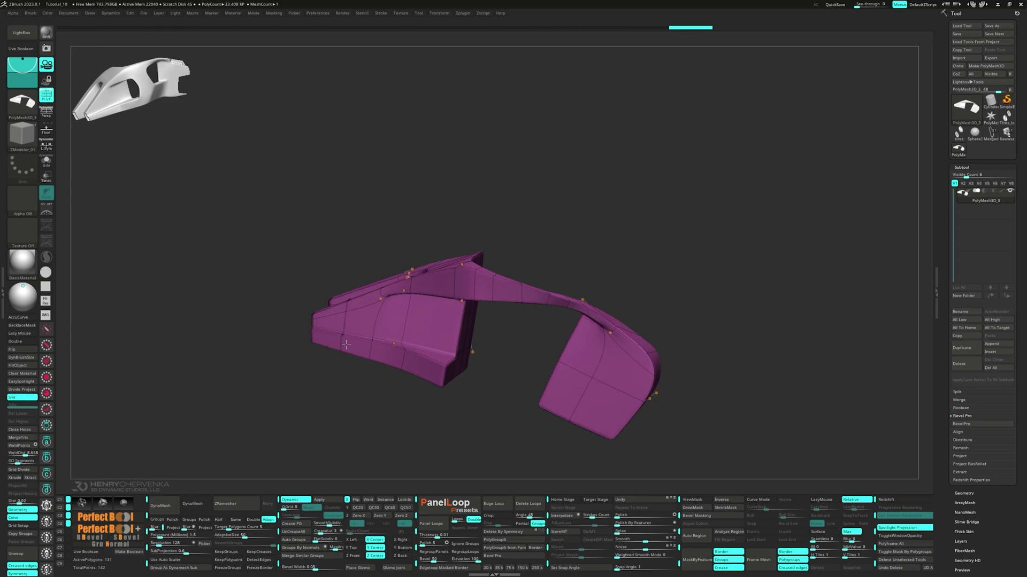
click(349, 349)
right_drag(349, 350, 359, 393)
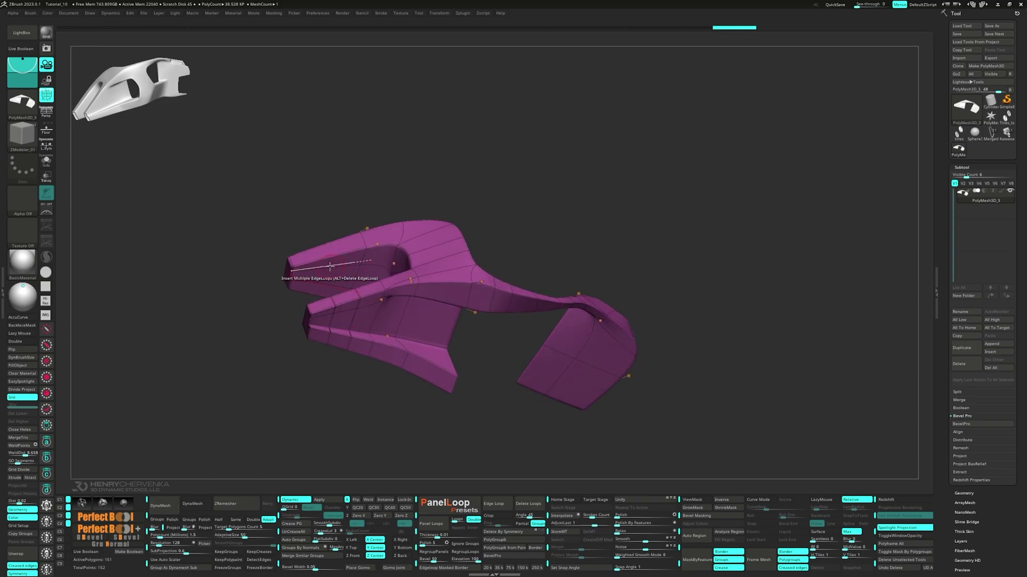
click(330, 266)
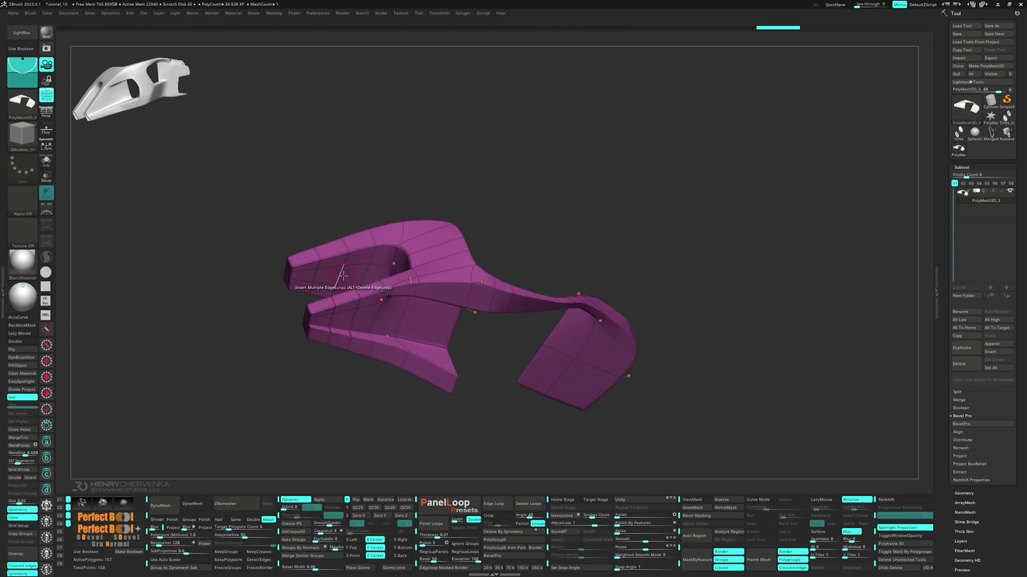
click(398, 318)
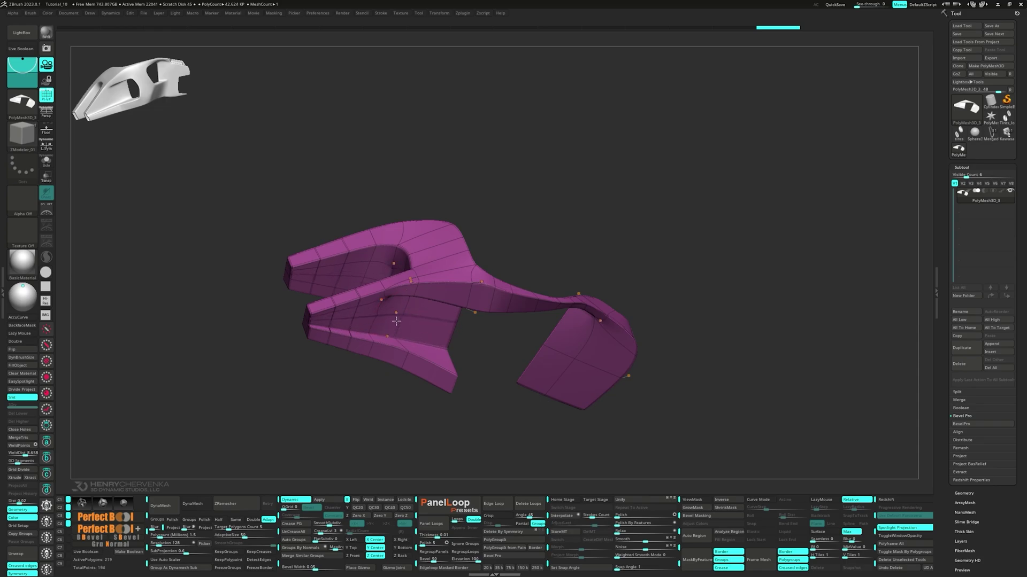
- Crease the lower flange's edges with the ZModeler edge action Crease, targeting EdgeLoop Partial
key(space)
click(277, 372)
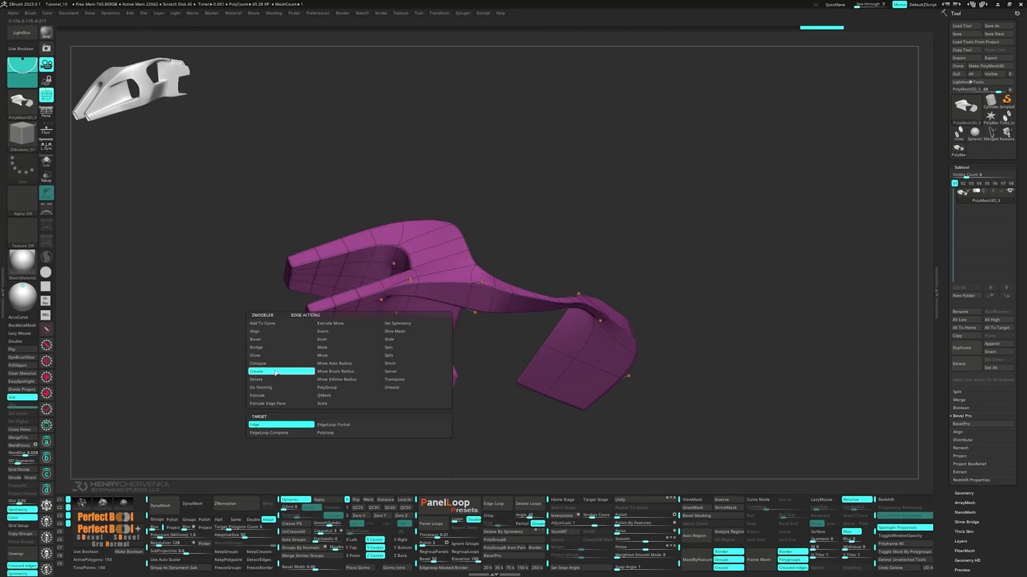
click(344, 425)
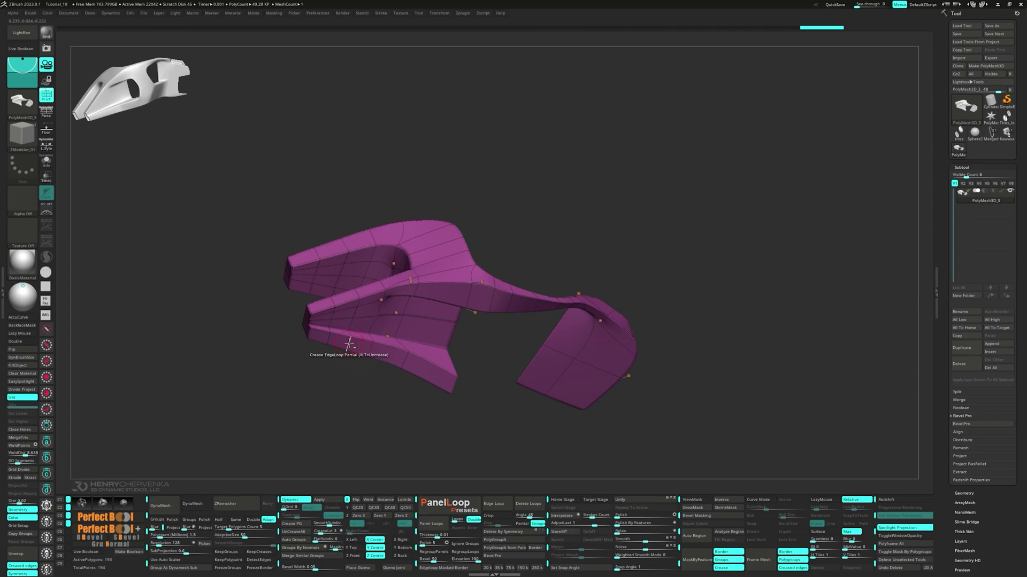
right_drag(383, 303, 354, 333)
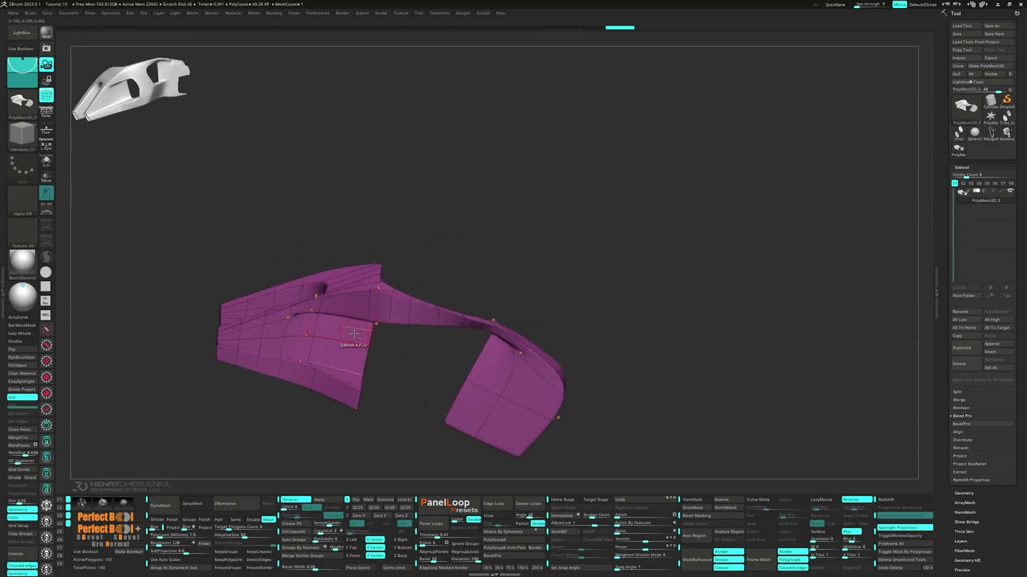
right_drag(510, 373, 390, 366)
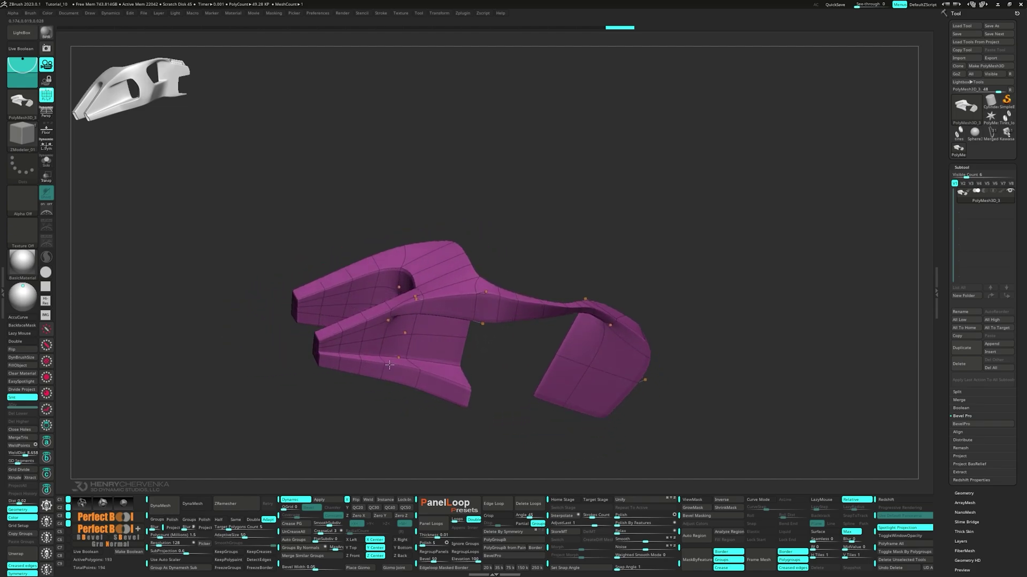
- Insert another edge loop through the slotted part's body and flange with ZModeler
key(space)
click(437, 339)
click(443, 334)
right_drag(442, 335, 437, 342)
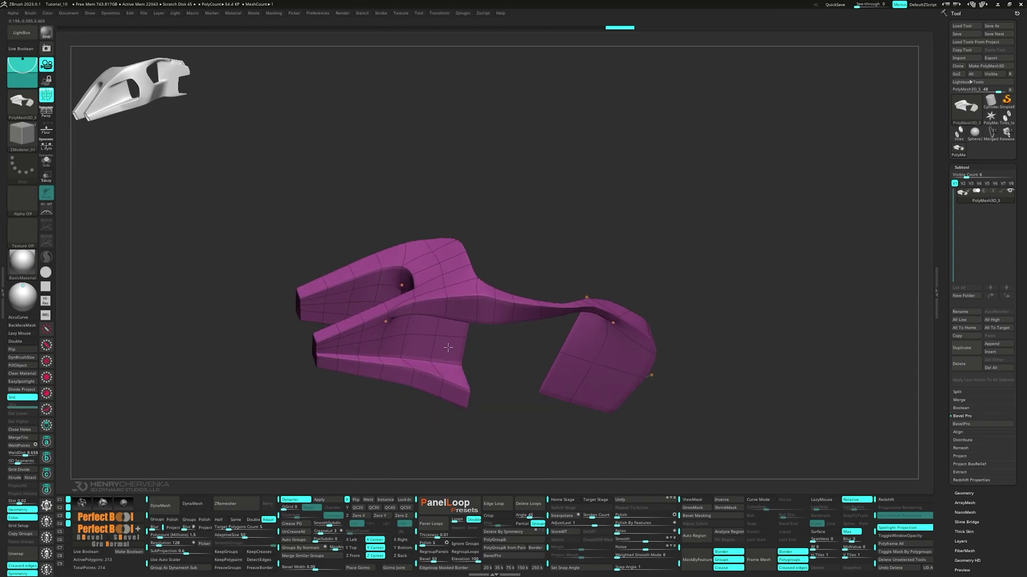
- Crease the remaining border edges of the flange and the arm's end plate, using Crease on EdgeLoop Partial
key(space)
click(352, 382)
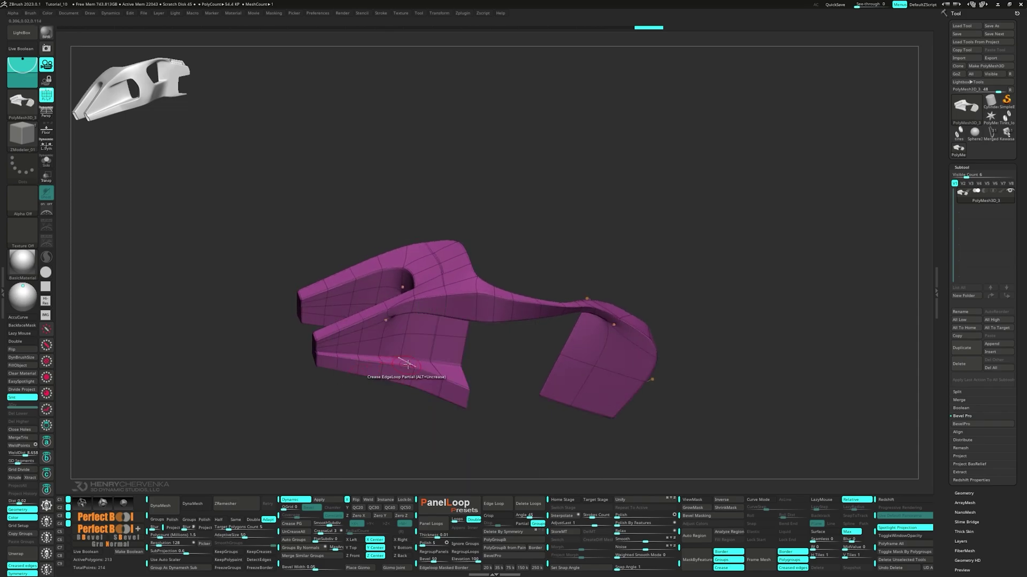
right_drag(435, 348, 181, 317)
- Hide the polyframe and refine the slotted part's rounded outer corner with the MoveInfiniteDepth and Move brushes
key(shift+f)
key(space)
click(244, 251)
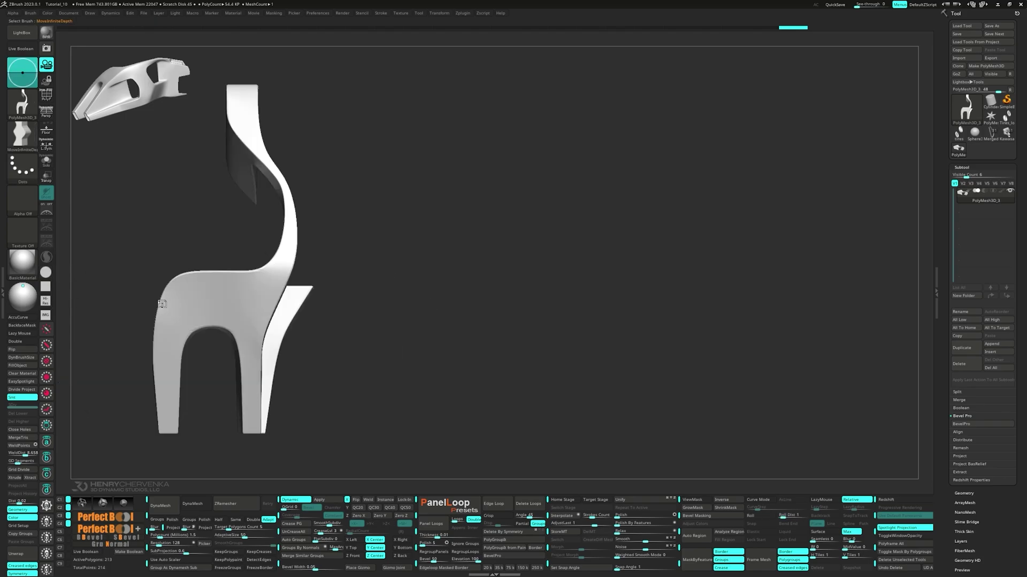
key(s)
mouse_move(169, 297)
right_down()
mouse_move(201, 304)
mouse_move(191, 306)
right_up()
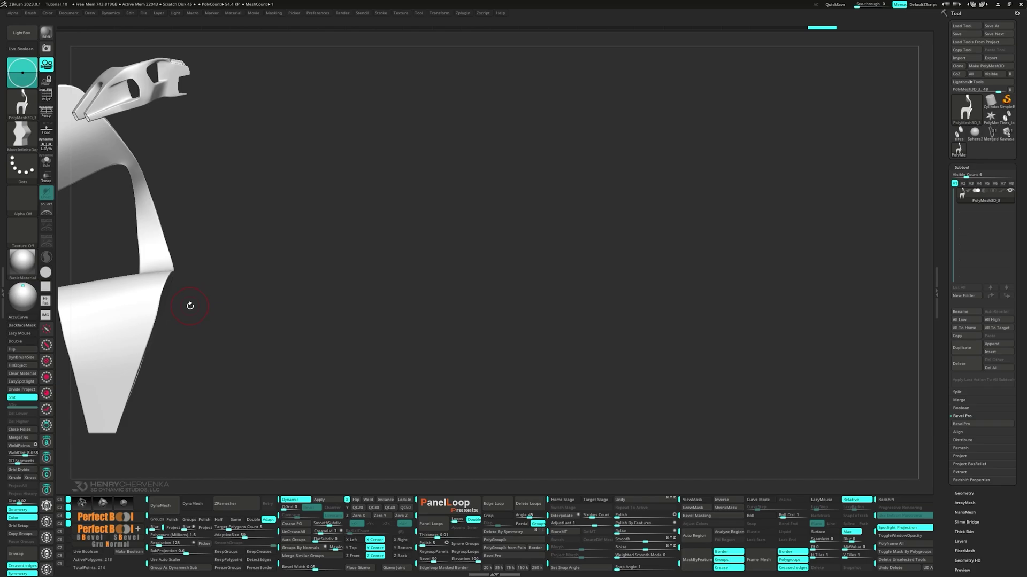
key(space)
drag(165, 292, 150, 318)
right_drag(152, 318, 213, 317)
mouse_move(150, 310)
alt+right_down()
mouse_move(187, 320)
mouse_move(164, 287)
alt+right_up()
mouse_move(186, 321)
right_down()
mouse_move(184, 358)
mouse_move(192, 359)
right_up()
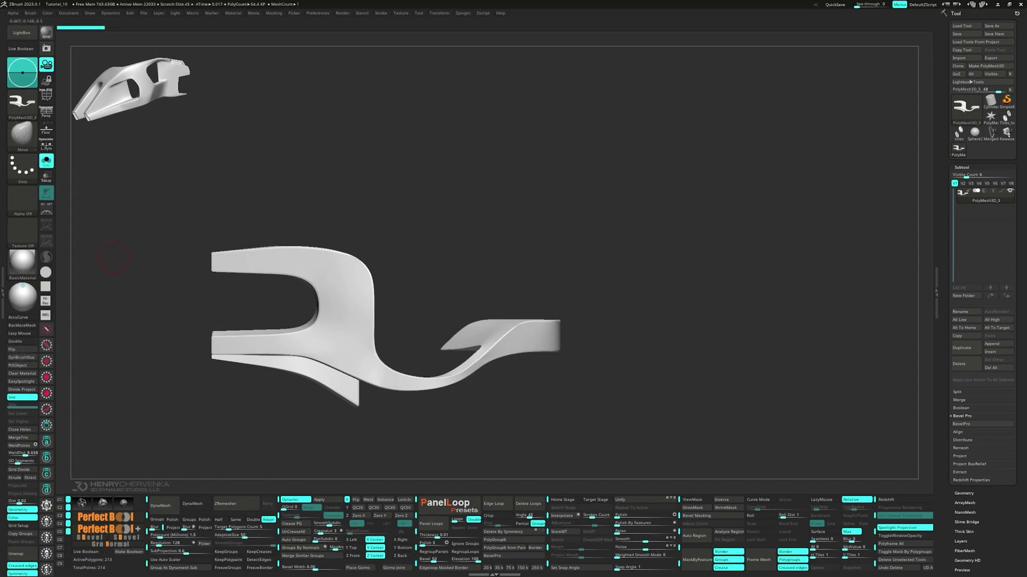
- Show the polyframe and pull the arm's outer edge outward near its joint with the slotted part using a resized Move brush
right_drag(114, 259, 396, 248)
key(shift+f)
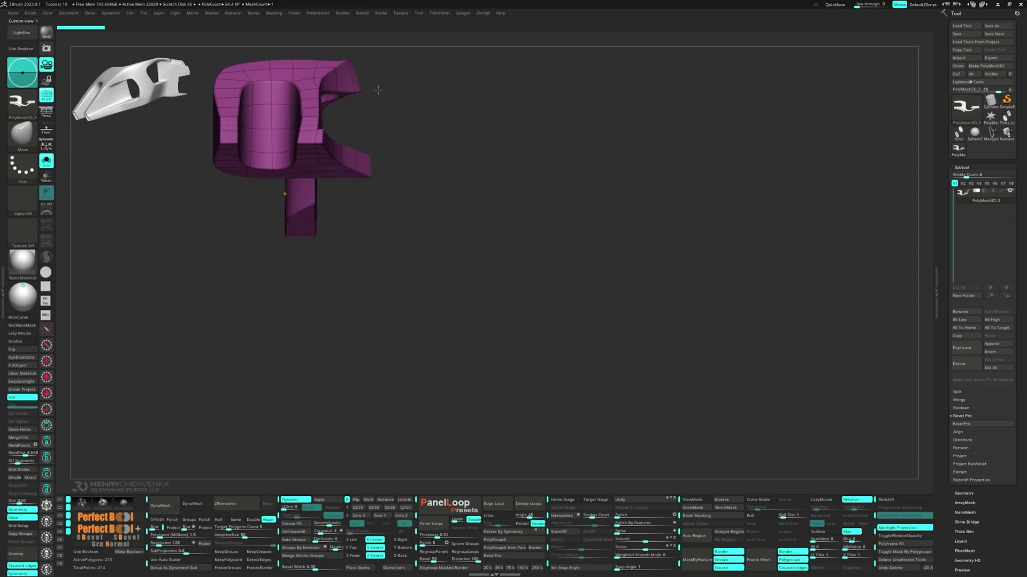
mouse_move(377, 90)
right_down()
mouse_move(412, 172)
mouse_move(333, 94)
right_up()
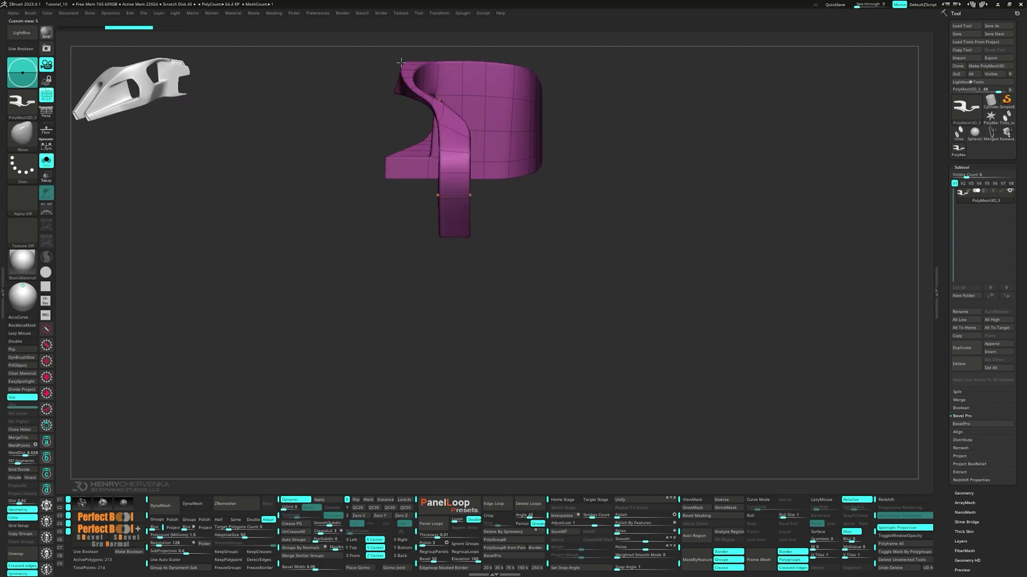
right_drag(401, 63, 475, 191)
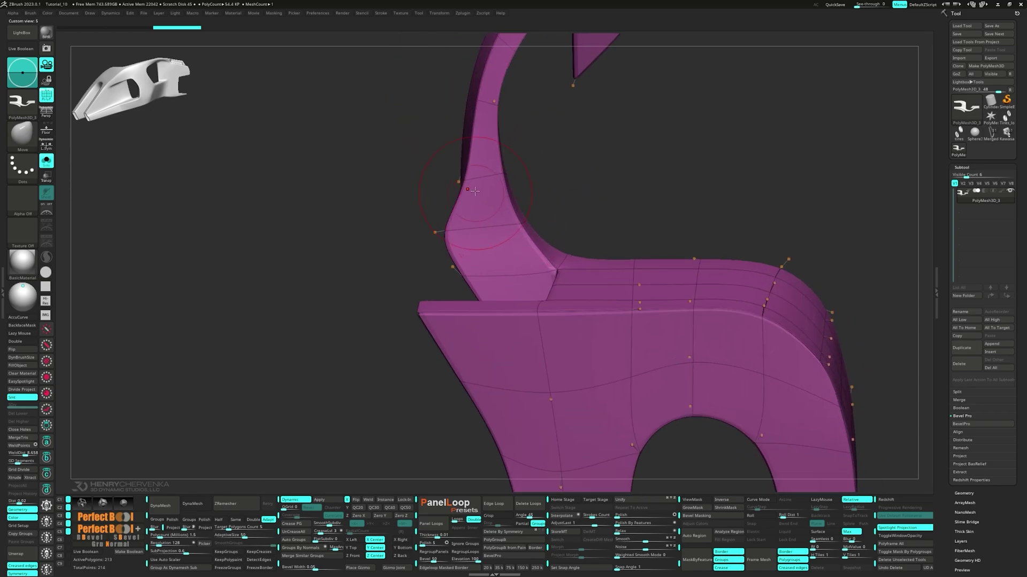
key(s)
drag(475, 191, 423, 174)
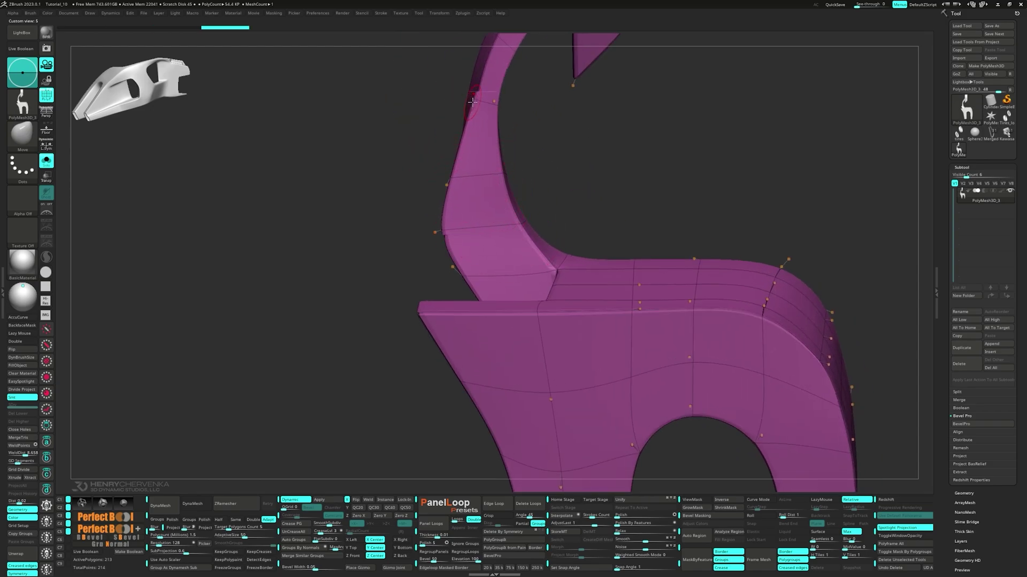
right_drag(479, 134, 491, 167)
key(space)
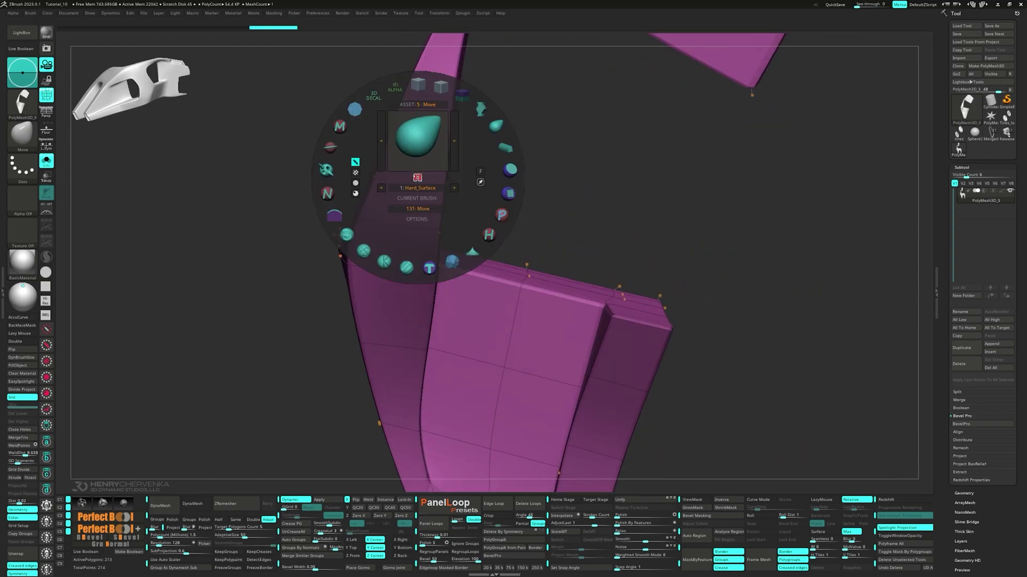
- Refine the curve of the thin arching arm with the Smooth and Move brushes
click(419, 85)
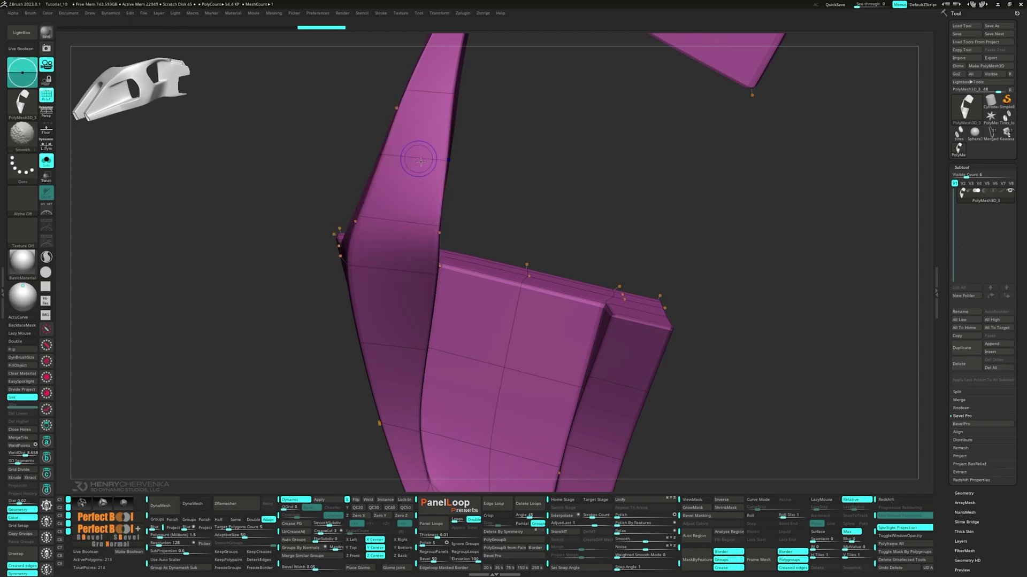
right_drag(412, 155, 530, 255)
key(grave)
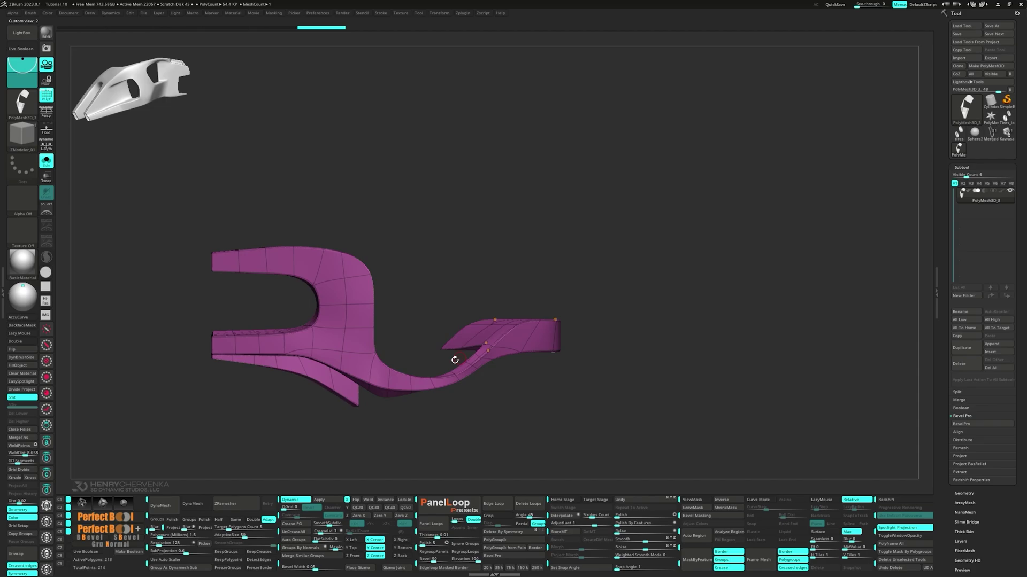
key(space)
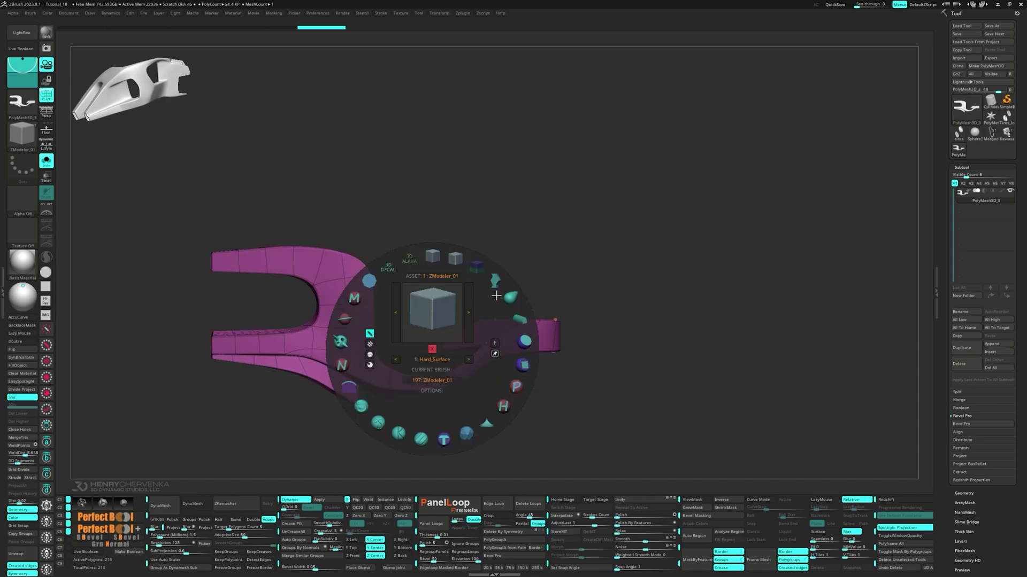
click(496, 289)
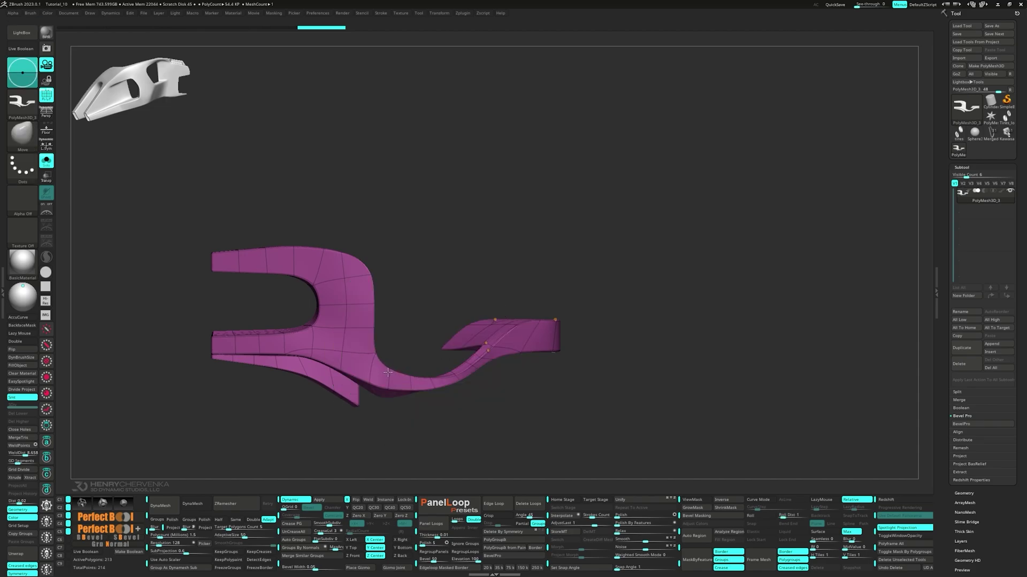
right_drag(411, 377, 445, 348)
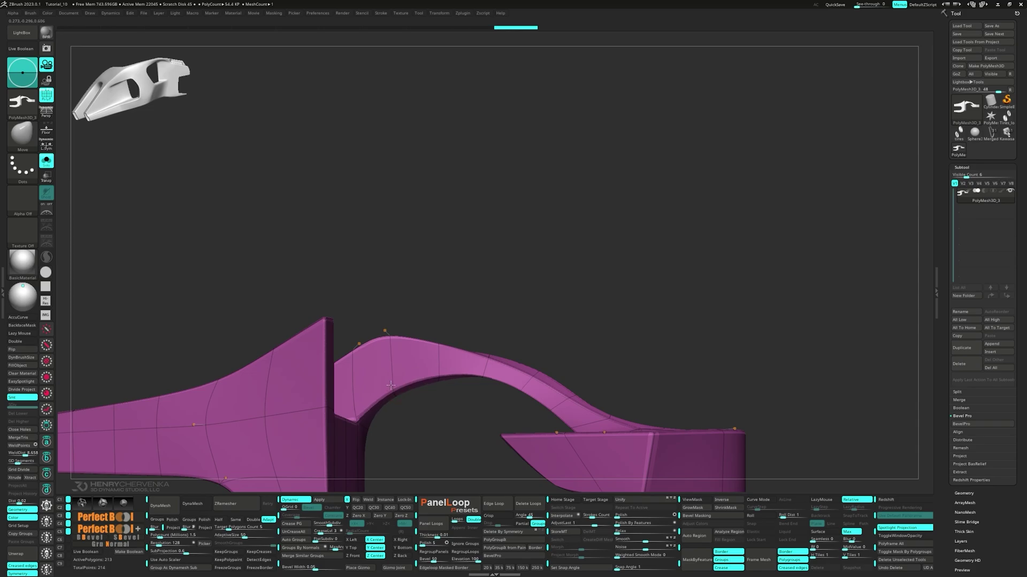
mouse_move(394, 391)
right_down()
mouse_move(387, 427)
mouse_move(371, 392)
right_up()
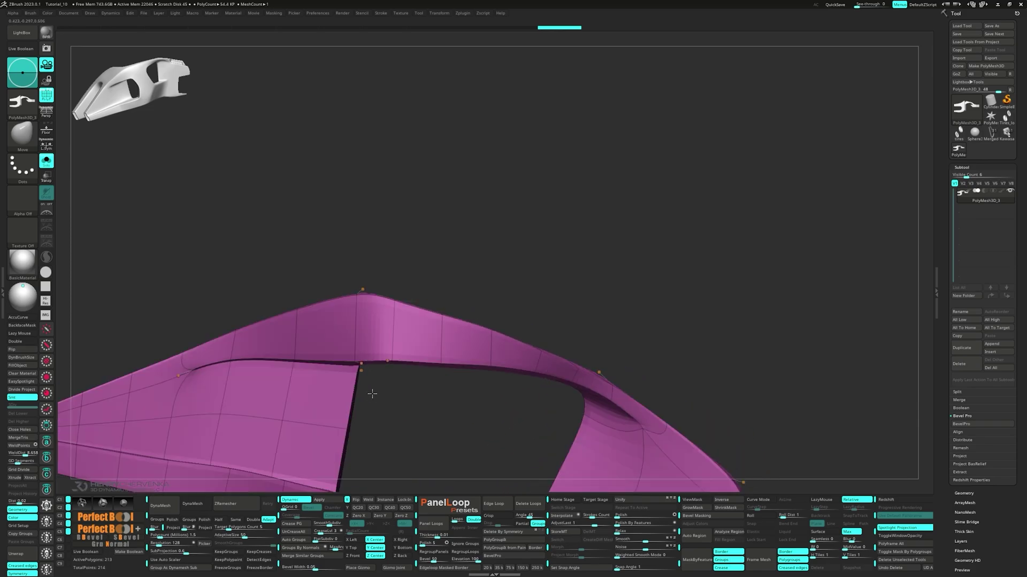
key(f)
key(s)
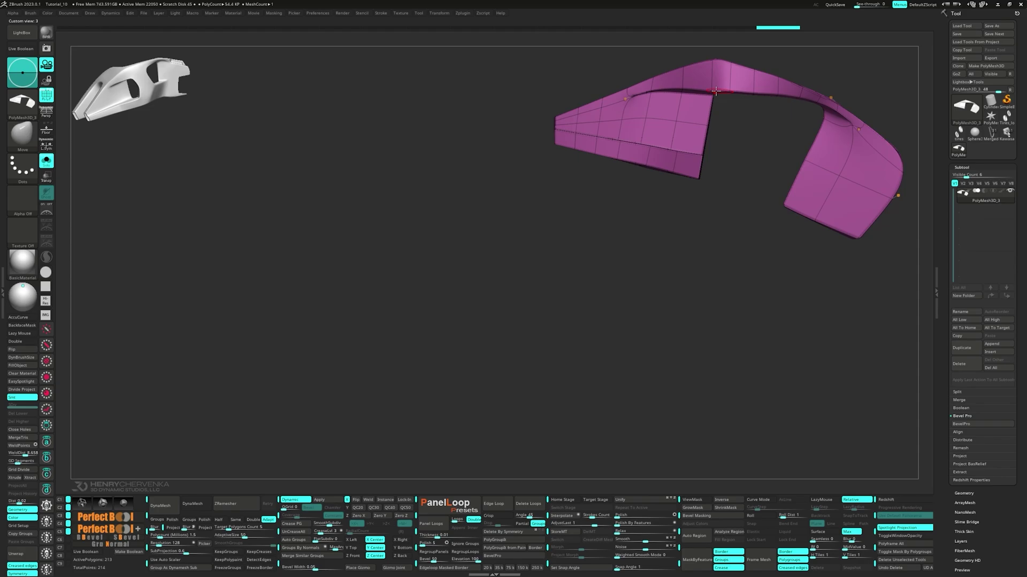
right_drag(707, 89, 638, 252)
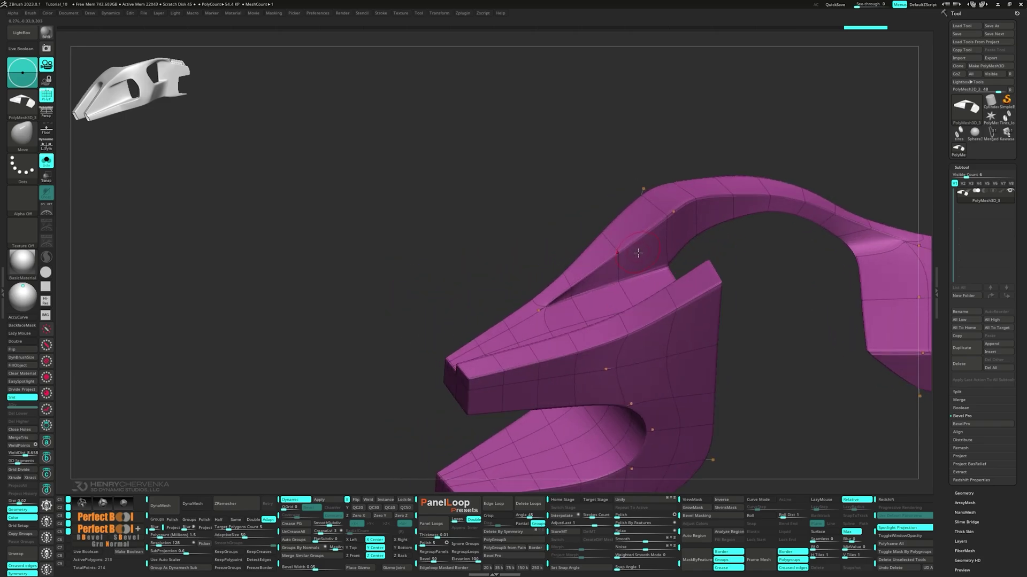
- Show the unsubdivided cage and use the ZModeler Slice Mesh edge action to cut a new edge line along the arm's inner faces above the panel
key(space)
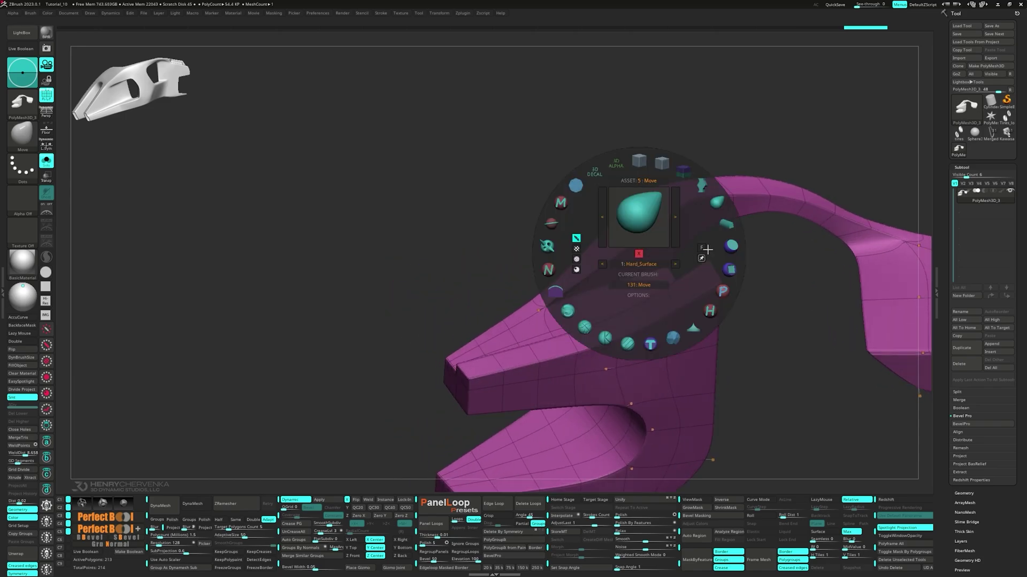
click(685, 166)
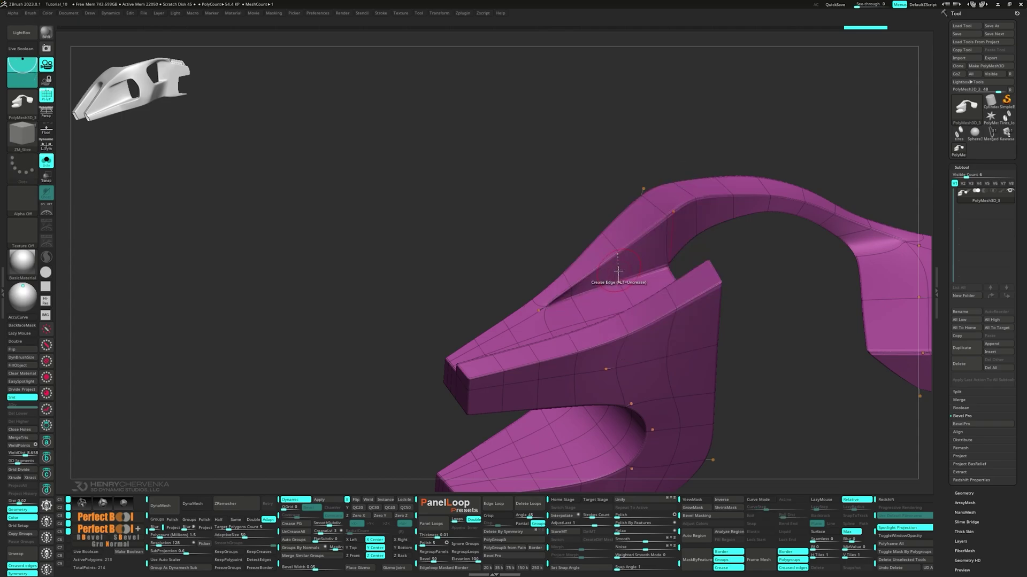
mouse_move(618, 271)
right_down()
mouse_move(600, 280)
mouse_move(606, 290)
mouse_move(570, 293)
mouse_move(556, 309)
right_up()
key(shift+d)
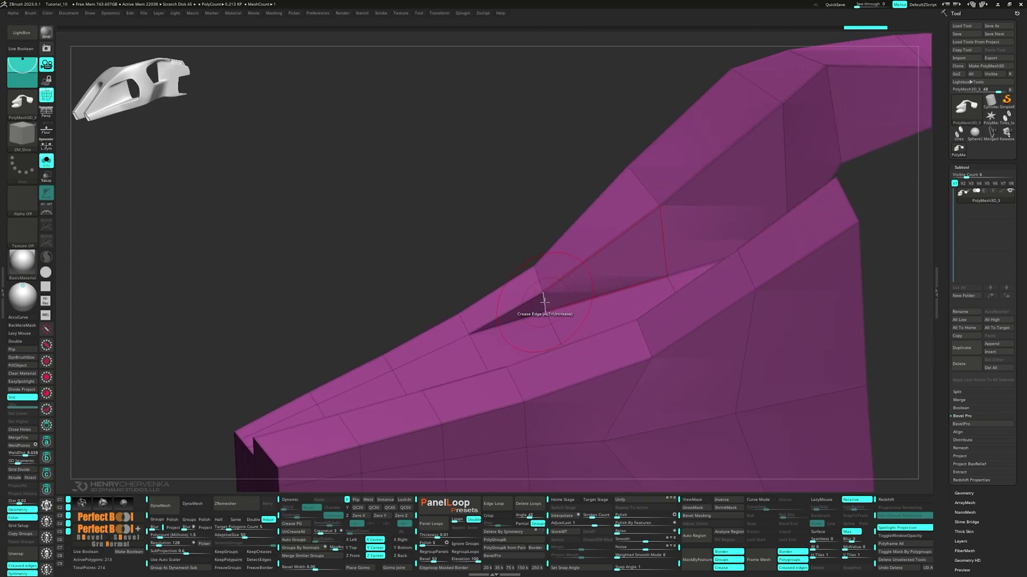
key(space)
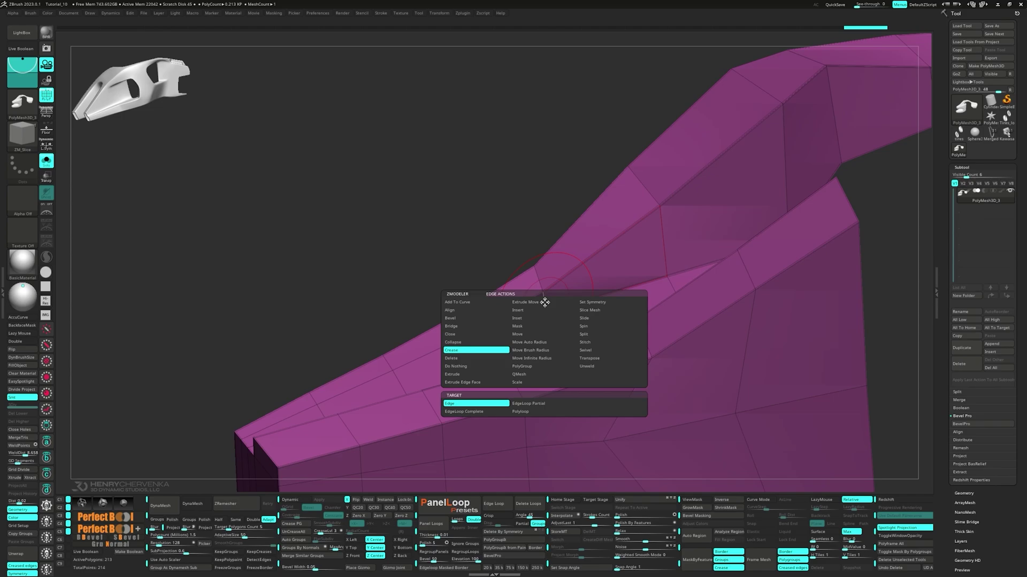
click(593, 310)
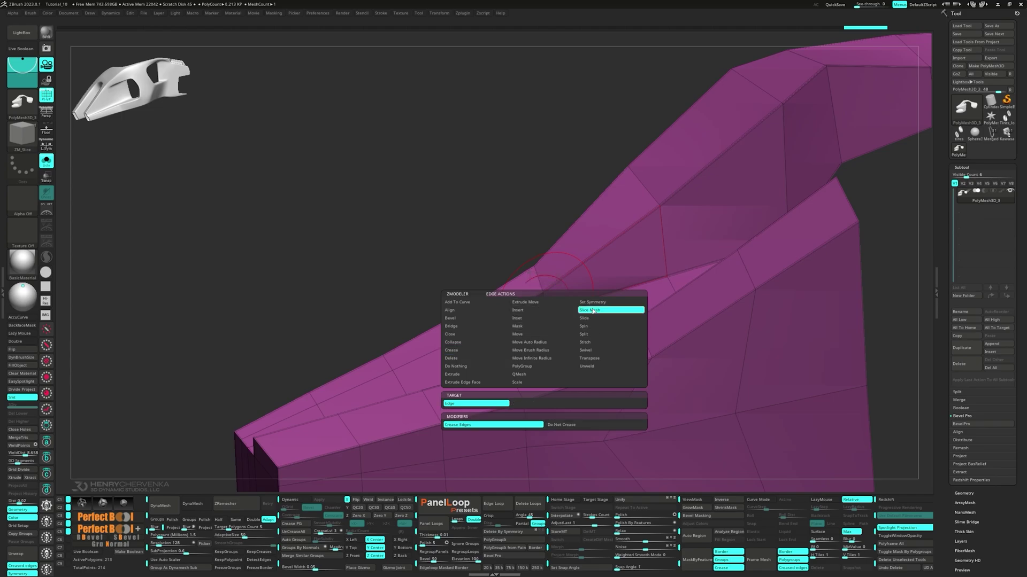
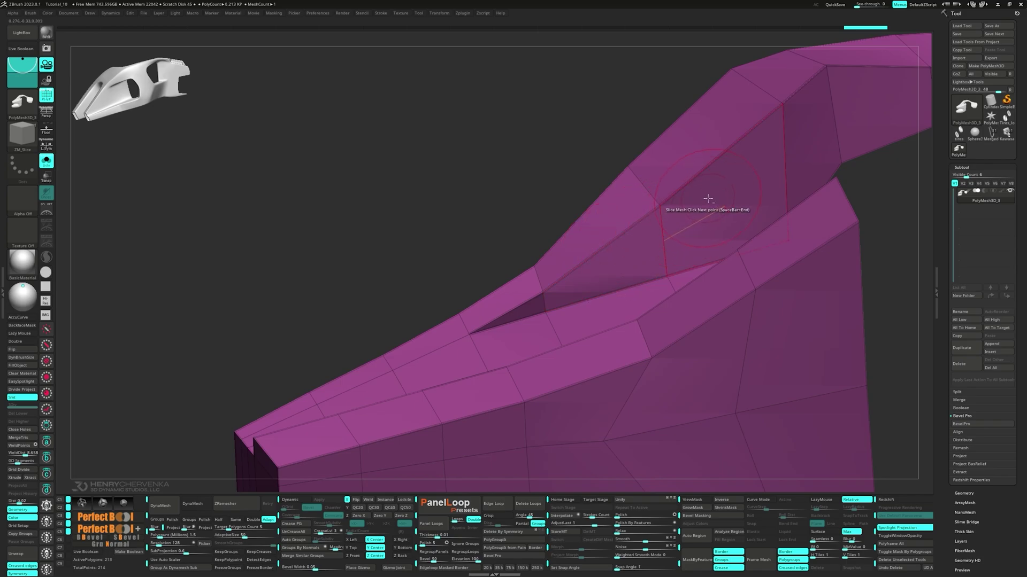
alt+right_drag(706, 200, 655, 236)
click(661, 230)
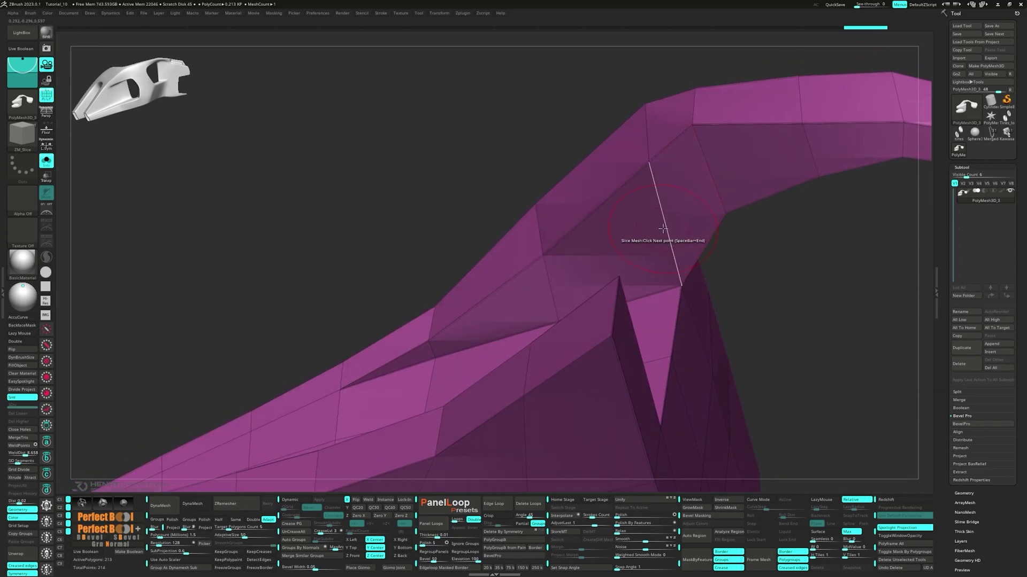
key(space)
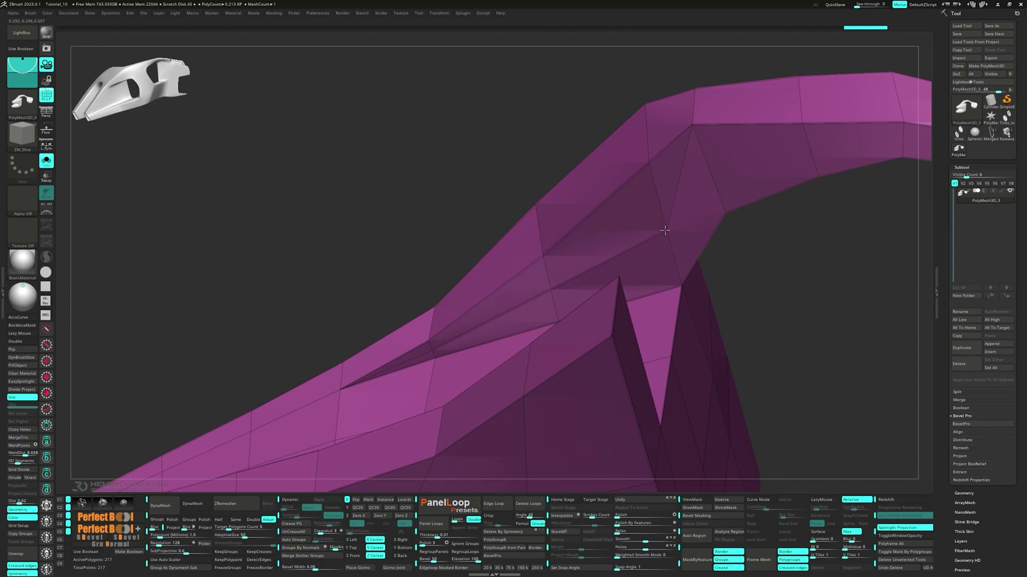
- Extend the slice to the arm's lower edge corner and delete the leftover diagonal edge beside it
click(666, 229)
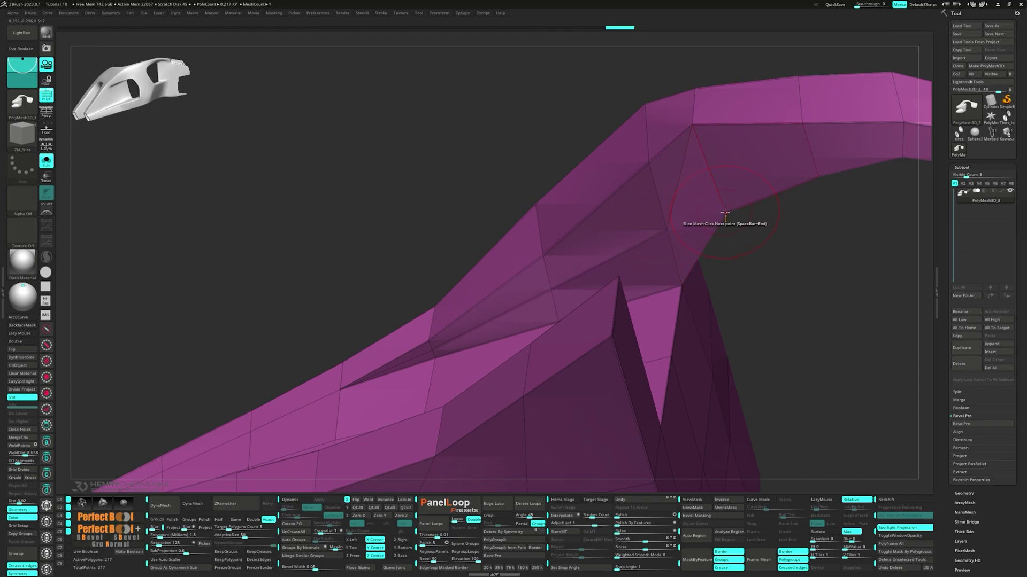
key(space)
key(space)
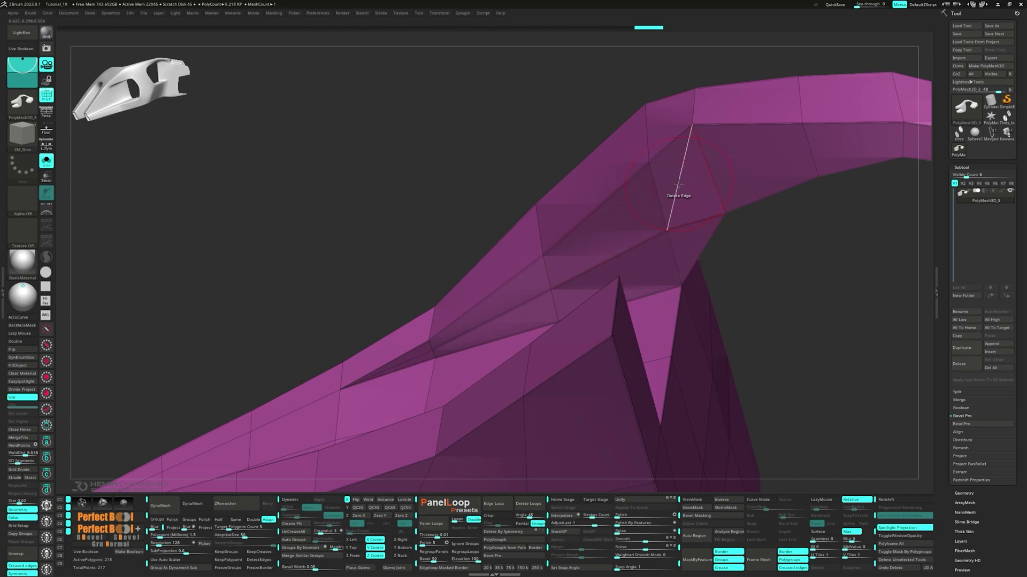
click(678, 195)
- Crease the new slice line with the EdgeLoop Partial target and turn Dynamic Subdivision back on
key(space)
click(556, 290)
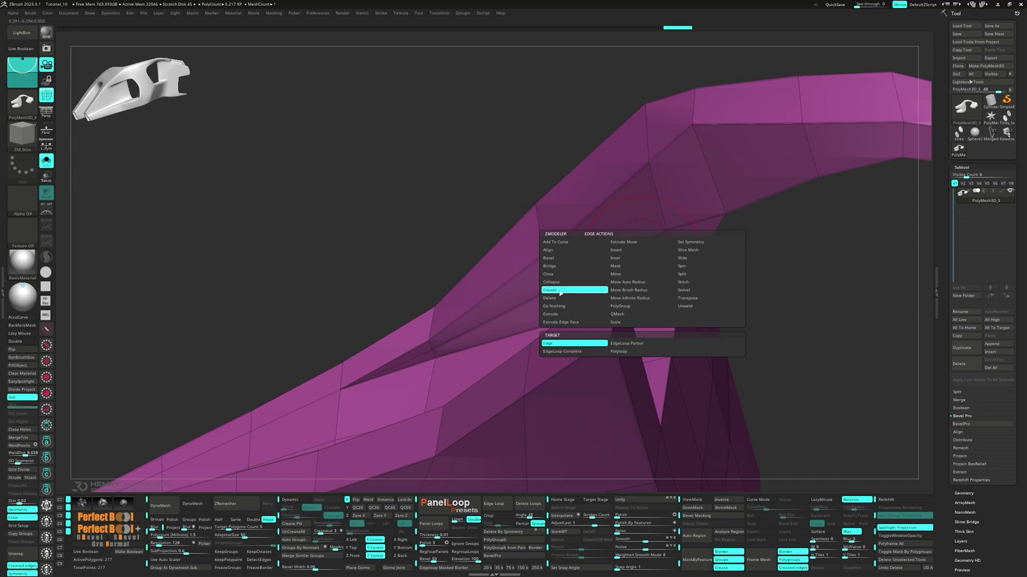
click(627, 344)
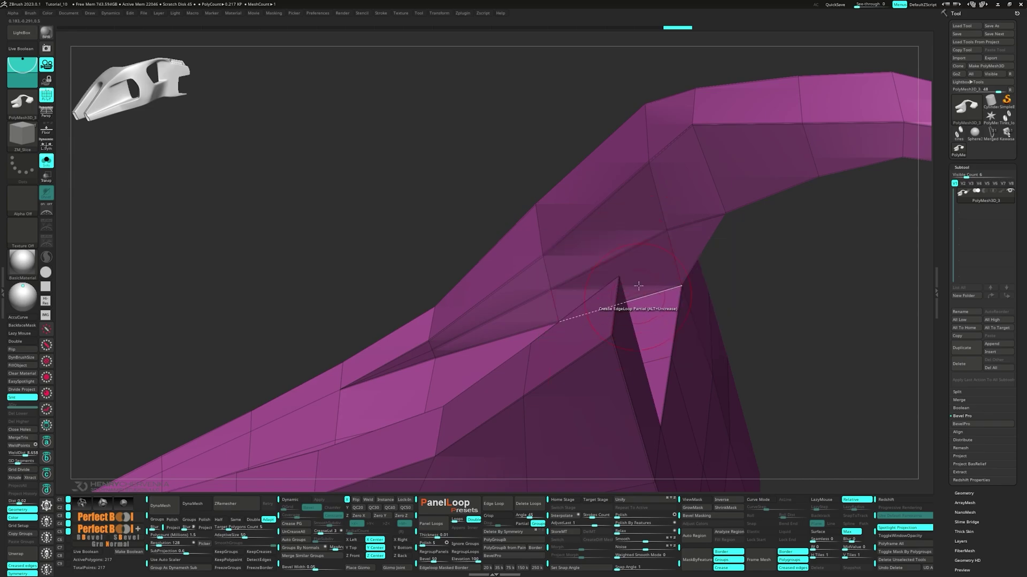
click(617, 255)
ctrl+right_drag(617, 255, 589, 241)
right_drag(679, 237, 571, 310)
key(d)
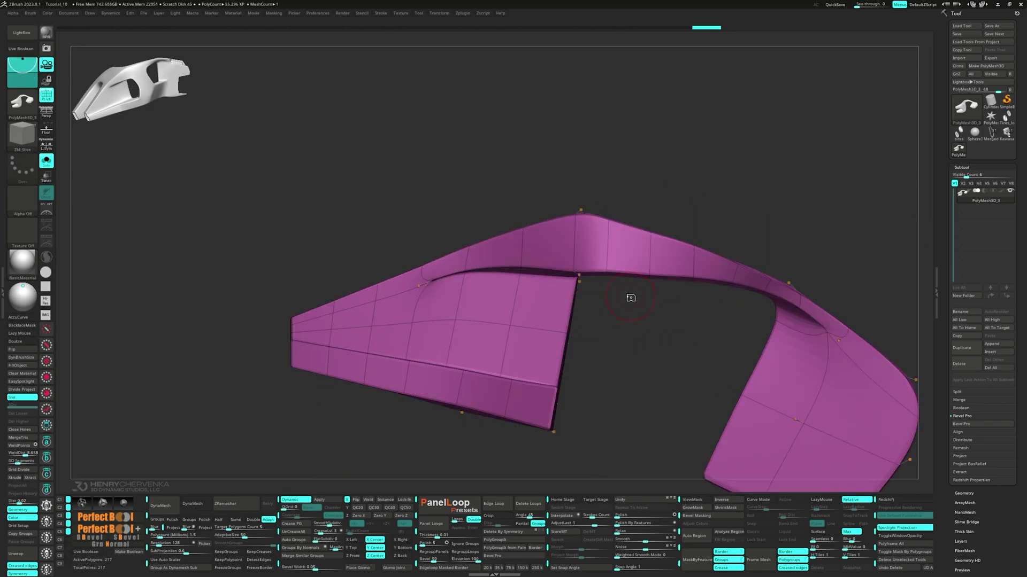
- Adjust the arm's shape near the panel's upper corner with the Move brush, checking it from several views
key(space)
click(693, 229)
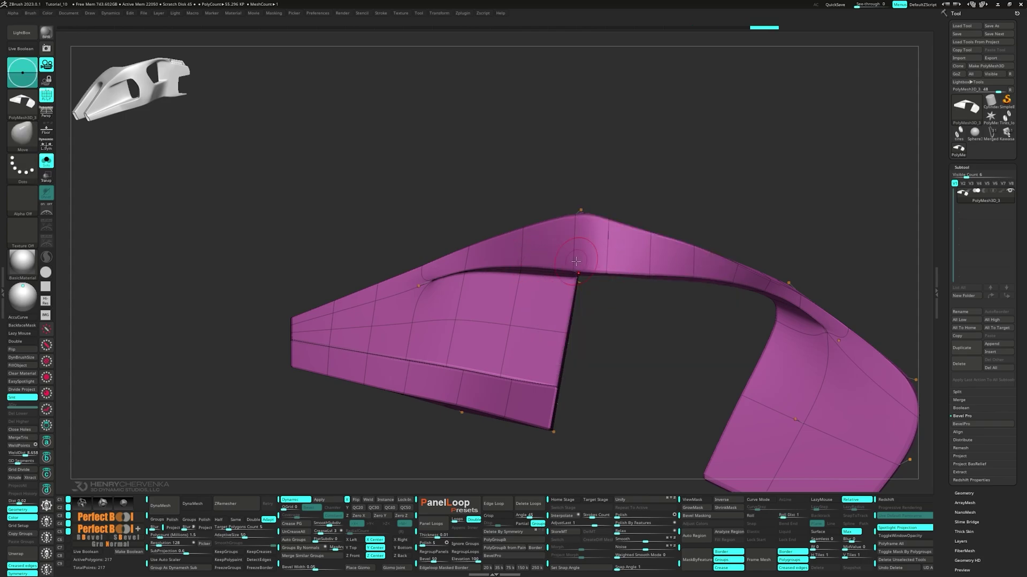
right_drag(576, 262, 520, 313)
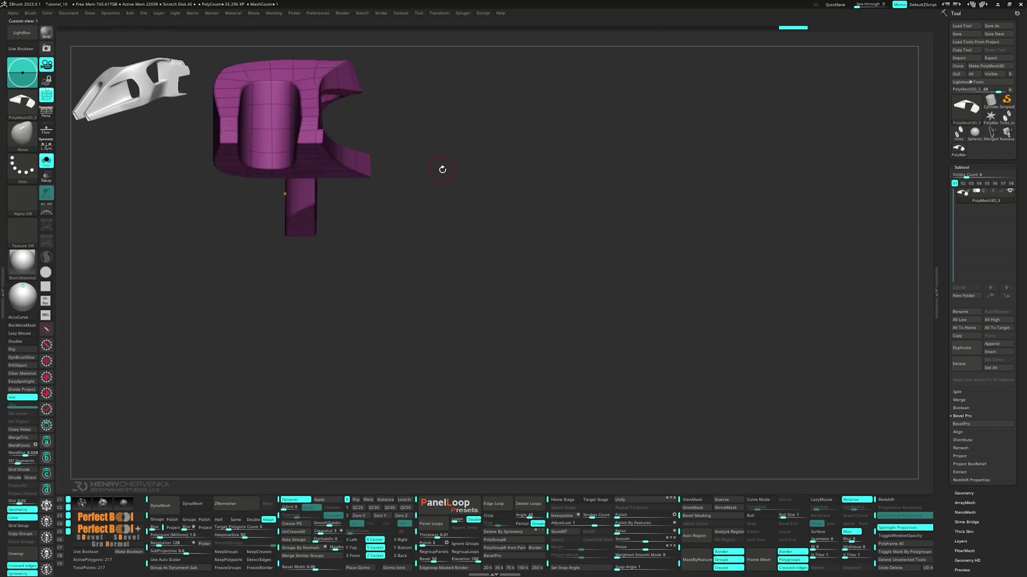
right_drag(442, 170, 401, 245)
right_drag(398, 148, 390, 327)
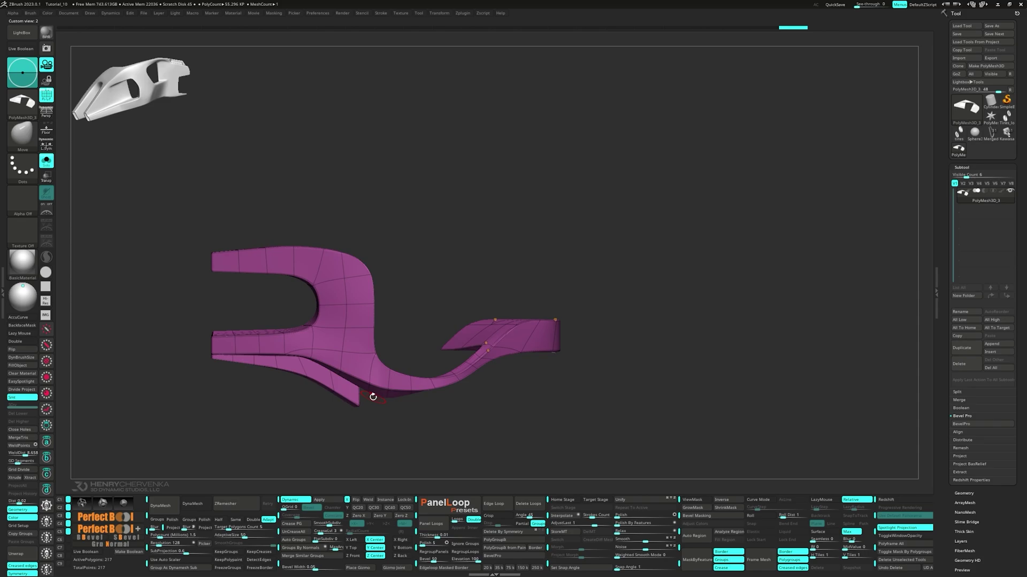
right_drag(373, 397, 295, 249)
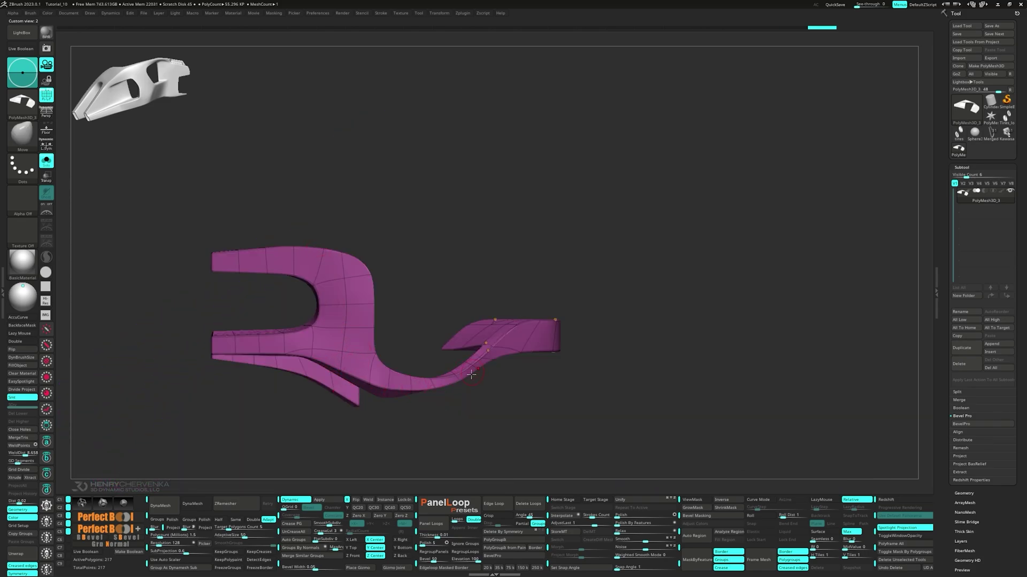
right_drag(471, 375, 457, 183)
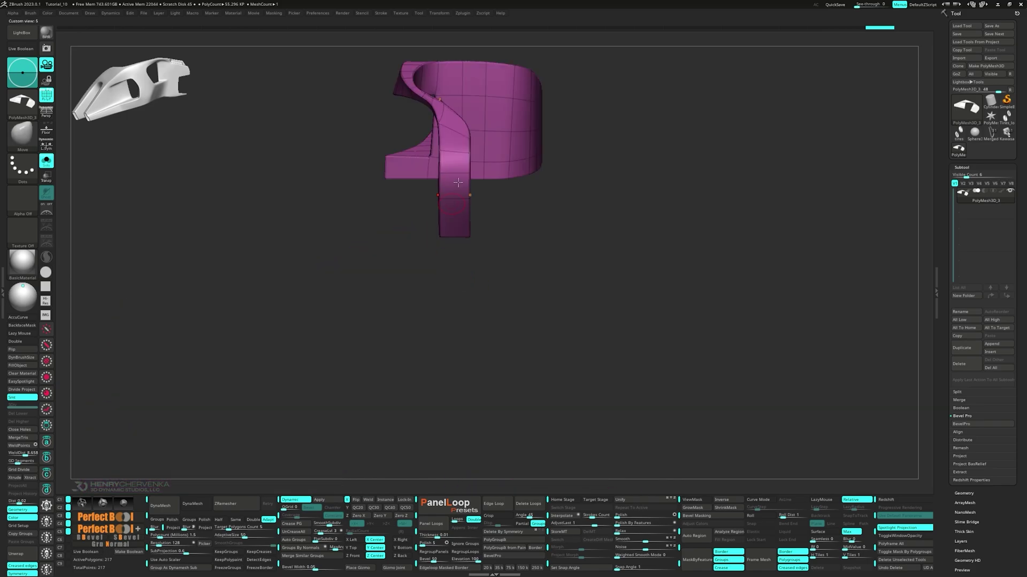
mouse_move(422, 112)
right_down()
mouse_move(435, 146)
mouse_move(435, 104)
mouse_move(450, 205)
mouse_move(383, 124)
mouse_move(419, 199)
mouse_move(615, 177)
mouse_move(676, 125)
right_up()
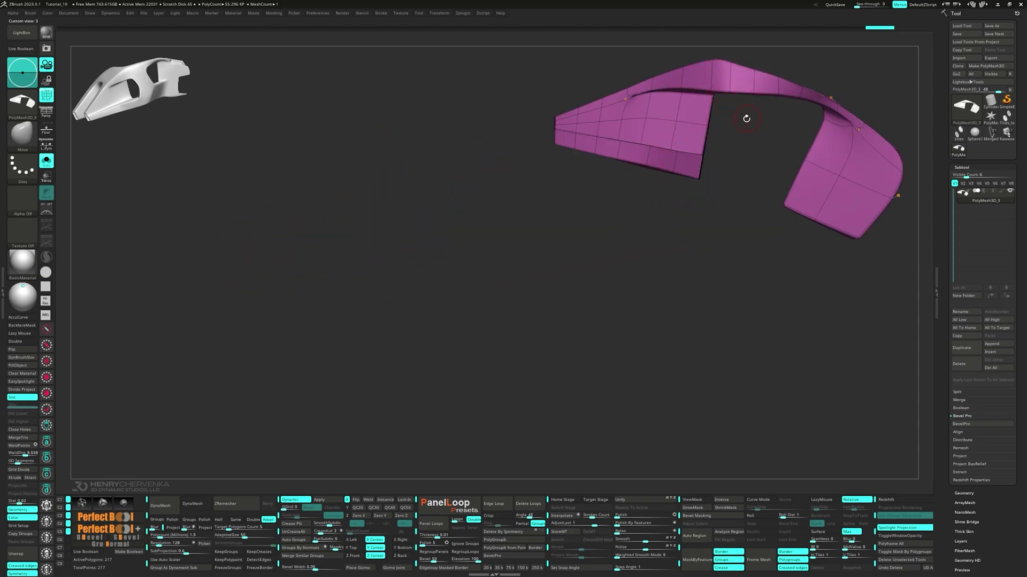
mouse_move(747, 119)
mouse_down()
mouse_move(740, 108)
mouse_move(733, 119)
mouse_up()
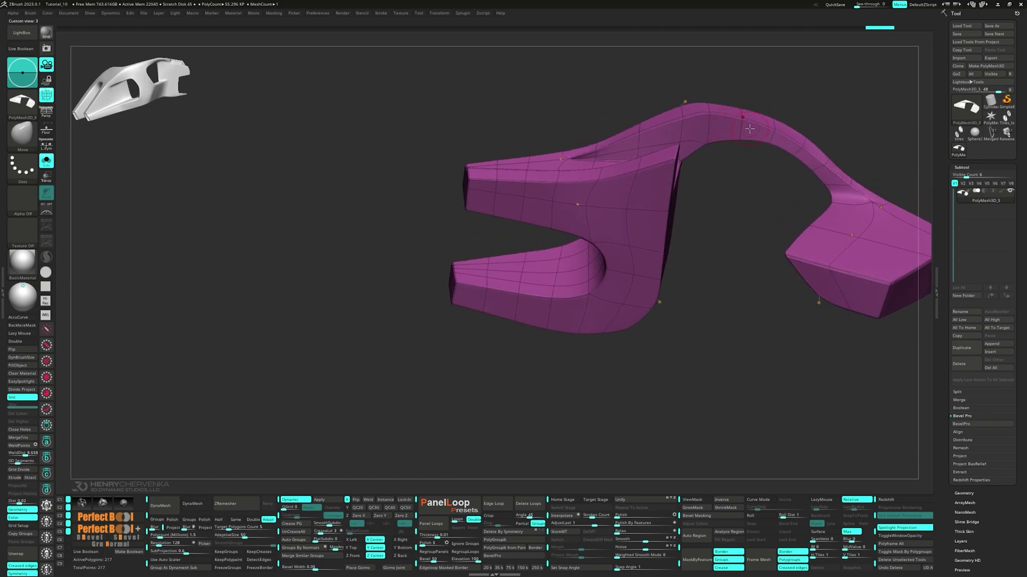
- Mark the arm's underside polygons beside the panel and extrude them downward into a thin block with QMesh
key(space)
click(750, 38)
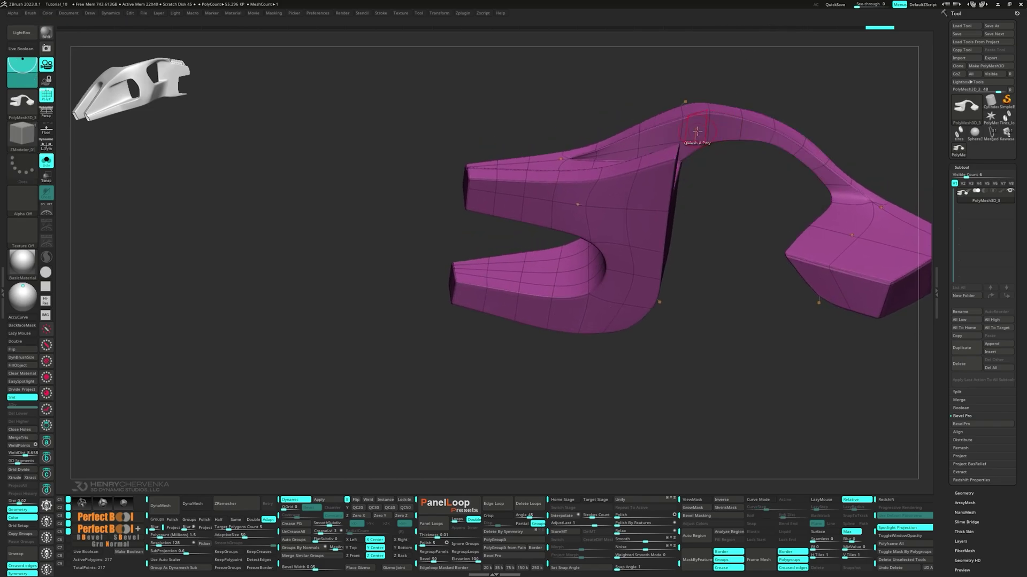
mouse_move(698, 131)
alt+mouse_down()
mouse_move(749, 130)
mouse_move(723, 128)
alt+mouse_up()
mouse_move(723, 128)
right_down()
mouse_move(711, 163)
mouse_move(748, 148)
right_up()
click(715, 139)
click(698, 131)
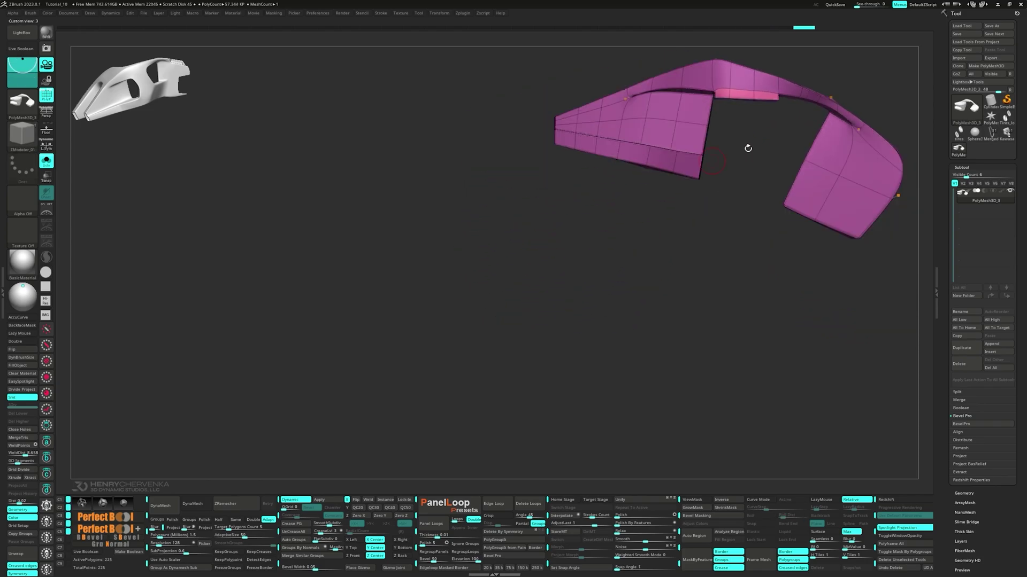
- Taper the extruded block's lower end corners with the Move Infinite Depth brush
key(space)
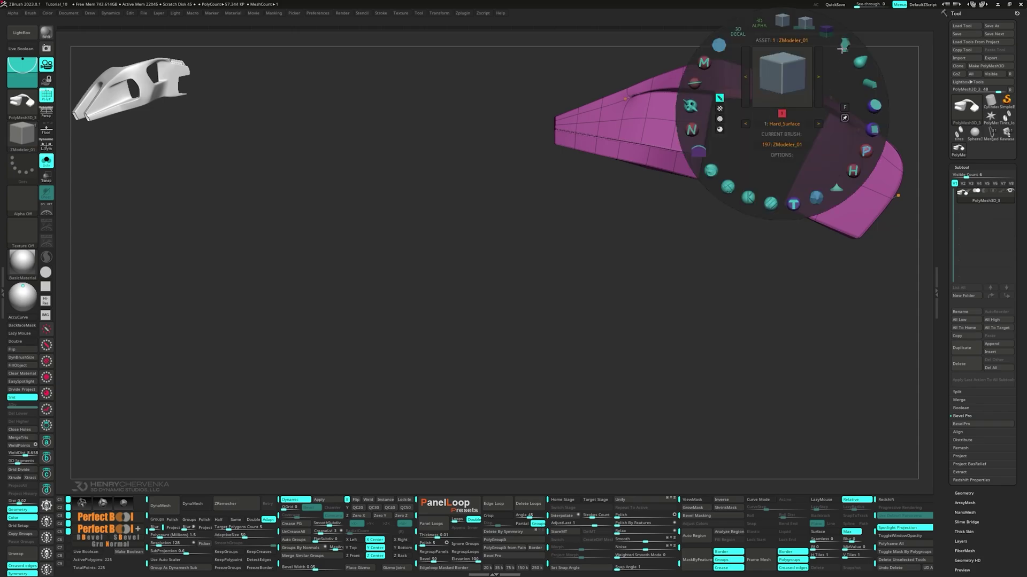
click(784, 102)
key(s)
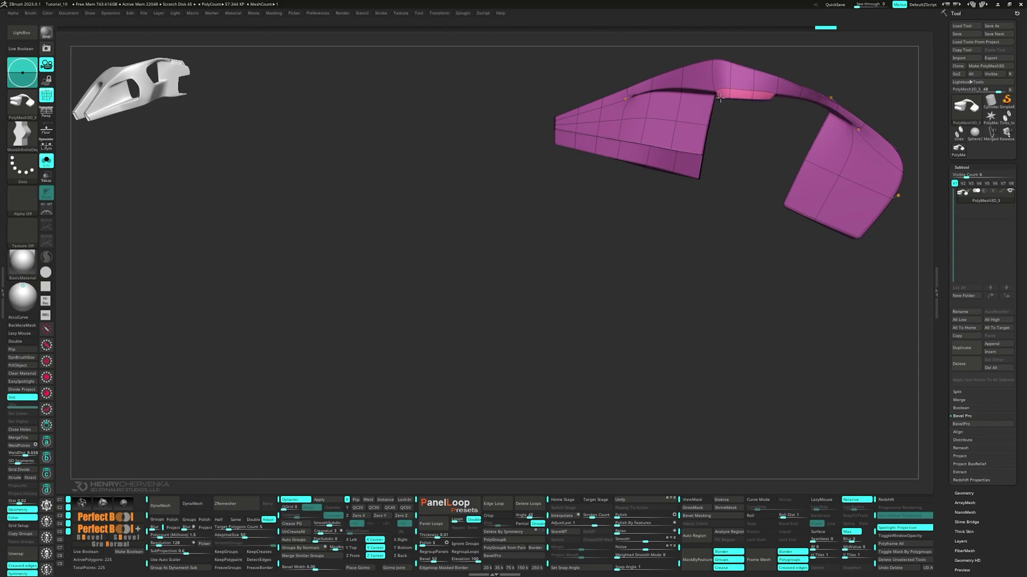
mouse_move(728, 101)
right_down()
mouse_move(710, 104)
mouse_move(717, 115)
right_up()
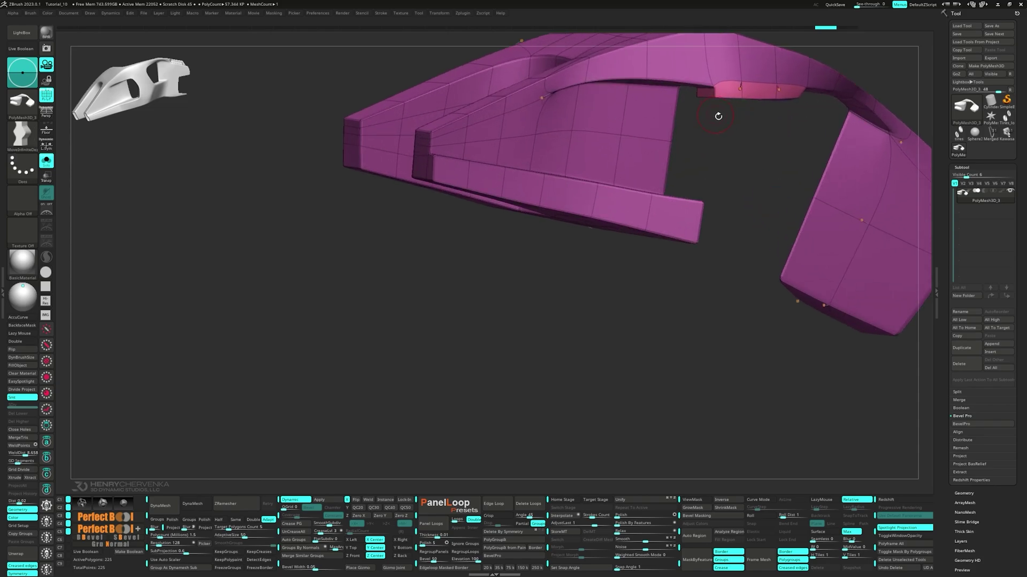
- Mask everything except the extruded block, adjust the block with the transform gizmo, and clear the mask
ctrl+drag(735, 122, 691, 94)
ctrl+click(740, 118)
key(w)
right_drag(740, 117, 718, 96)
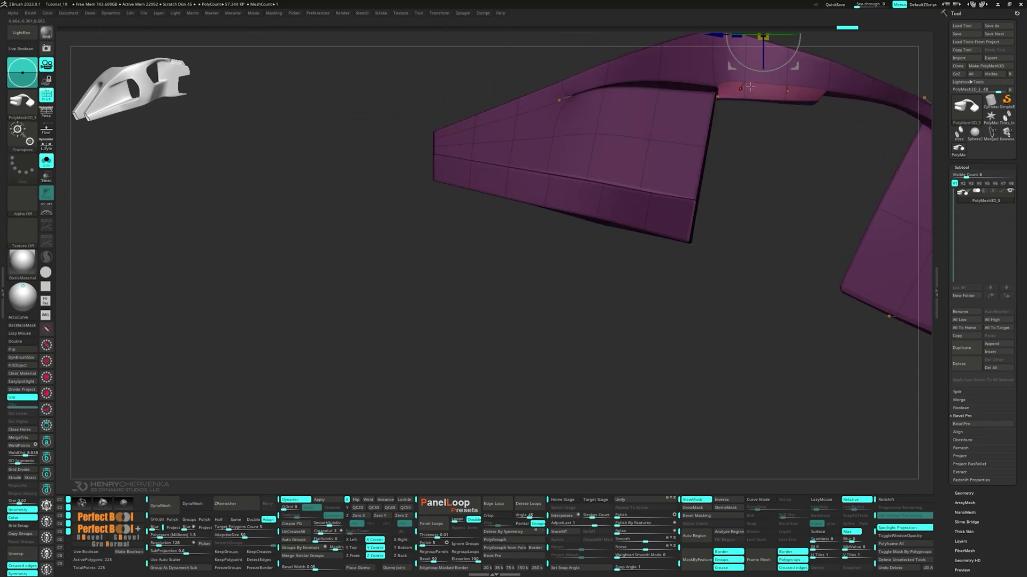
alt+right_drag(718, 34, 714, 73)
drag(714, 72, 723, 93)
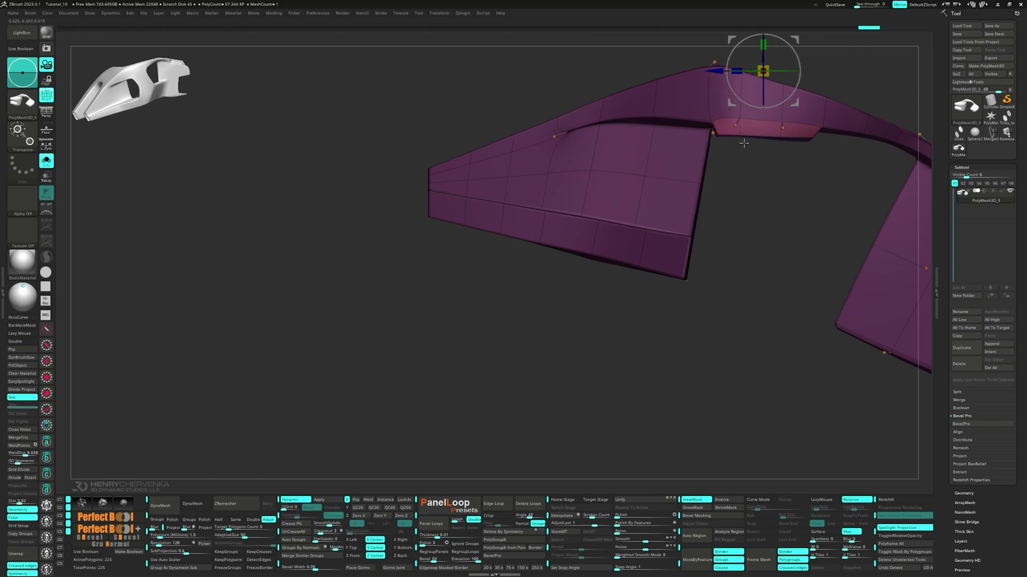
mouse_move(744, 146)
ctrl+right_down()
mouse_move(742, 31)
mouse_move(746, 143)
ctrl+right_up()
ctrl+click(790, 140)
key(q)
mouse_move(746, 144)
ctrl+right_down()
mouse_move(754, 191)
mouse_move(753, 172)
ctrl+right_up()
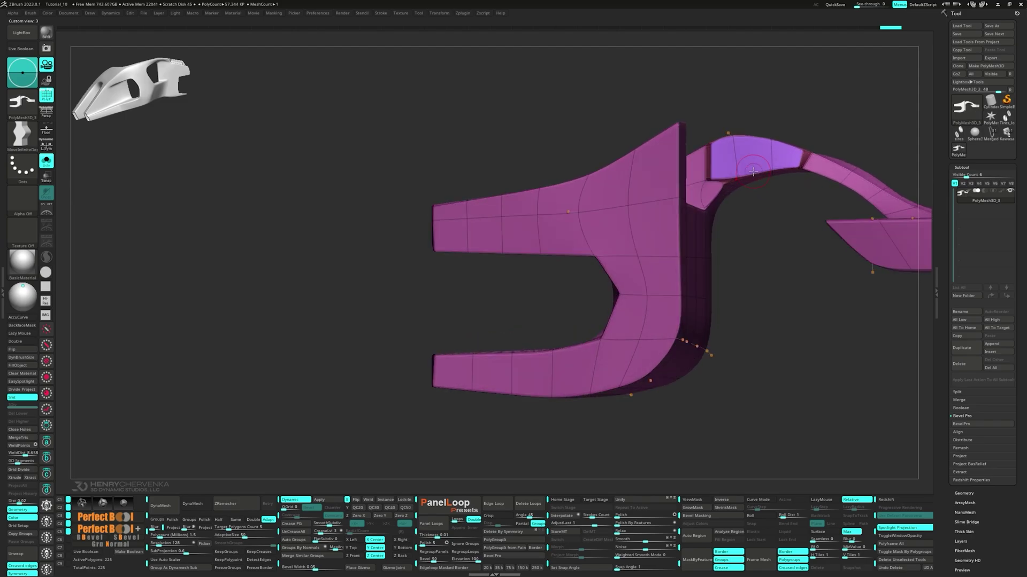
- Narrow and slant the block's lower face with the Move brush, working from the underside and both ends of the panel
key(space)
click(831, 124)
key(s)
drag(735, 176, 731, 150)
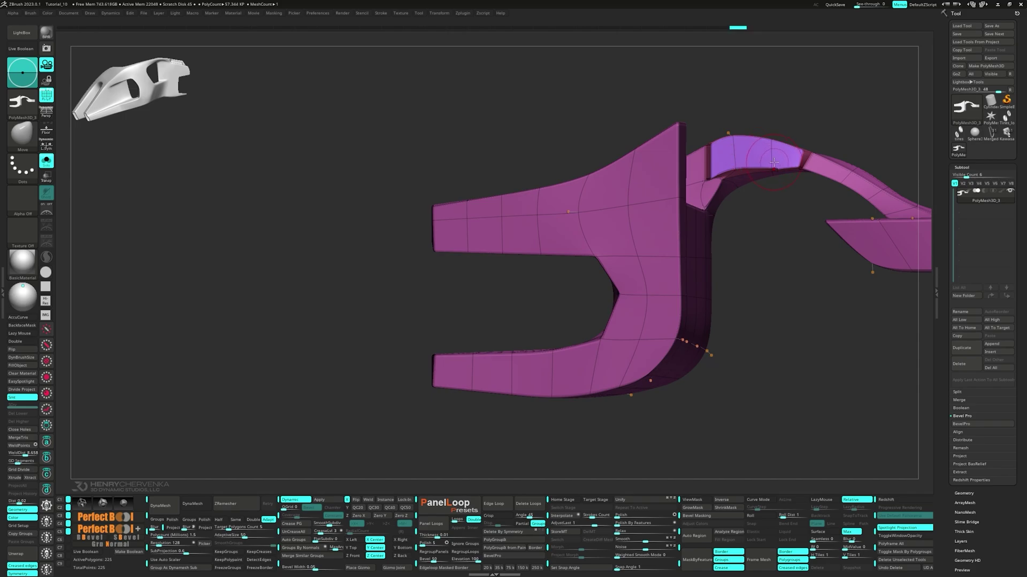
right_drag(722, 162, 742, 169)
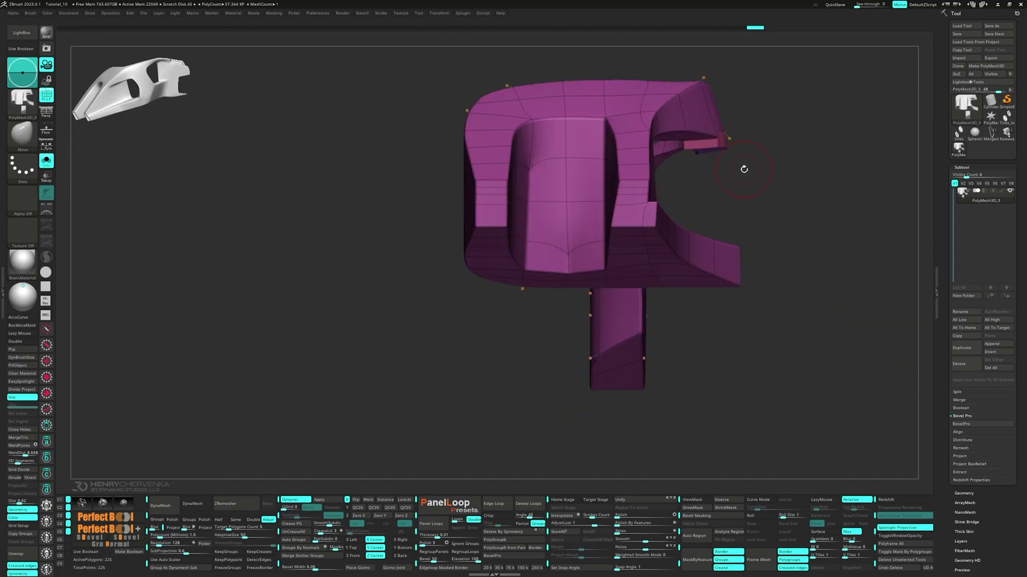
key(shift)
key(shift+grave)
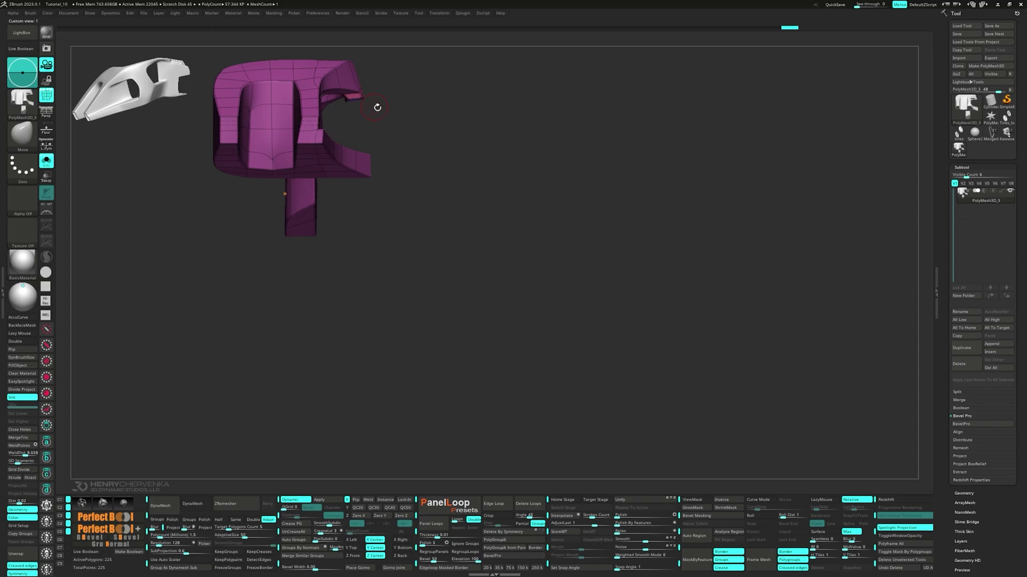
drag(377, 107, 328, 120)
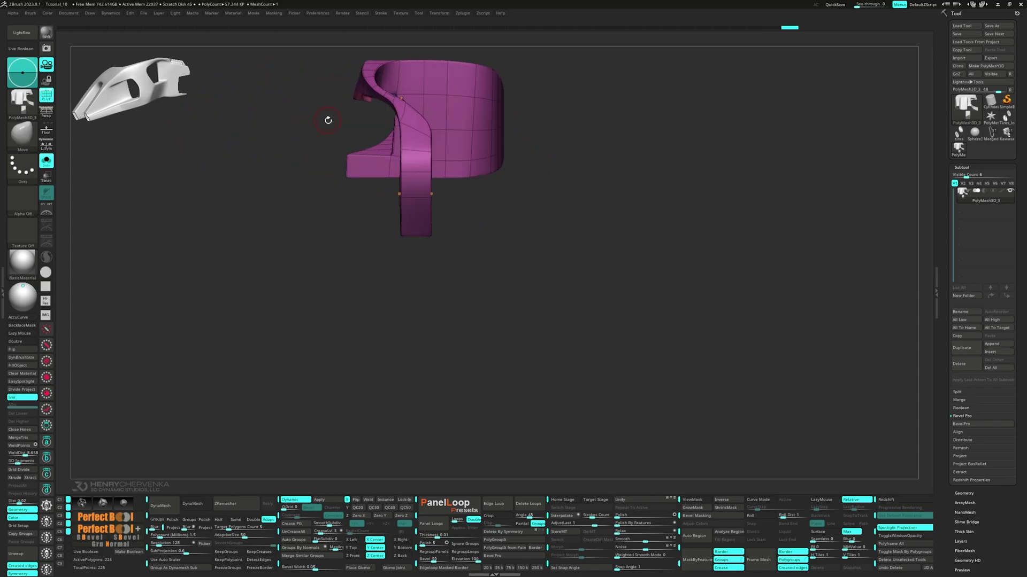
key(shift+grave)
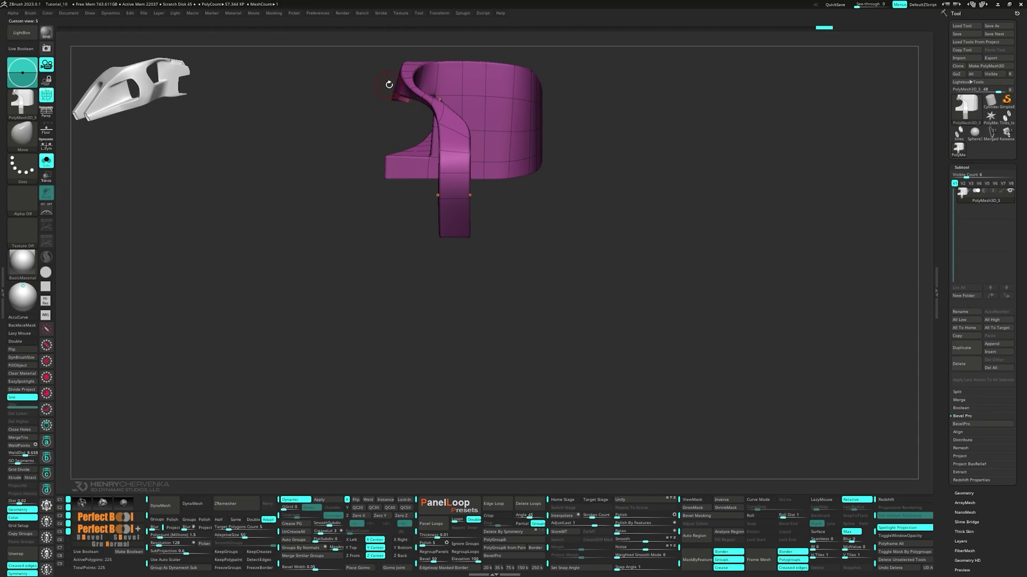
drag(388, 84, 422, 112)
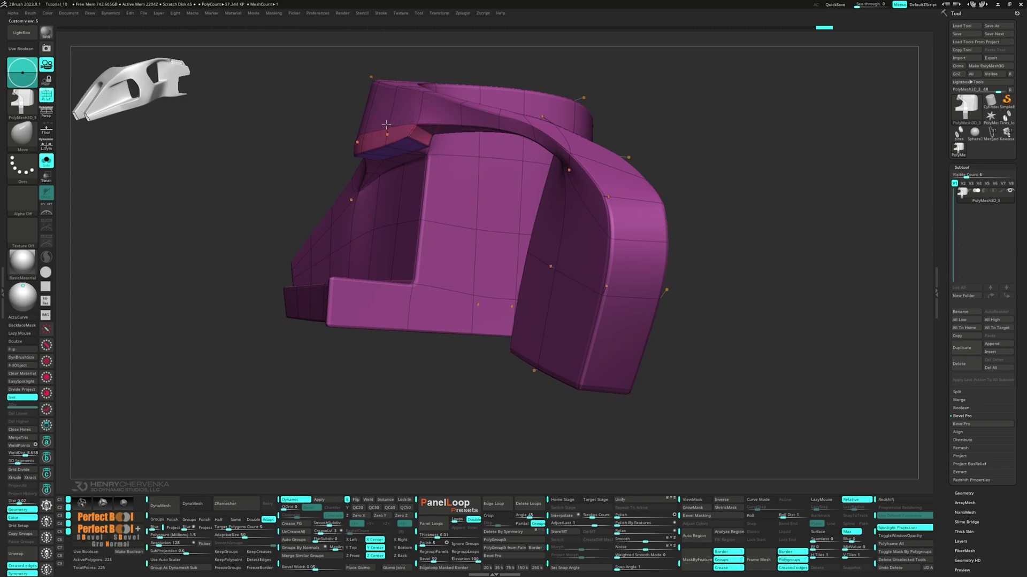
- Rework the end of the block with the ZModeler brush and select the Move brush for refining its underside
mouse_move(380, 123)
right_down()
mouse_move(389, 103)
mouse_move(414, 106)
mouse_move(419, 139)
mouse_move(513, 180)
mouse_move(480, 172)
right_up()
key(space)
click(523, 93)
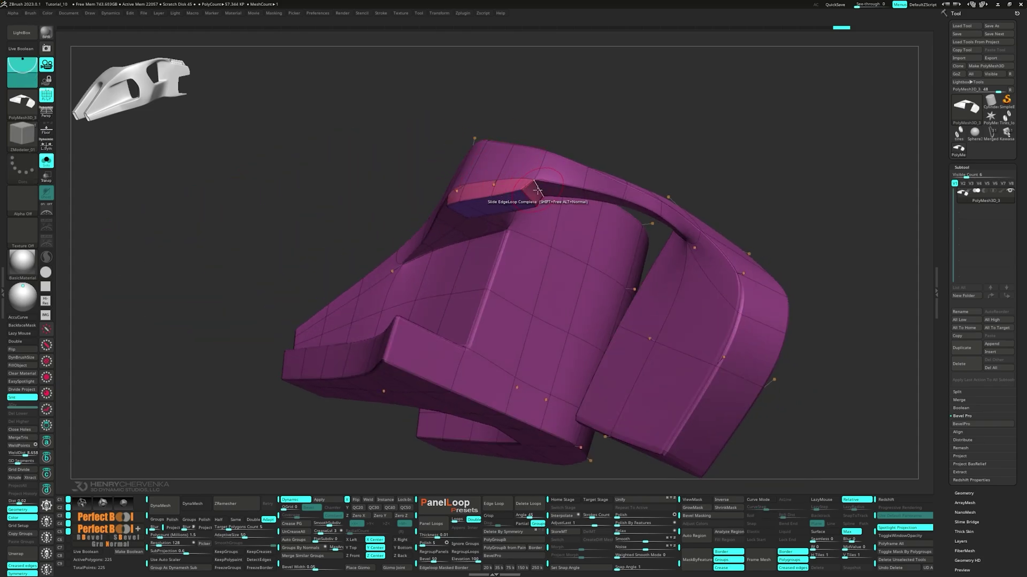
key(space)
click(454, 242)
click(454, 242)
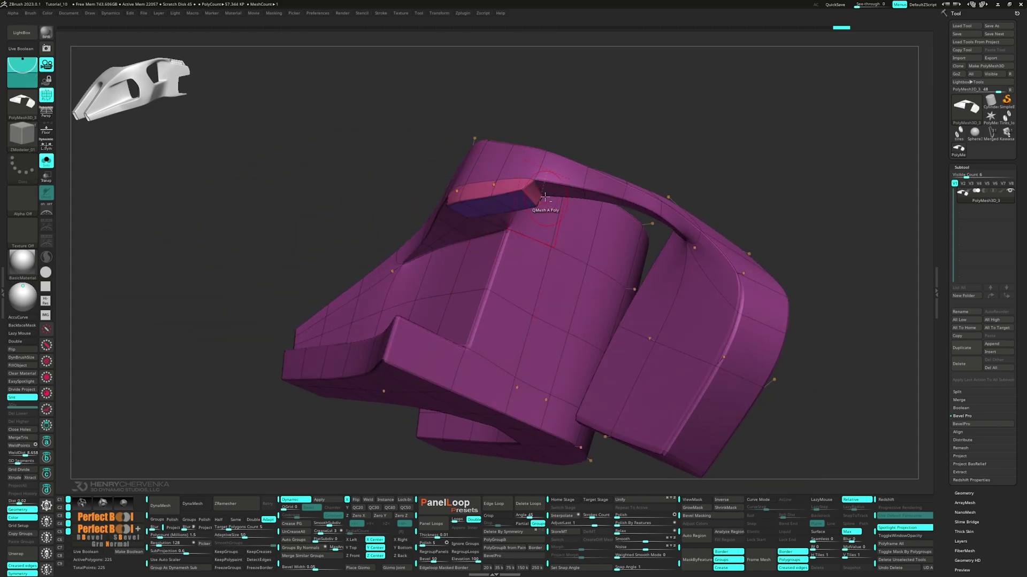
mouse_move(476, 203)
right_down()
mouse_move(435, 207)
mouse_move(429, 143)
mouse_move(454, 155)
right_up()
click(448, 206)
key(space)
click(598, 155)
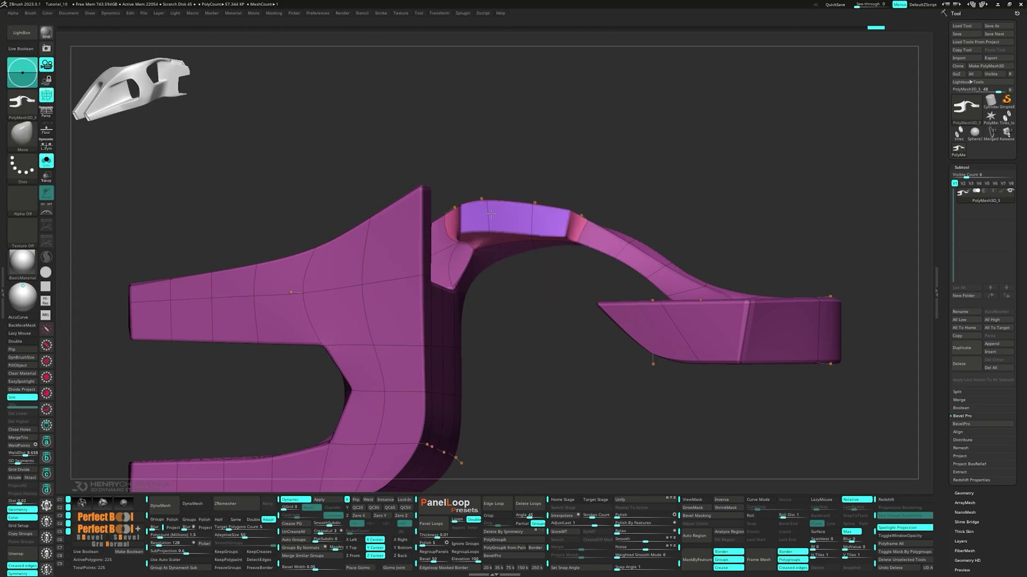
- Merge the panel's polygroups into one and check its smoothed shape without the wireframe
right_drag(533, 223, 529, 137)
key(shift+f)
right_drag(544, 177, 539, 264)
key(shift+2)
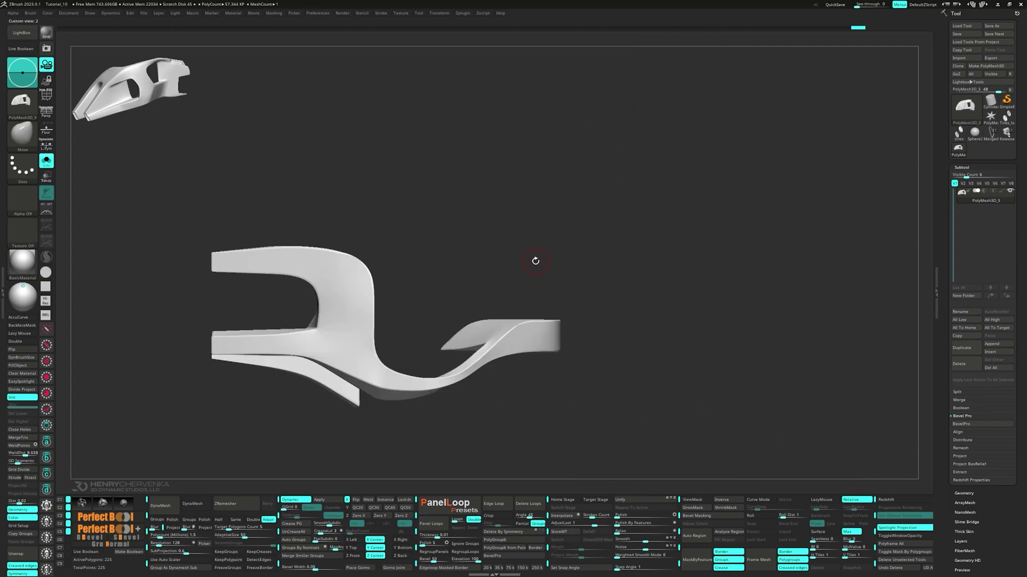
key(shift+f)
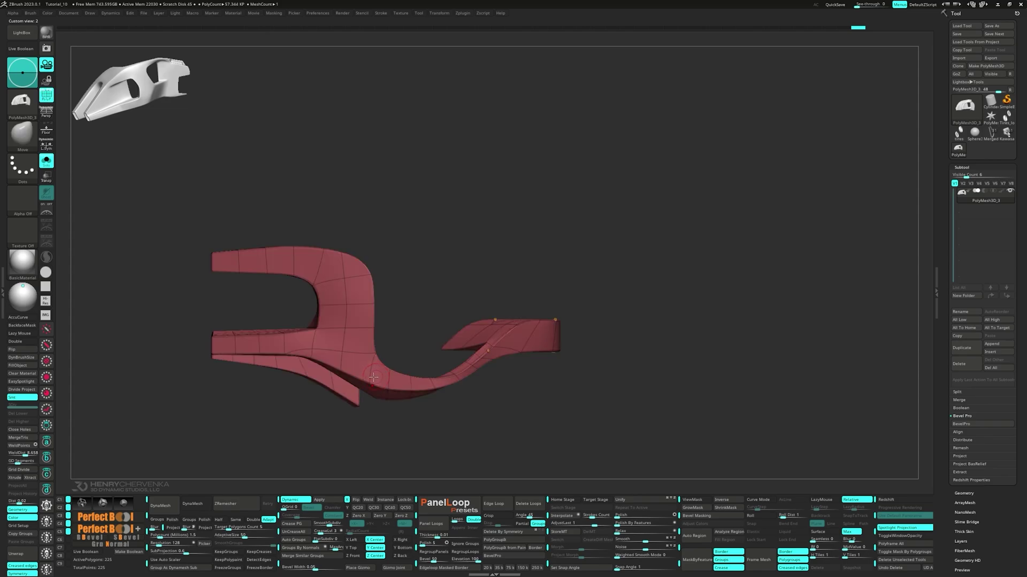
key(shift+f)
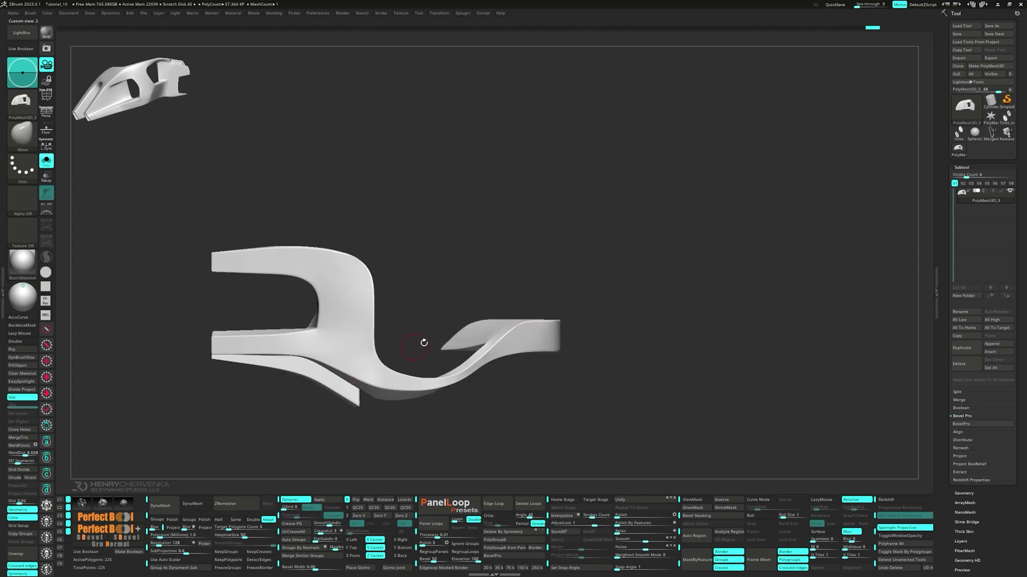
click(46, 345)
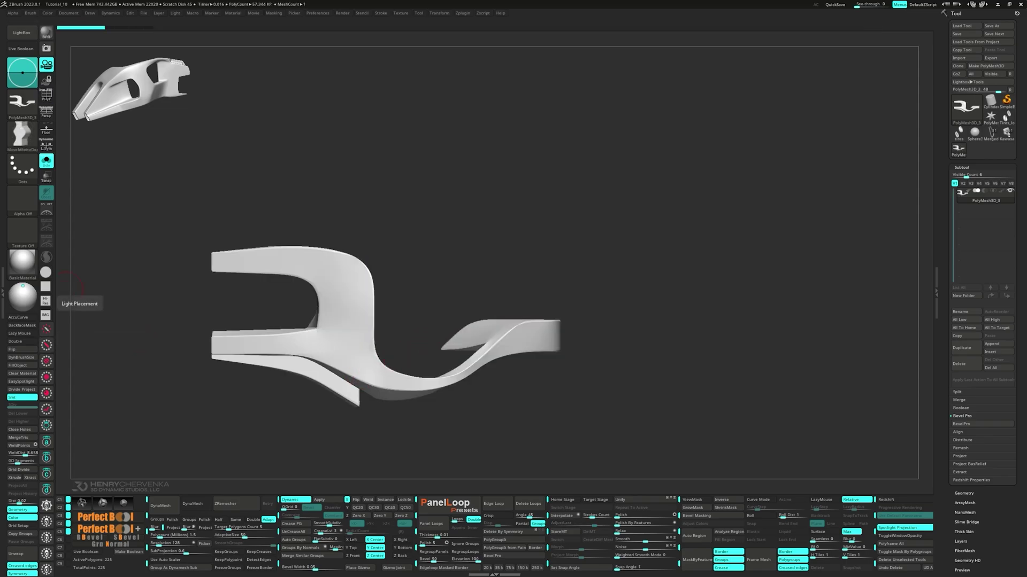
- Show the wireframe and isolate the block's underside polygons with ZModeler's Transpose action
right_drag(540, 256, 669, 217)
key(shift+f)
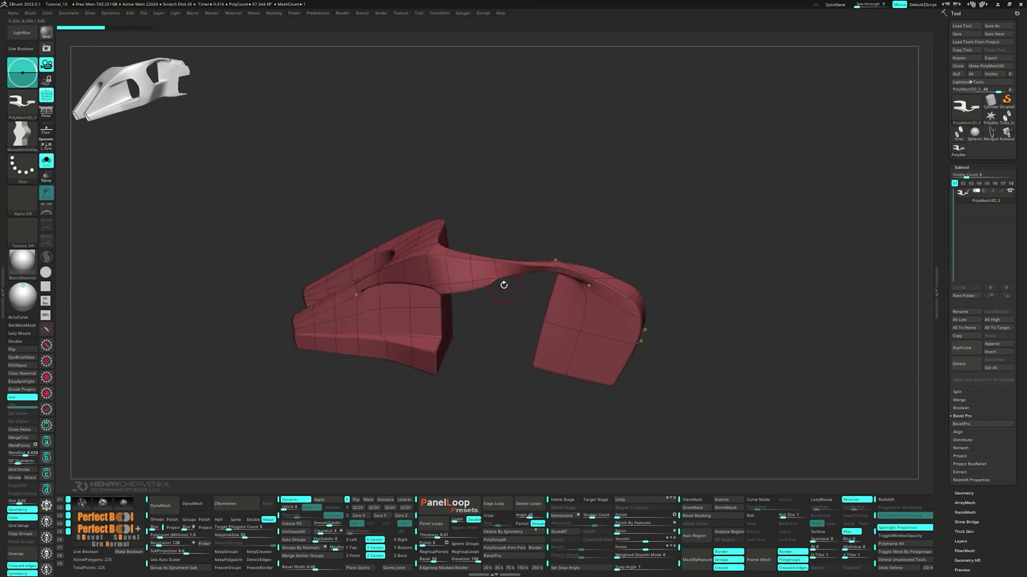
mouse_move(504, 283)
right_down()
mouse_move(487, 259)
mouse_move(520, 275)
right_up()
alt+right_drag(519, 275, 579, 212)
key(space)
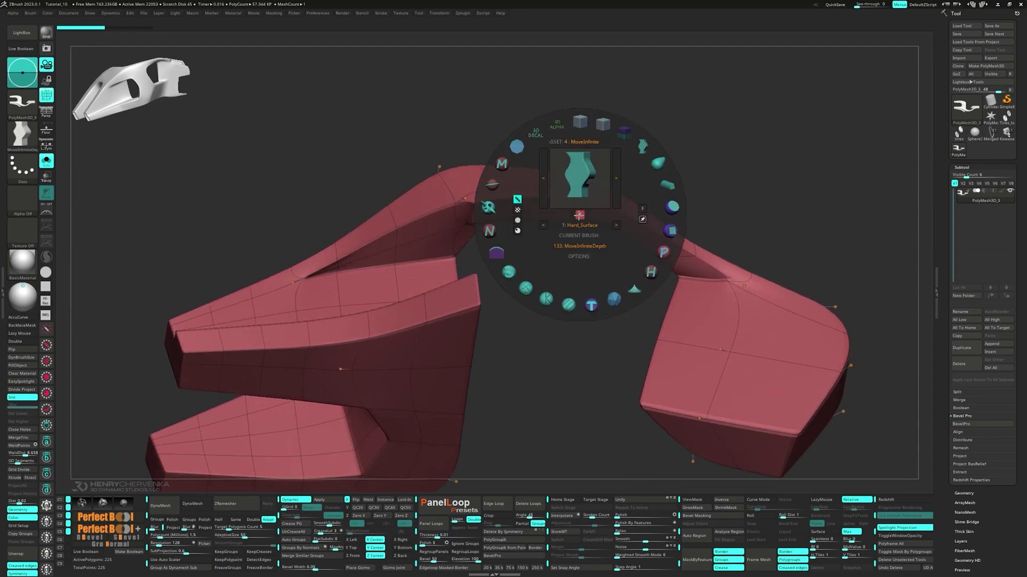
click(580, 125)
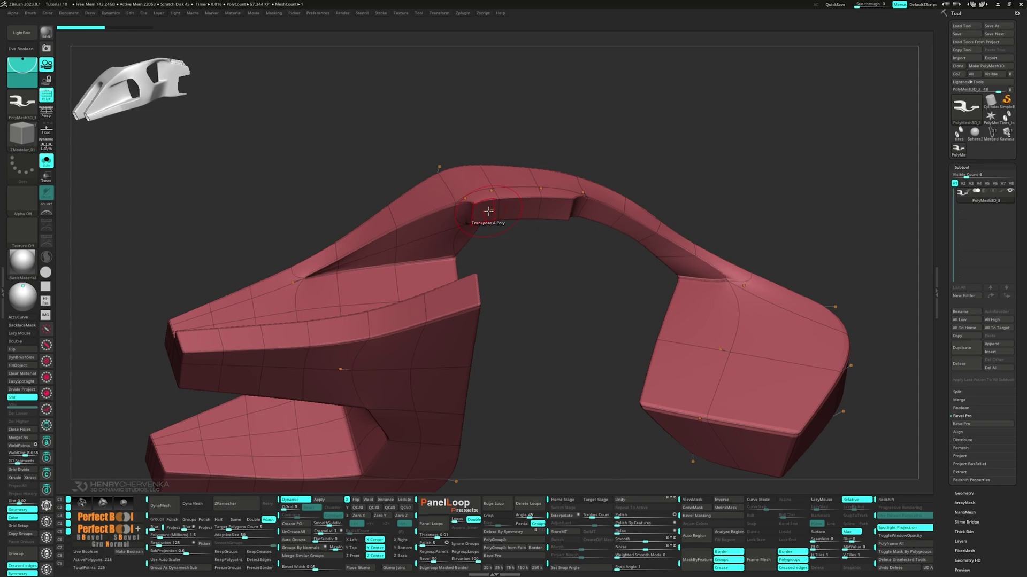
click(528, 212)
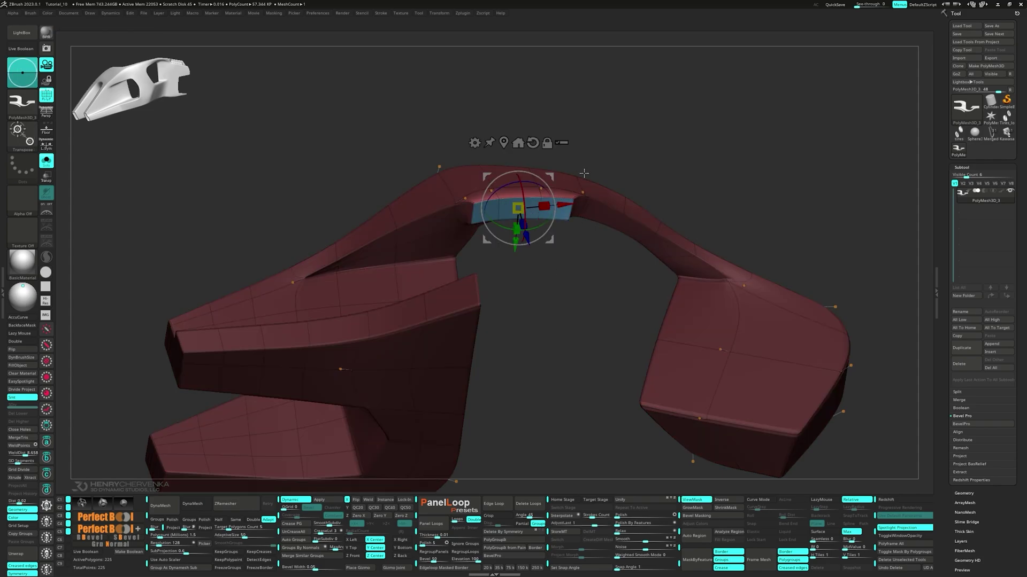
- Extrude the isolated underside downward with the gizmo into a long tab hanging from the arm
drag(584, 174, 581, 234)
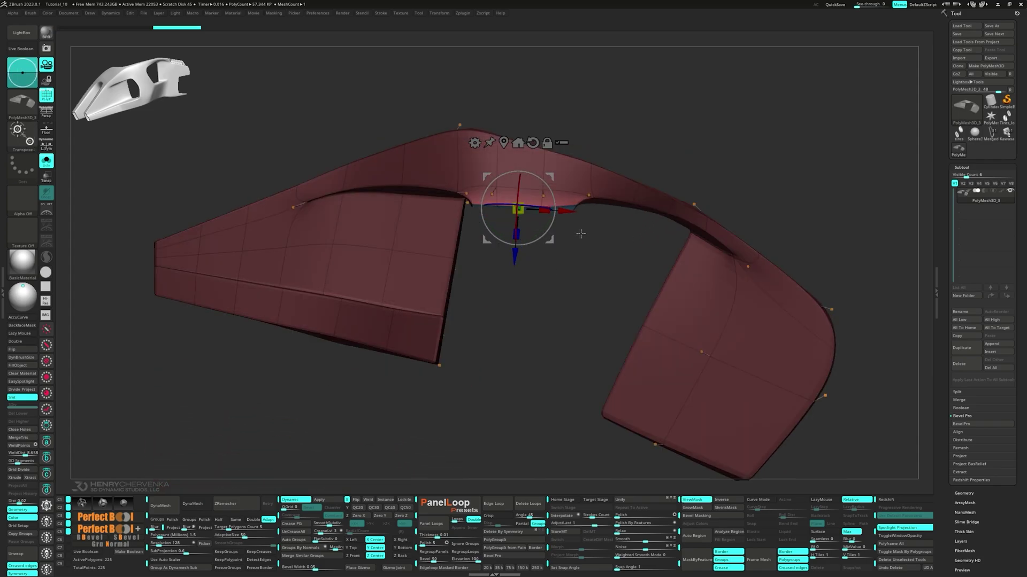
key(shift+3)
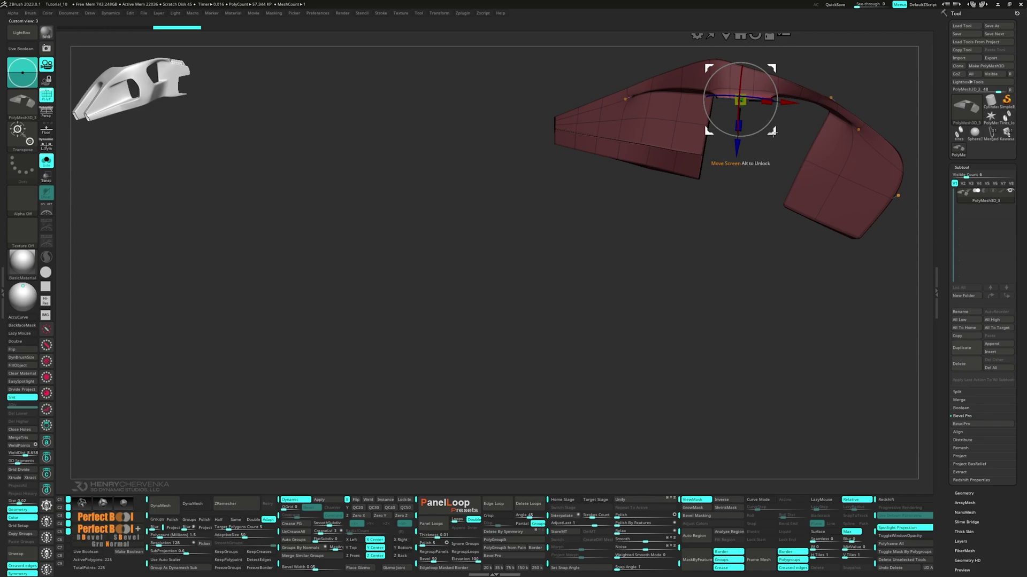
mouse_move(772, 132)
ctrl+mouse_down()
mouse_move(776, 165)
mouse_move(767, 138)
ctrl+mouse_up()
ctrl+drag(705, 220, 731, 109)
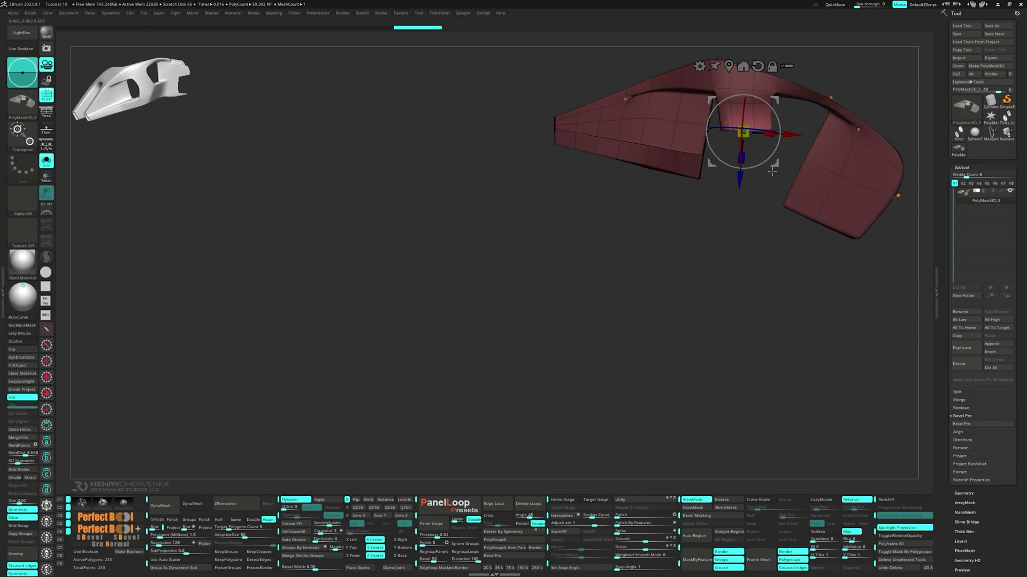
drag(776, 169, 765, 204)
- Slant the tab's lower edge with the Move Infinite Depth brush
key(q)
key(space)
click(739, 146)
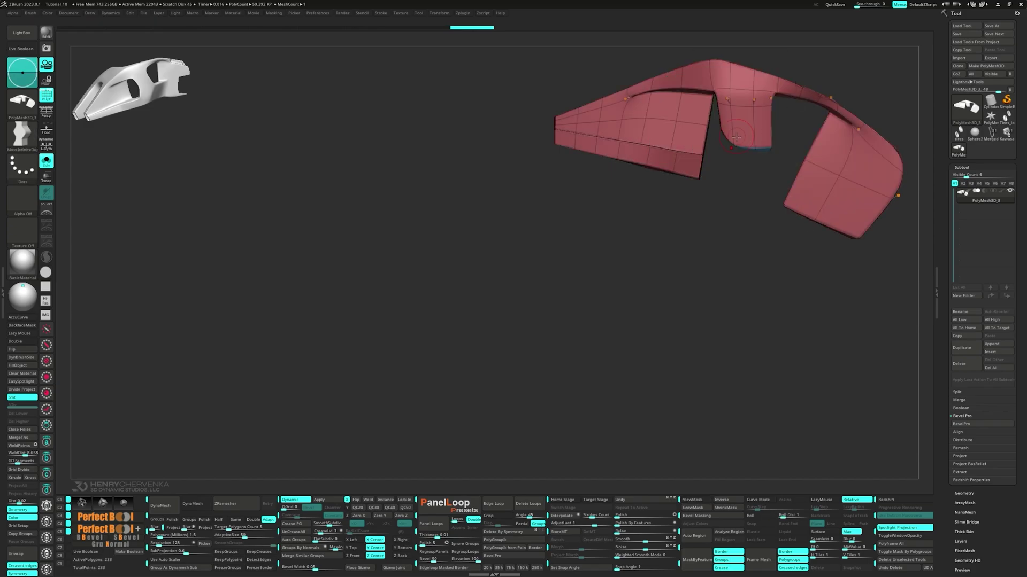
mouse_move(758, 149)
mouse_down()
mouse_move(745, 133)
mouse_move(768, 143)
mouse_move(722, 128)
mouse_move(769, 145)
mouse_up()
- Mask everything except the tab, adjust the tilt of its lower end with the Move brush, and clear the mask
ctrl+click(734, 211)
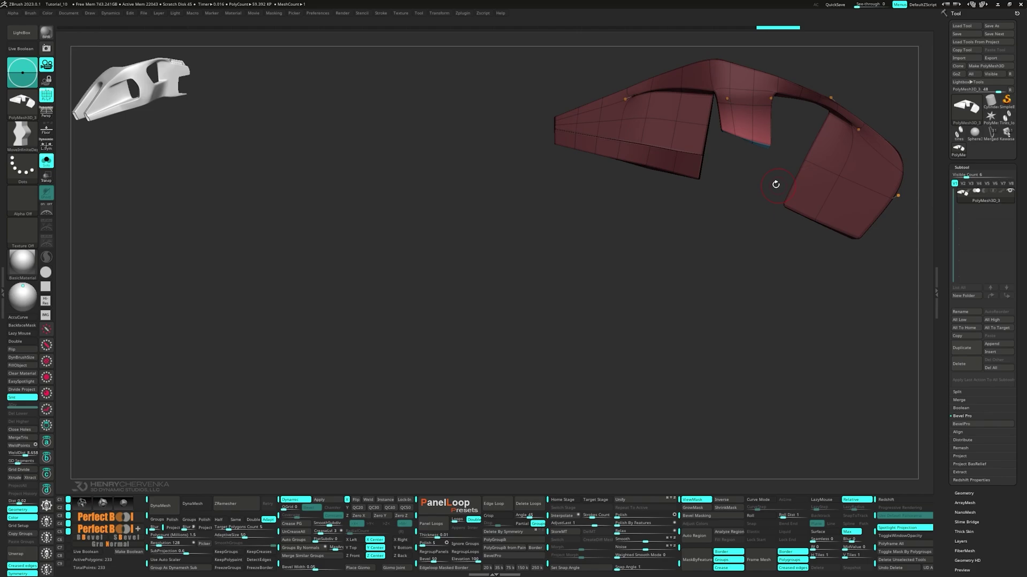
shift+drag(563, 186, 467, 186)
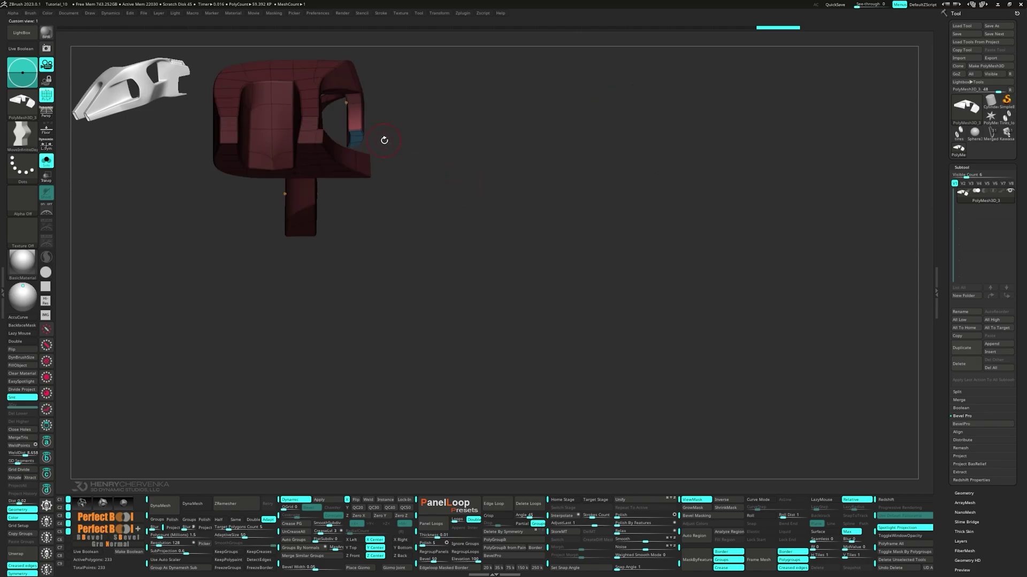
key(space)
click(346, 149)
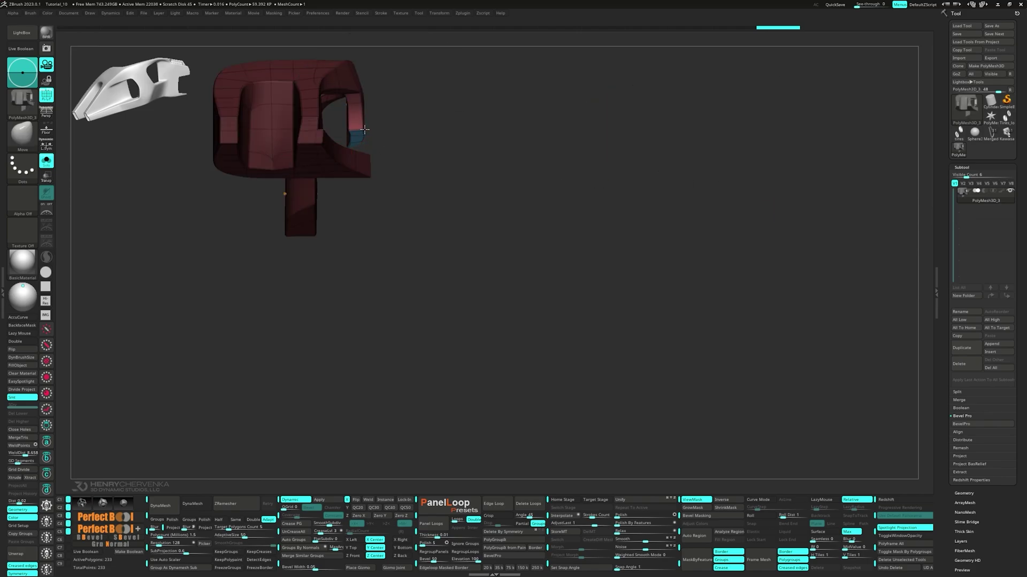
mouse_move(364, 130)
mouse_down()
mouse_move(349, 130)
mouse_move(363, 129)
mouse_up()
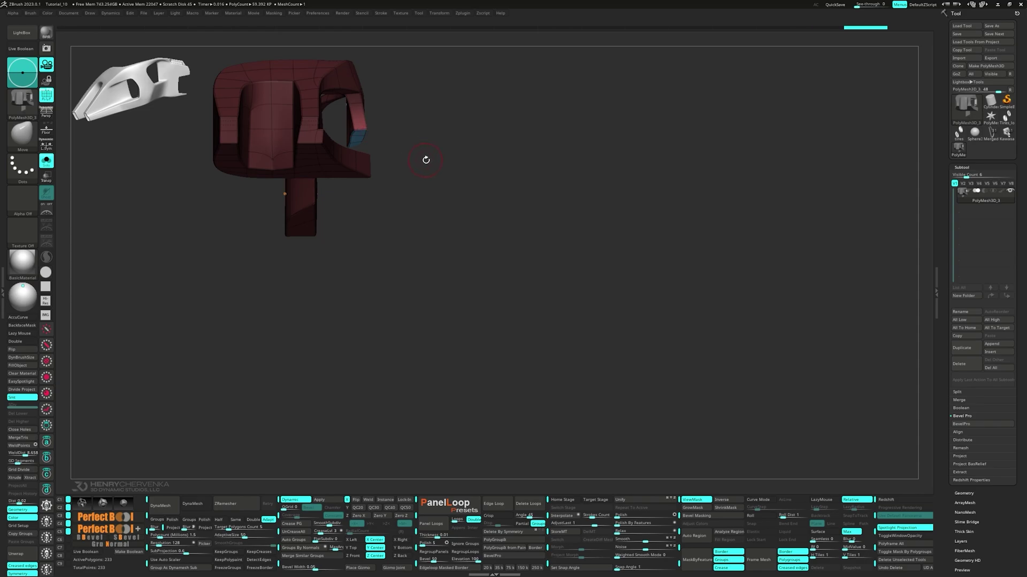
drag(426, 159, 359, 177)
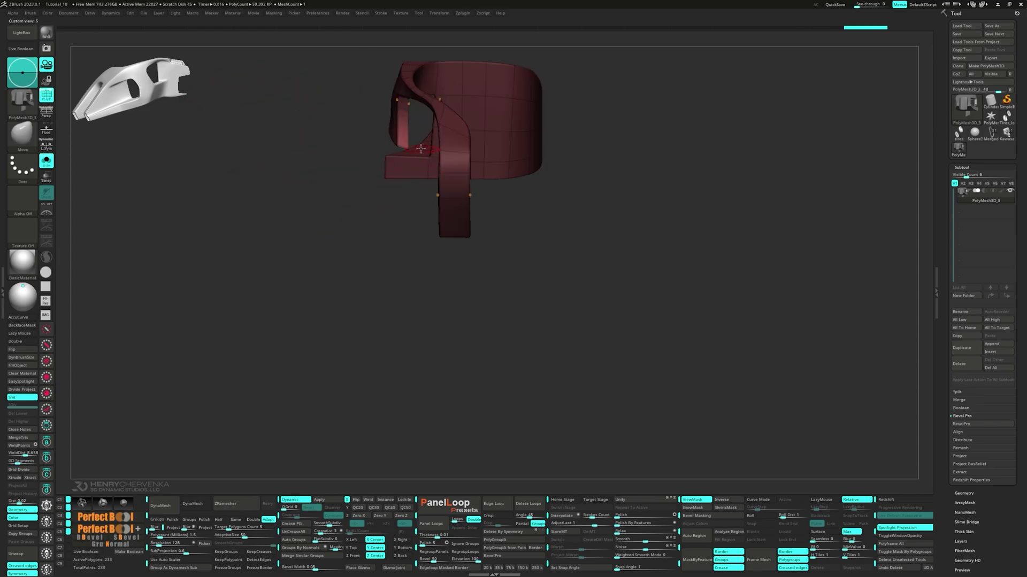
mouse_move(414, 145)
mouse_down()
mouse_move(393, 144)
mouse_move(415, 122)
mouse_move(422, 192)
mouse_move(422, 178)
mouse_move(392, 176)
mouse_up()
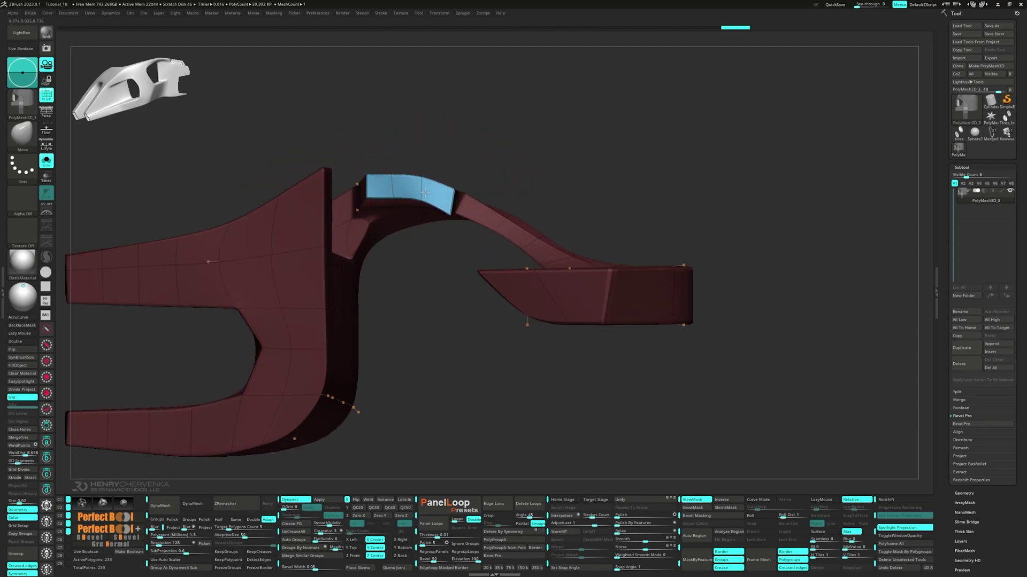
right_drag(425, 192, 419, 258)
ctrl+drag(422, 262, 438, 279)
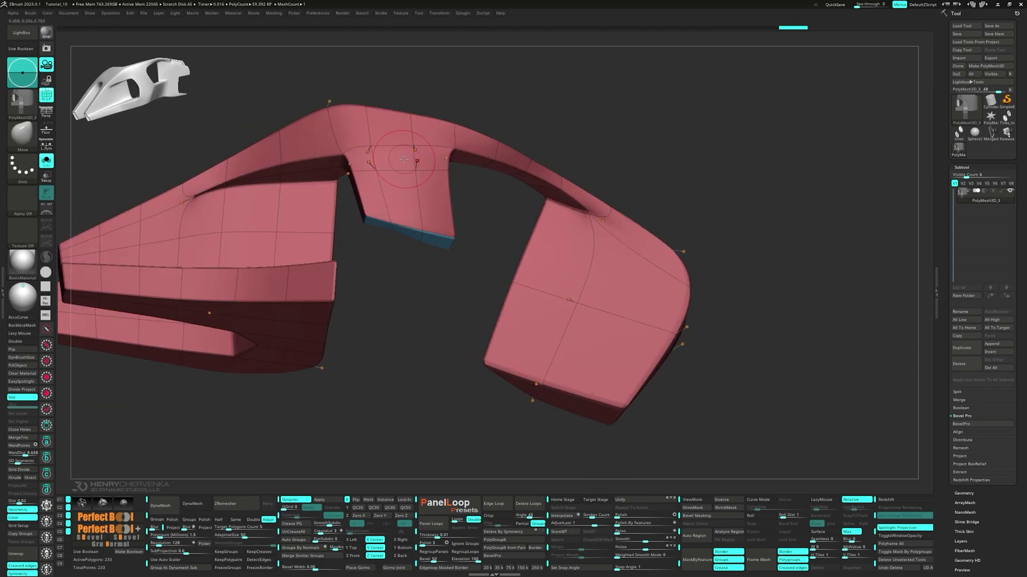
- Reposition the edge loop near the tab's upper end farther down the tab with the ZModeler brush
key(space)
click(405, 69)
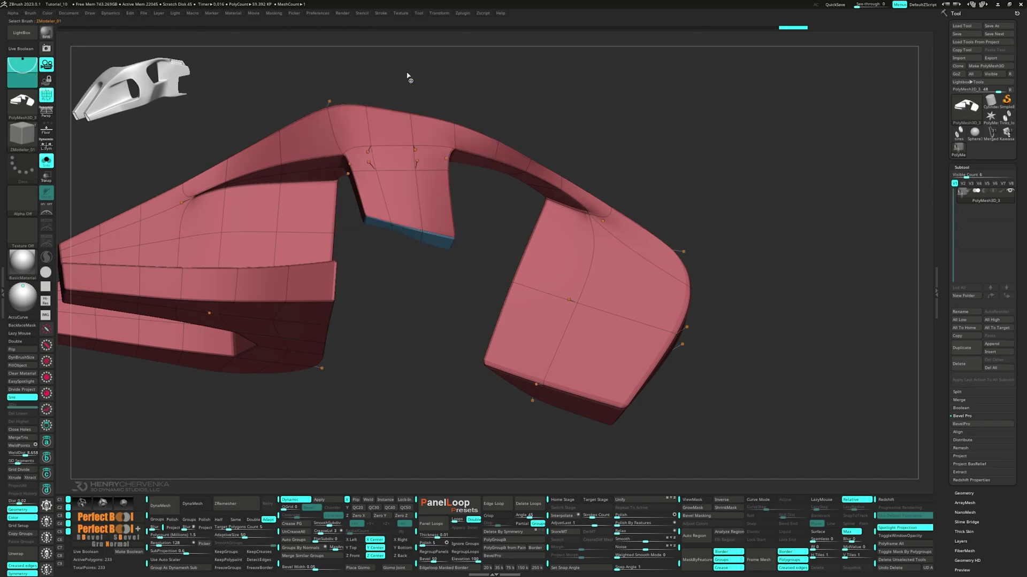
key(space)
click(403, 242)
- Mask everything except the tab and flare its lower end with the Move Infinite Depth brush
right_drag(354, 199, 344, 178)
ctrl+drag(339, 171, 425, 202)
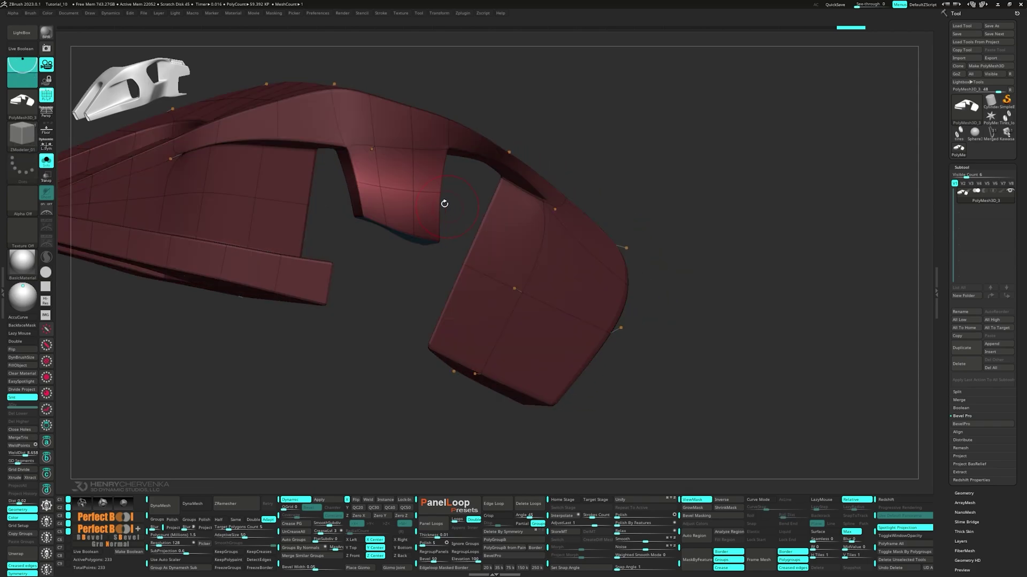
middle_click(417, 195)
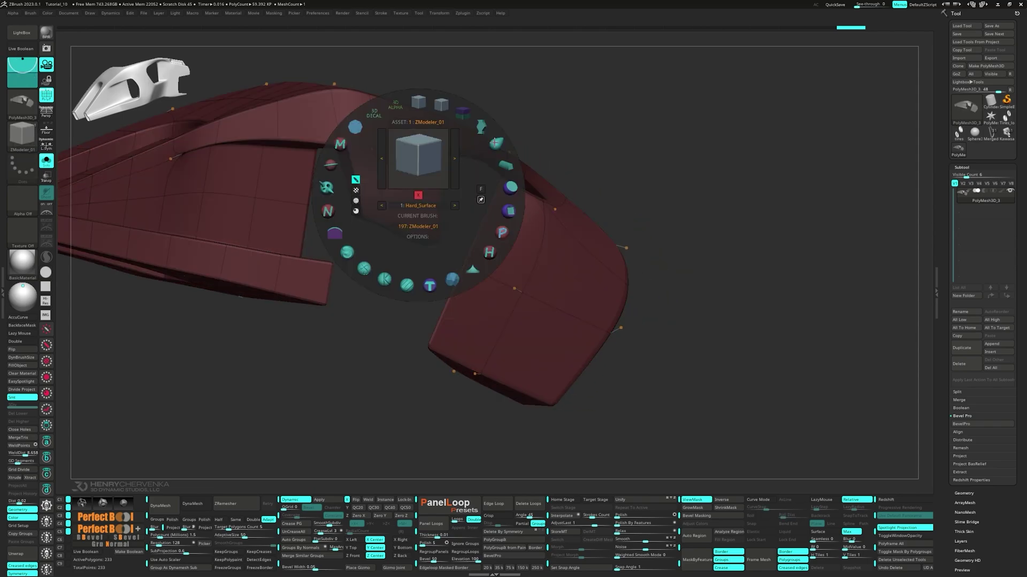
click(495, 143)
mouse_move(410, 189)
right_down()
mouse_move(423, 190)
mouse_move(398, 194)
mouse_move(598, 162)
right_up()
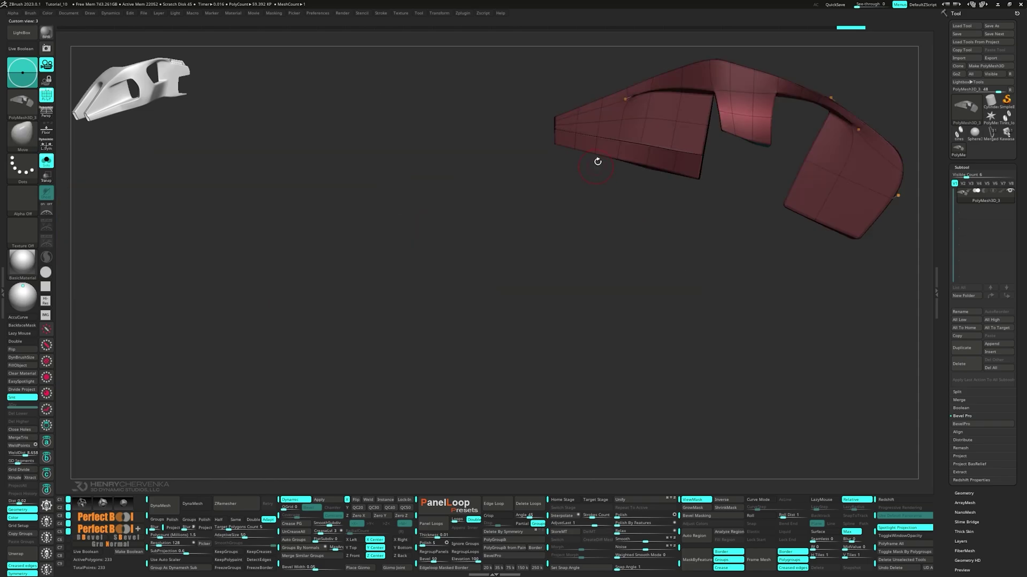
middle_click(737, 119)
click(736, 115)
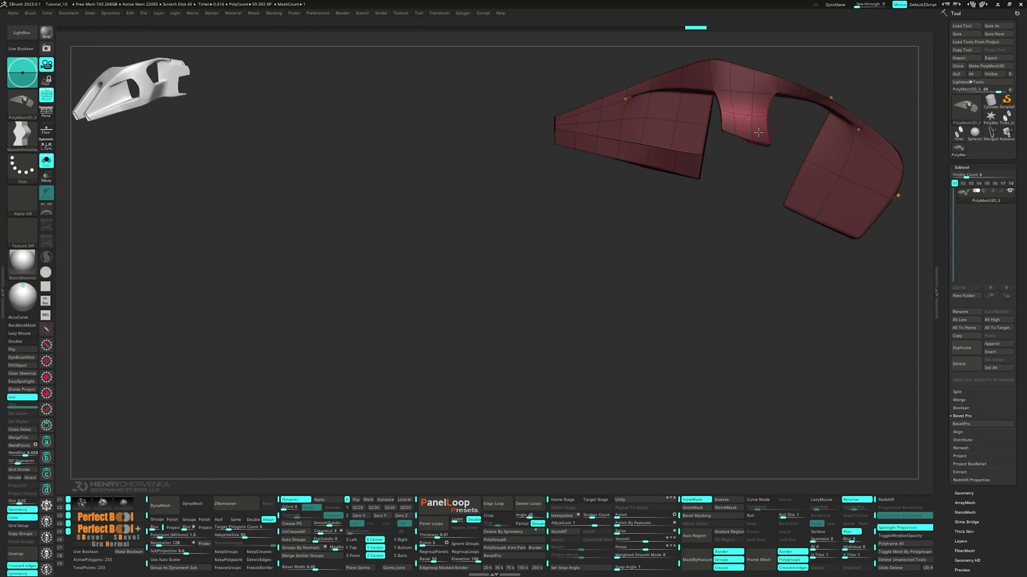
right_drag(758, 132, 789, 159)
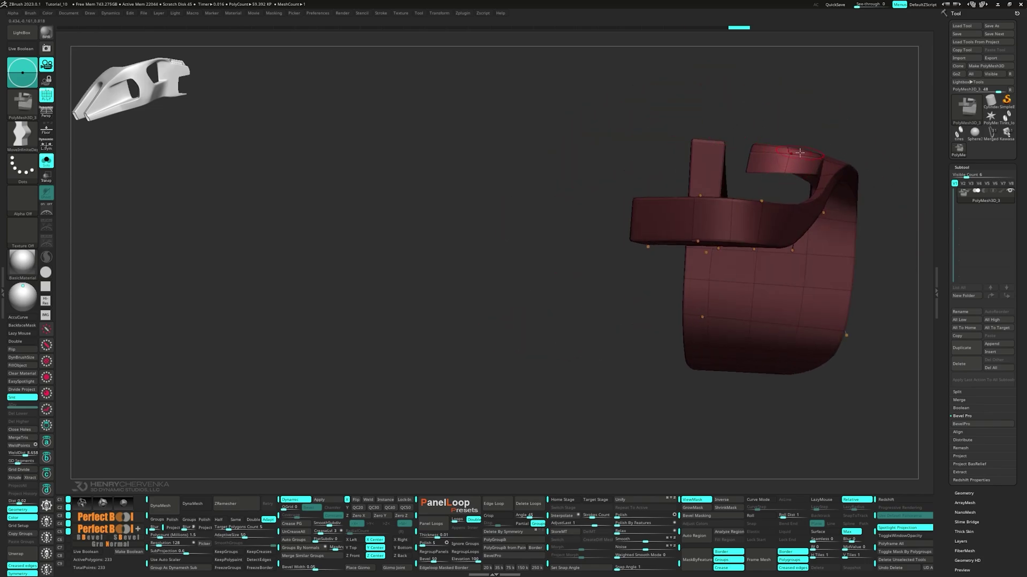
- Adjust the tab's lean in the end-on view of the panel with the Move brush
key(space)
click(875, 104)
right_drag(554, 183, 408, 168)
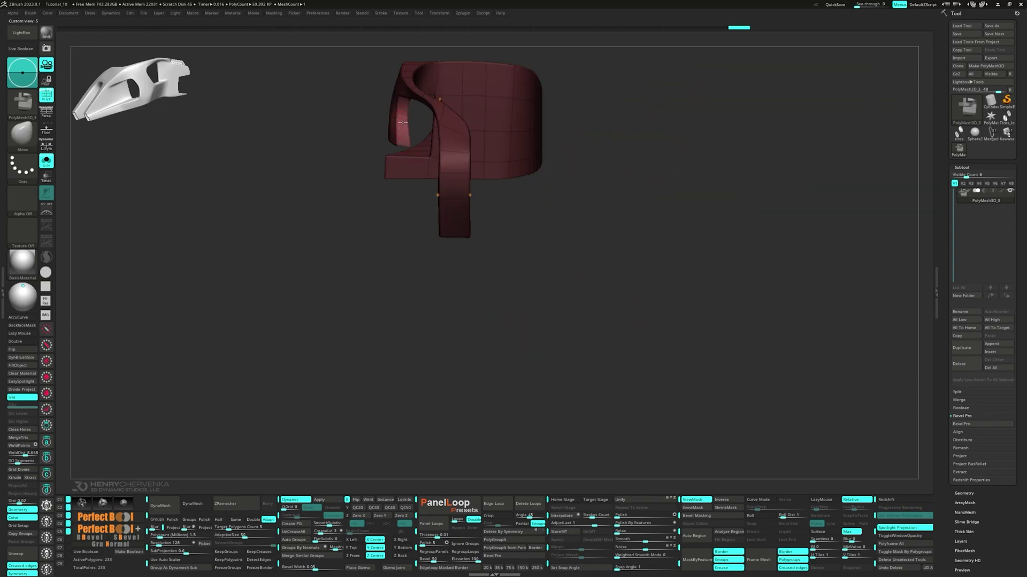
mouse_move(395, 127)
right_down()
mouse_move(457, 143)
mouse_move(353, 110)
mouse_move(368, 145)
mouse_move(420, 171)
mouse_move(395, 189)
right_up()
- Crease the tab's border edges with the ZModeler brush using the EdgeLoop Partial target
key(space)
click(424, 83)
key(space)
click(326, 239)
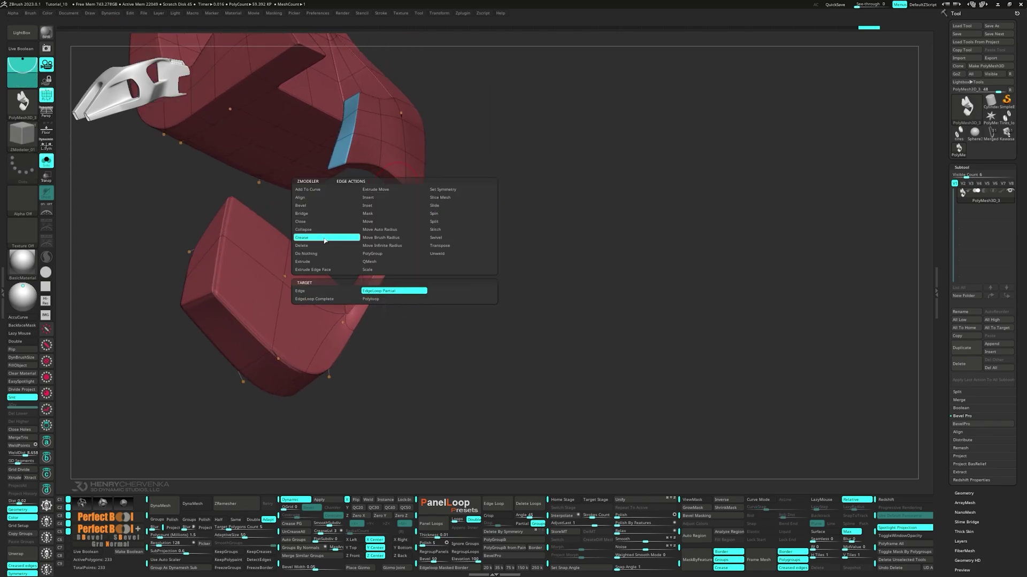
mouse_move(396, 192)
right_down()
mouse_move(409, 120)
mouse_move(401, 92)
mouse_move(391, 115)
mouse_move(404, 97)
mouse_move(423, 153)
mouse_move(471, 196)
right_up()
click(401, 93)
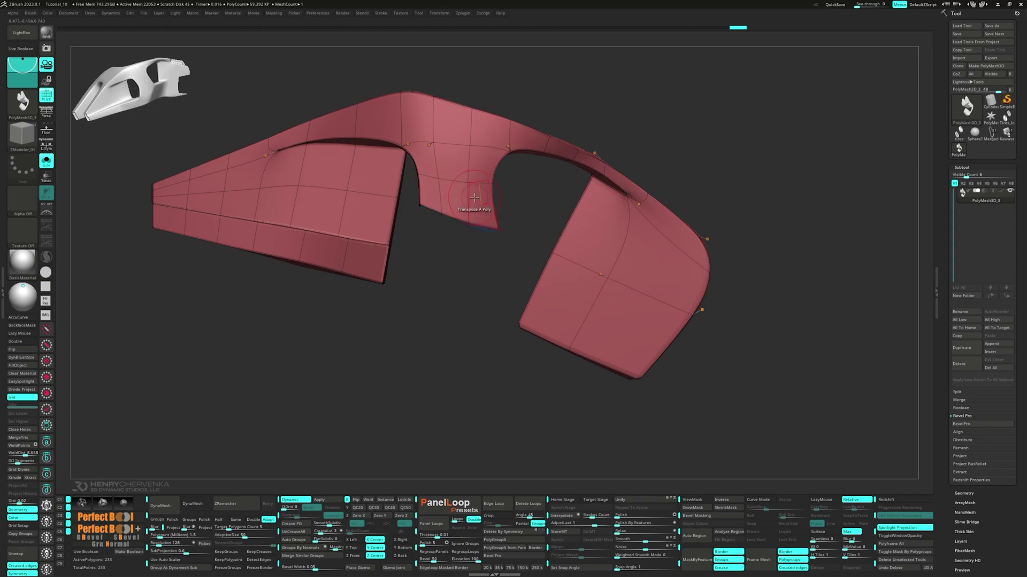
key(f)
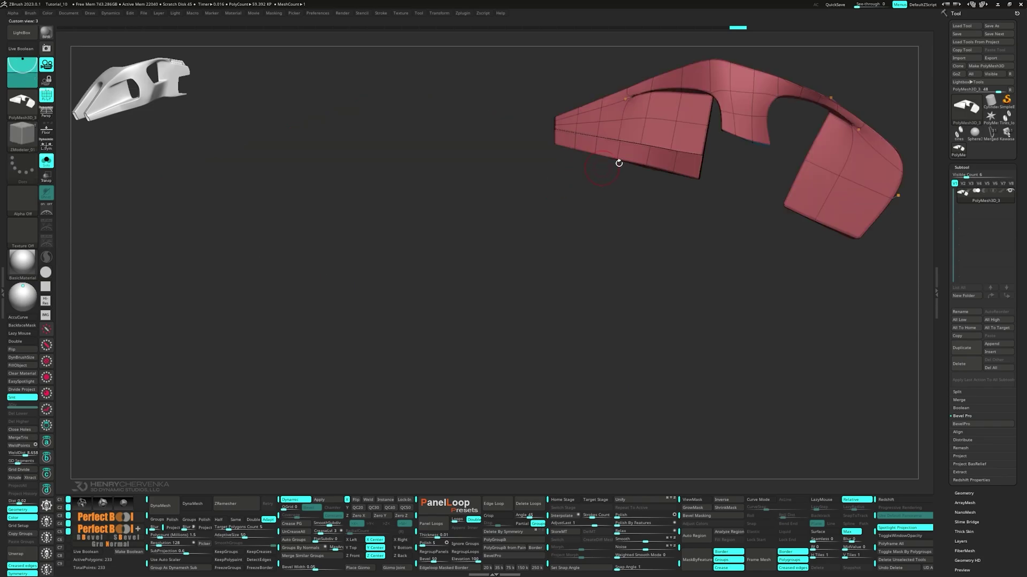
- Refine the tab's side profile and inward curve with the Move brush
key(space)
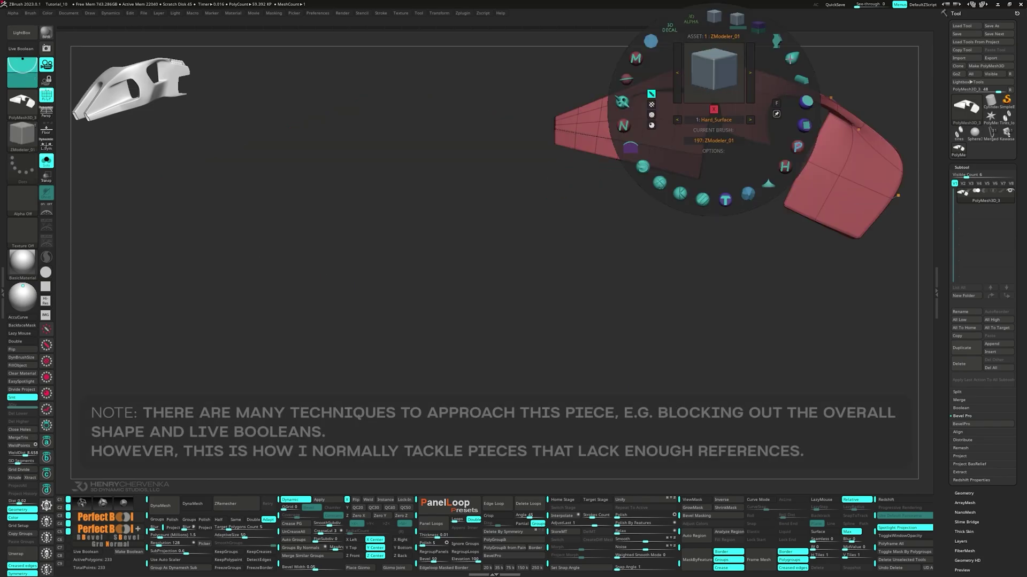
click(770, 98)
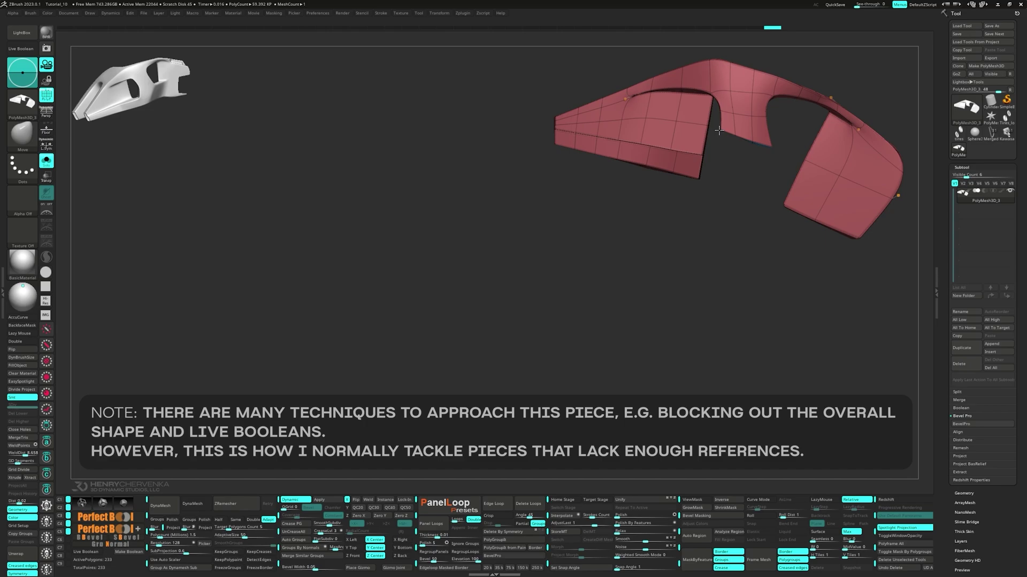
right_drag(734, 119, 655, 162)
right_drag(674, 100, 631, 80)
right_drag(706, 91, 636, 67)
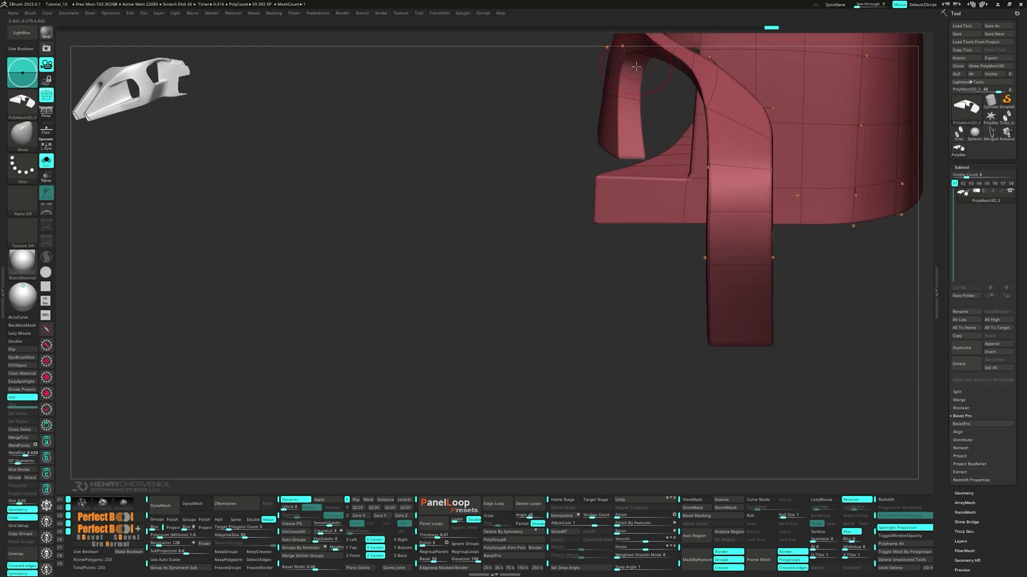
ctrl+right_drag(636, 158, 495, 131)
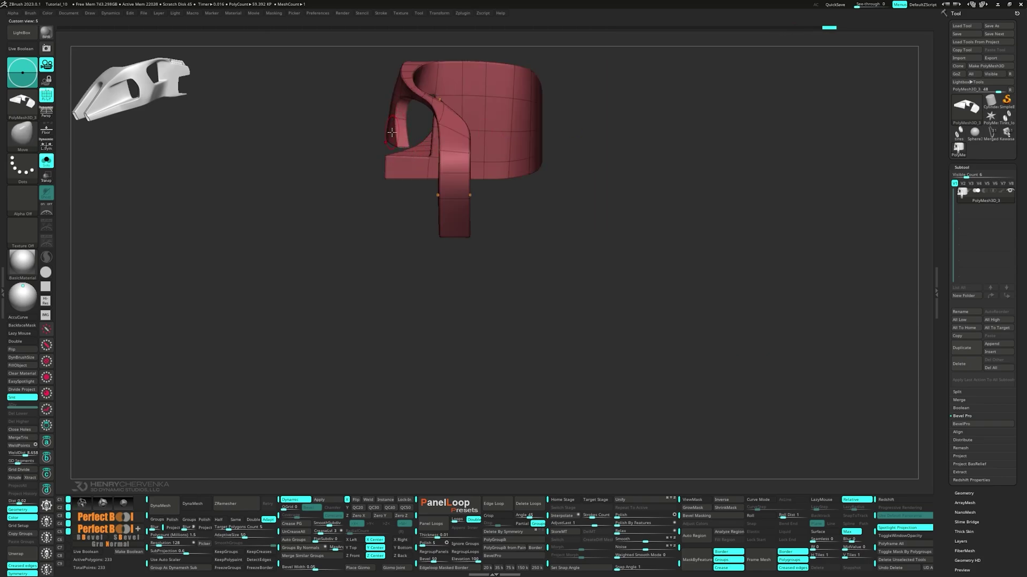
key(1)
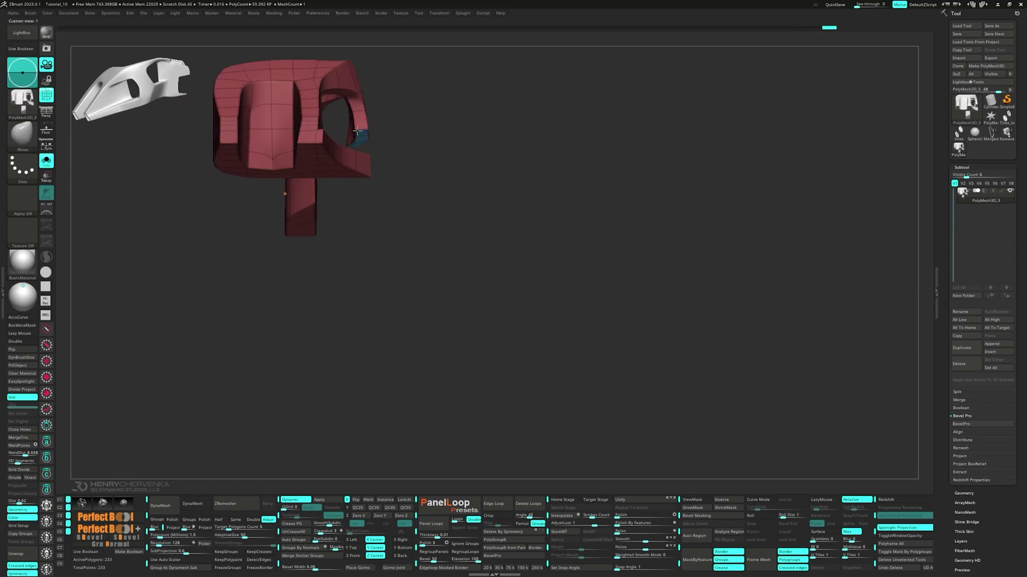
right_drag(357, 131, 379, 132)
key(shift+f)
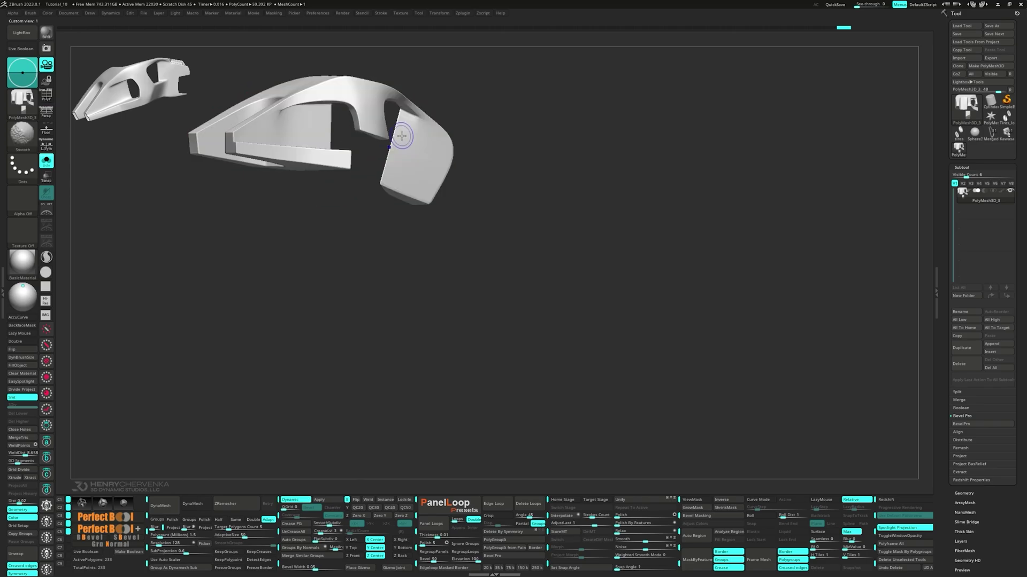
- Even out the tab's lower end with the Move brush while previewing the smoothed surface without polyframe
key(d)
right_drag(403, 133, 380, 195)
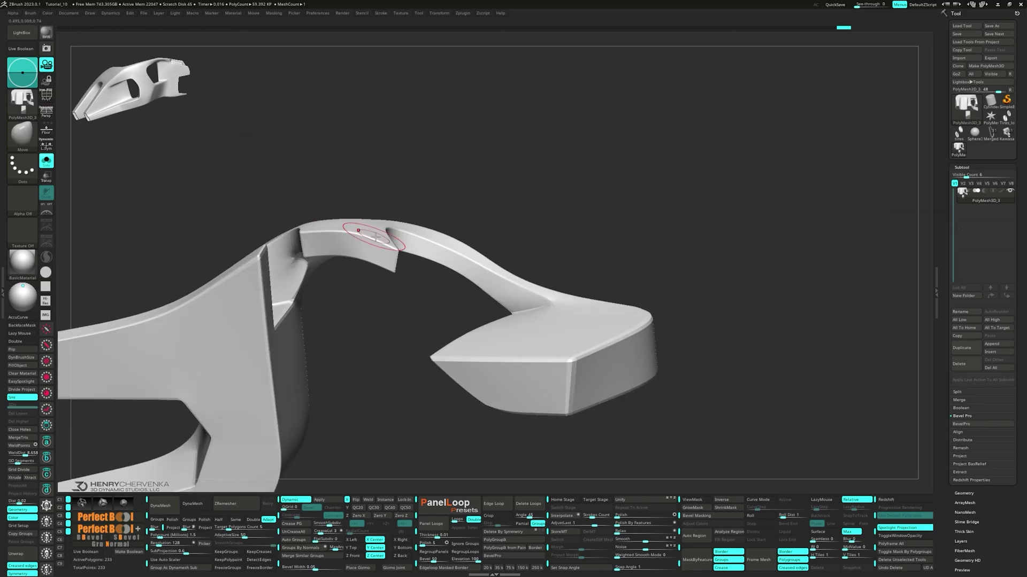
right_drag(455, 202, 392, 223)
drag(409, 214, 402, 217)
mouse_move(402, 218)
right_down()
mouse_move(508, 198)
mouse_move(420, 185)
mouse_move(413, 271)
mouse_move(384, 220)
right_up()
key(f)
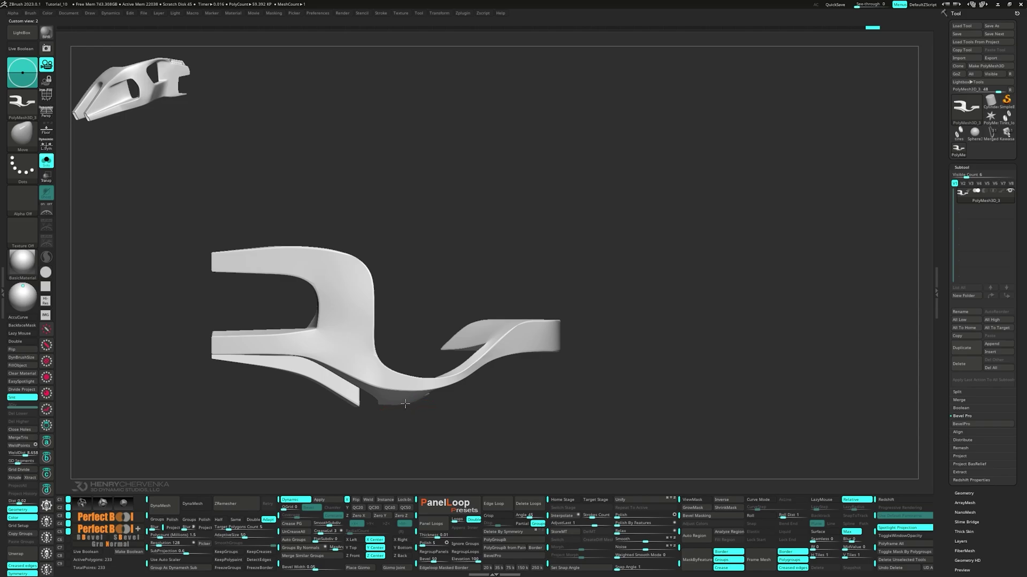
right_drag(398, 391, 420, 321)
mouse_move(420, 321)
ctrl+right_down()
mouse_move(427, 376)
mouse_move(415, 353)
mouse_move(449, 321)
mouse_move(470, 335)
mouse_move(449, 367)
mouse_move(437, 366)
ctrl+right_up()
- Fine-tune the tab's slanted lower edge with the Move Infinite Depth brush and clear the mask
key(shift+f)
key(shift+f)
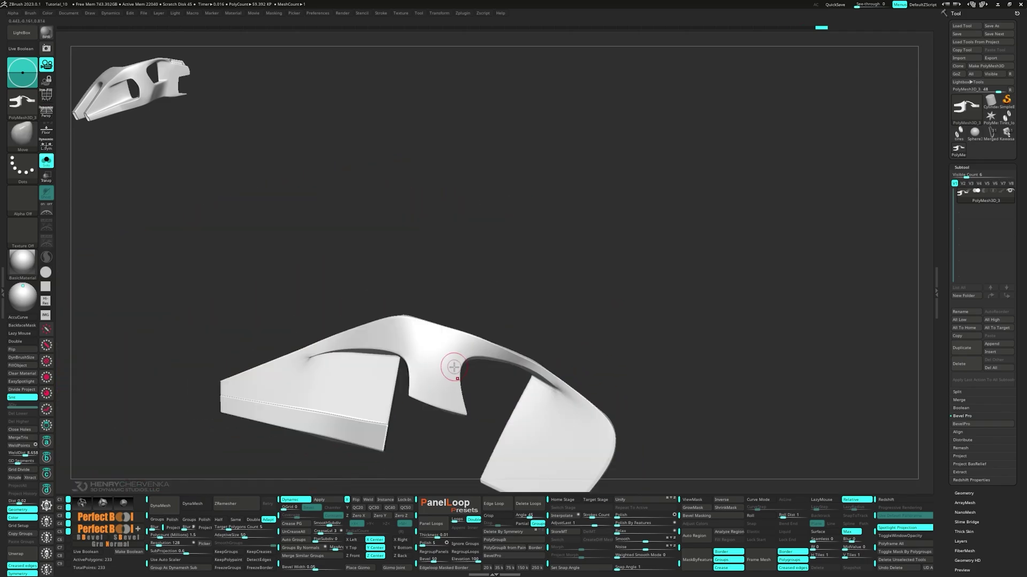
key(space)
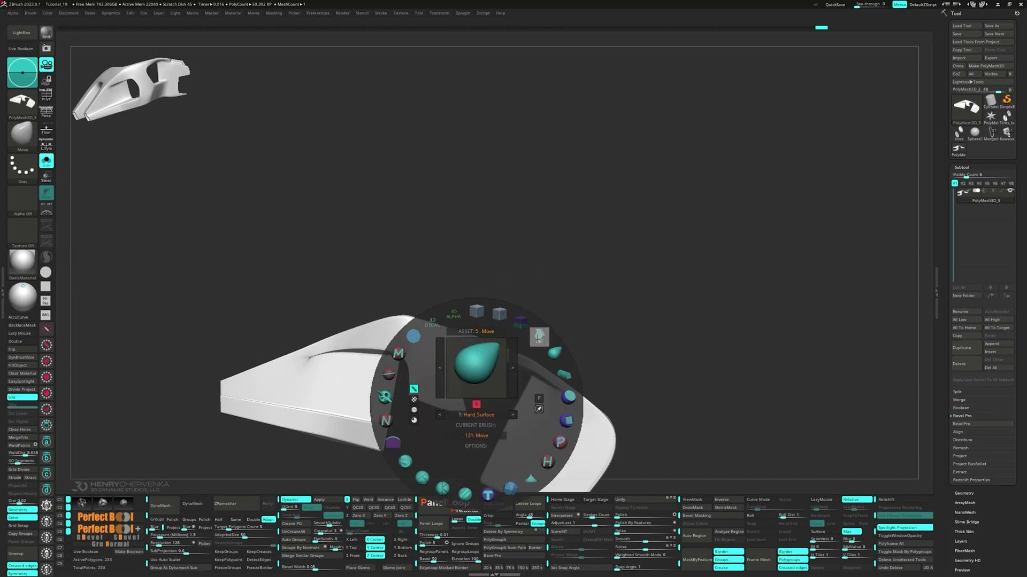
click(539, 338)
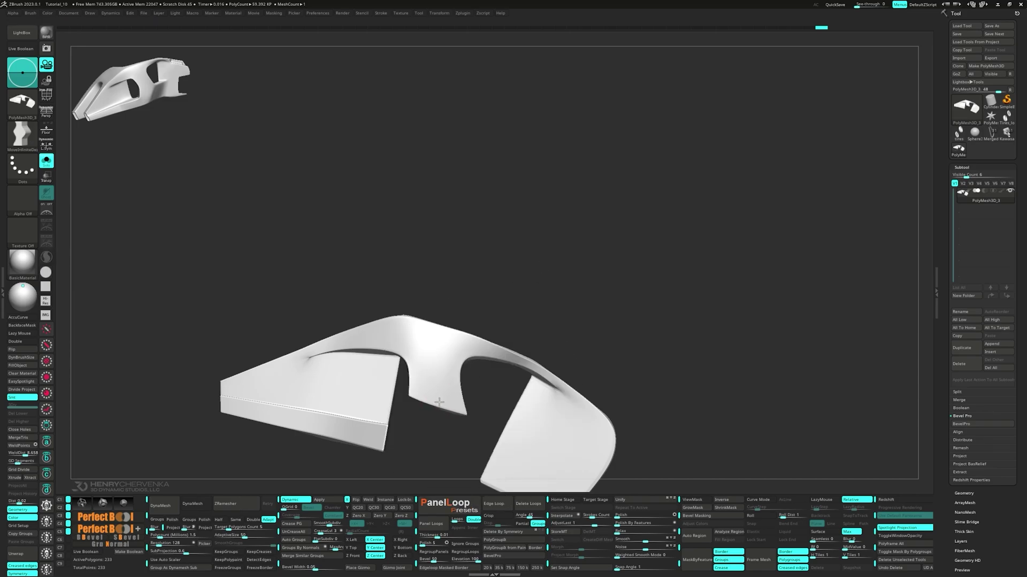
mouse_move(403, 394)
ctrl+mouse_down()
mouse_move(473, 432)
mouse_move(379, 378)
mouse_move(373, 386)
ctrl+mouse_up()
ctrl+click(465, 431)
key(space)
click(488, 427)
ctrl+click(522, 304)
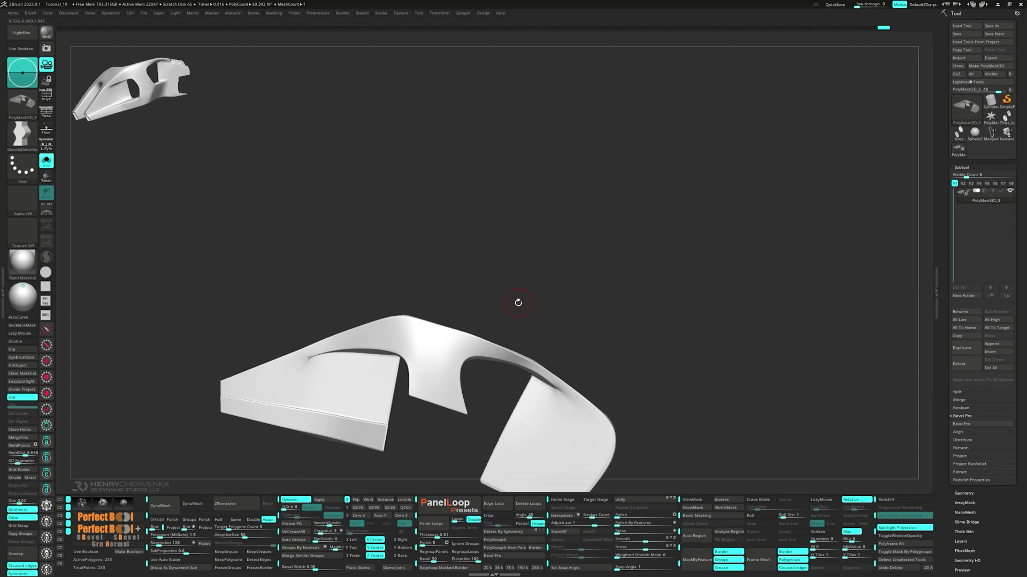
shift+click(517, 302)
- Mask everything except the tab's lower end, then reset the gizmo's orientation and centre it on the unmasked area
key(shift+f)
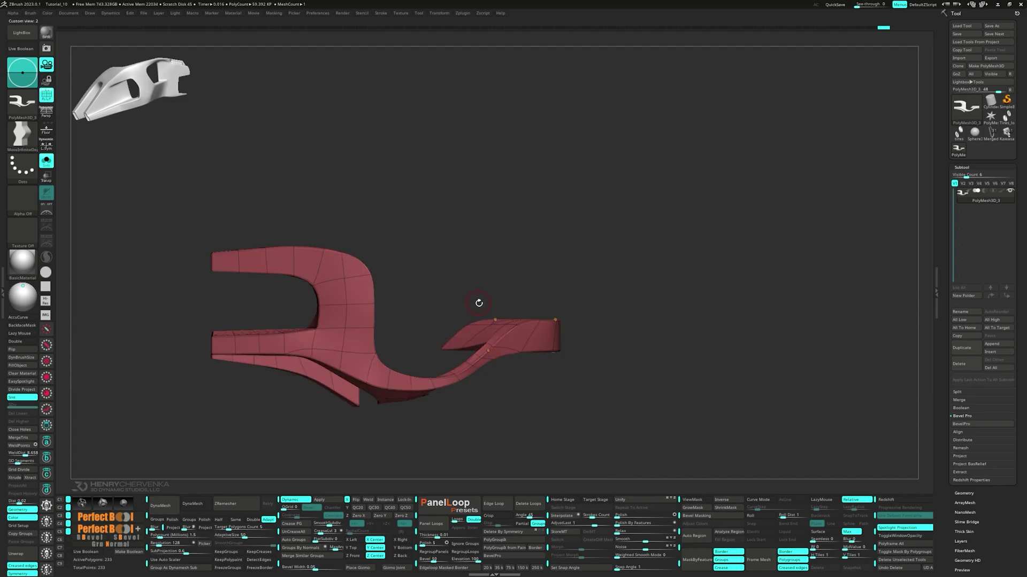
key(shift+f)
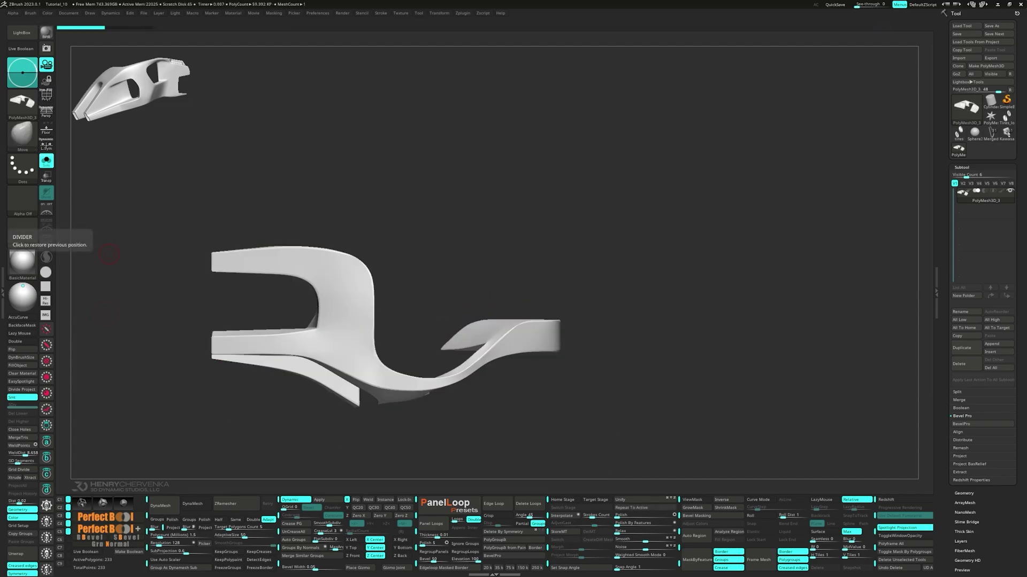
mouse_move(139, 321)
mouse_down()
mouse_move(443, 330)
mouse_move(428, 345)
mouse_move(399, 326)
mouse_move(442, 344)
mouse_up()
key(shift+f)
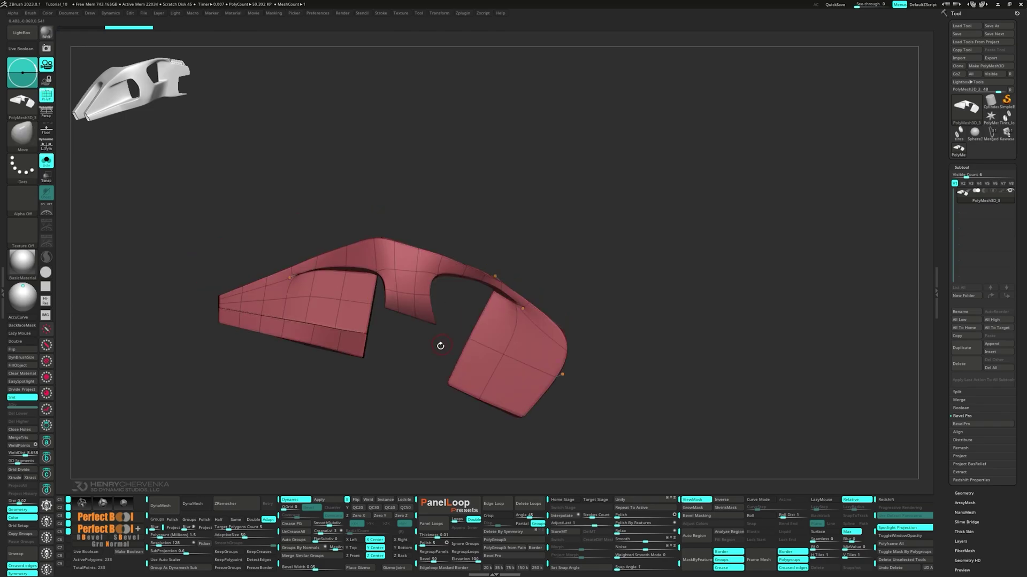
ctrl+click(419, 350)
key(w)
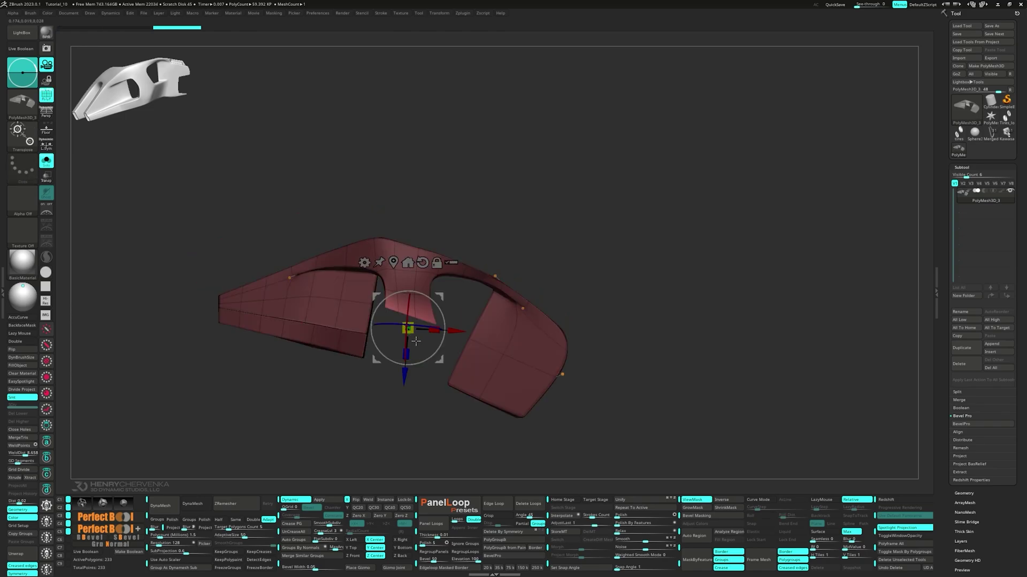
click(424, 262)
click(393, 261)
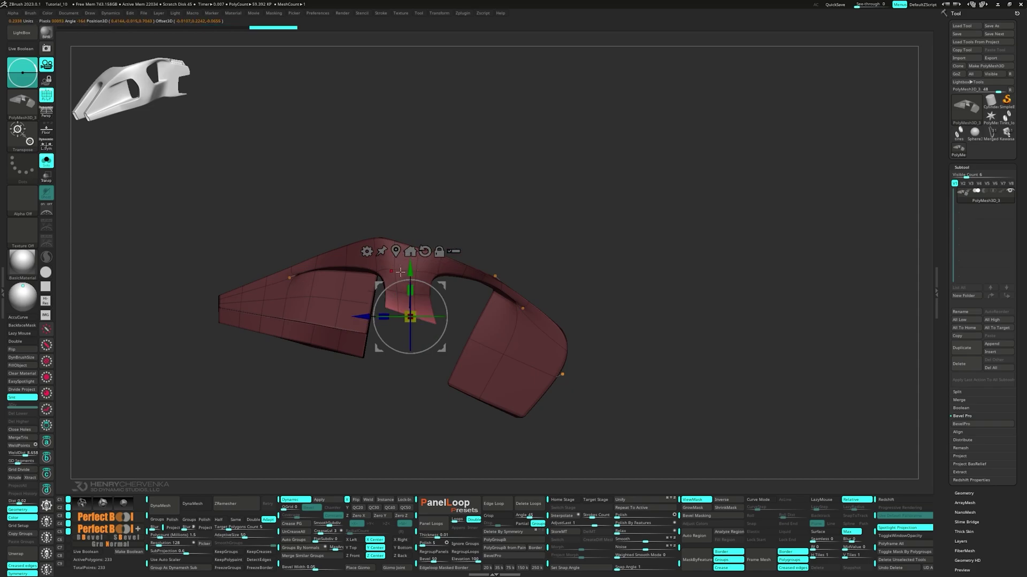
- Extrude the tab's lower end down toward the long side block with the gizmo and clear the mask
key(ctrl+3)
ctrl+drag(776, 172, 747, 203)
alt+drag(680, 151, 677, 146)
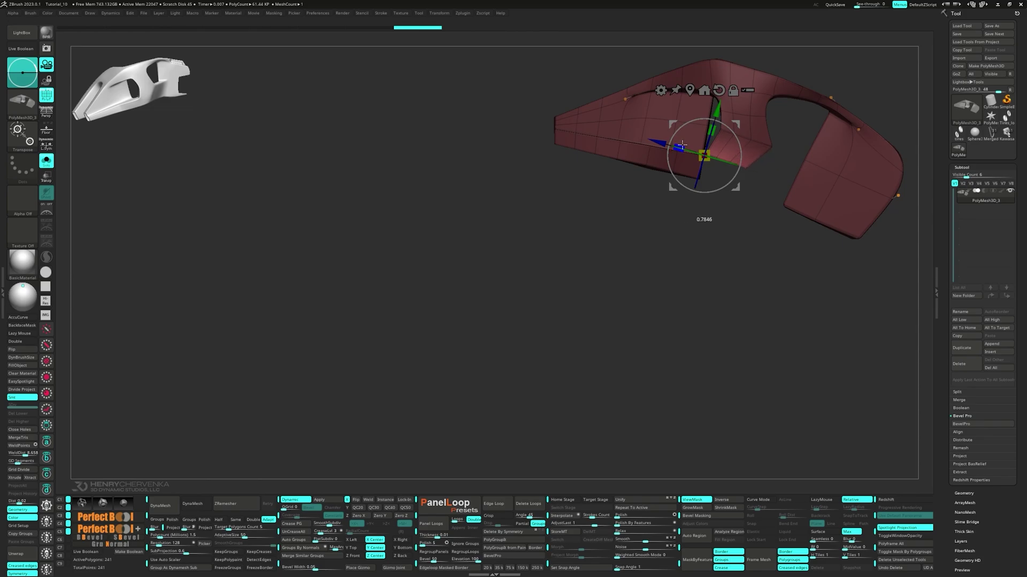
ctrl+drag(694, 222, 716, 240)
key(q)
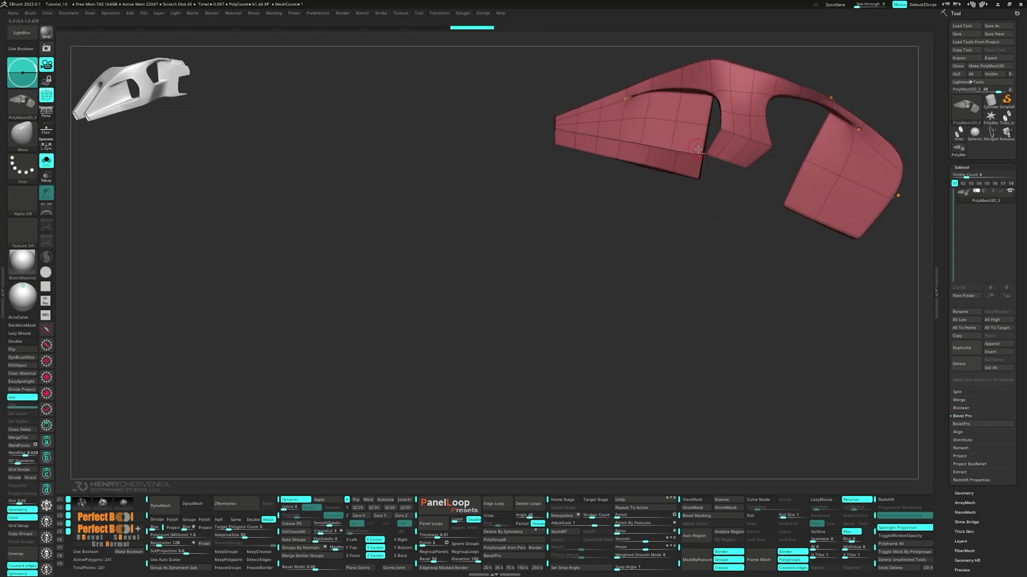
- Insert an edge loop lengthwise along the narrow face of the lower side block with the ZModeler brush
ctrl+right_drag(698, 148, 687, 192)
mouse_move(687, 193)
right_down()
mouse_move(684, 206)
mouse_move(661, 206)
right_up()
key(space)
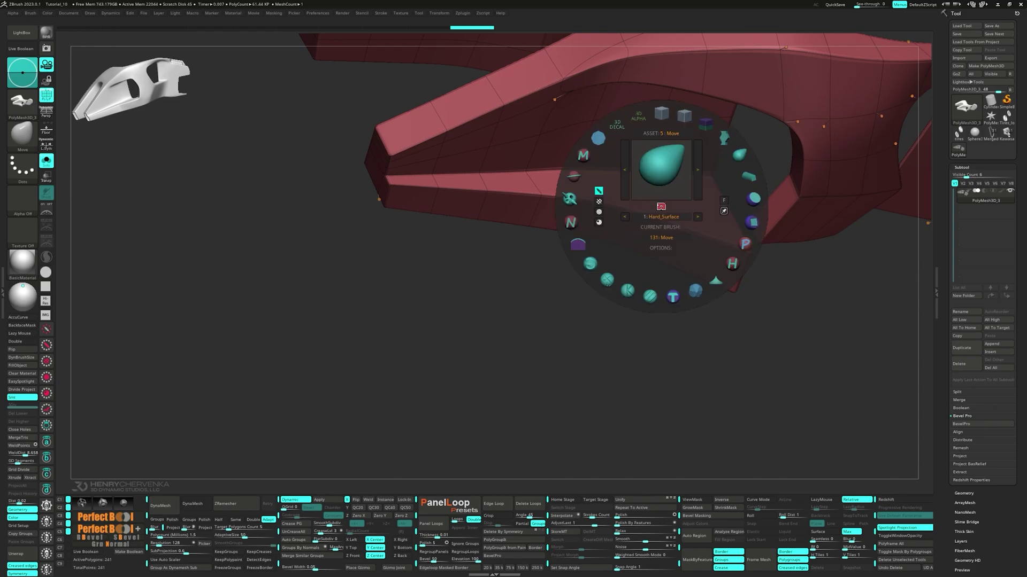
click(661, 113)
key(space)
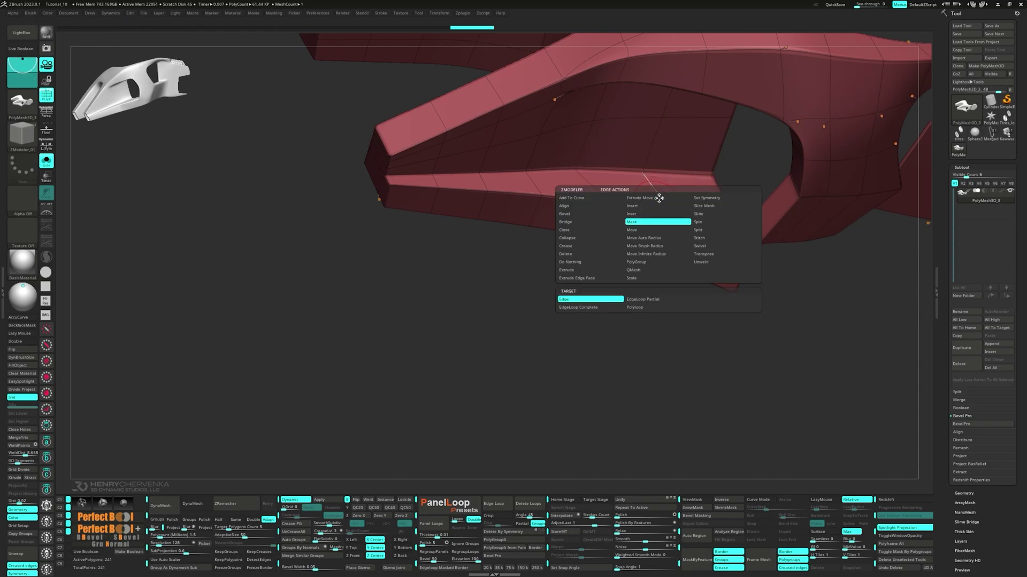
click(642, 207)
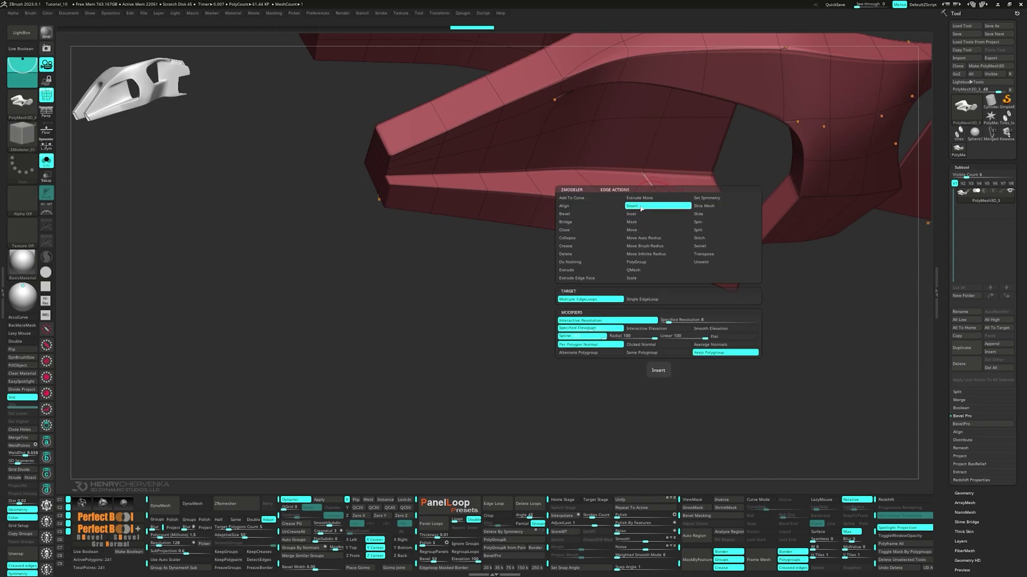
click(665, 206)
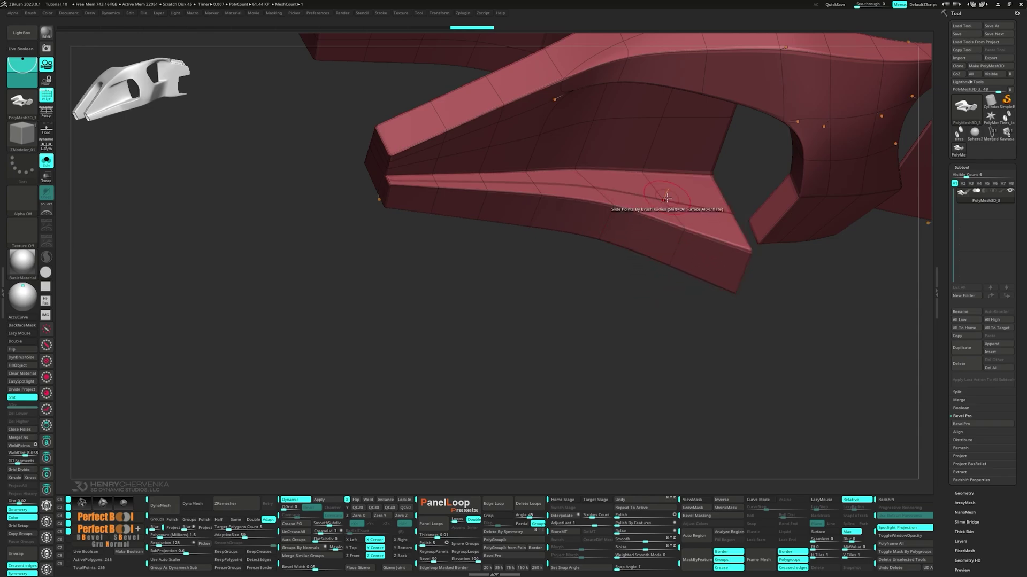
- Crease the long edge of the lower side block using the EdgeLoop Partial target
key(space)
click(559, 245)
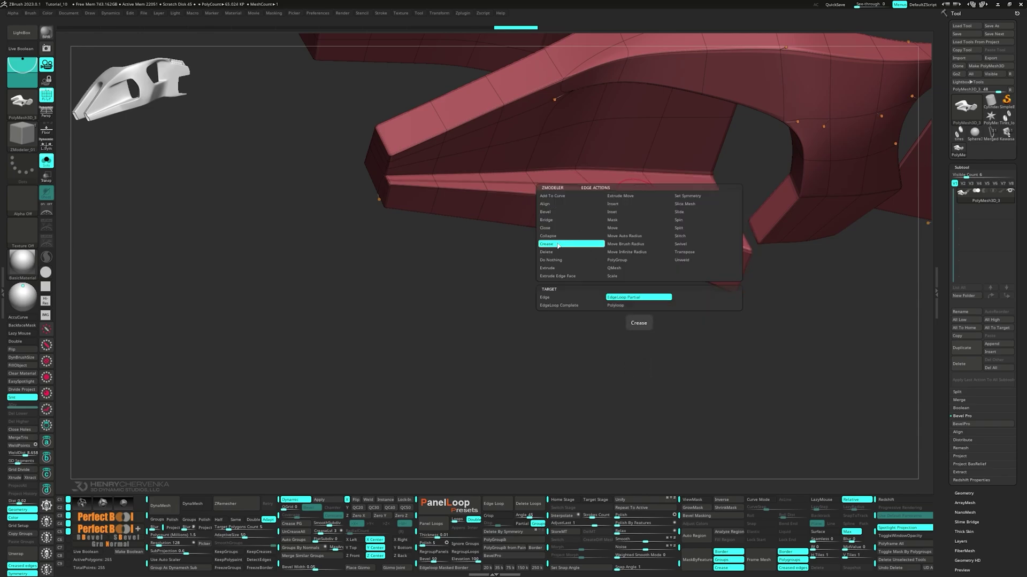
click(623, 191)
- Bridge the tab's lower end polygon to the end face of the lower side block using ZModeler's Bridge Two Polys action
right_drag(624, 192, 669, 186)
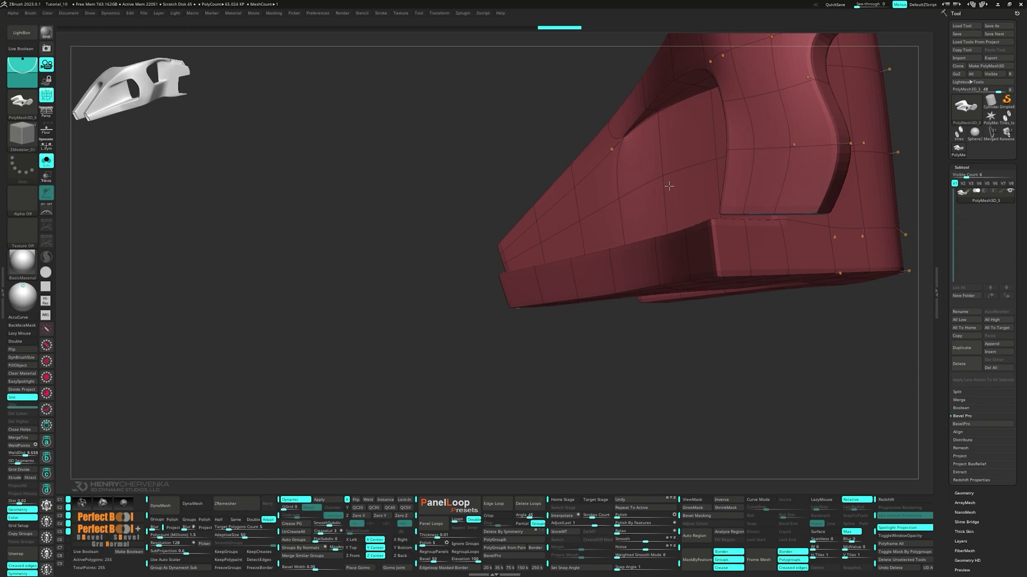
drag(669, 185, 722, 207)
key(space)
click(628, 218)
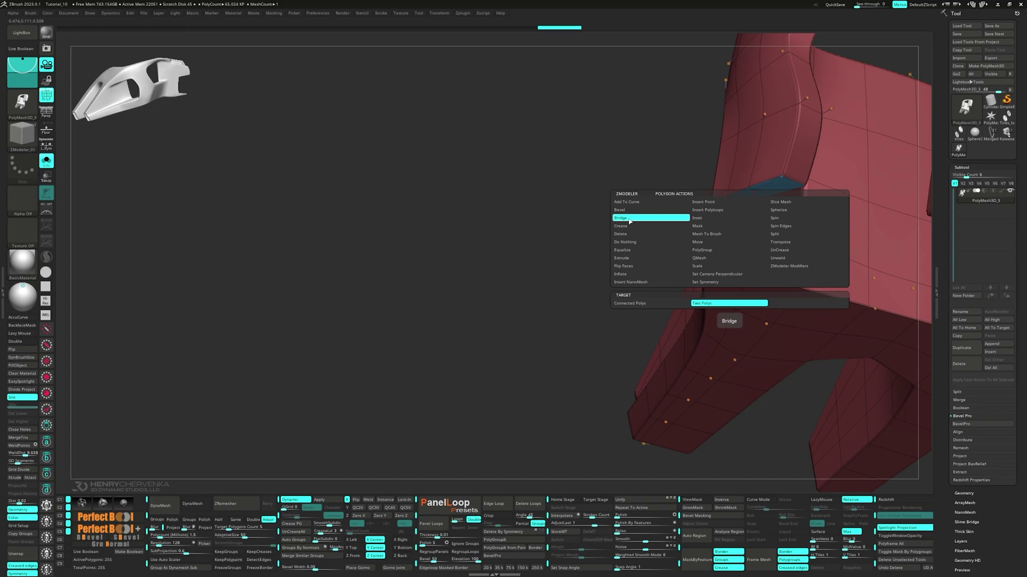
ctrl+right_drag(716, 233, 728, 245)
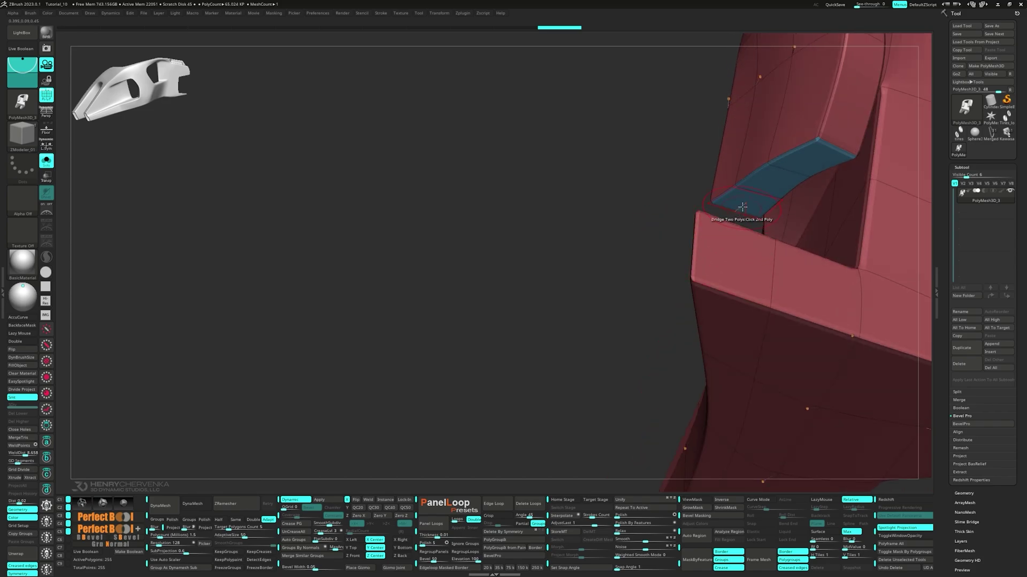
click(741, 235)
drag(678, 235, 695, 216)
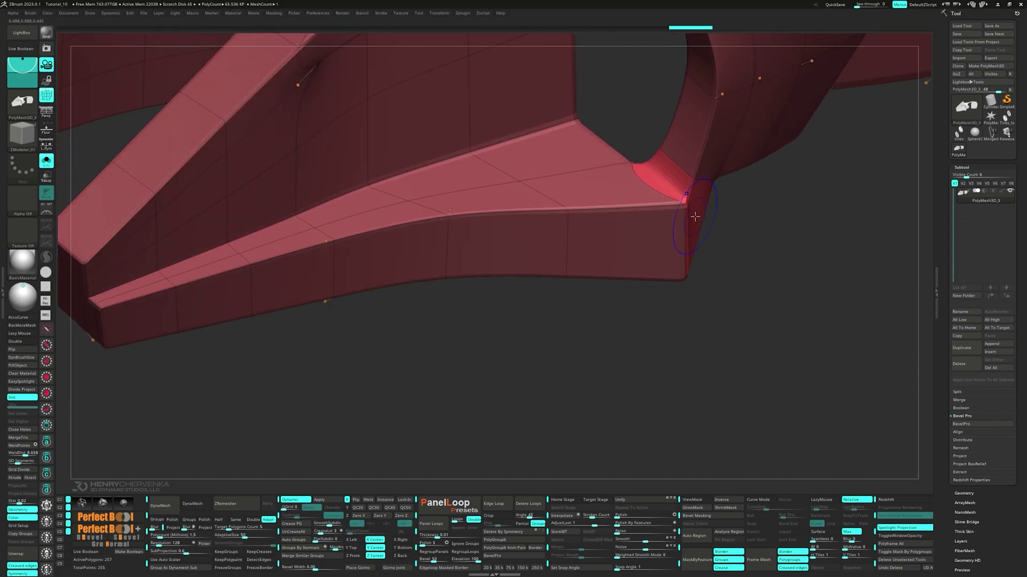
- Turn off the dynamic subdivision preview and collapse the short edge at the outer corner of the new bridge with ZModeler
key(shift+d)
key(space)
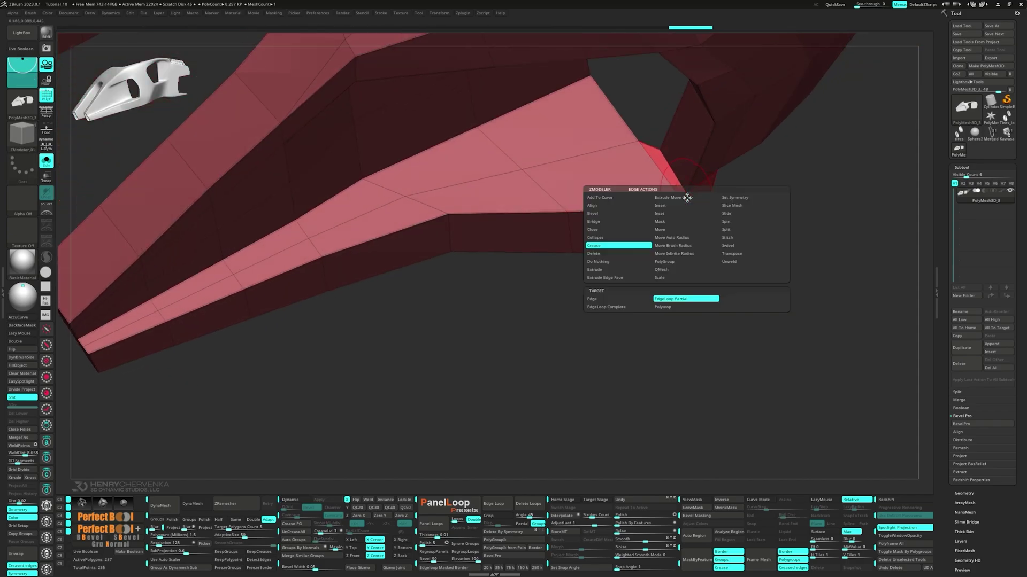
click(609, 238)
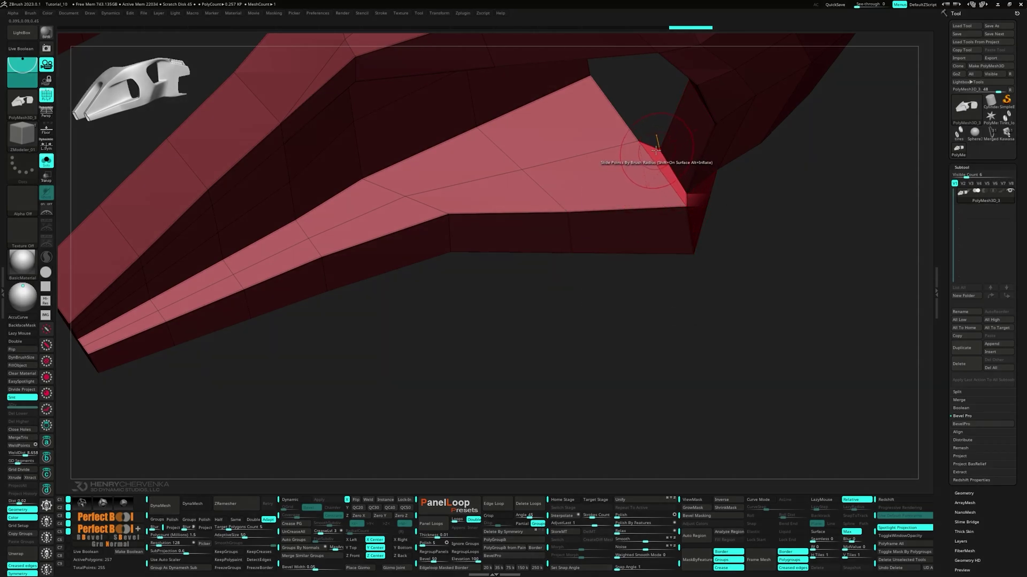
click(686, 198)
- Slice diagonally across the bridge's side face from the block's corner with SliceCurve
drag(684, 216, 733, 215)
key(1)
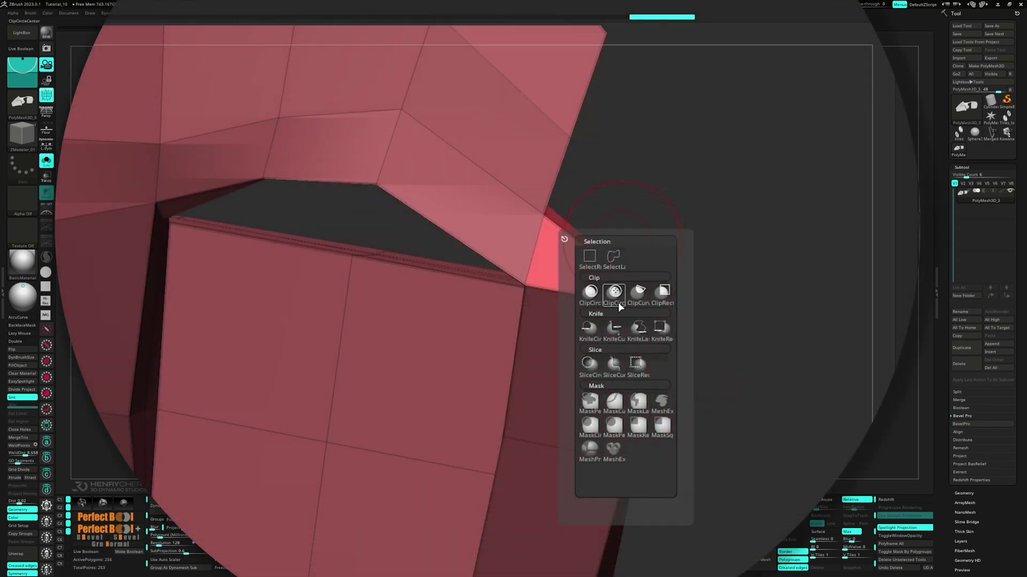
click(614, 371)
ctrl+shift+drag(616, 234, 580, 255)
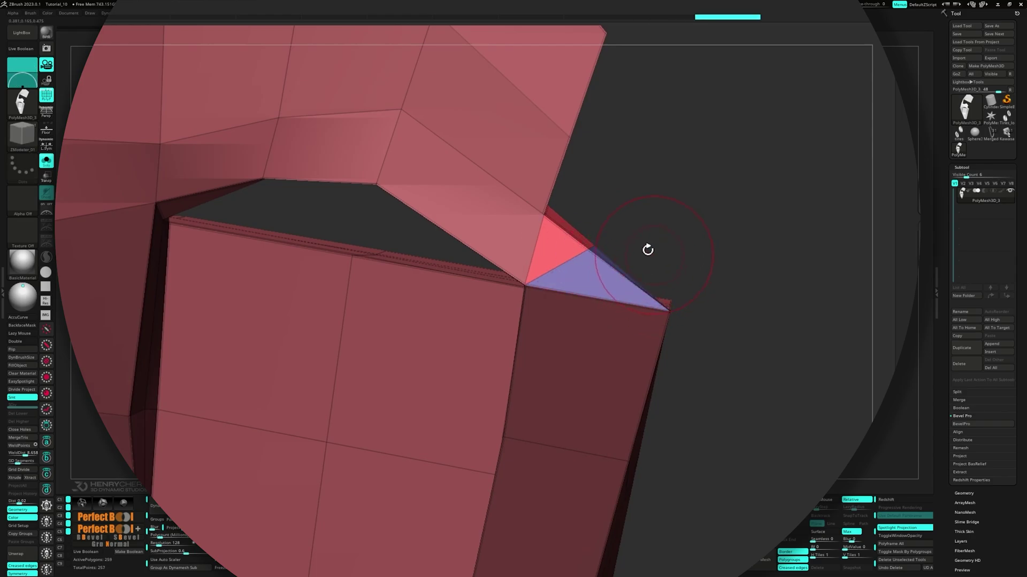
- Invert-mask around the slice's outer points, reposition the gizmo at the block's corner, and move those points outward along the block's edge
ctrl+click(593, 248)
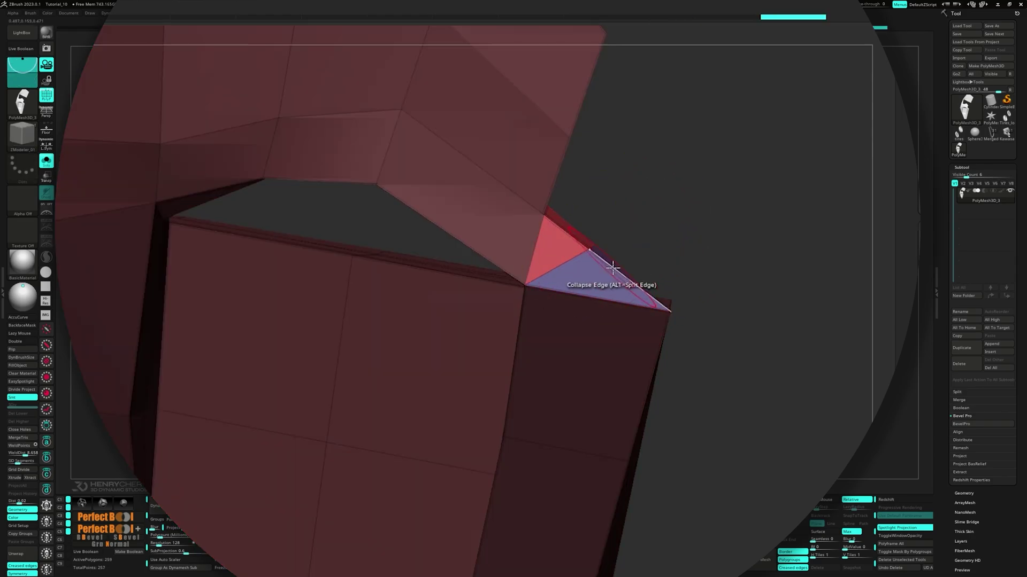
key(w)
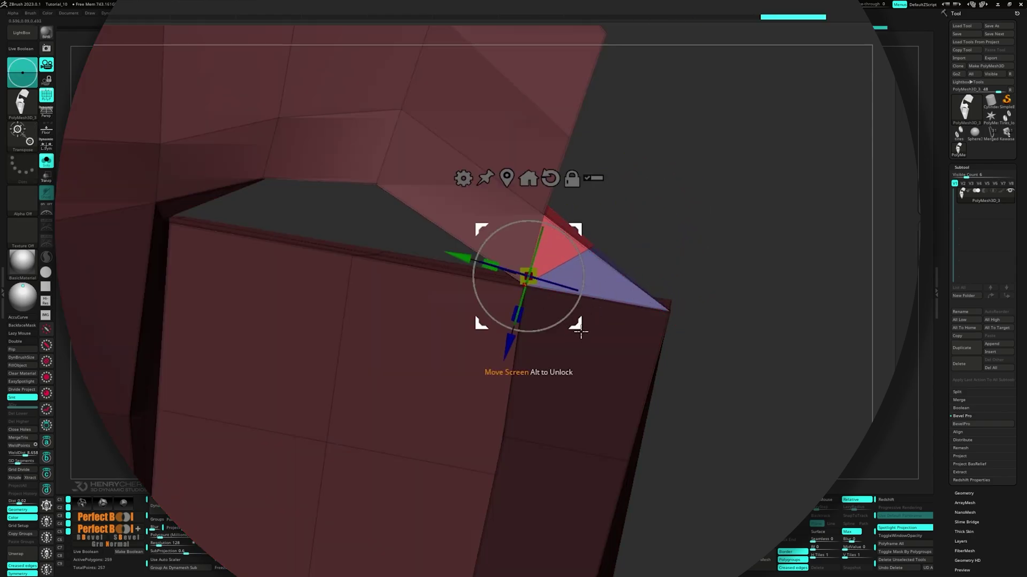
alt+drag(578, 325, 430, 321)
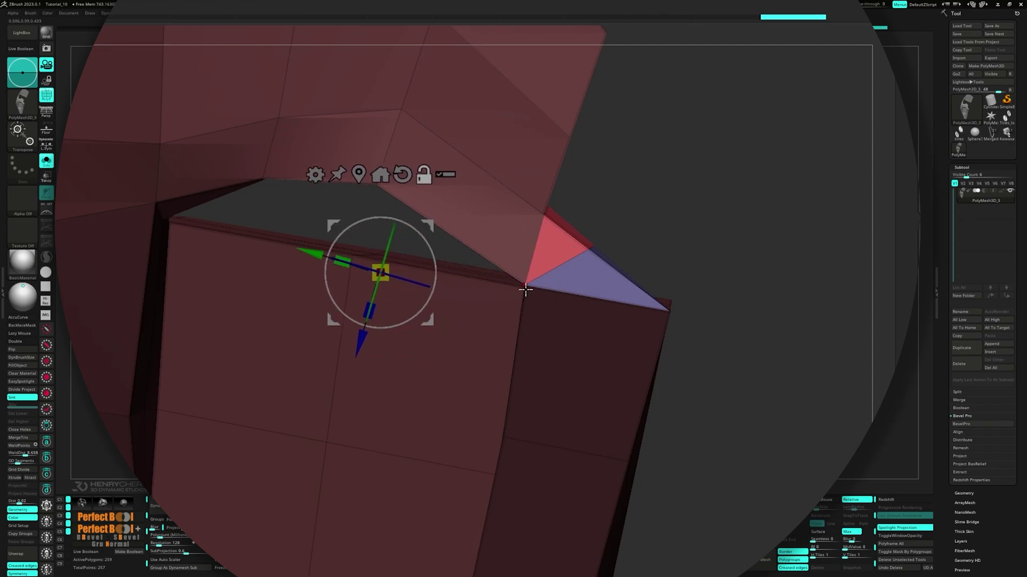
click(525, 289)
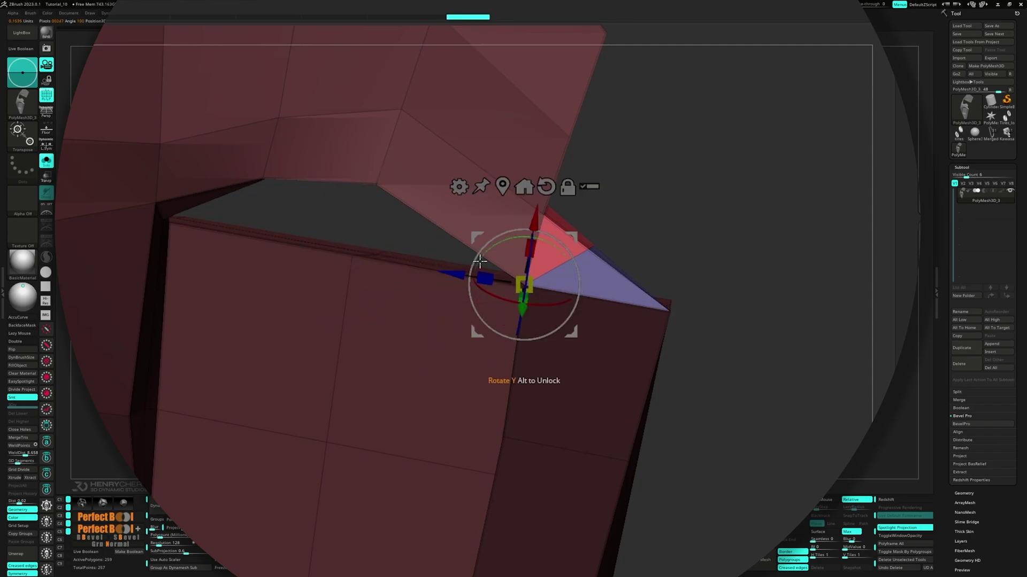
drag(454, 274, 544, 287)
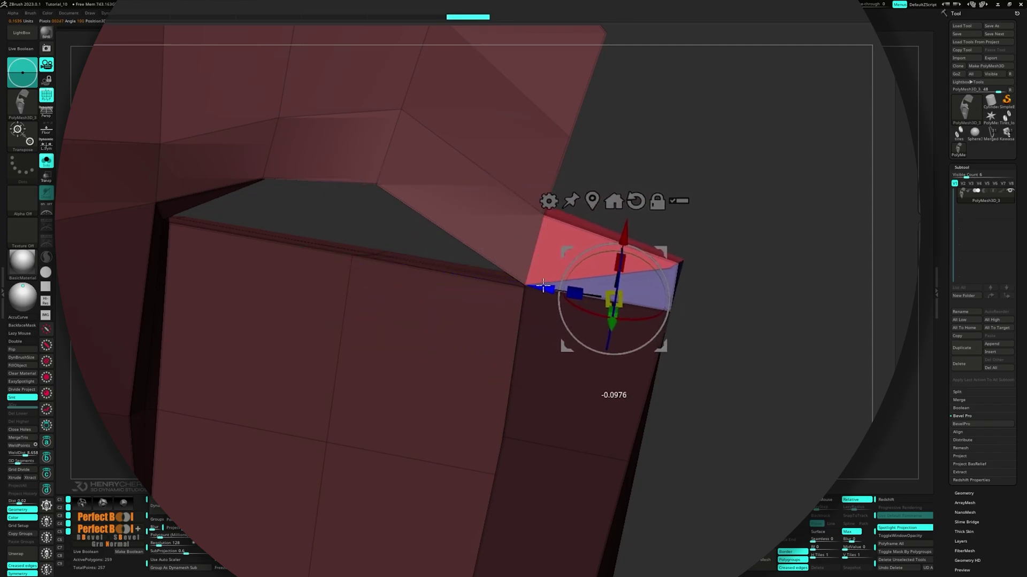
- Collapse the tiny leftover edge at the bridge's outer corner with ZModeler's Collapse action
key(q)
mouse_move(717, 359)
mouse_down()
mouse_move(638, 306)
mouse_move(617, 317)
mouse_up()
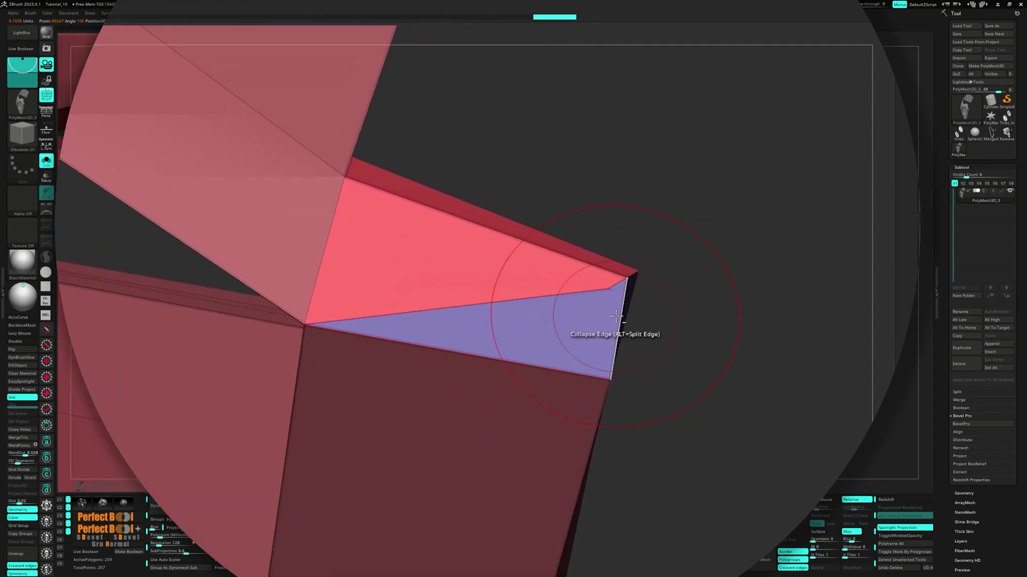
key(space)
click(490, 351)
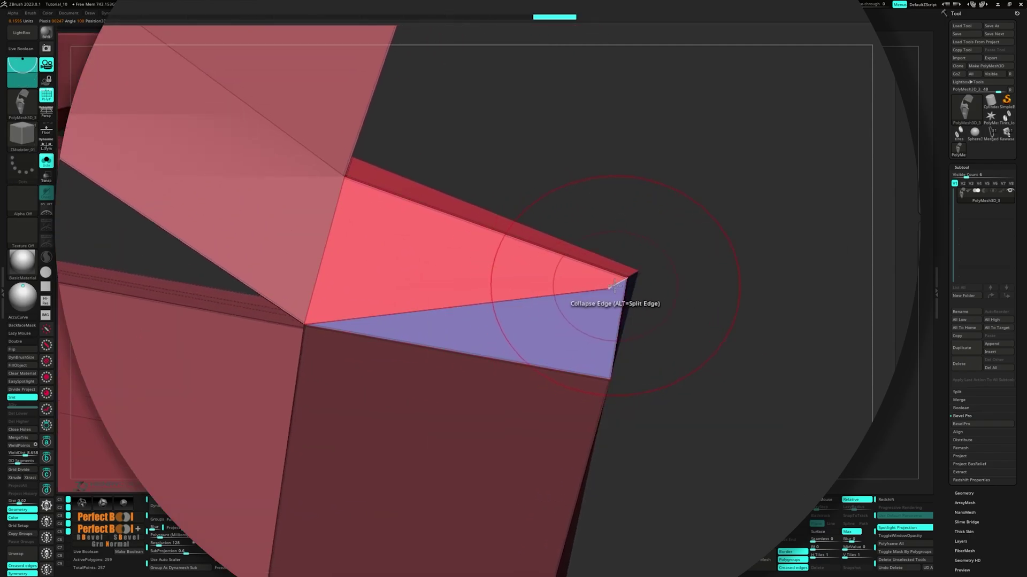
click(617, 284)
- Delete the diagonal edges on both side faces of the bridge using ZModeler's Delete Edge action
right_drag(587, 294, 481, 298)
right_drag(738, 290, 802, 290)
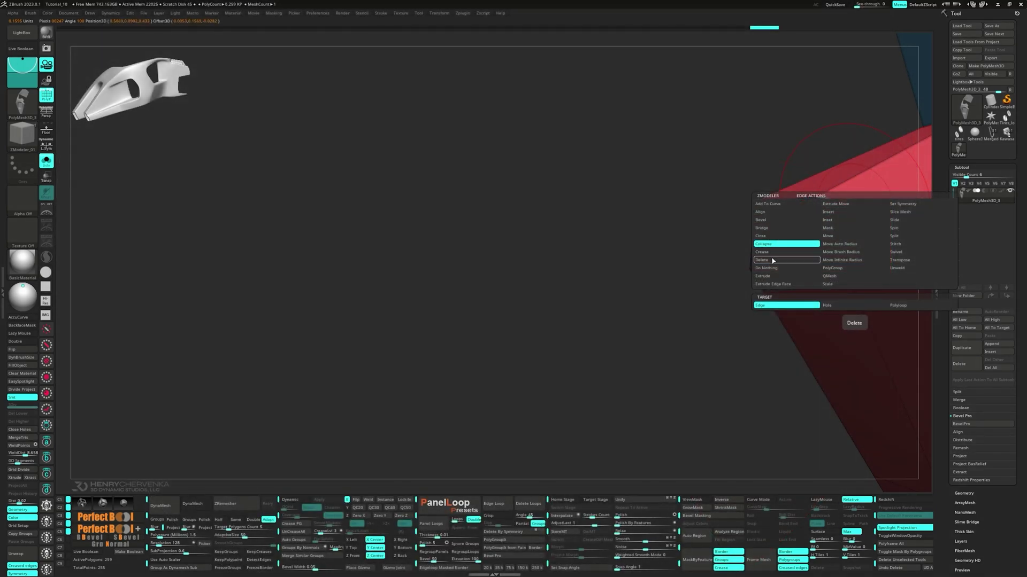
click(773, 260)
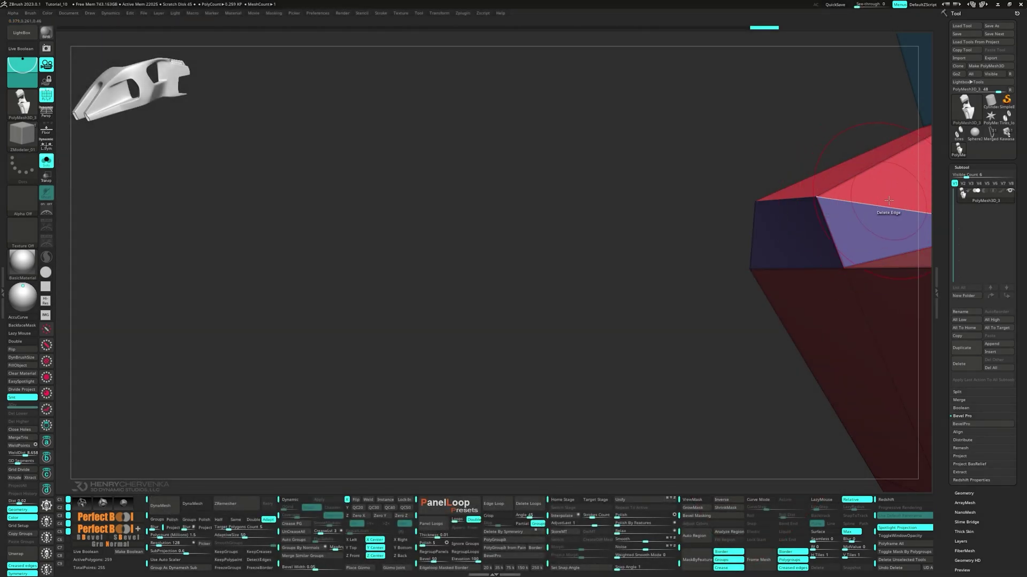
click(877, 206)
right_drag(877, 206, 715, 210)
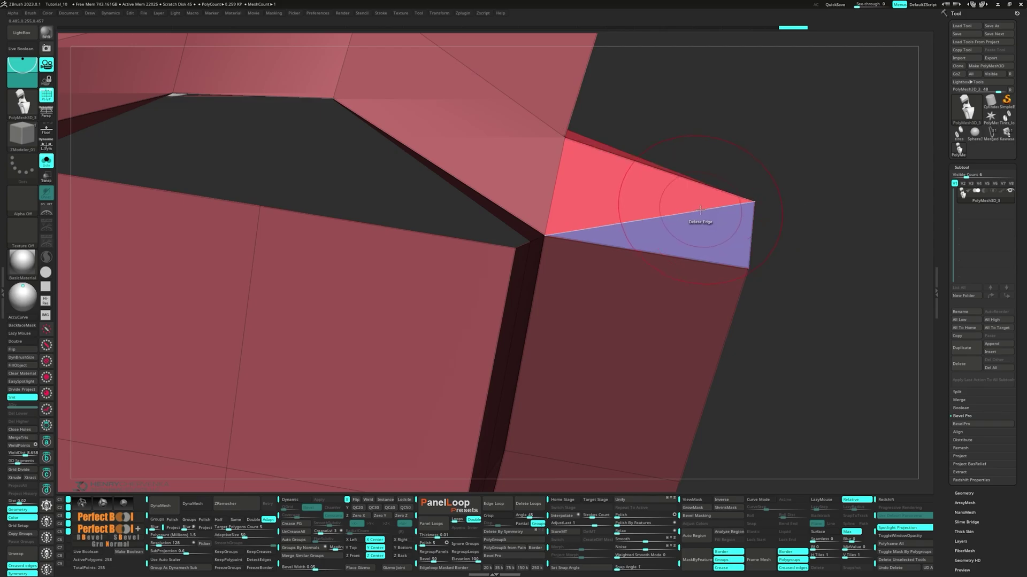
click(700, 210)
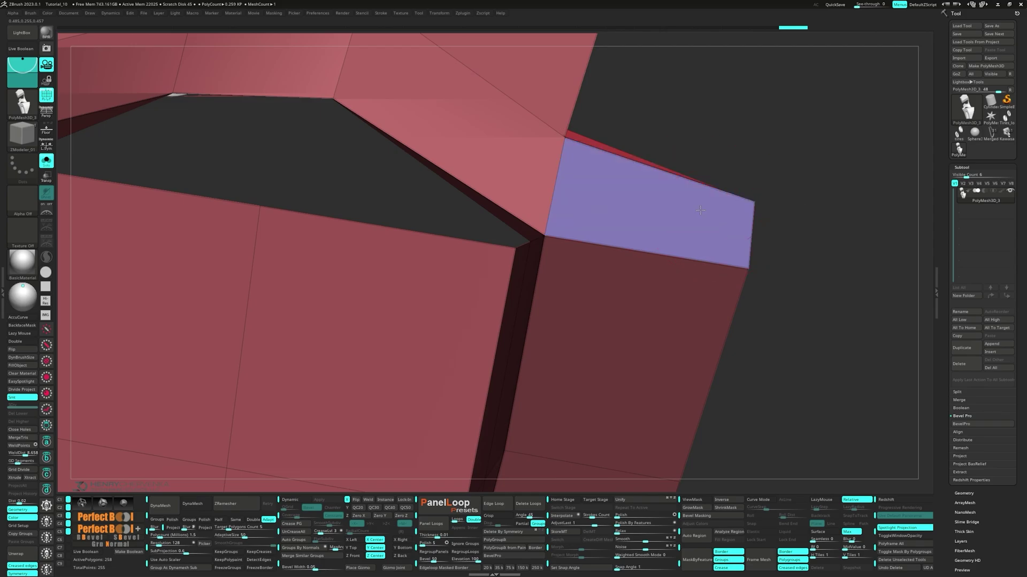
- Pull the bridge's upper outer corner outward with the Move brush to line up with the block's side
right_drag(751, 220, 658, 213)
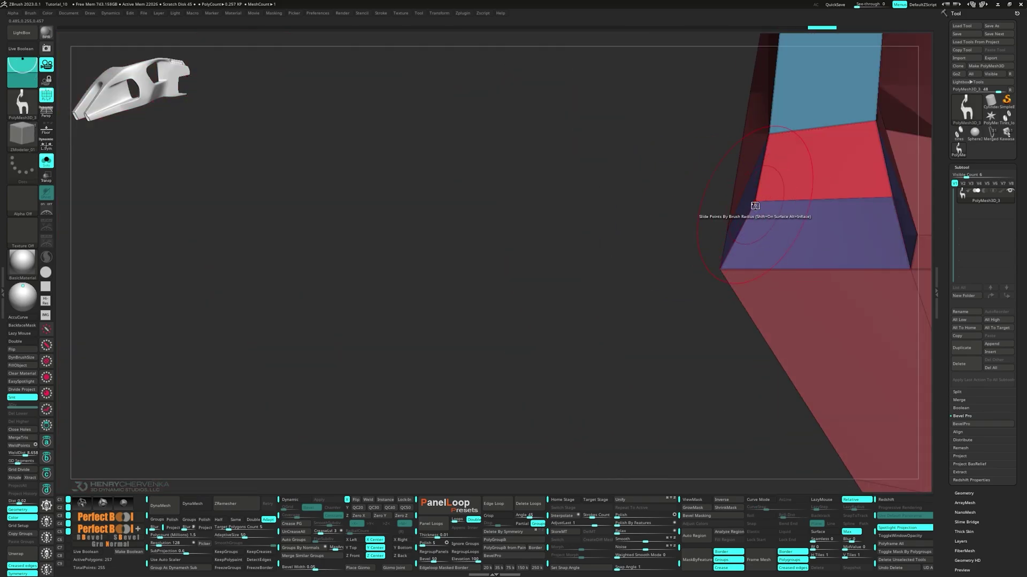
key(space)
click(826, 147)
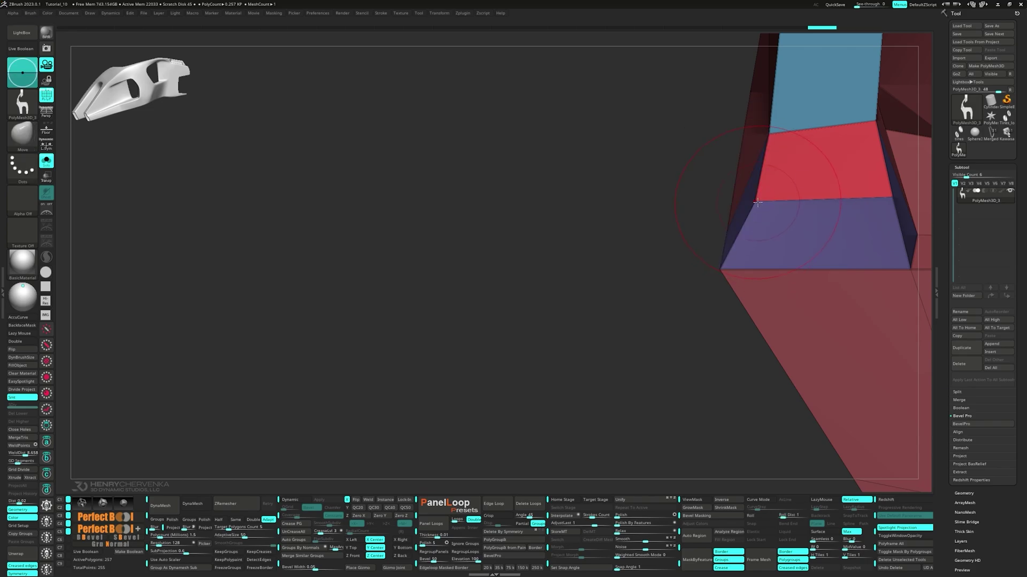
drag(755, 202, 725, 200)
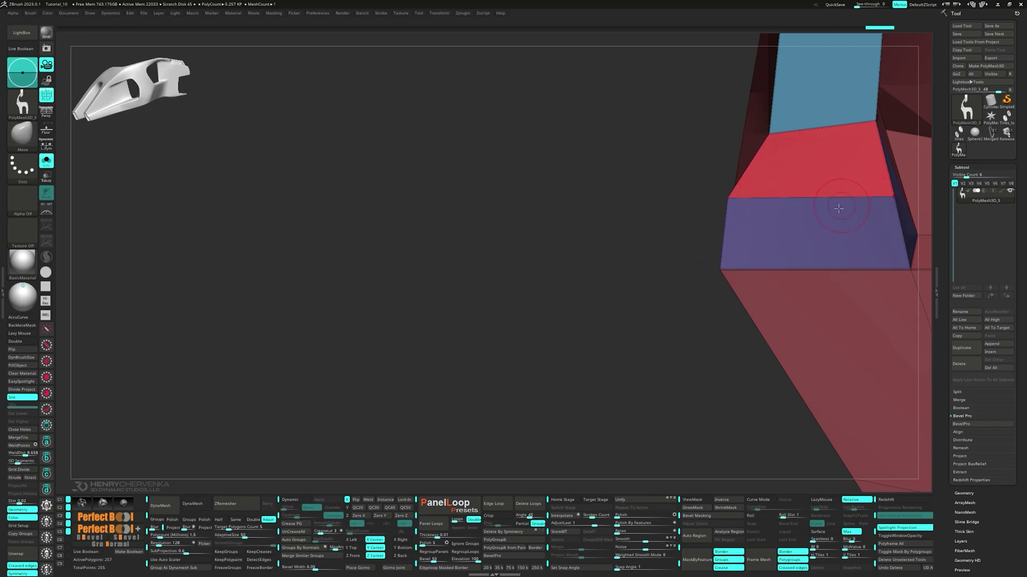
mouse_move(838, 209)
right_down()
mouse_move(841, 199)
mouse_move(661, 157)
mouse_move(743, 152)
right_up()
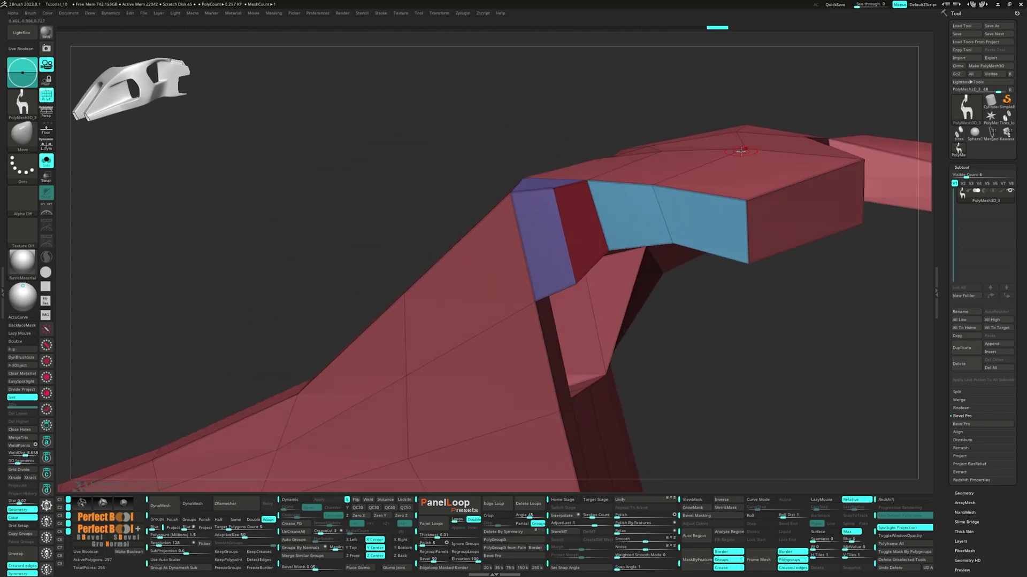
drag(743, 152, 741, 150)
- Extrude the tab's side polygons beside the bridge down and outward using ZModeler's QMesh A Poly action
mouse_move(740, 150)
right_down()
mouse_move(667, 202)
mouse_move(633, 208)
right_up()
key(space)
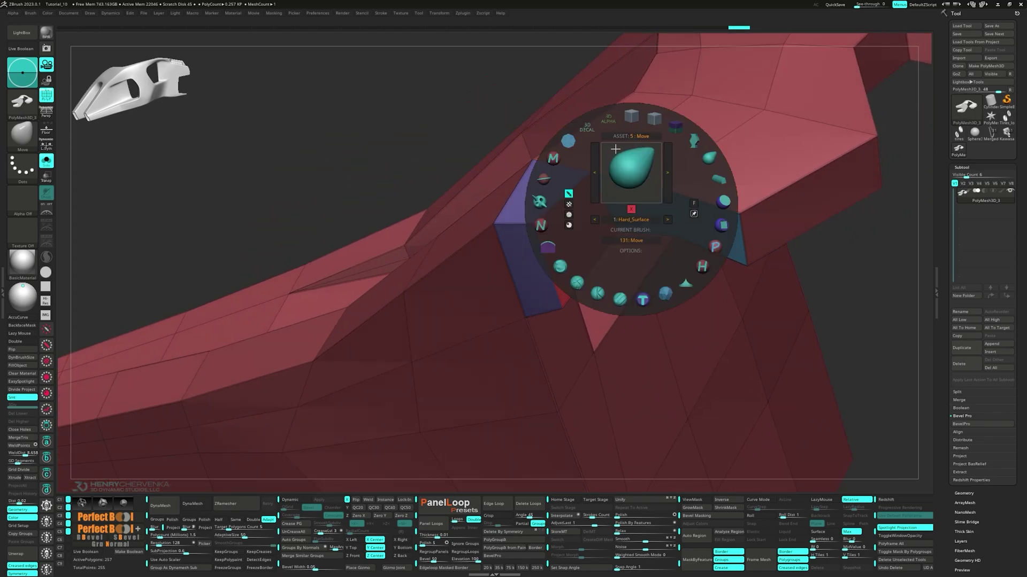
click(631, 115)
key(space)
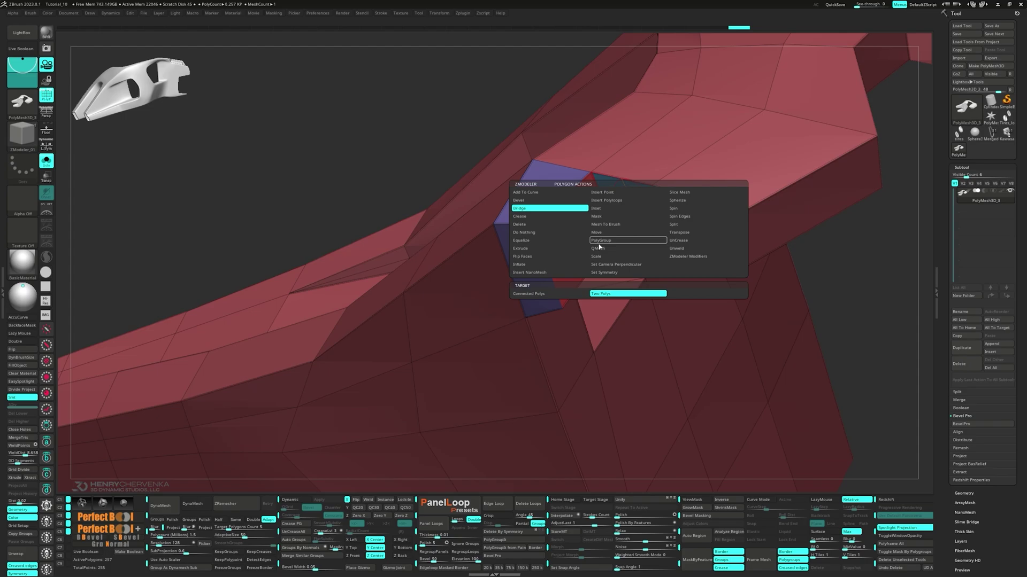
click(597, 248)
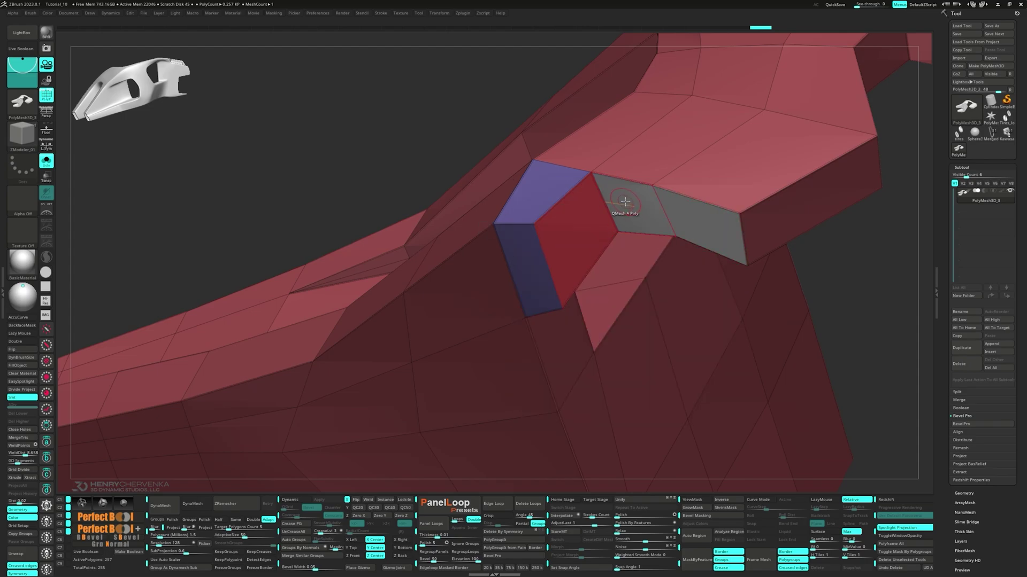
drag(625, 202, 508, 306)
right_drag(509, 306, 557, 272)
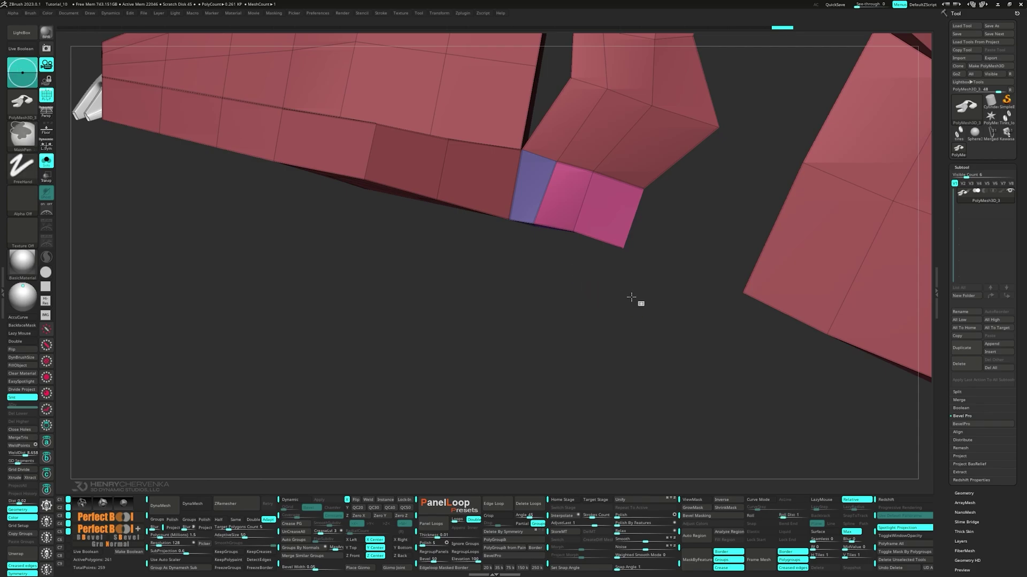
- Mask everything except the tab's lower end and flatten its bottom in line with the side block using ClipCurve
ctrl+alt+drag(644, 305, 485, 216)
key(2)
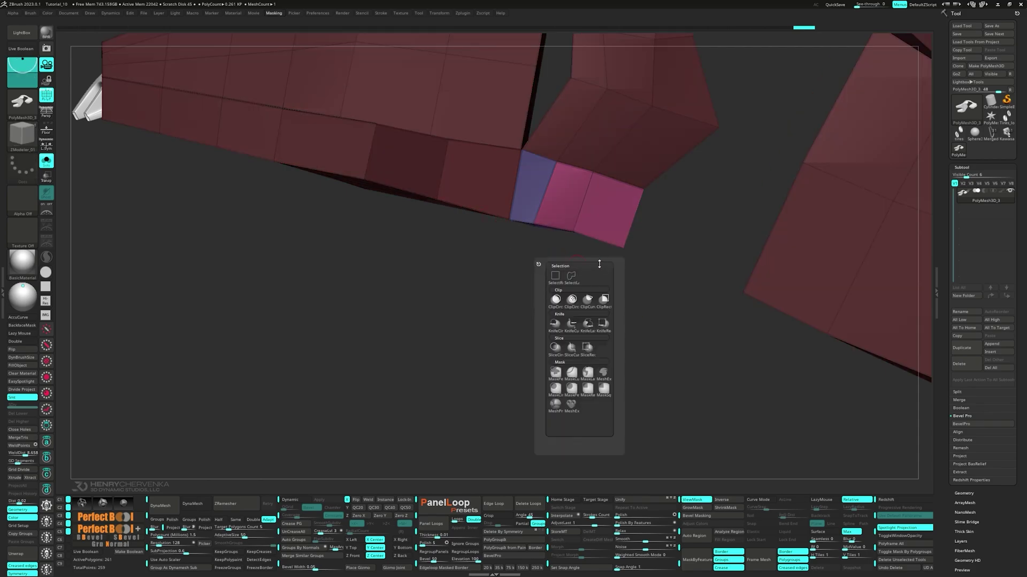
click(587, 301)
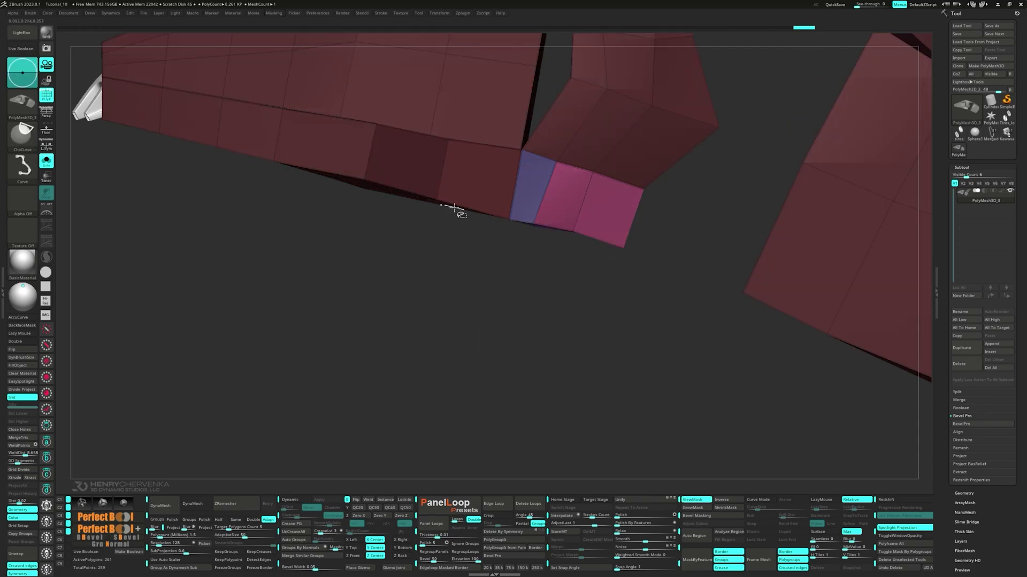
mouse_move(454, 208)
ctrl+shift+mouse_down()
mouse_move(688, 260)
mouse_move(636, 252)
ctrl+shift+mouse_up()
- Turn on the dynamic subdivision preview and assign the whole panel to a single polygroup
ctrl+right_drag(558, 197, 542, 187)
key(d)
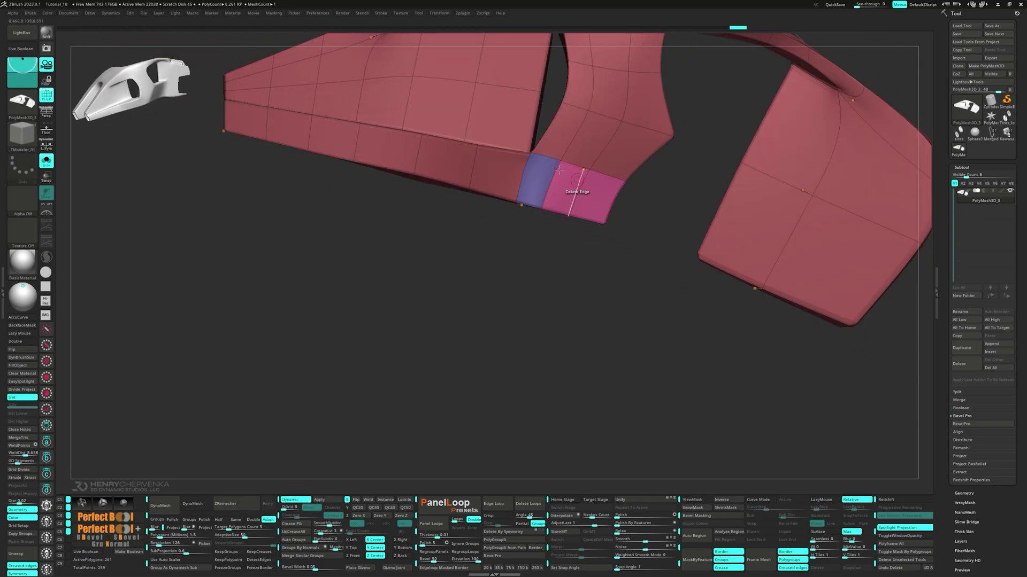
alt+right_drag(584, 140, 570, 210)
key(ctrl+w)
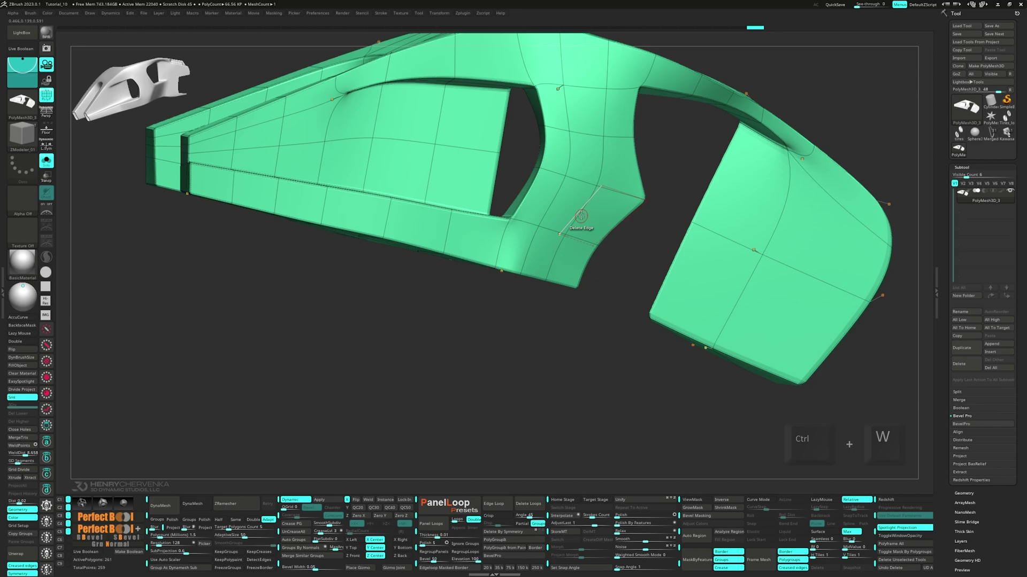
- Isolate the joined lower end's bottom with a mask, shift its outer corner inward along the side block using the gizmo, and clear the mask
shift+right_drag(583, 214, 655, 218)
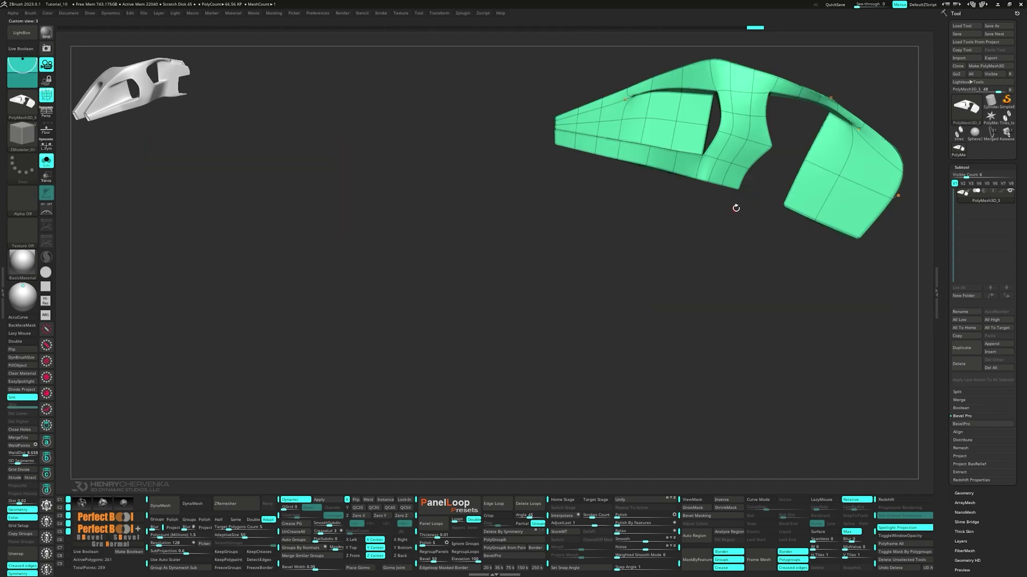
ctrl+drag(744, 220, 689, 174)
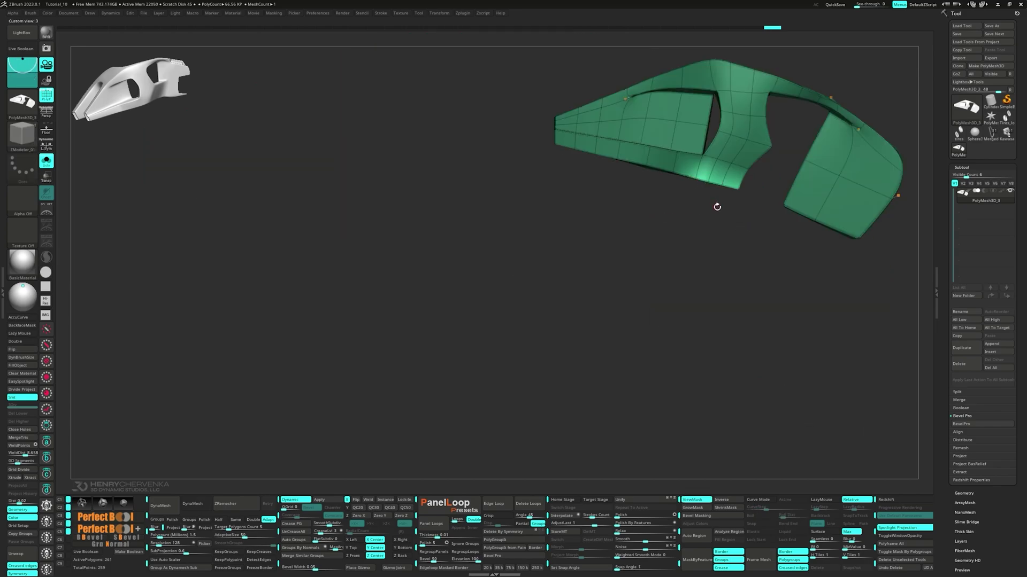
key(w)
drag(732, 203, 704, 189)
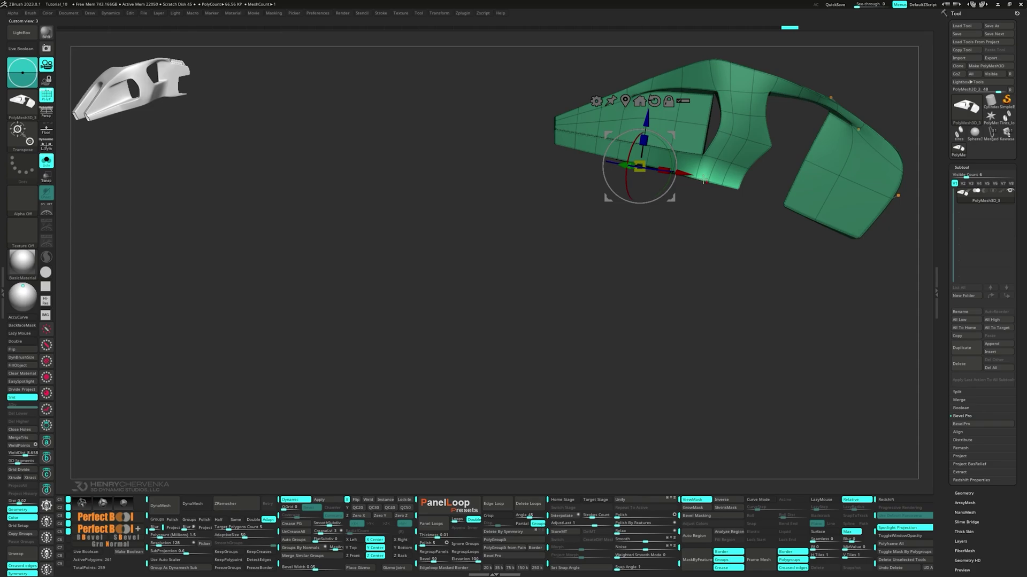
key(shift+d)
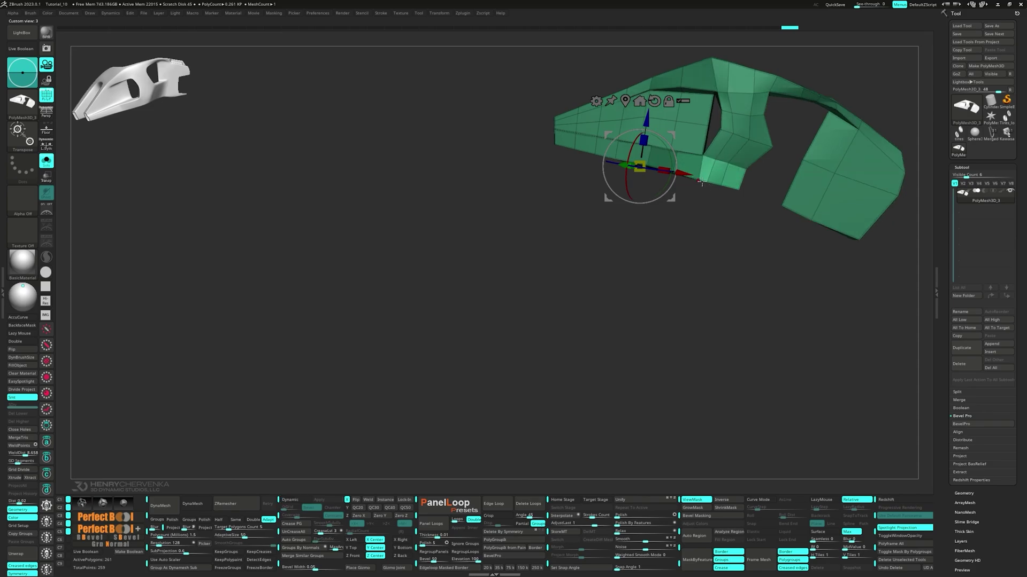
alt+click(702, 182)
drag(723, 187, 711, 186)
mouse_move(741, 221)
mouse_down()
mouse_move(760, 134)
mouse_move(741, 222)
mouse_up()
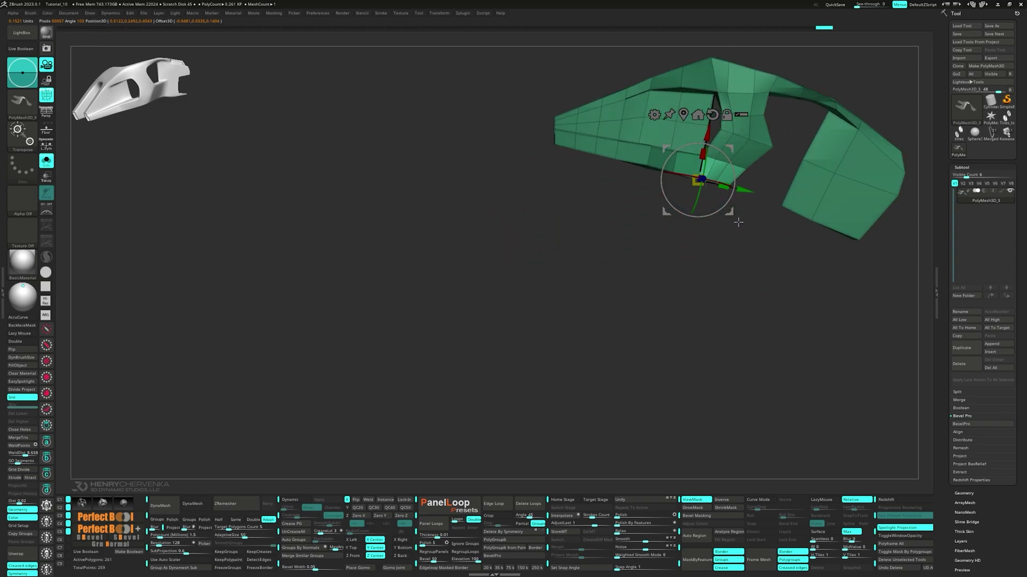
key(d)
key(q)
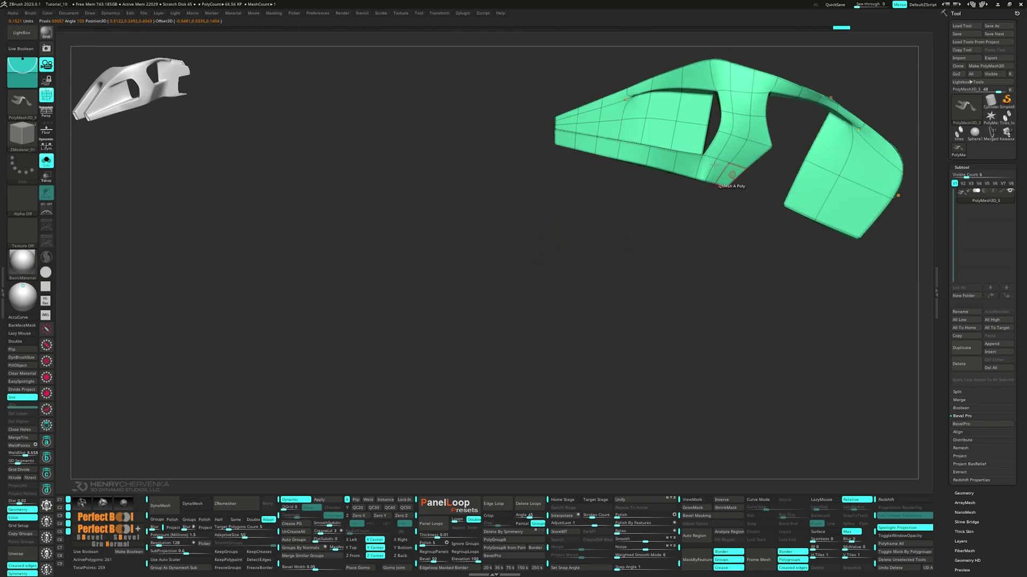
- Adjust the creasing of the edges around the joined lower end with ZModeler's Crease action targeting EdgeLoop Partial
alt+drag(703, 199, 733, 284)
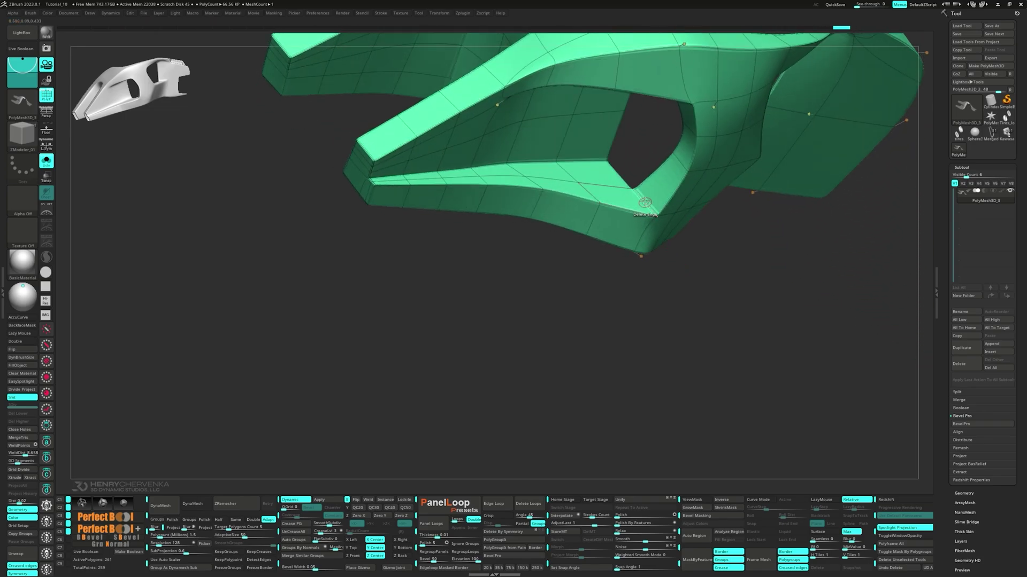
key(space)
click(570, 248)
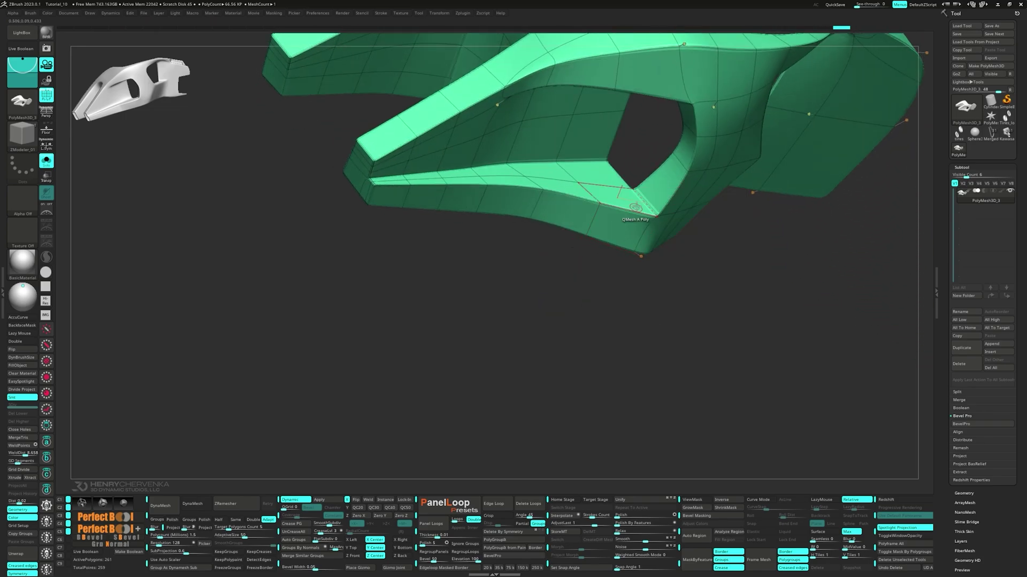
click(644, 208)
mouse_move(644, 208)
right_down()
mouse_move(348, 134)
mouse_move(301, 101)
right_up()
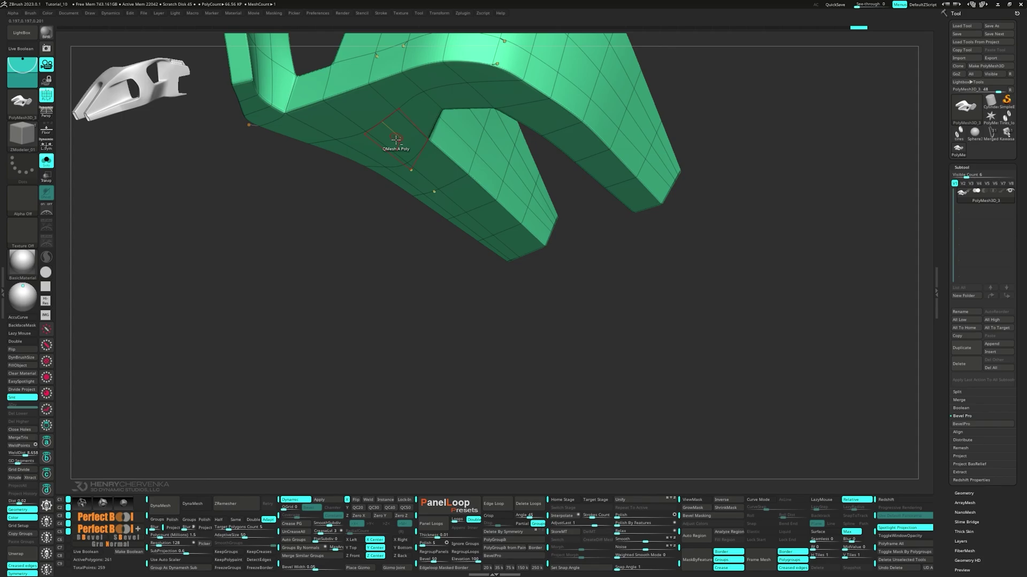
alt+right_drag(380, 128, 449, 185)
alt+click(357, 152)
mouse_move(348, 112)
right_down()
mouse_move(460, 96)
mouse_move(396, 122)
mouse_move(481, 183)
mouse_move(471, 211)
mouse_move(399, 181)
mouse_move(478, 152)
mouse_move(468, 154)
right_up()
click(396, 122)
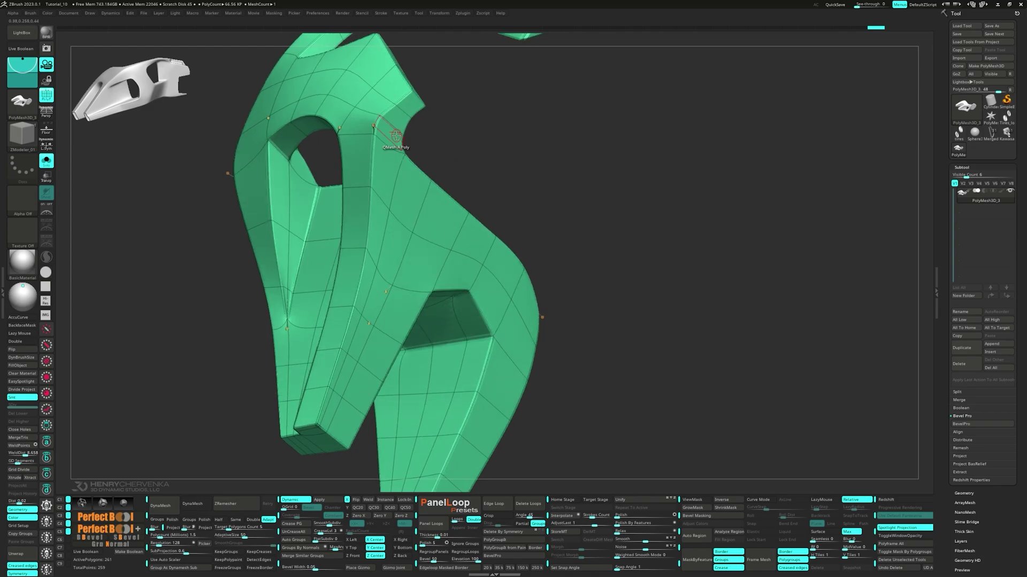
- Refine the outer side contour of the joined lower end with the Move brush, checking it with and without dynamic subdivision
key(grave)
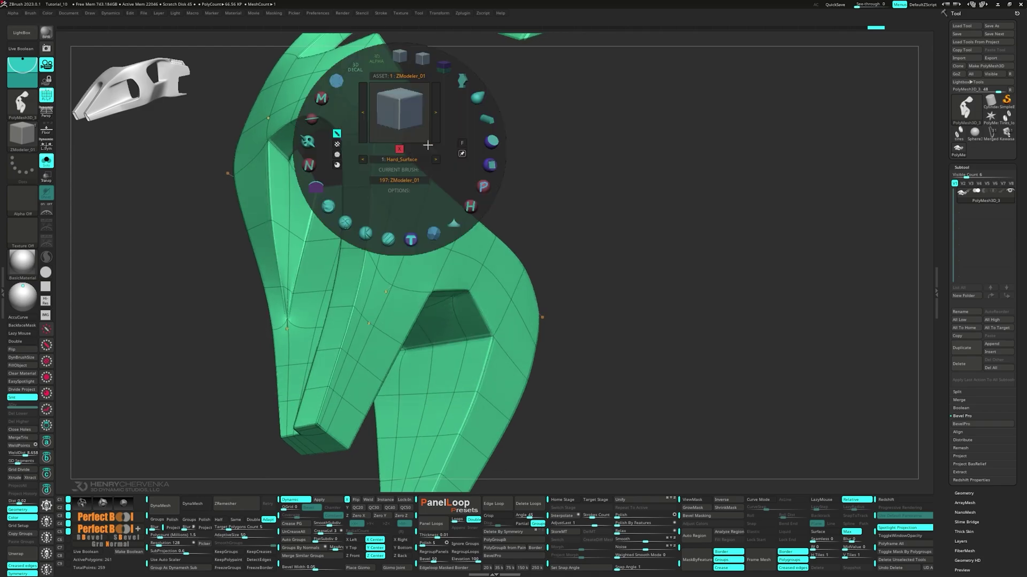
click(478, 97)
mouse_move(405, 165)
right_down()
mouse_move(390, 140)
mouse_move(377, 166)
right_up()
ctrl+right_drag(364, 118, 375, 201)
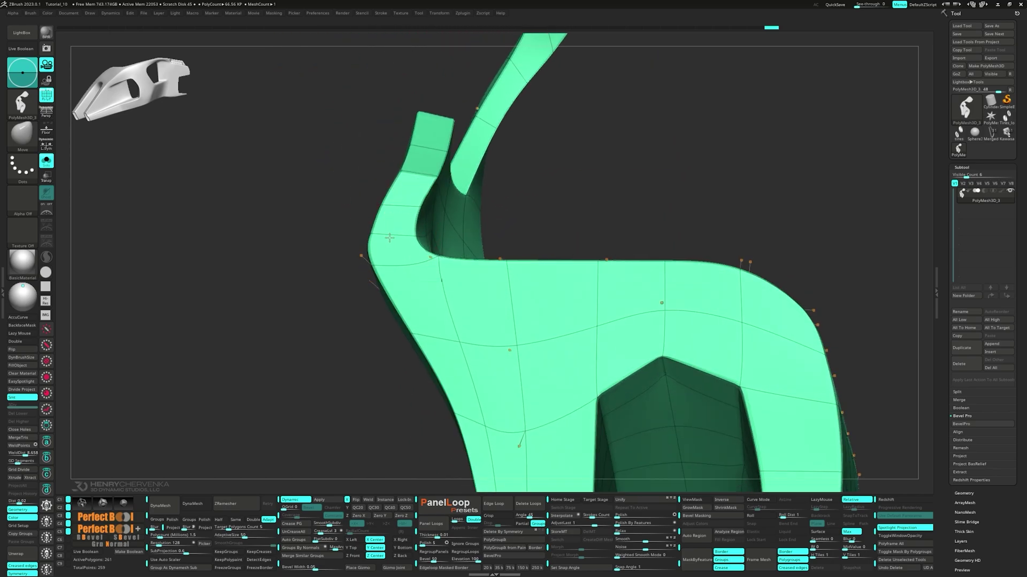
drag(416, 334, 411, 333)
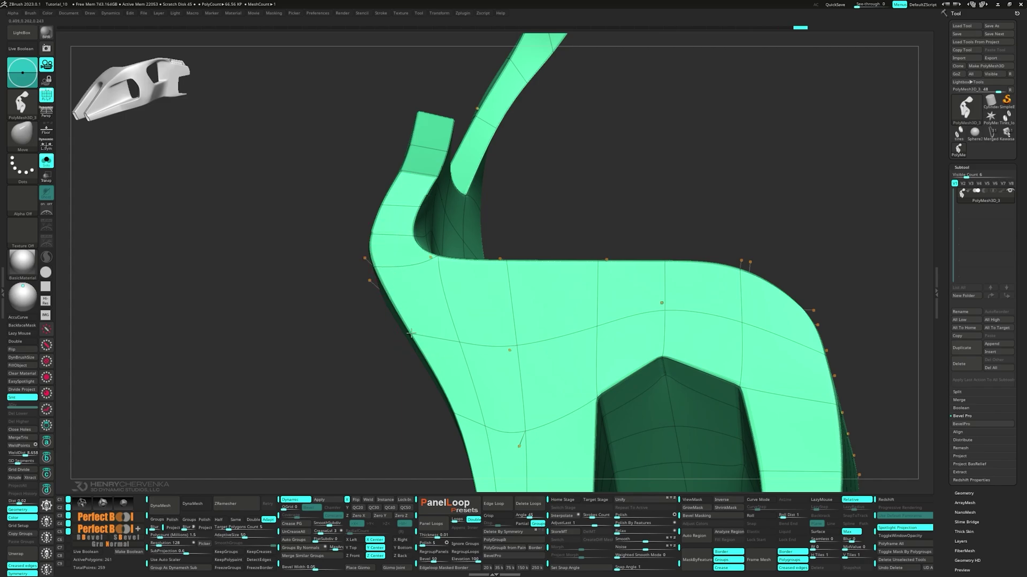
right_drag(414, 326, 393, 280)
shift+right_drag(366, 244, 359, 287)
key(shift+d)
key(f)
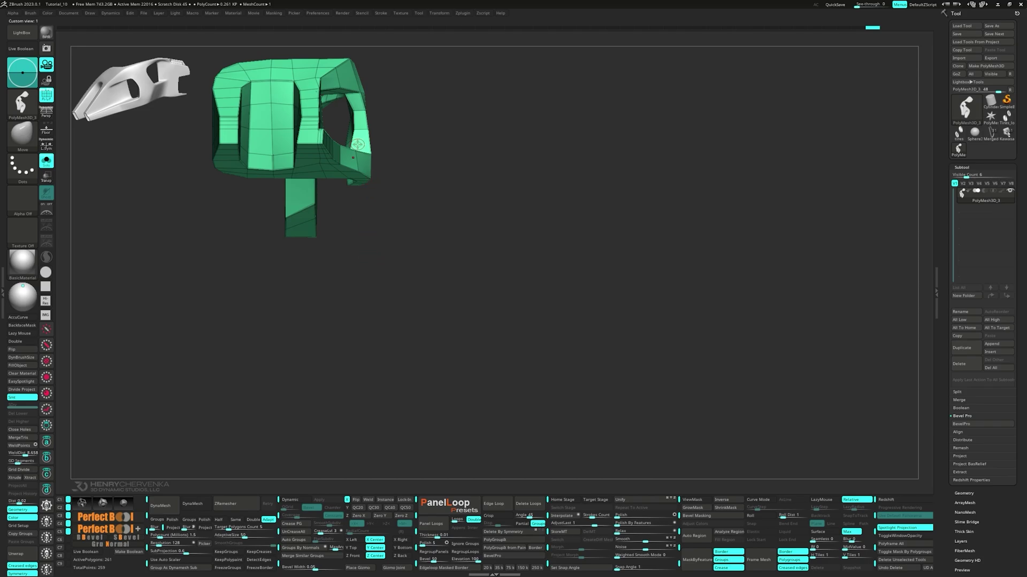
key(d)
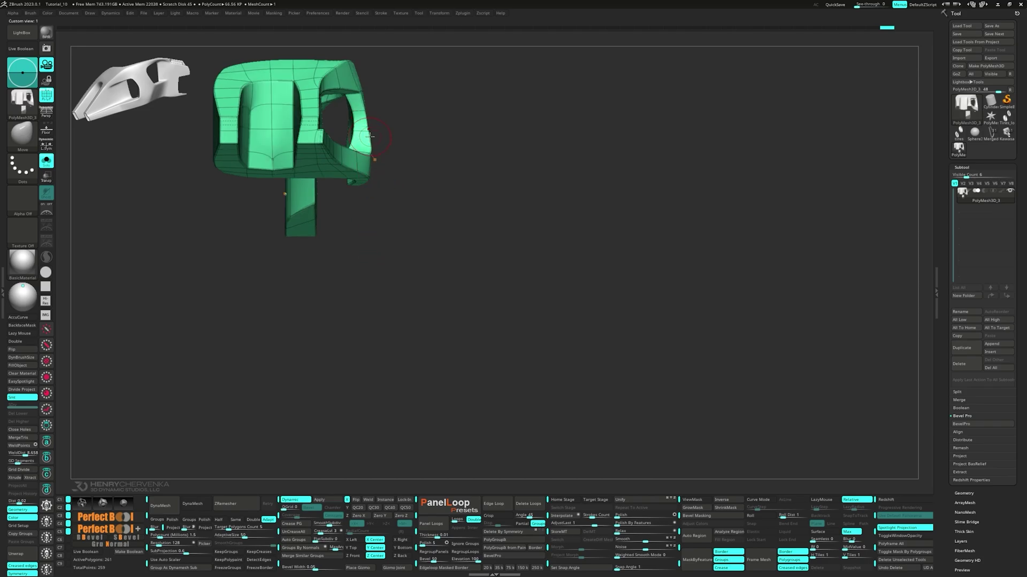
- Undo the latest Move brush adjustments on the joined lower end and turn the dynamic subdivision preview back on
mouse_move(370, 135)
right_down()
mouse_move(356, 162)
mouse_move(223, 223)
mouse_move(182, 205)
mouse_move(185, 217)
mouse_move(176, 184)
mouse_move(214, 191)
mouse_move(340, 299)
mouse_move(327, 323)
mouse_move(316, 312)
mouse_move(316, 321)
mouse_move(335, 303)
mouse_move(319, 336)
right_up()
key(shift+f)
key(d)
key(ctrl+z)
key(ctrl+z)
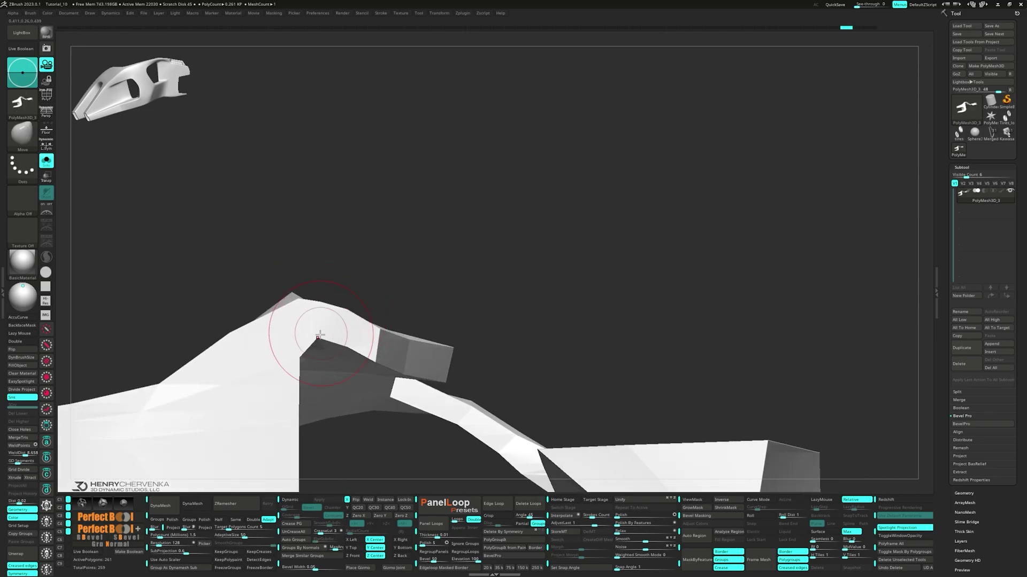
drag(318, 343, 316, 342)
key(ctrl+z)
key(d)
- Display the polyframe and examine the outer side of the joined lower end
mouse_move(356, 333)
right_down()
mouse_move(371, 365)
mouse_move(511, 288)
mouse_move(459, 261)
right_up()
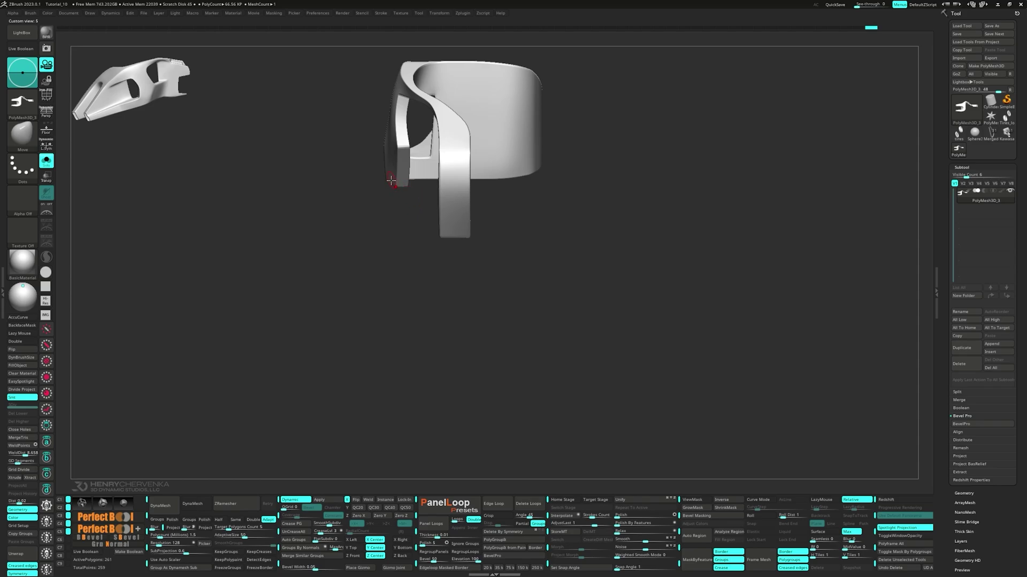
right_drag(402, 175, 424, 251)
key(shift+f)
right_drag(408, 213, 400, 162)
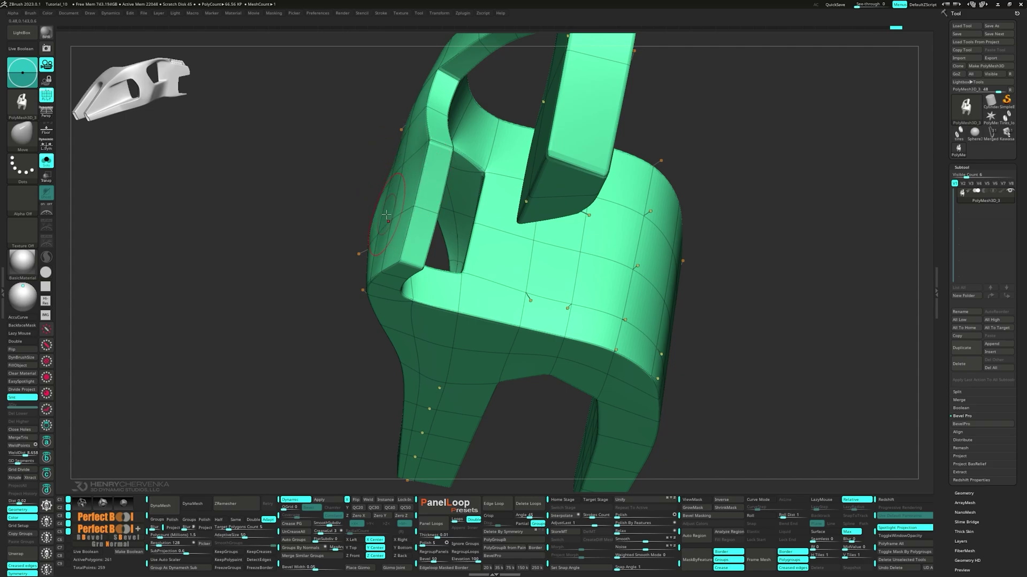
right_drag(386, 214, 416, 204)
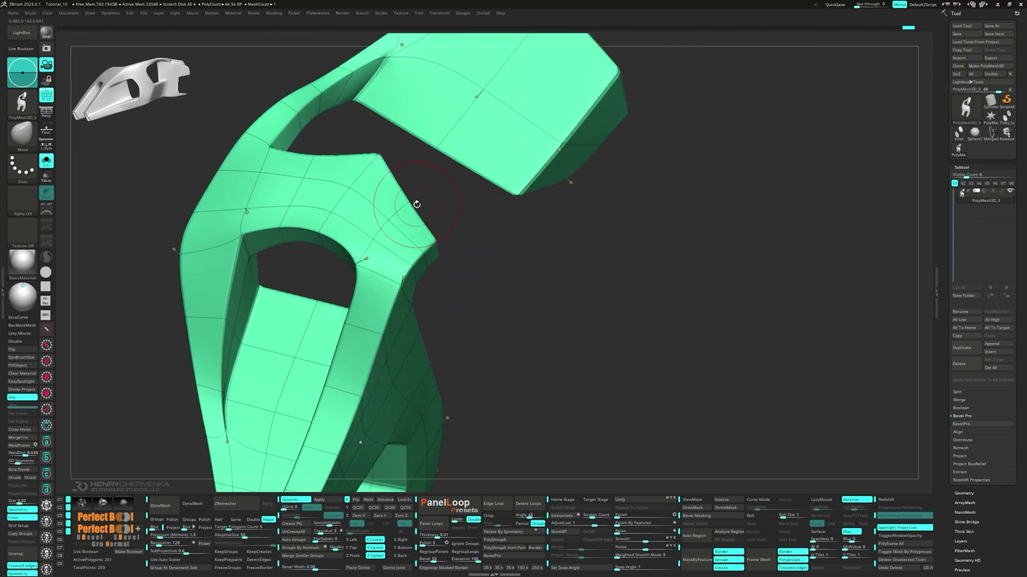
- Mask the edges across the arm's tab and lower joint with ZModeler's Mask edge action, and invert the mask
middle_click(416, 206)
click(425, 121)
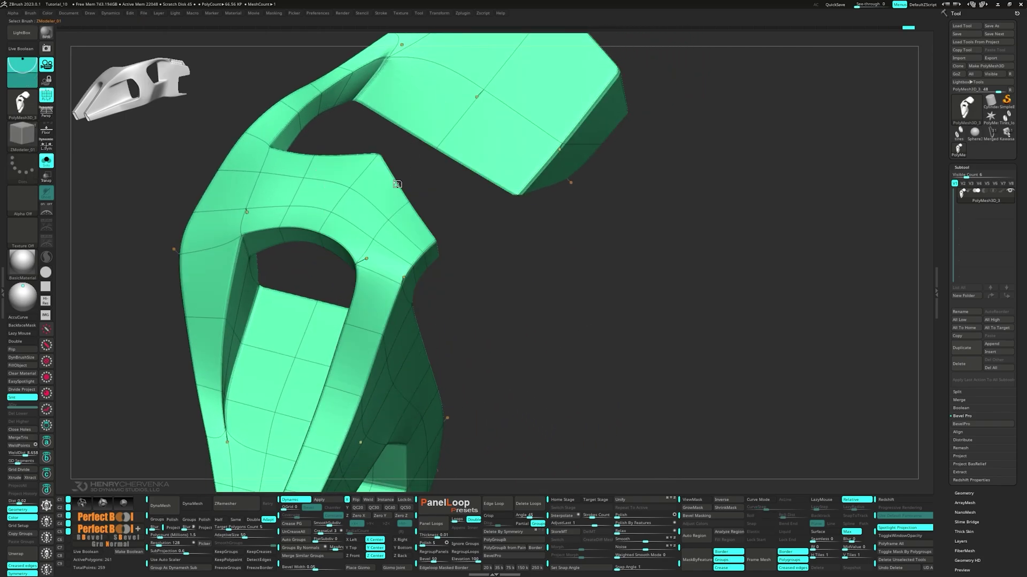
key(space)
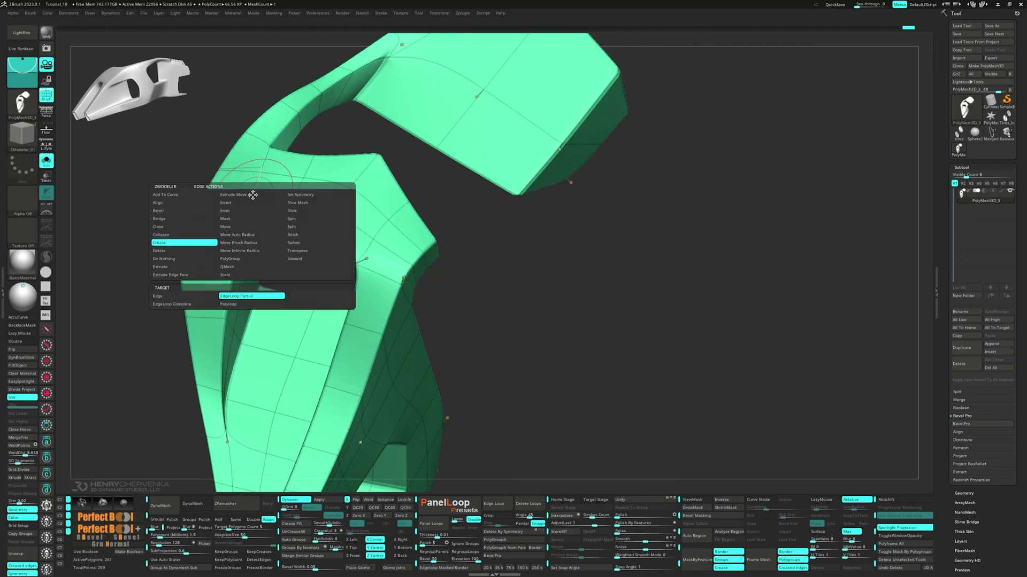
click(237, 220)
click(262, 190)
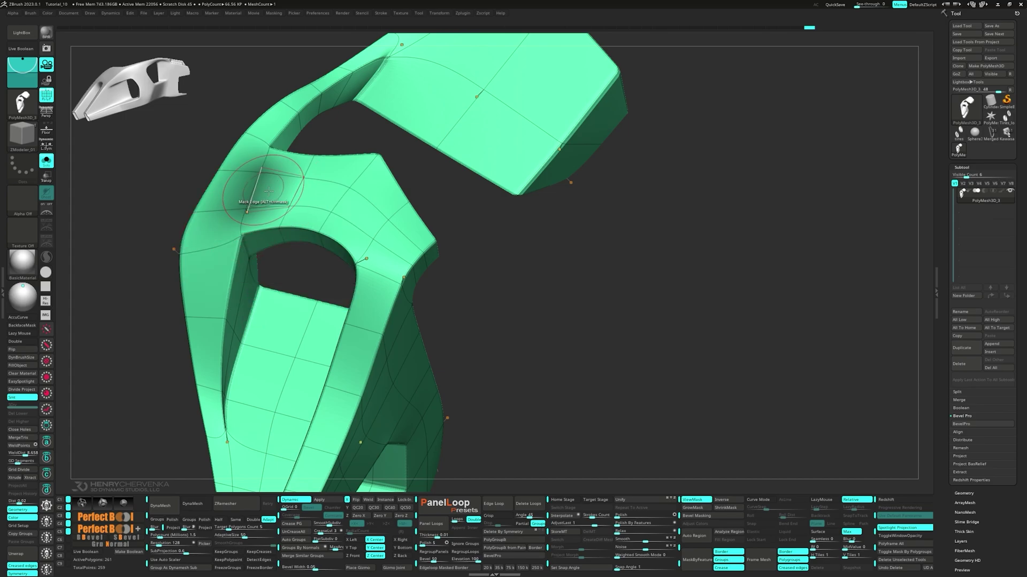
click(307, 193)
click(342, 199)
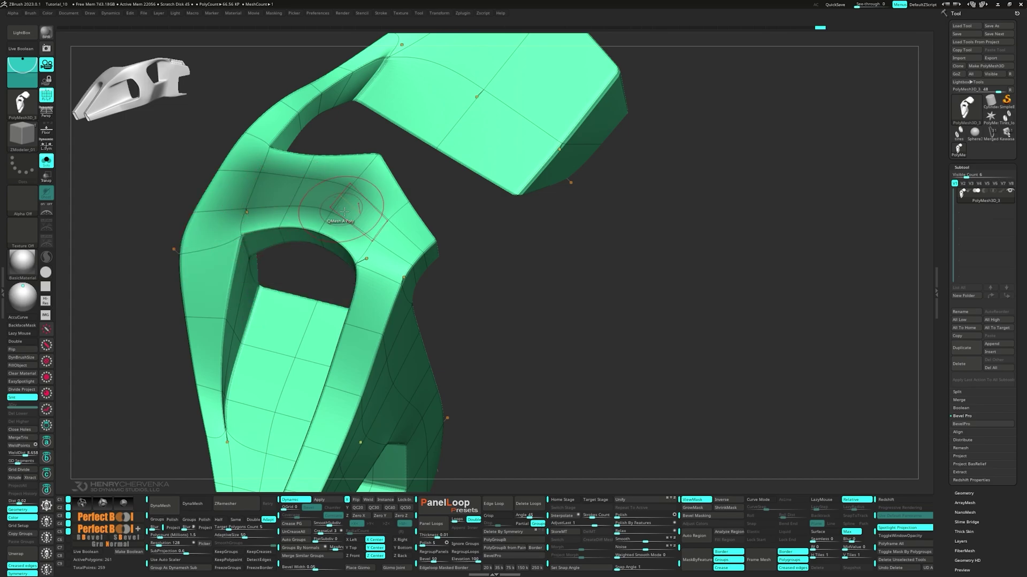
click(378, 232)
click(416, 258)
ctrl+click(531, 325)
- Smooth the unmasked tab and lower joint using Polish By Features, and clear the mask
right_drag(310, 235, 454, 293)
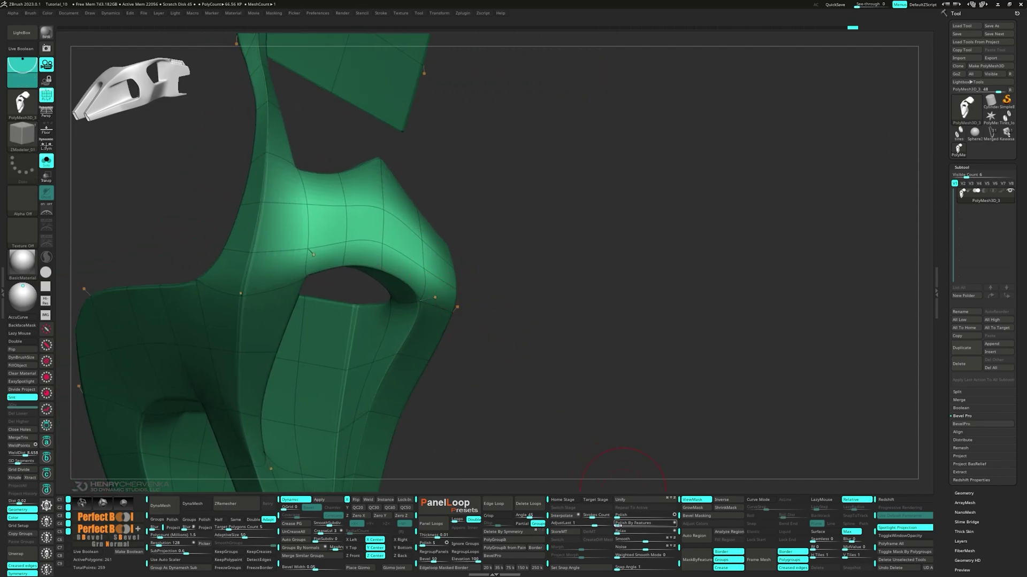
click(620, 525)
right_drag(571, 358, 580, 330)
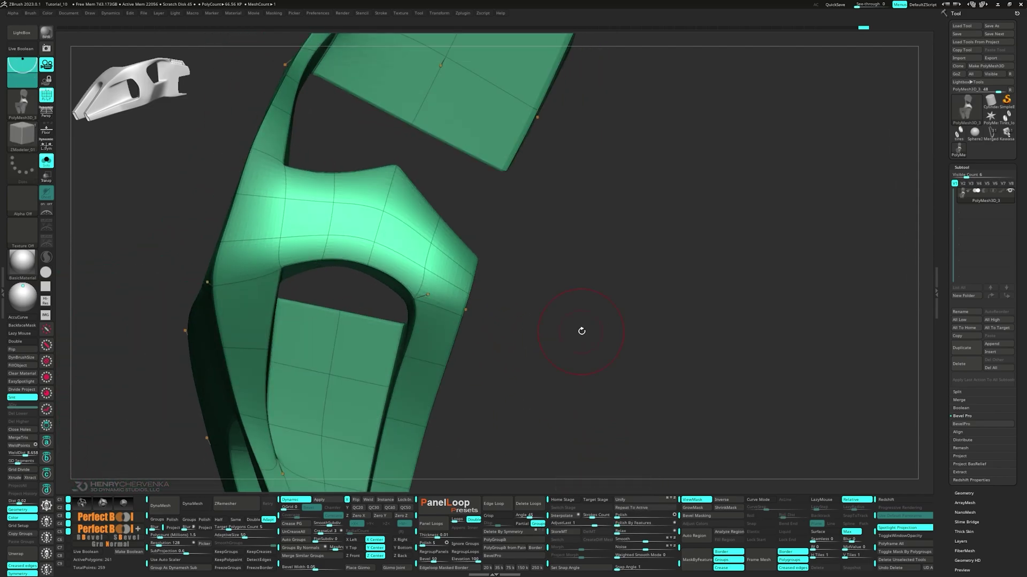
ctrl+drag(580, 330, 612, 365)
- Slide the edge beside the lower end's corner slightly toward the tip with ZModeler's Slide action
key(shift+f)
right_drag(401, 215, 398, 236)
mouse_move(399, 237)
mouse_down()
mouse_move(390, 244)
mouse_move(420, 168)
mouse_move(397, 214)
mouse_move(396, 183)
mouse_move(382, 273)
mouse_move(363, 288)
mouse_up()
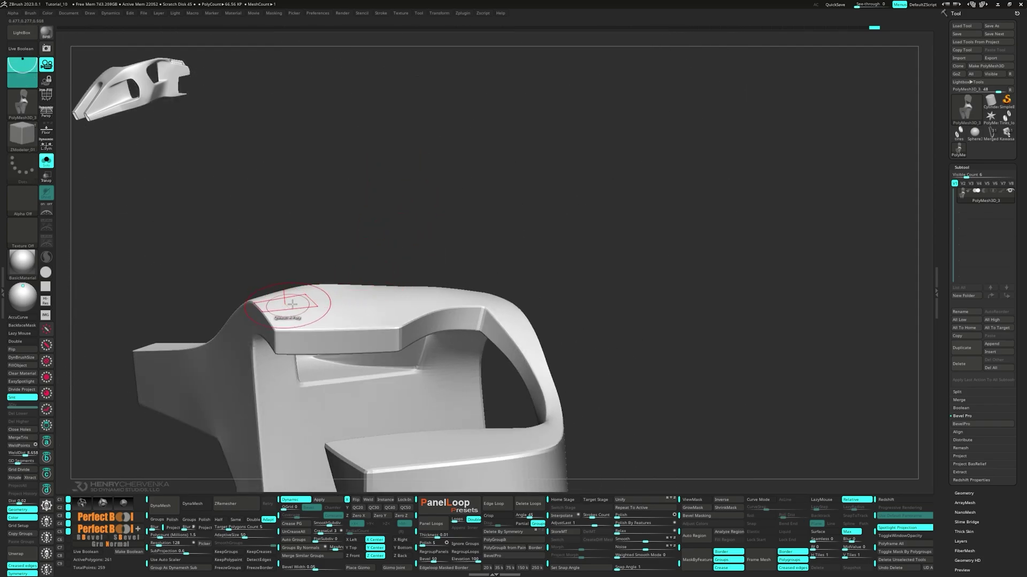
alt+right_drag(354, 307, 470, 298)
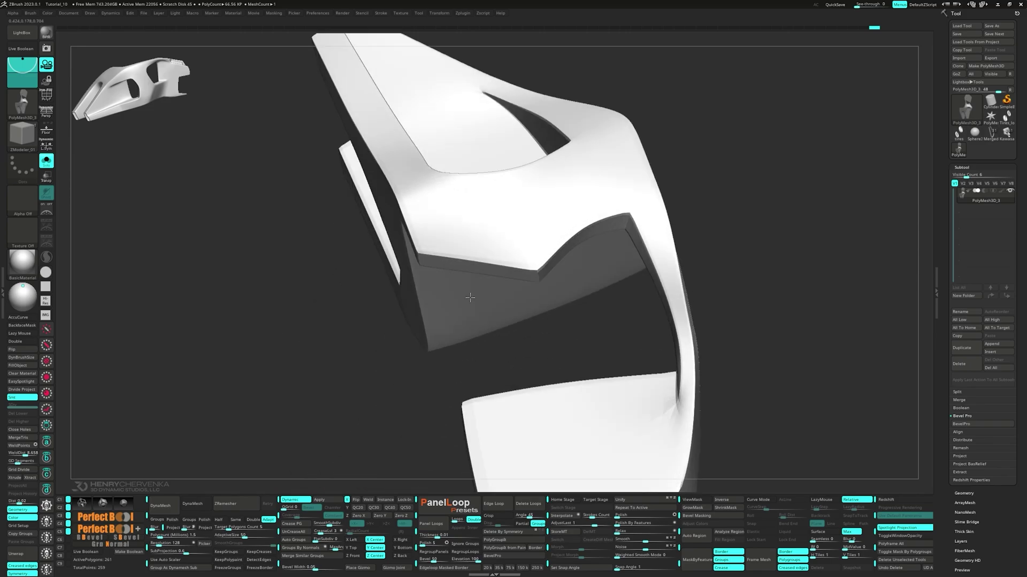
mouse_move(469, 298)
mouse_down()
mouse_move(488, 337)
mouse_move(407, 231)
mouse_up()
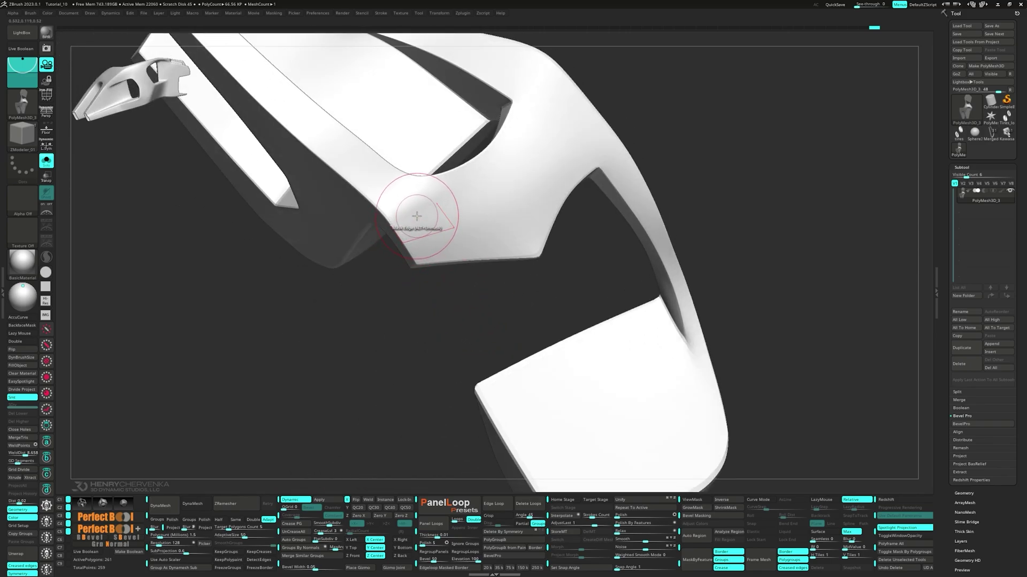
key(space)
click(468, 240)
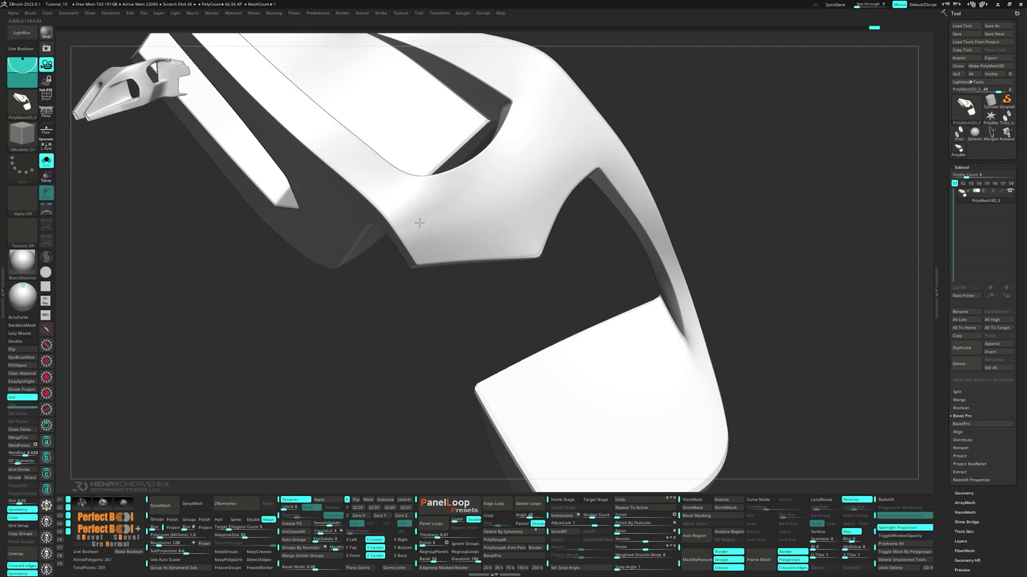
key(shift+f)
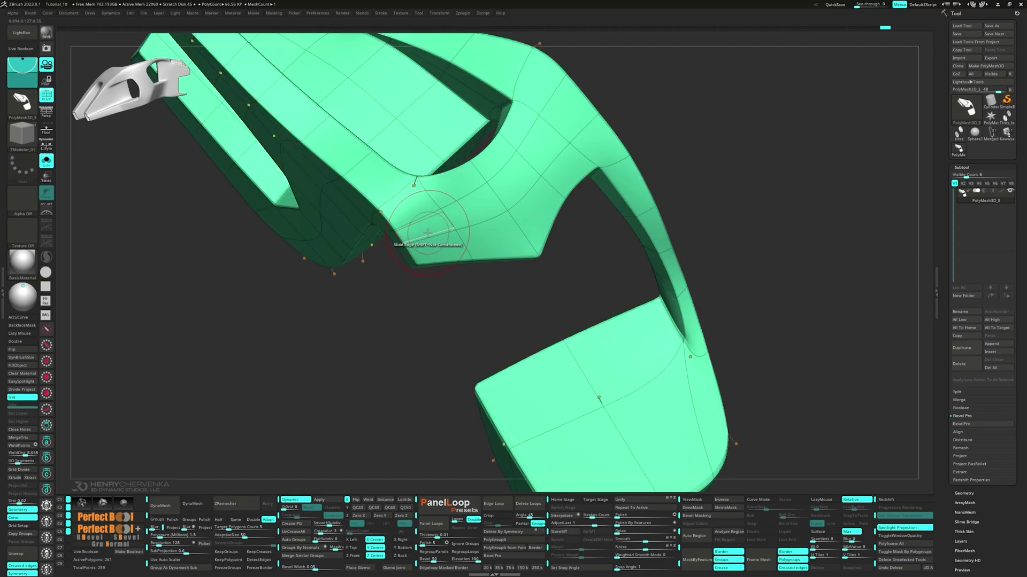
drag(431, 238, 430, 239)
- Delete the edge on the tab's side facing the large rear opening with ZModeler's Delete action
mouse_move(429, 239)
right_down()
mouse_move(417, 213)
mouse_move(452, 170)
right_up()
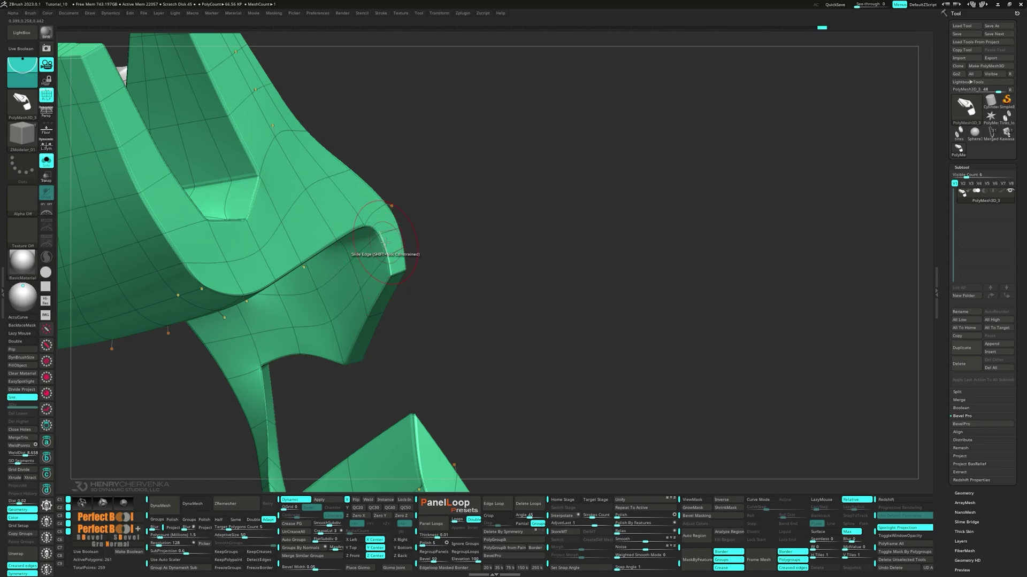
right_drag(385, 242, 393, 284)
key(shift+f)
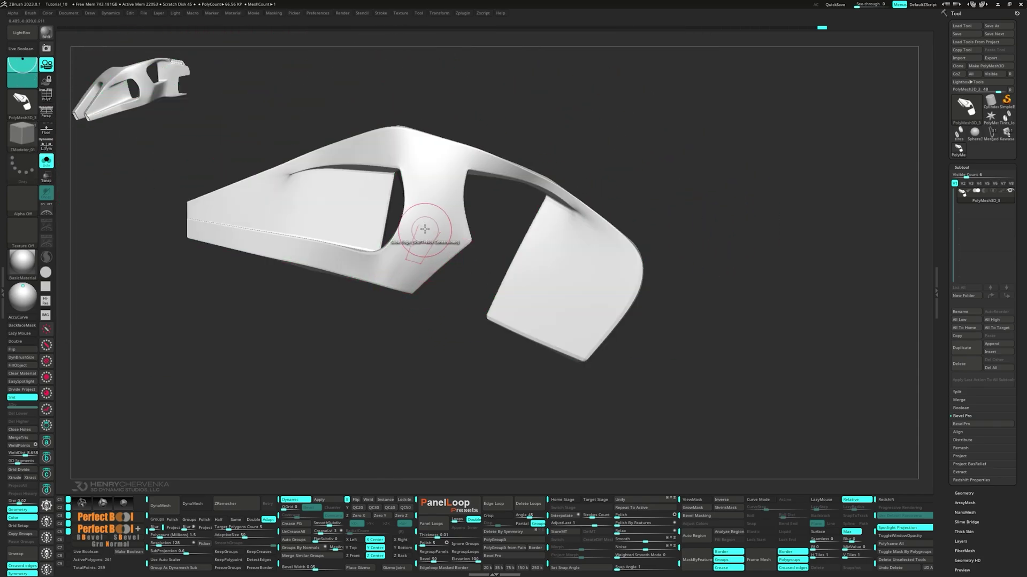
mouse_move(424, 229)
right_down()
mouse_move(422, 200)
mouse_move(429, 230)
right_up()
key(space)
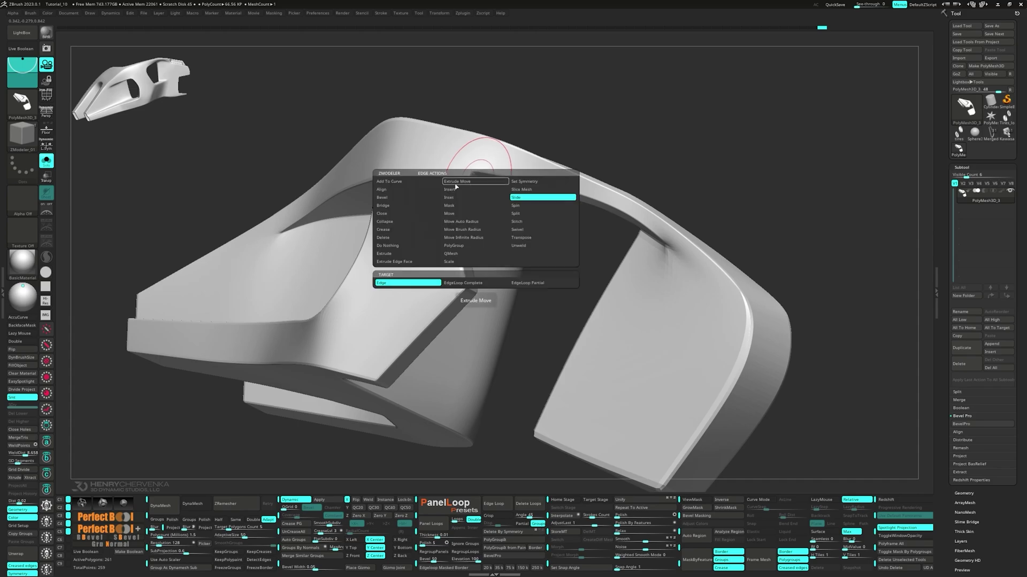
click(395, 238)
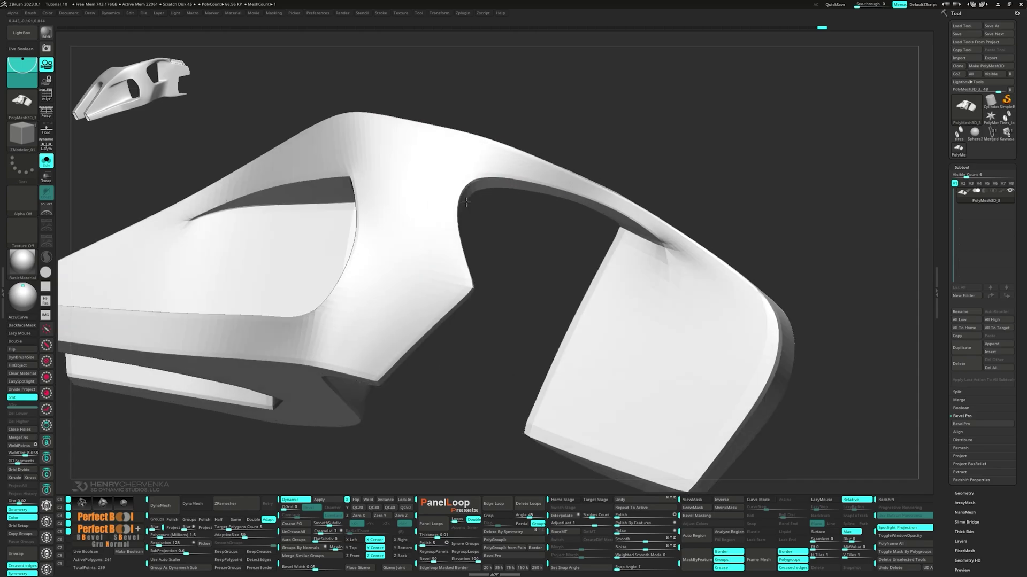
click(465, 203)
- Examine the tab and side arm from several angles, with the polyframe hidden and shown
mouse_move(464, 202)
right_down()
mouse_move(374, 194)
mouse_move(382, 225)
mouse_move(399, 229)
mouse_move(306, 262)
mouse_move(268, 290)
mouse_move(295, 320)
mouse_move(327, 236)
mouse_move(331, 286)
right_up()
click(362, 188)
alt+click(313, 255)
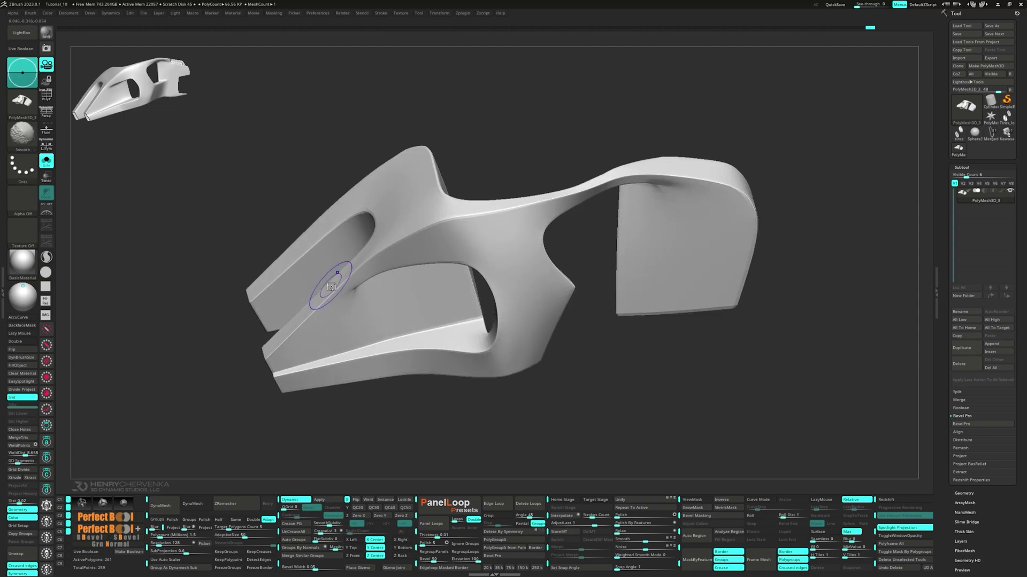
key(shift+2)
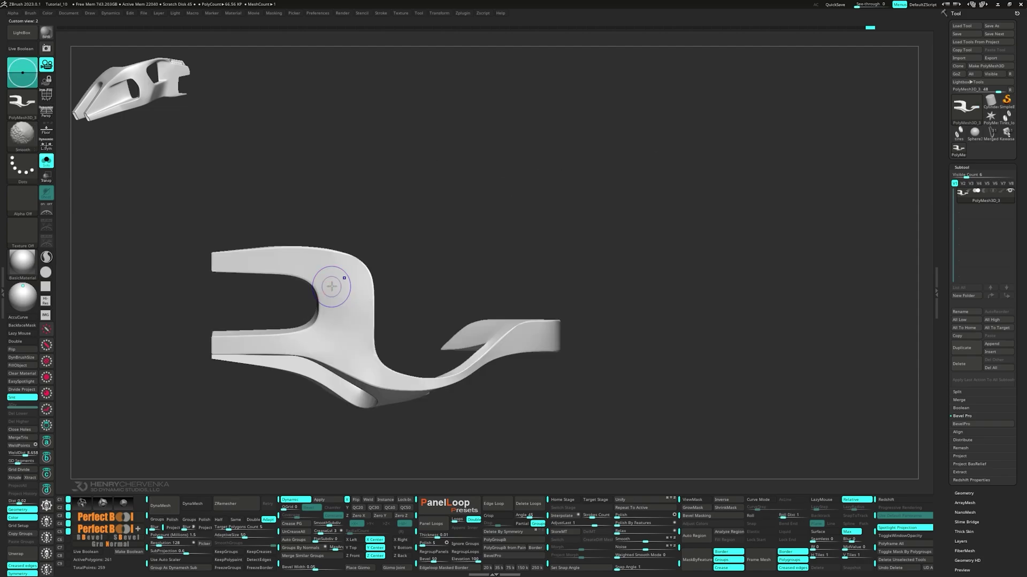
key(shift+f)
key(shift+f)
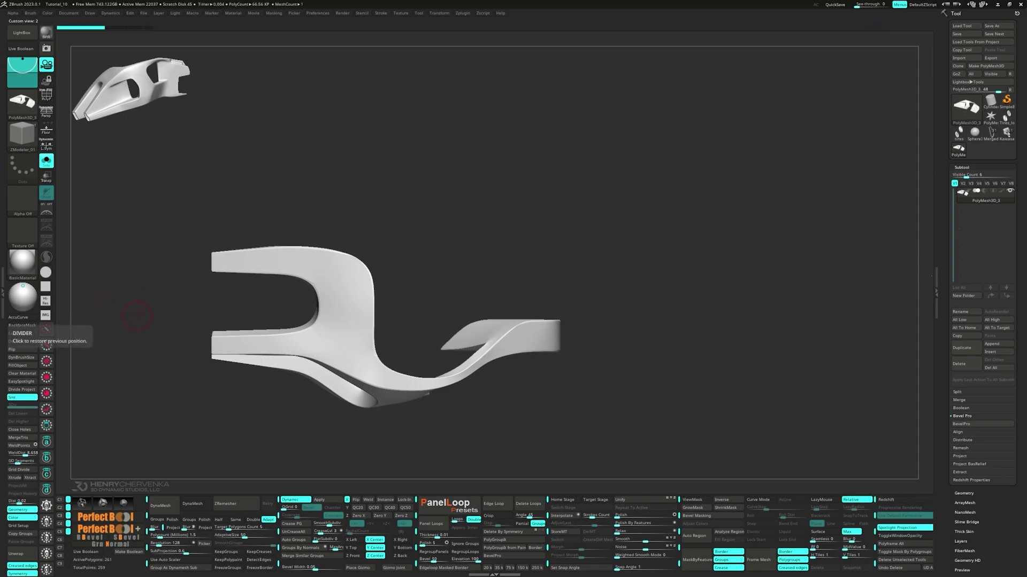
drag(508, 238, 630, 240)
key(shift+f)
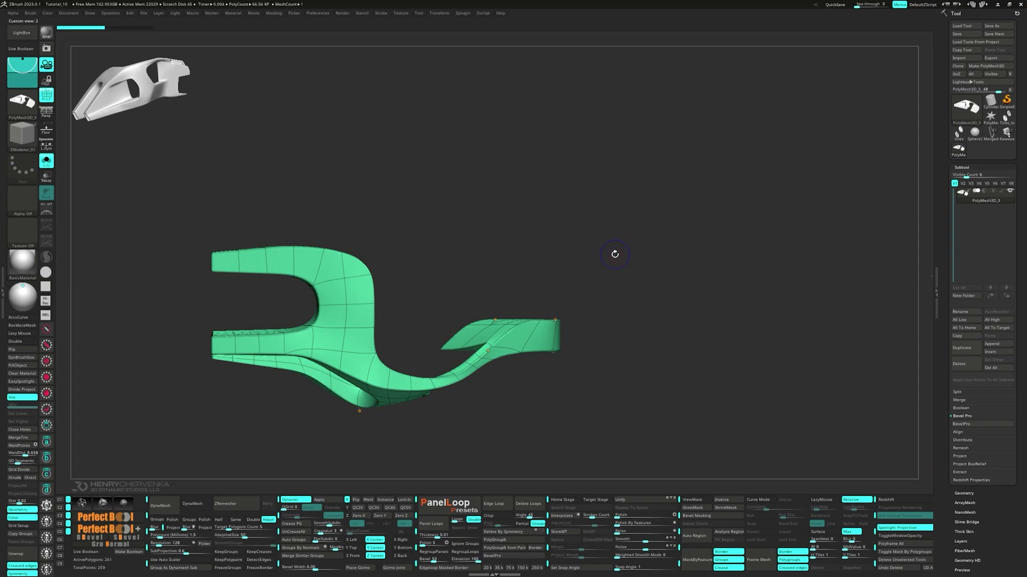
shift+click(615, 254)
- Slice the tab lengthwise beside the large rear opening with SliceCurve, and turn off the Dynamic Subdivision preview
key(ctrl+shift)
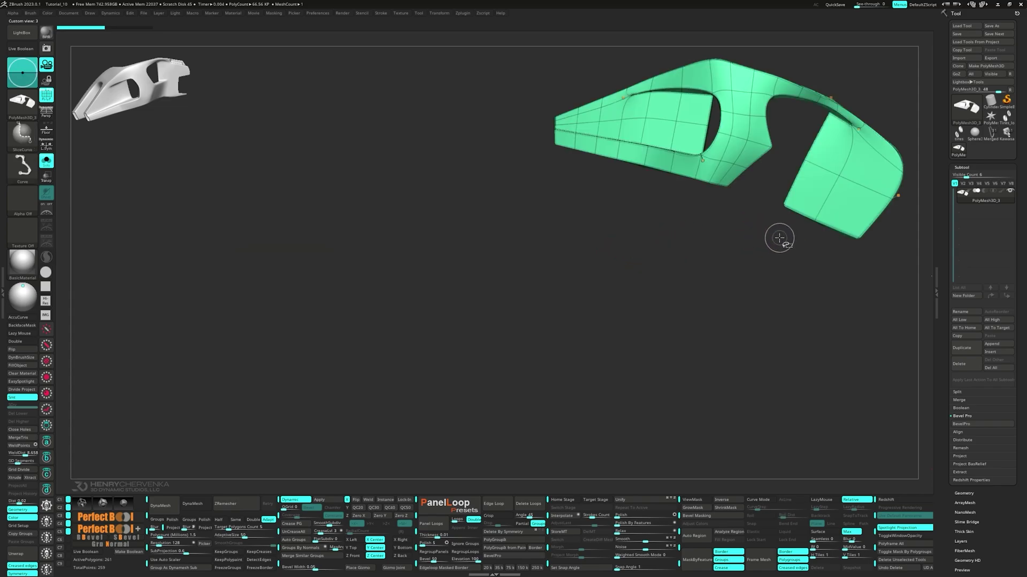
ctrl+shift+drag(779, 237, 879, 59)
alt+right_drag(878, 59, 793, 127)
ctrl+right_drag(794, 126, 758, 157)
key(shift+d)
drag(758, 157, 770, 189)
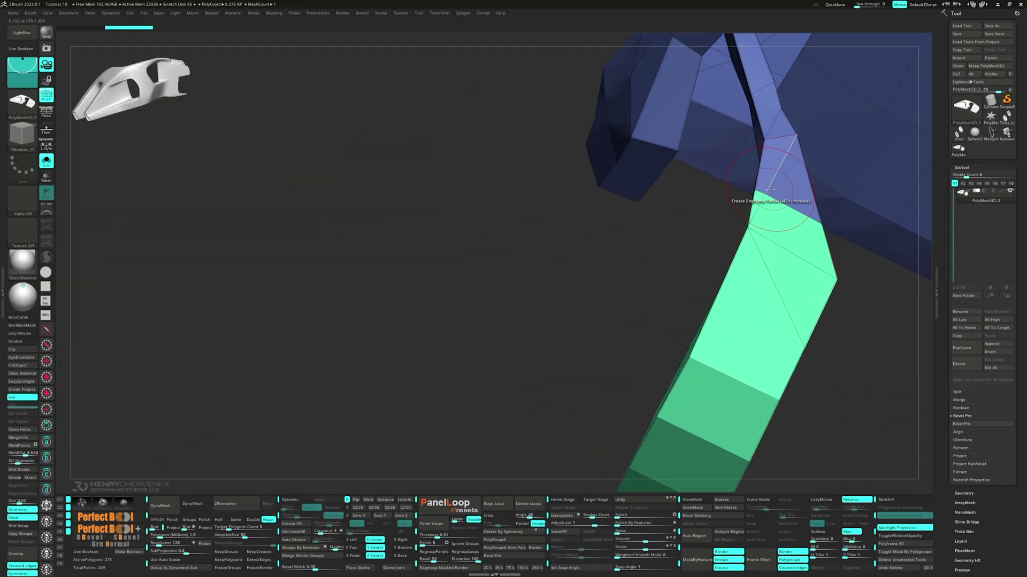
- Collapse the short extra edges where the side arm meets the tab with ZModeler's Collapse action
key(space)
click(690, 232)
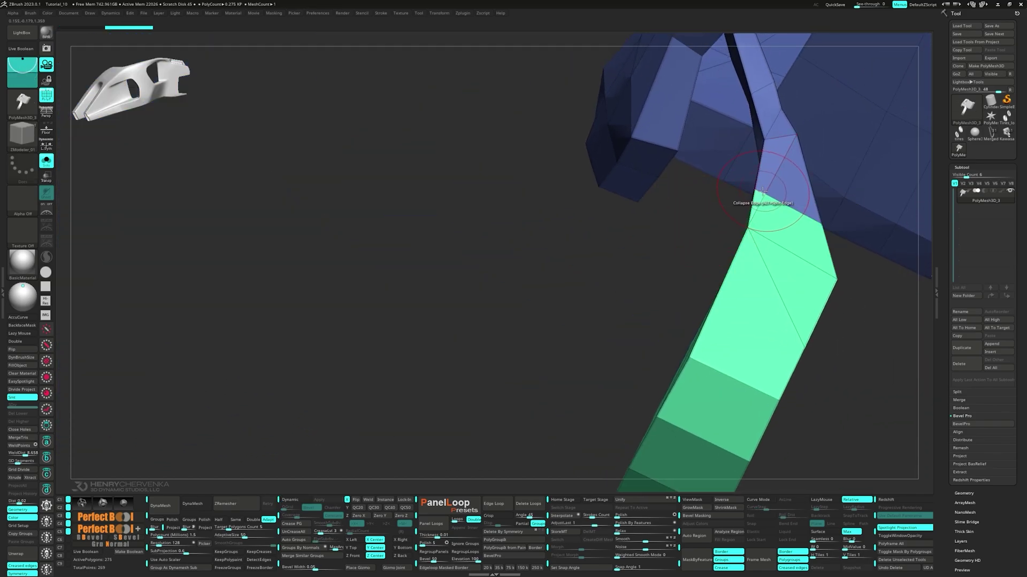
click(763, 190)
right_drag(763, 191, 778, 134)
alt+right_drag(777, 133, 818, 206)
click(760, 188)
click(749, 195)
- Delete the extra edge at the junction of the side arm and the tab with ZModeler's Delete action
key(space)
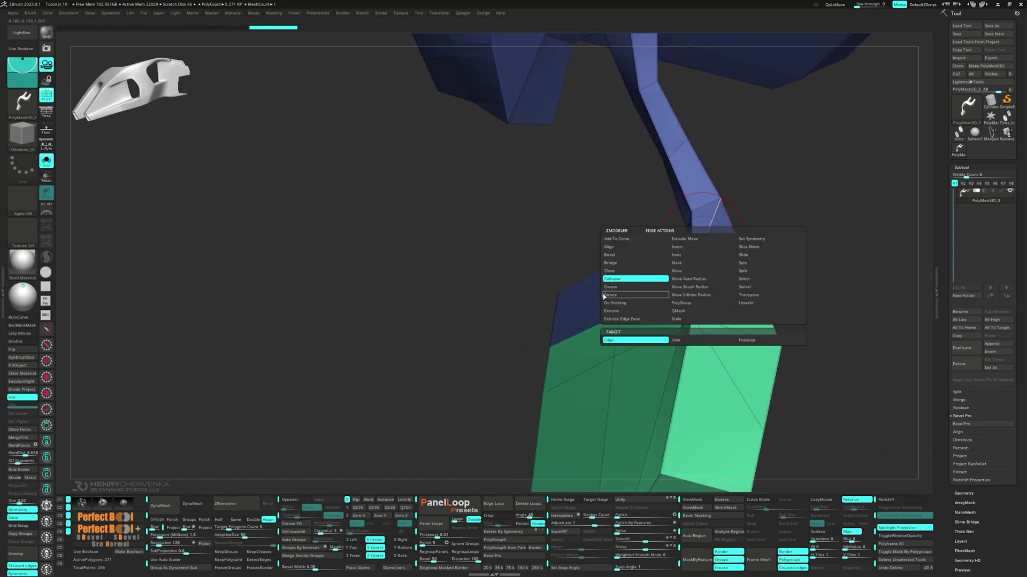
click(604, 296)
click(706, 240)
right_drag(706, 240, 720, 246)
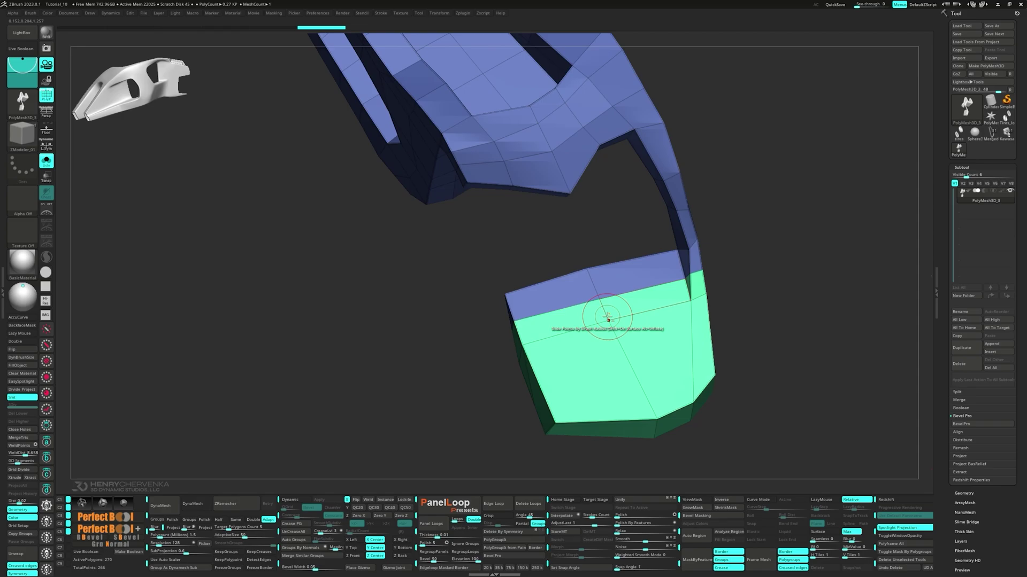
right_drag(607, 319, 622, 272)
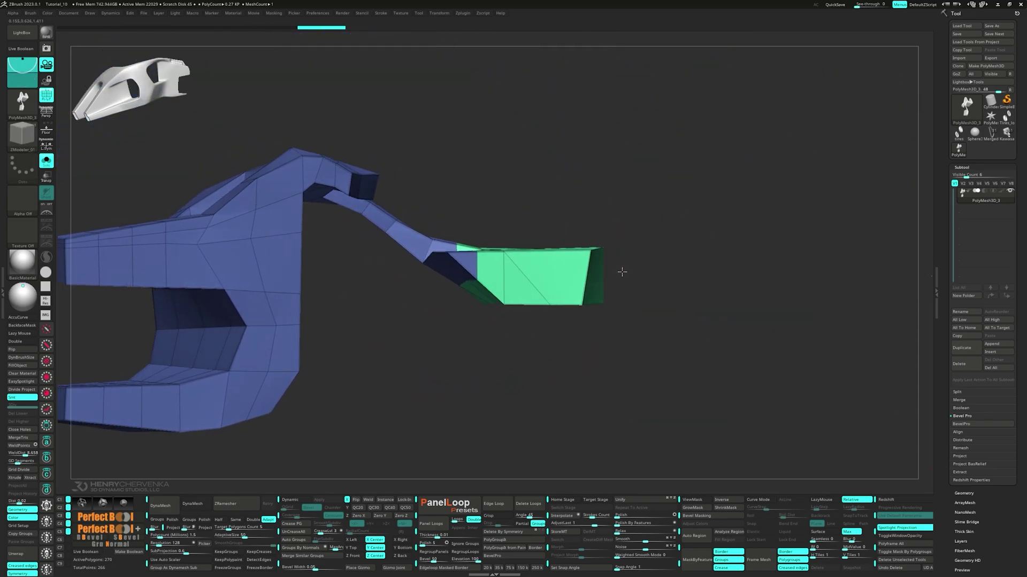
- Slice the tab near its outer side with SliceCurve, and collapse the small extra edge at that end
ctrl+shift+drag(553, 216, 550, 285)
key(space)
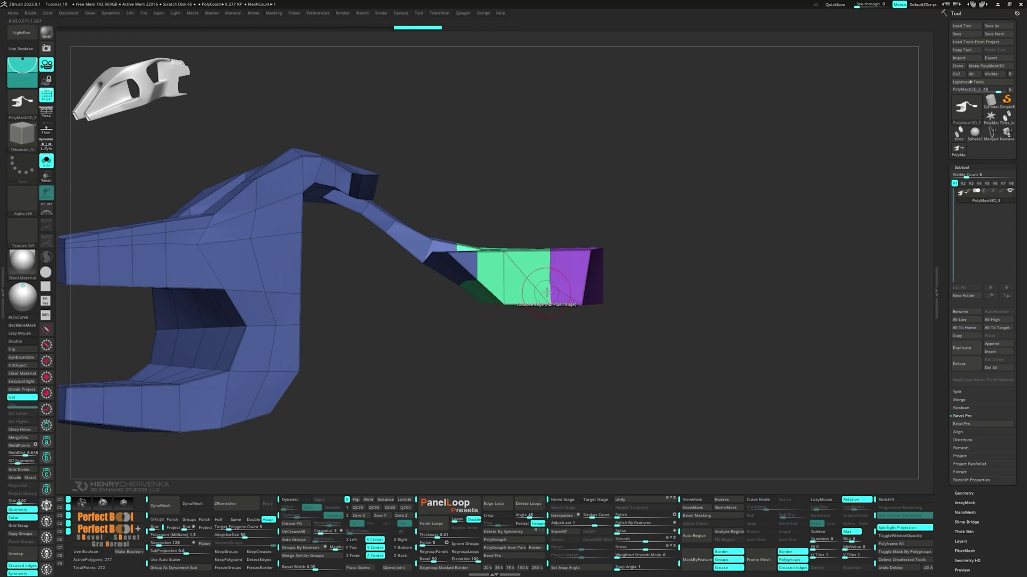
right_drag(548, 293, 582, 331)
click(598, 289)
- Slide the sliced edges on the tab slightly toward the arm with ZModeler's Slide action, and merge the mesh into one polygroup
key(space)
click(604, 262)
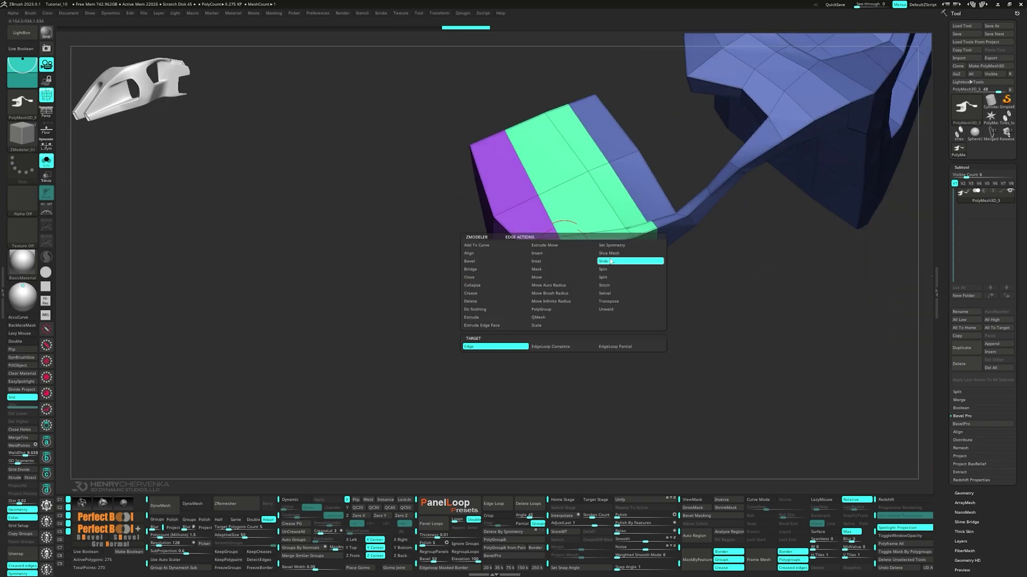
drag(562, 241, 571, 240)
drag(538, 195, 547, 190)
key(ctrl+w)
- Delete the leftover edges on the tab's side faces with ZModeler's Delete action, and turn on the Dynamic Subdivision preview
right_drag(547, 191, 605, 230)
key(space)
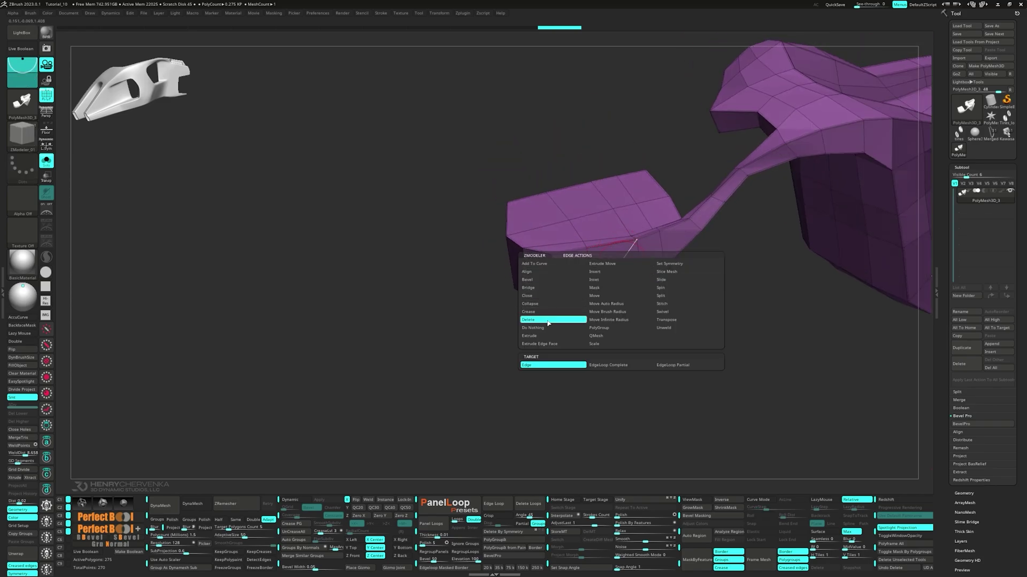
click(527, 319)
right_drag(607, 275, 546, 286)
click(609, 271)
click(528, 252)
key(d)
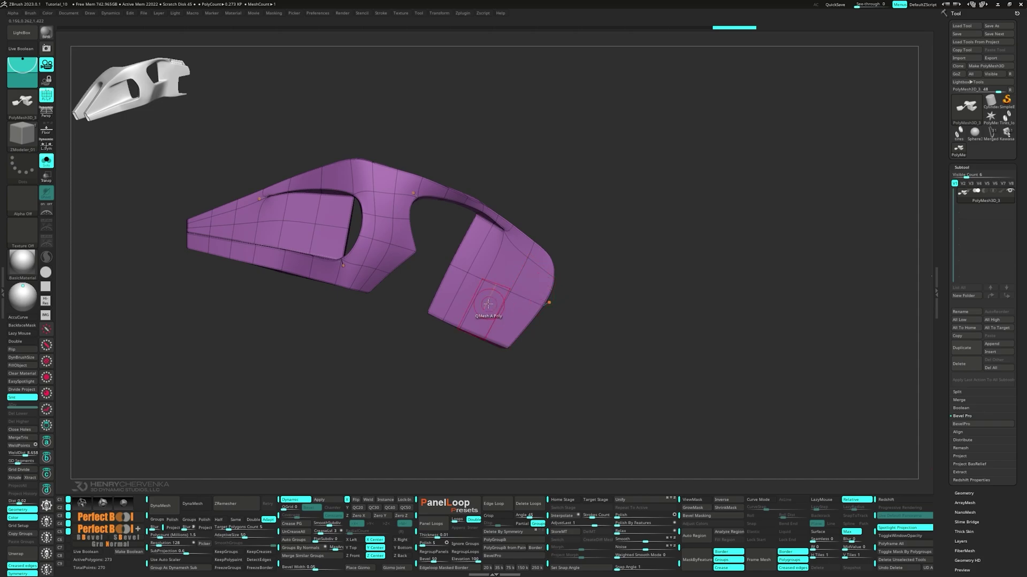
- Insert an edge loop through the tab's lower half, and apply ZModeler's Crease action to an edge near its lower end
key(space)
click(447, 311)
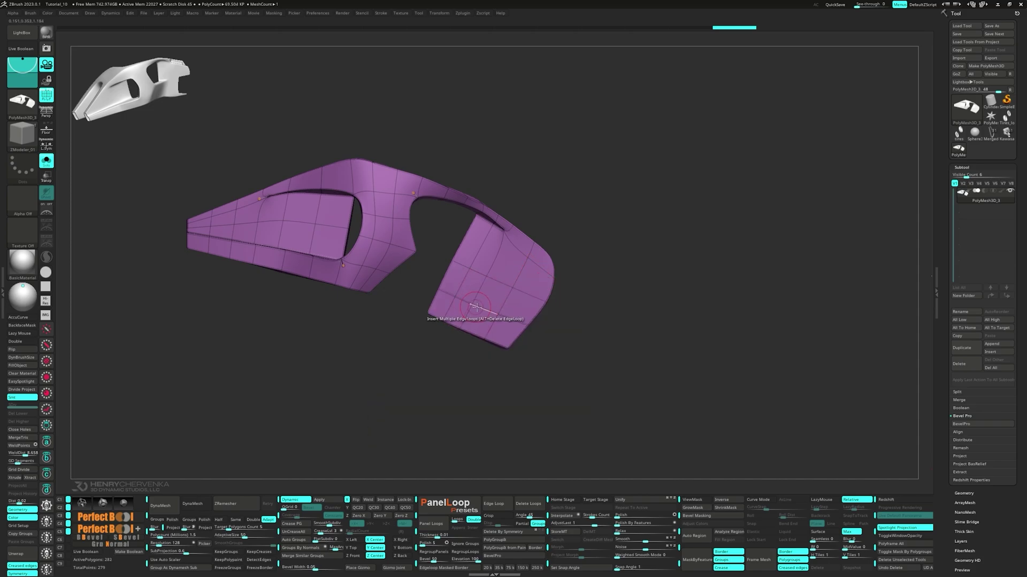
key(space)
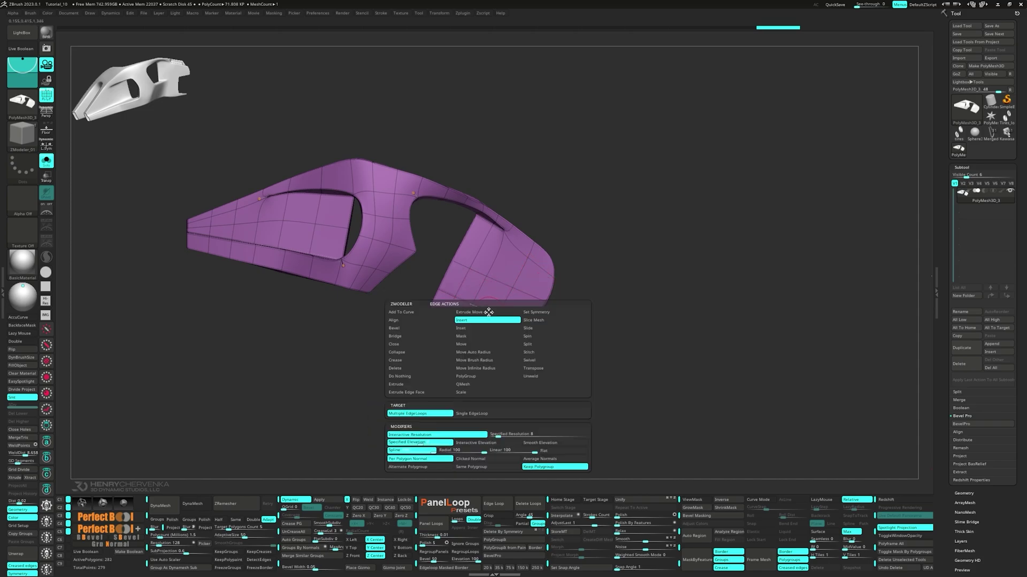
click(408, 365)
click(482, 310)
- Bridge the polygon on the body's lower end to the facing polygon on the tab with ZModeler's Bridge action set to Two Polys
right_drag(483, 310, 499, 283)
key(shift+f)
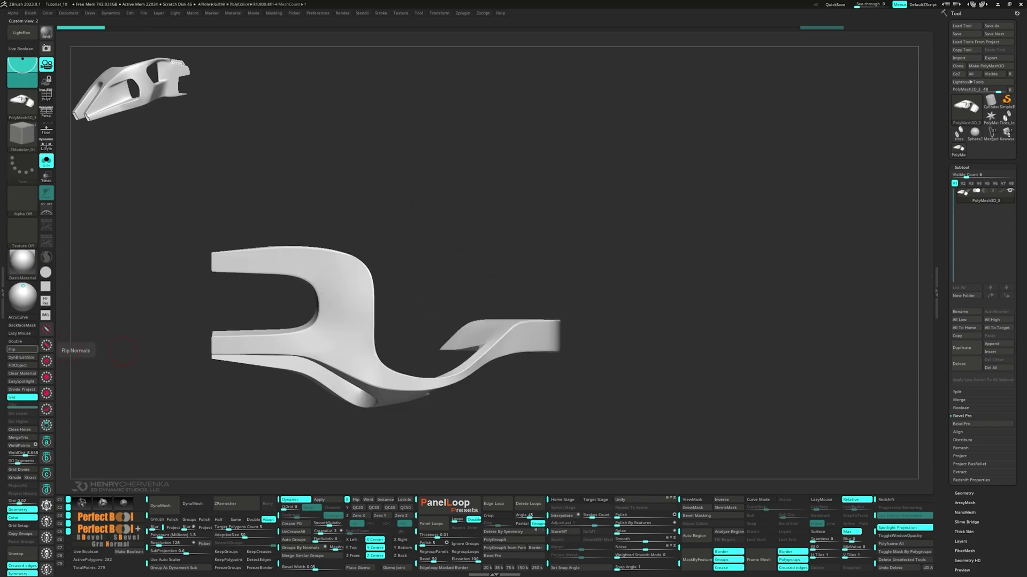
right_drag(470, 375, 545, 332)
key(shift+f)
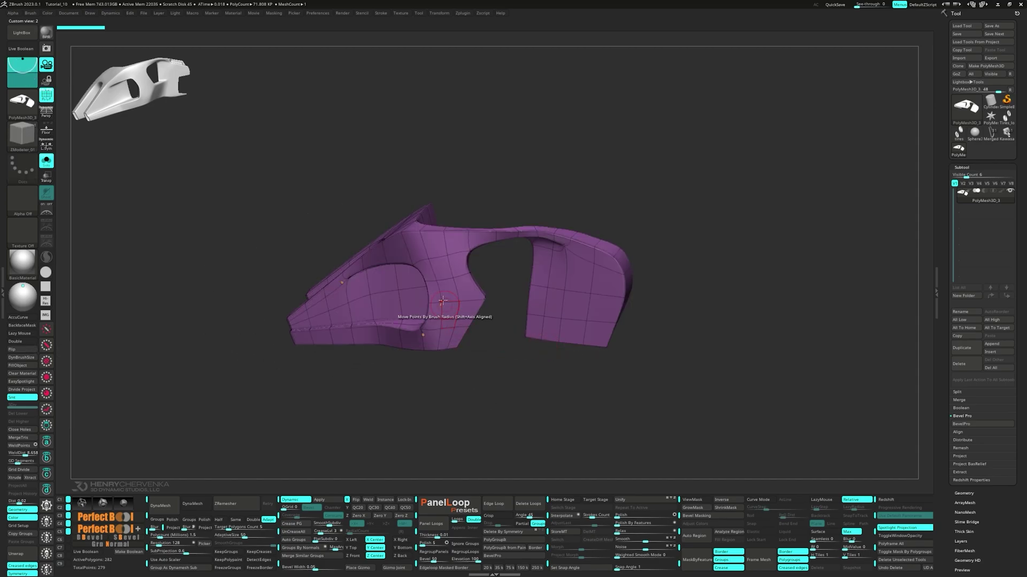
ctrl+right_drag(444, 310, 446, 337)
right_drag(446, 337, 497, 325)
key(space)
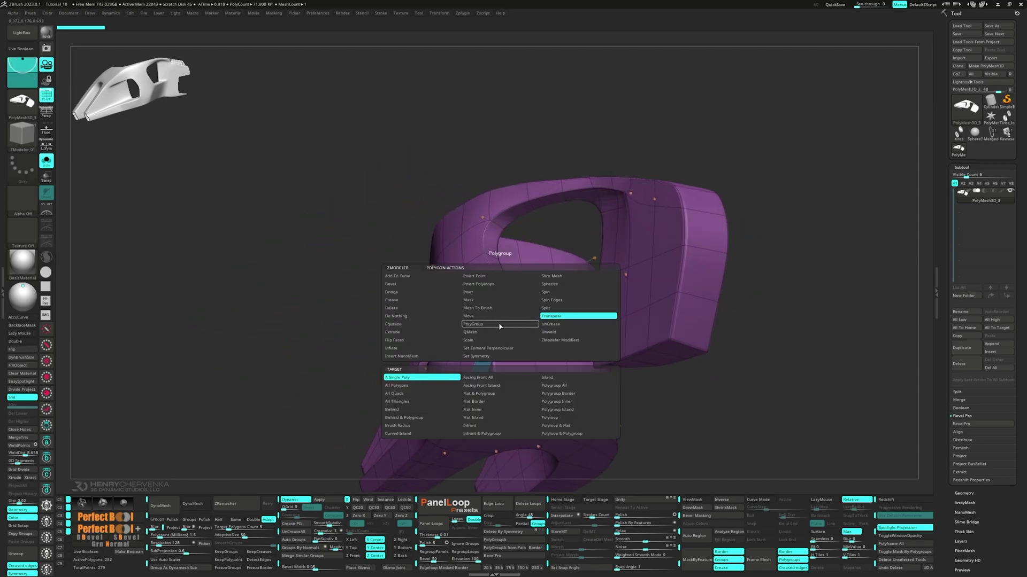
click(404, 297)
click(499, 313)
right_drag(499, 313, 535, 316)
click(567, 299)
- Merge the mesh into one polygroup, and apply ZModeler's Crease action to the edges where the bridge meets the body and tab
key(space)
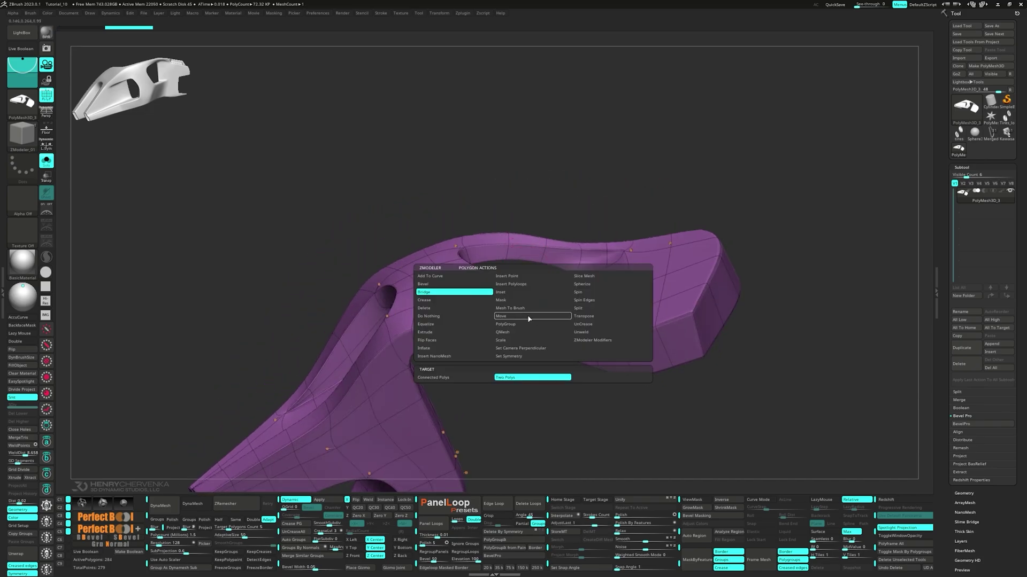
click(502, 332)
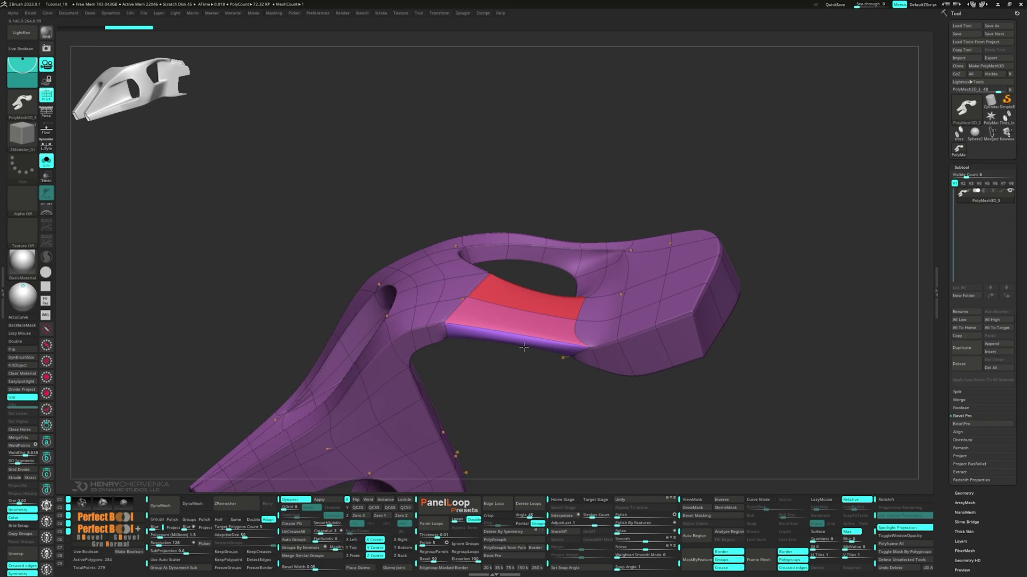
mouse_move(499, 320)
right_down()
mouse_move(476, 331)
mouse_move(488, 339)
mouse_move(494, 325)
right_up()
key(ctrl+w)
key(space)
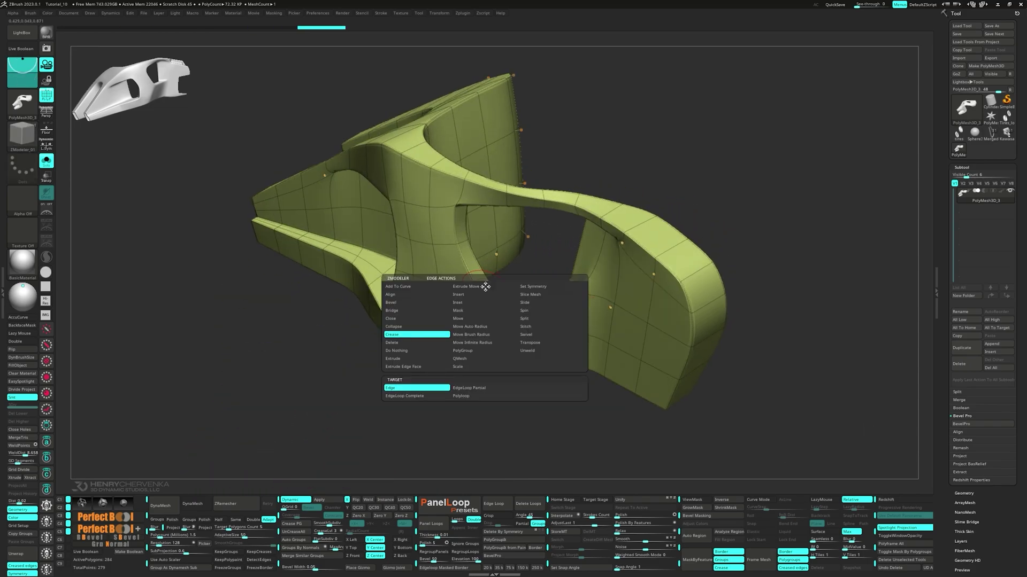
click(490, 287)
click(576, 277)
right_drag(567, 271, 482, 310)
- Insert extra edge loops around the new bridge below the rear opening with ZModeler's Insert Multiple EdgeLoops action
key(space)
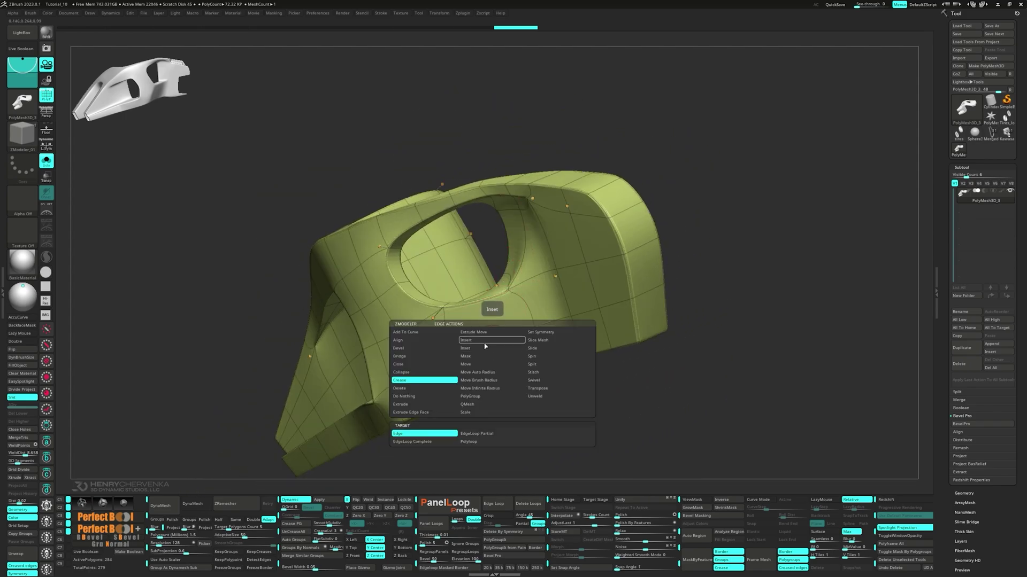
click(419, 435)
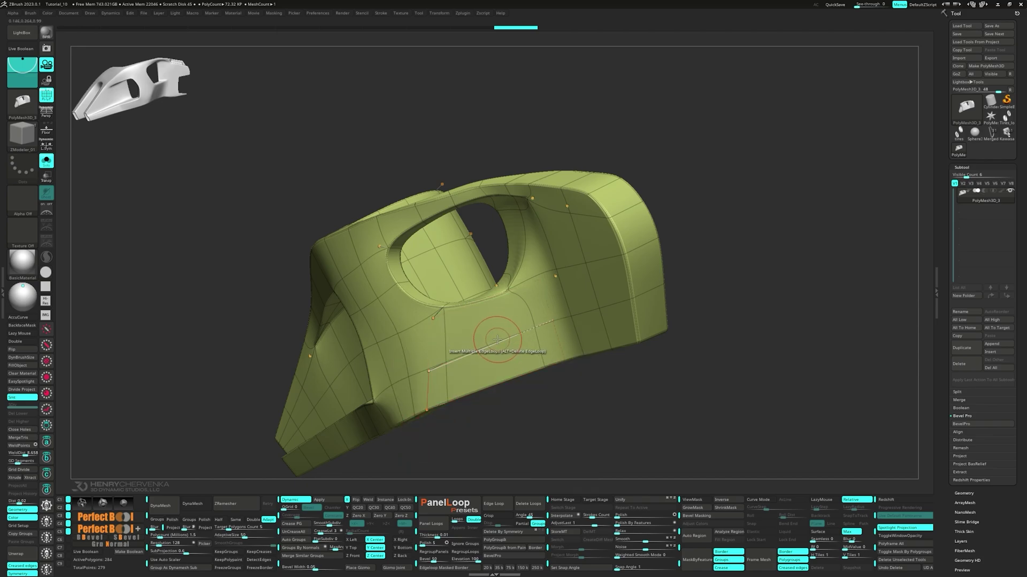
right_drag(506, 351, 577, 249)
click(548, 240)
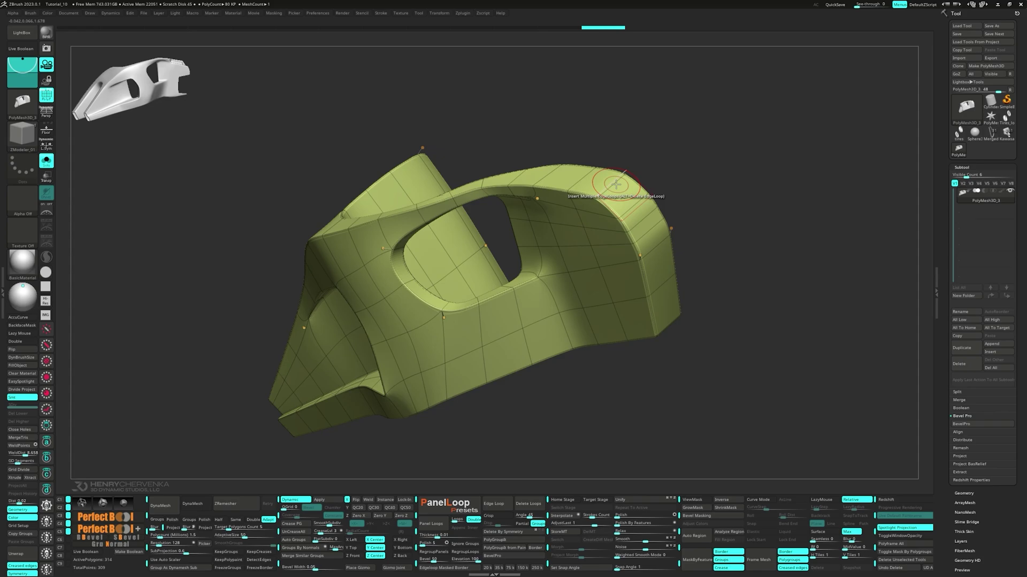
- Crease the corner edges around the tab's outer end with ZModeler's Crease Edge action
key(space)
click(543, 233)
click(614, 181)
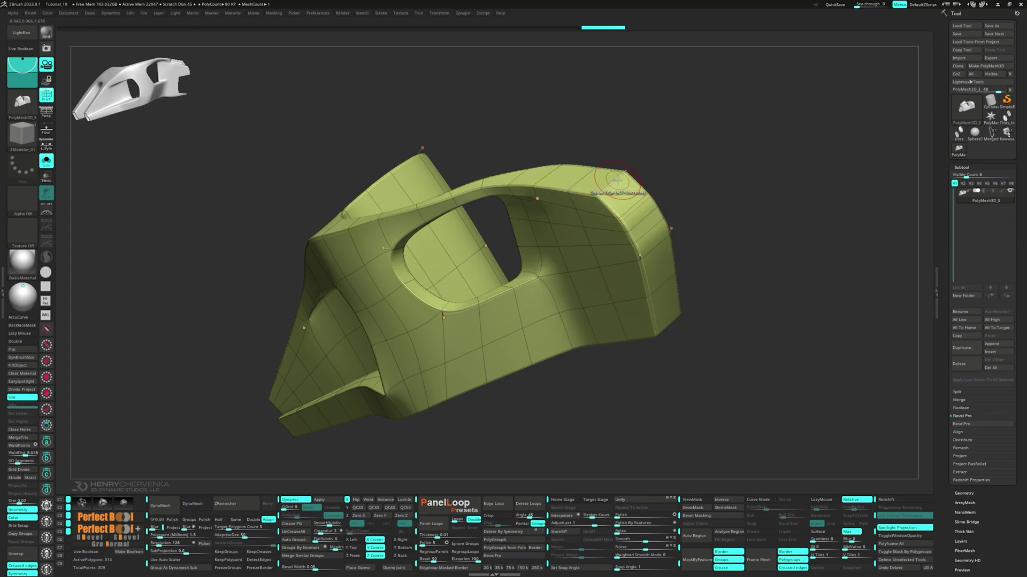
click(649, 254)
shift+right_drag(649, 255, 662, 236)
ctrl+shift+drag(645, 162, 635, 307)
right_drag(618, 224, 599, 235)
right_drag(513, 249, 585, 254)
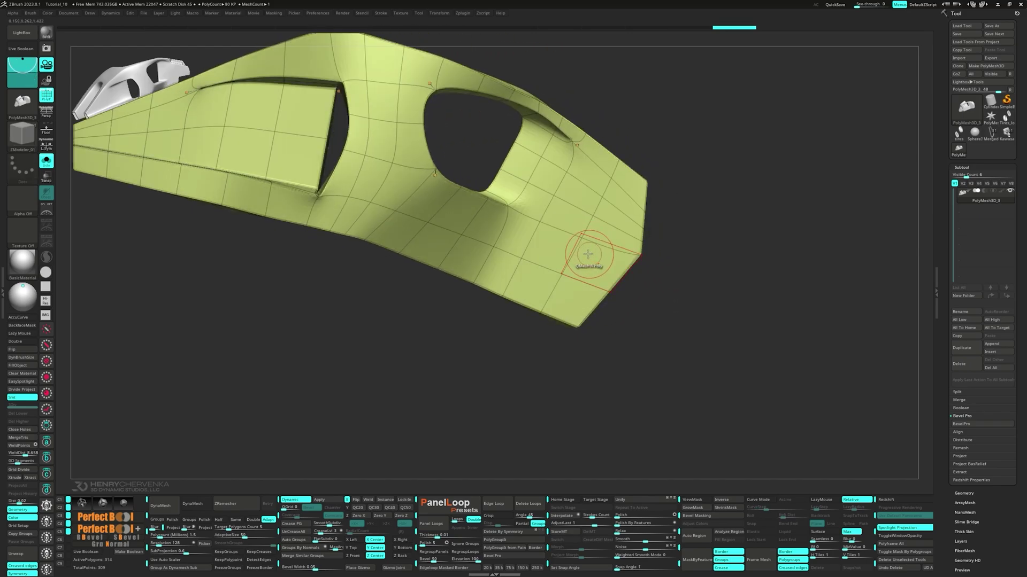
- Slide the complete edge loop beside the rear opening's lower corner with ZModeler's Slide EdgeLoop Complete action
key(shift+f)
key(space)
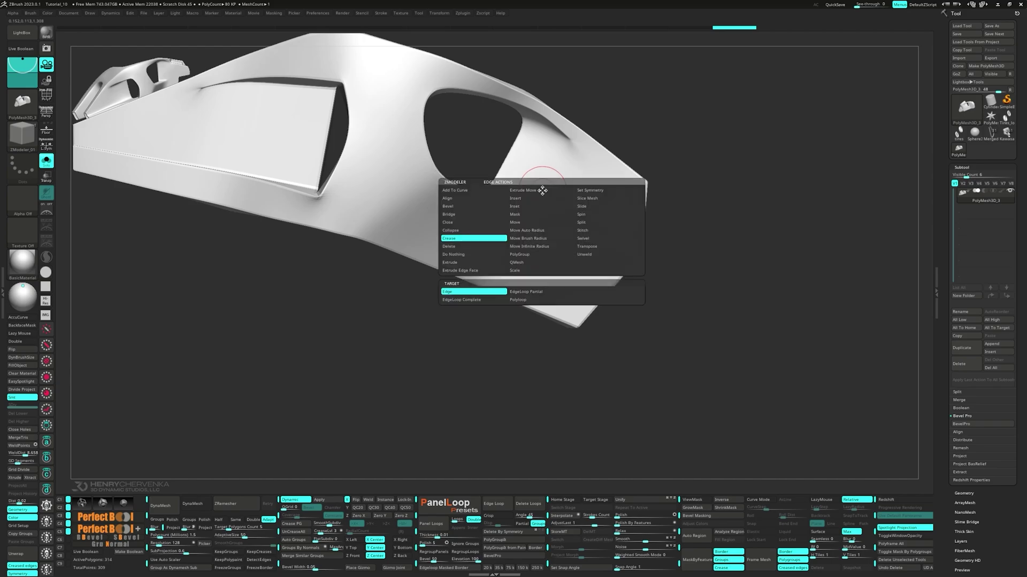
click(588, 207)
right_drag(552, 207, 543, 196)
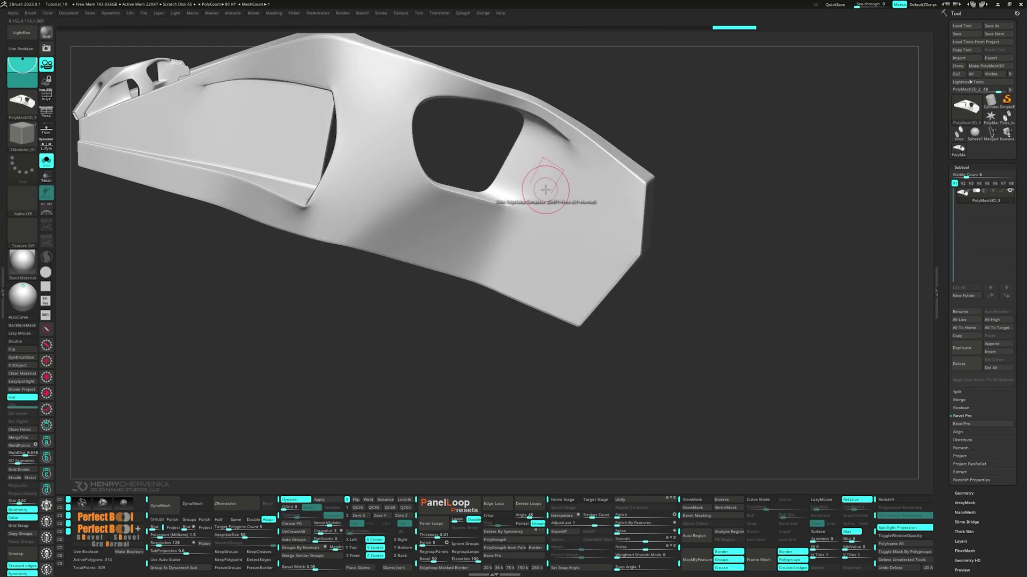
drag(545, 190, 545, 190)
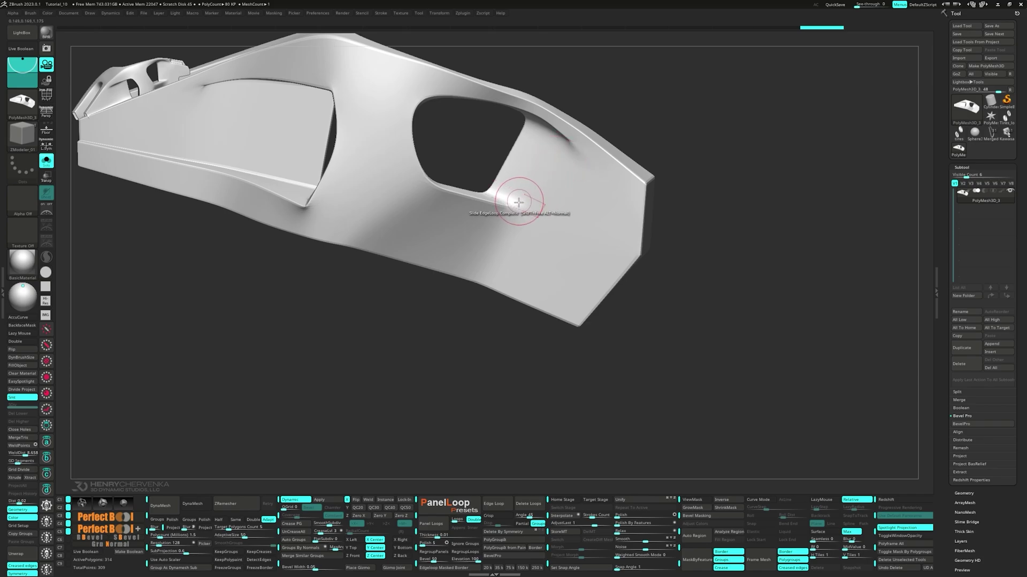
right_drag(412, 205, 427, 210)
- Insert a single edge loop through the body between the two openings with ZModeler's Insert action
key(space)
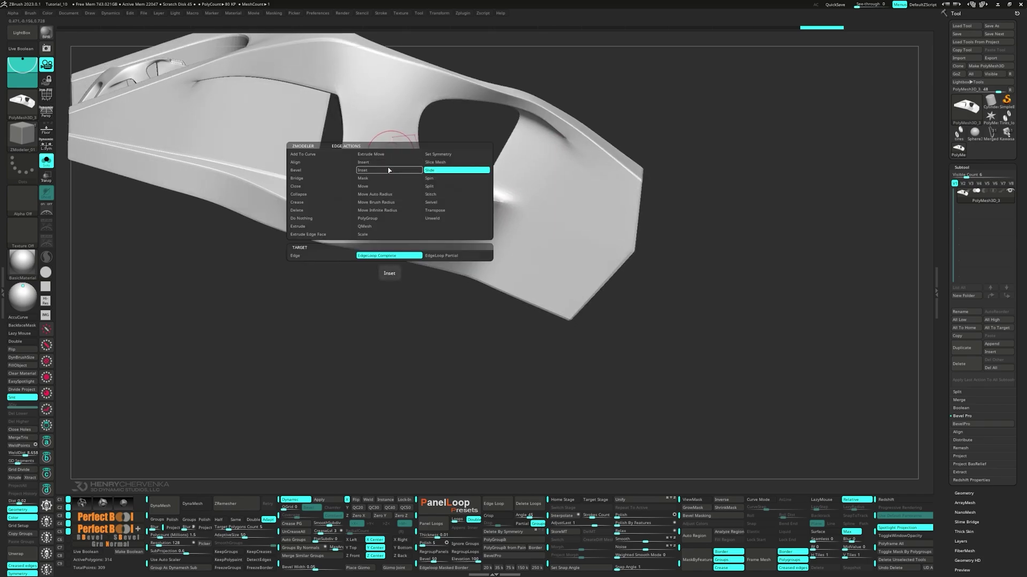
click(388, 163)
click(382, 256)
right_drag(441, 160, 408, 154)
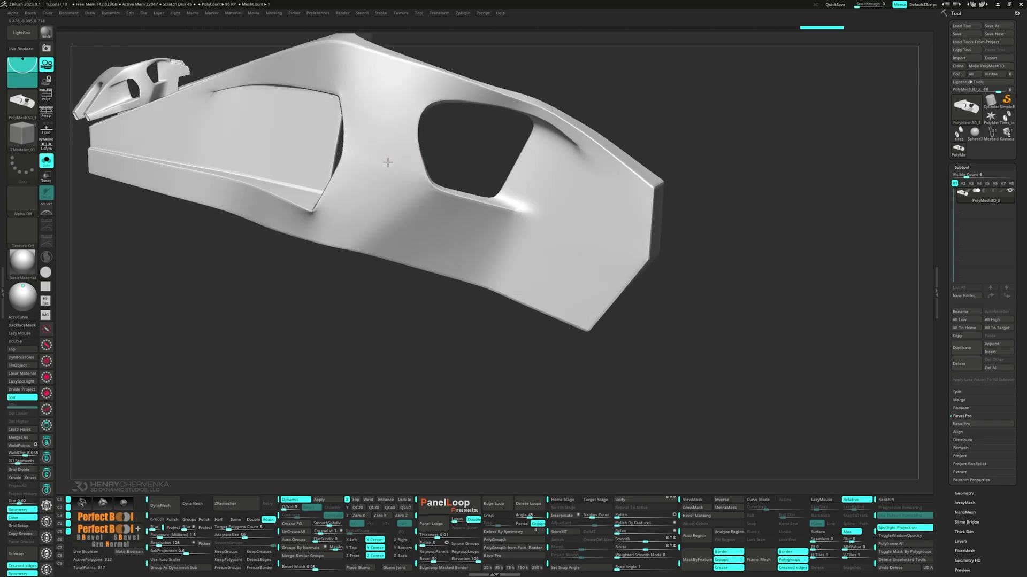
- Crease the diagonal edges running from the rear opening's lower corner to the panel's lower rim
key(space)
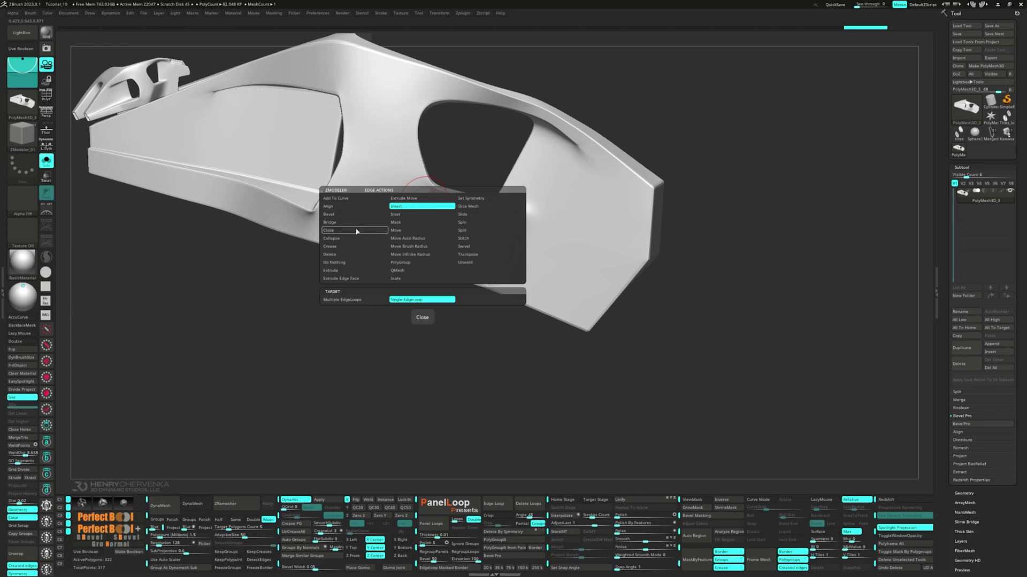
click(352, 246)
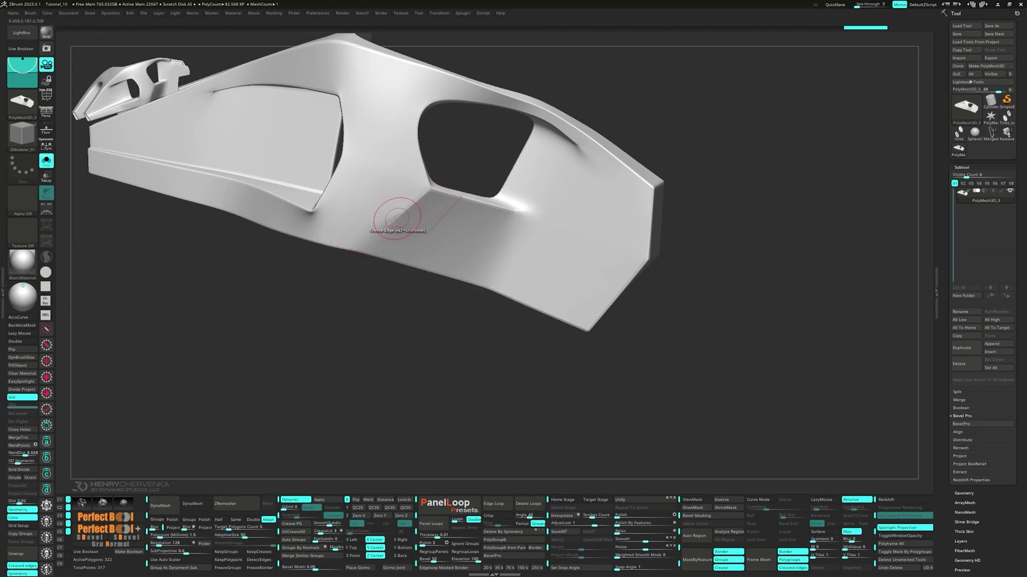
click(369, 235)
right_drag(397, 246, 387, 222)
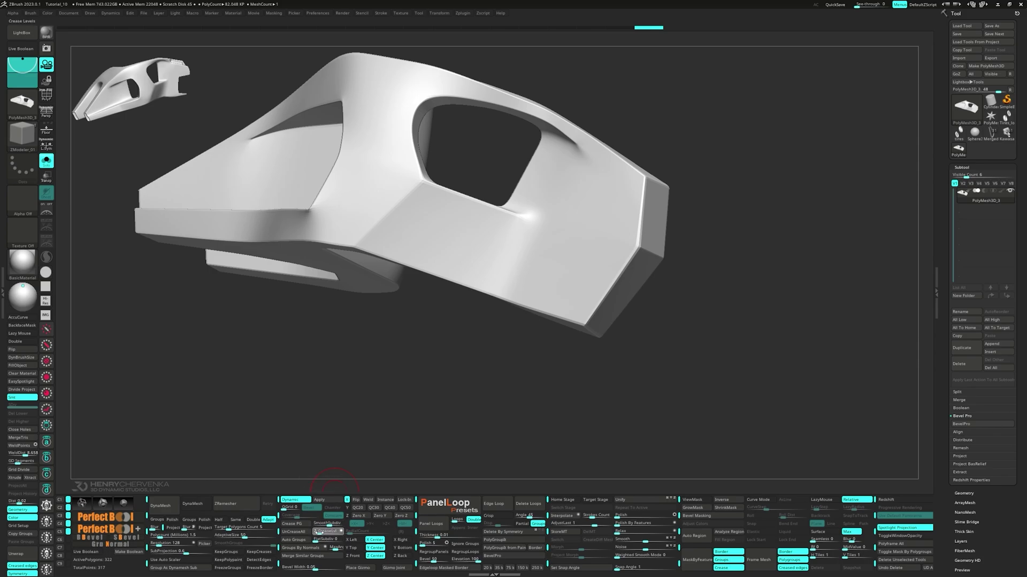
- Apply the crease level of 2 to the panel's creased edges
key(Return)
right_drag(414, 289, 404, 314)
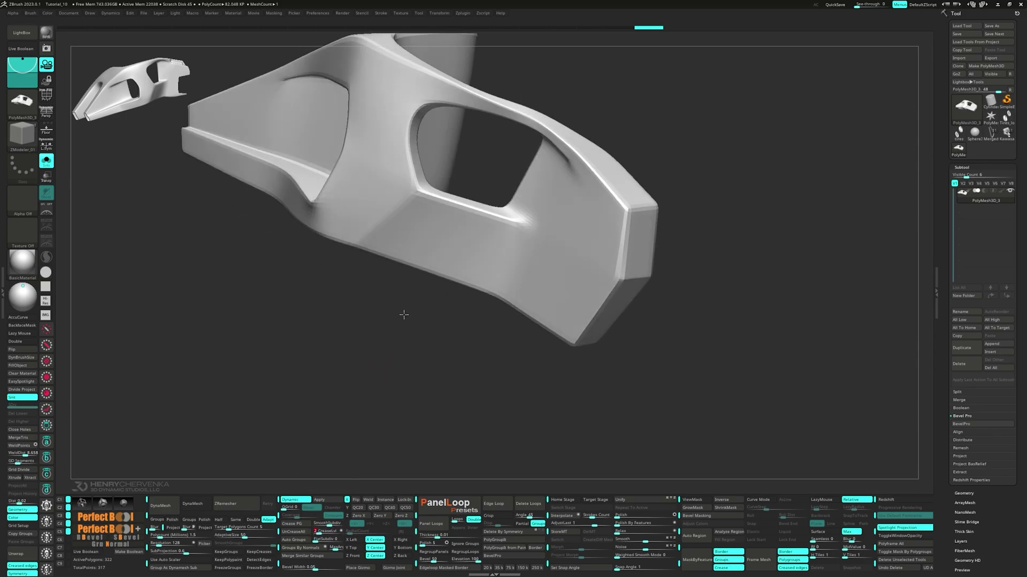
right_drag(491, 296, 495, 210)
- Choose Crease EdgeLoop Partial as ZModeler's edge action and check the wireframe on the panel's inner side
key(shift+f)
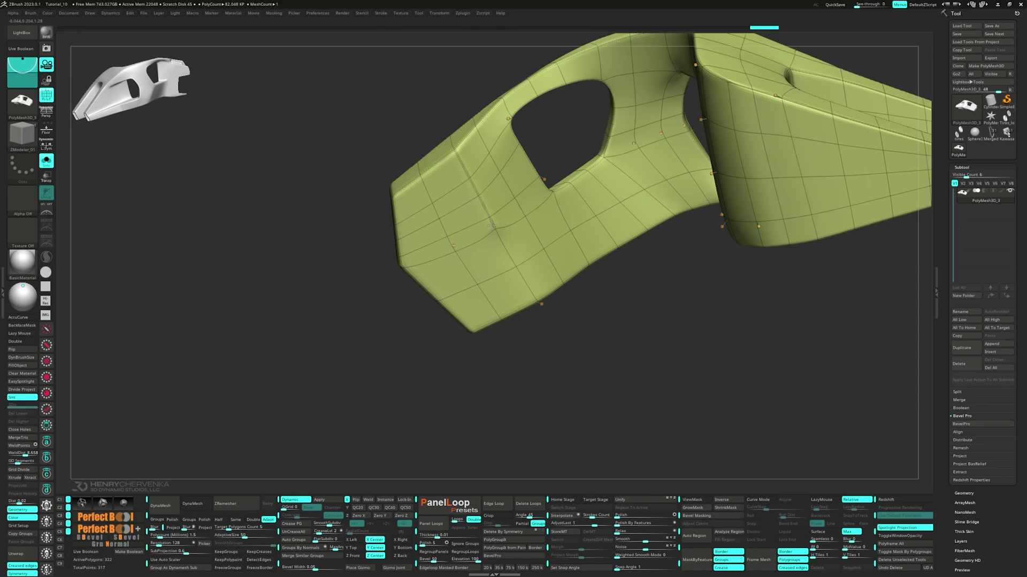
right_drag(508, 293, 389, 228)
key(space)
click(434, 253)
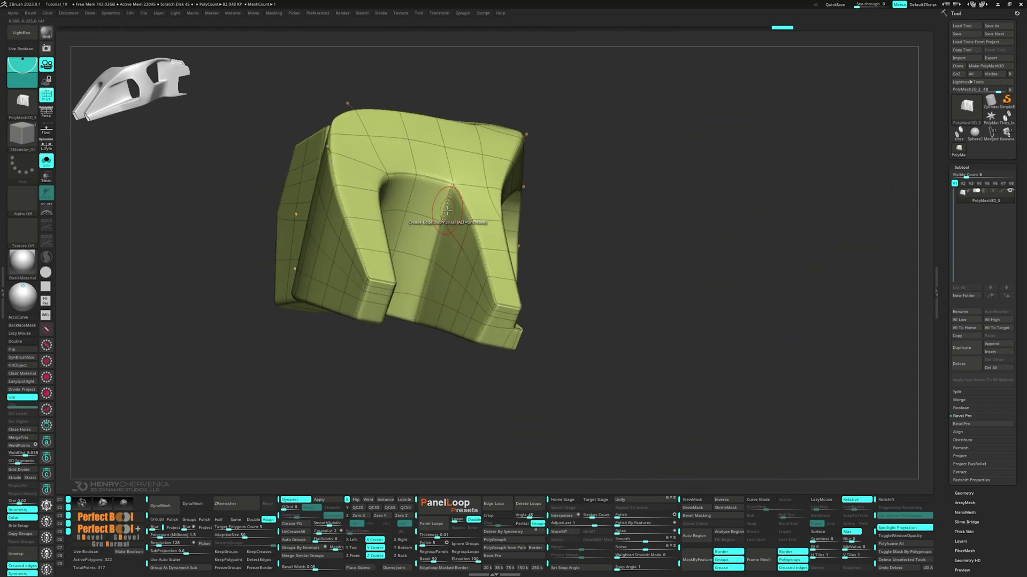
mouse_move(434, 252)
right_down()
mouse_move(383, 241)
mouse_move(394, 246)
mouse_move(343, 280)
mouse_move(489, 318)
right_up()
key(shift+f)
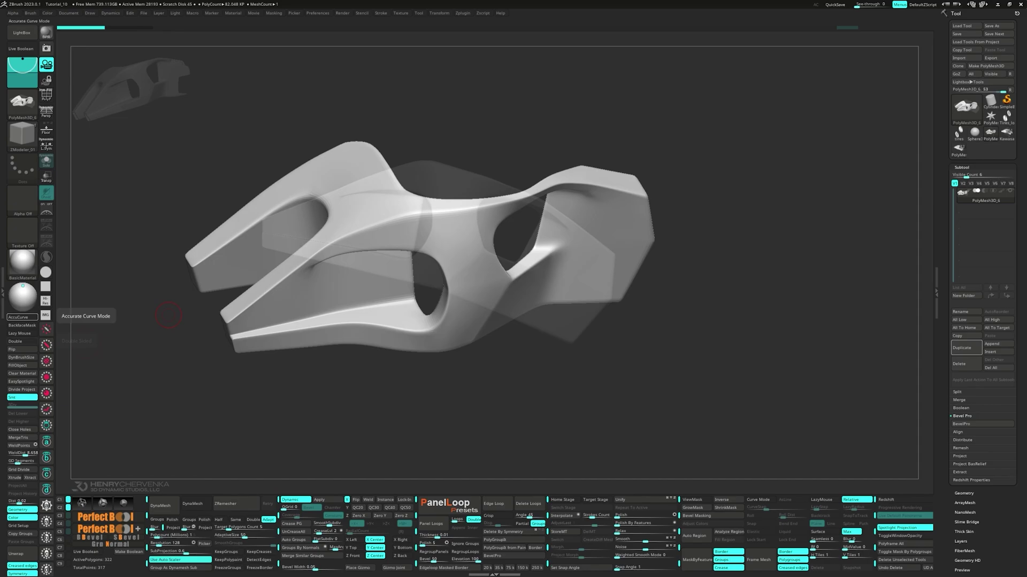
- Slice the panel lengthwise in the edge-on view with a straight cut through the tab, separating the lower half into its own polygroup
right_drag(470, 251, 482, 244)
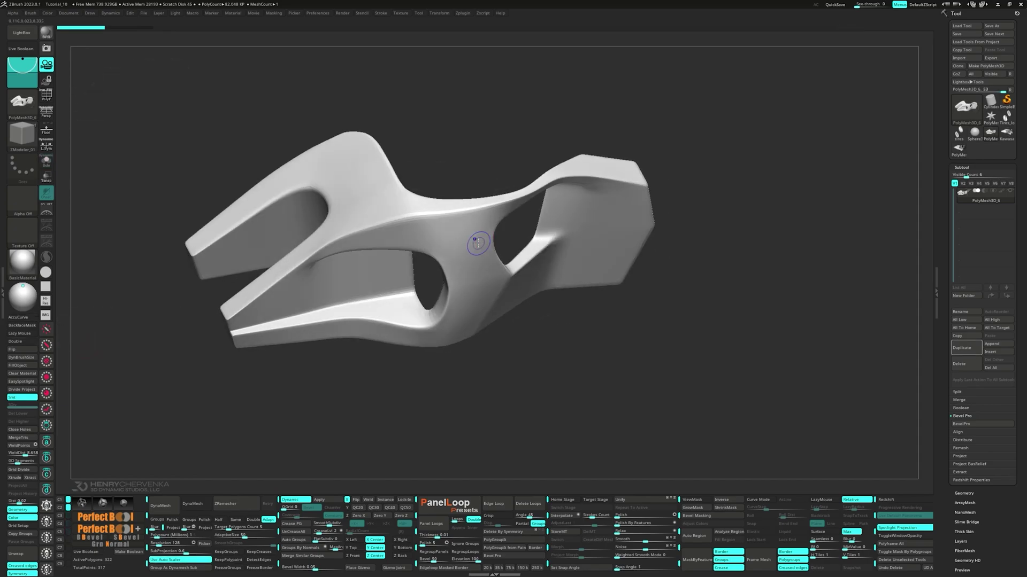
key(shift+f)
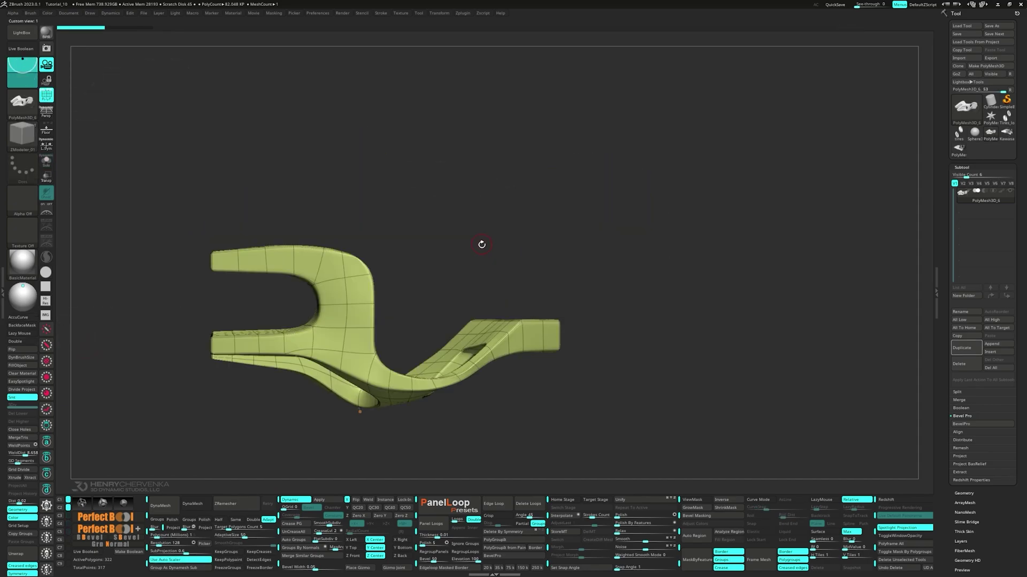
mouse_move(594, 340)
ctrl+shift+mouse_down()
mouse_move(390, 339)
mouse_move(414, 337)
ctrl+shift+mouse_up()
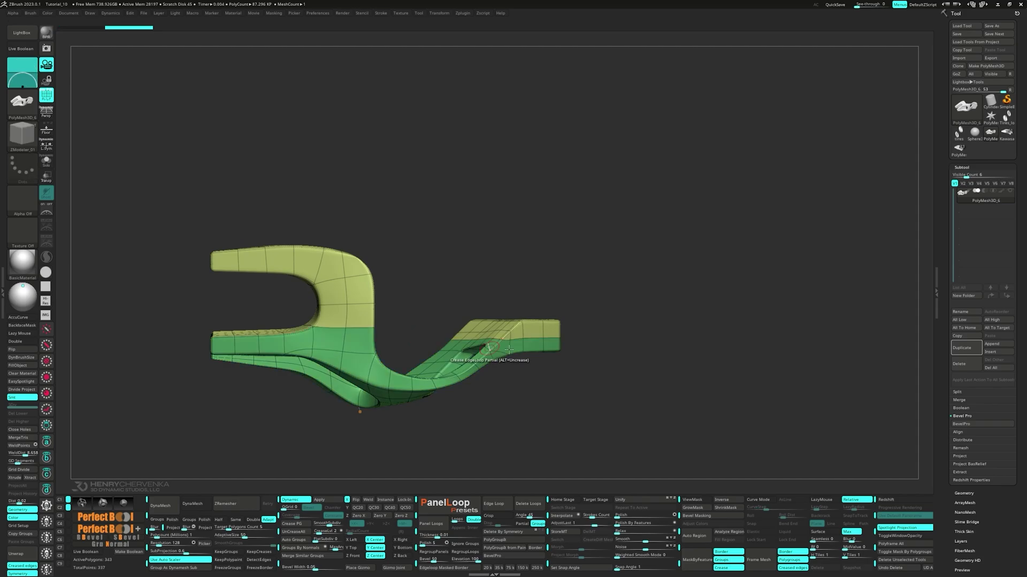
- Disable Dynamic Subdivision and push the polygons along the tab's upper outer edge inward with QMesh A Poly to form a recess
key(shift+d)
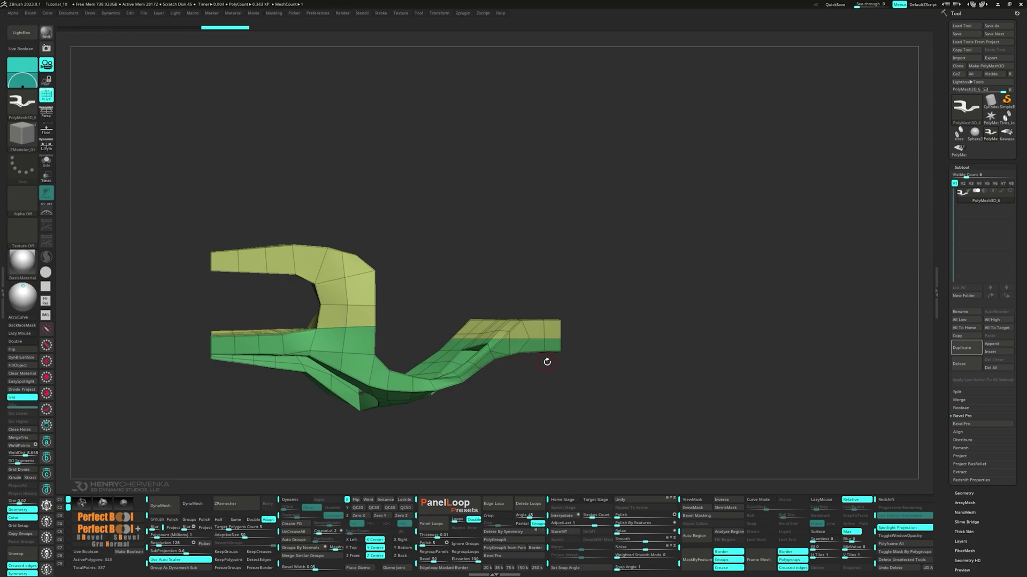
drag(546, 360, 506, 335)
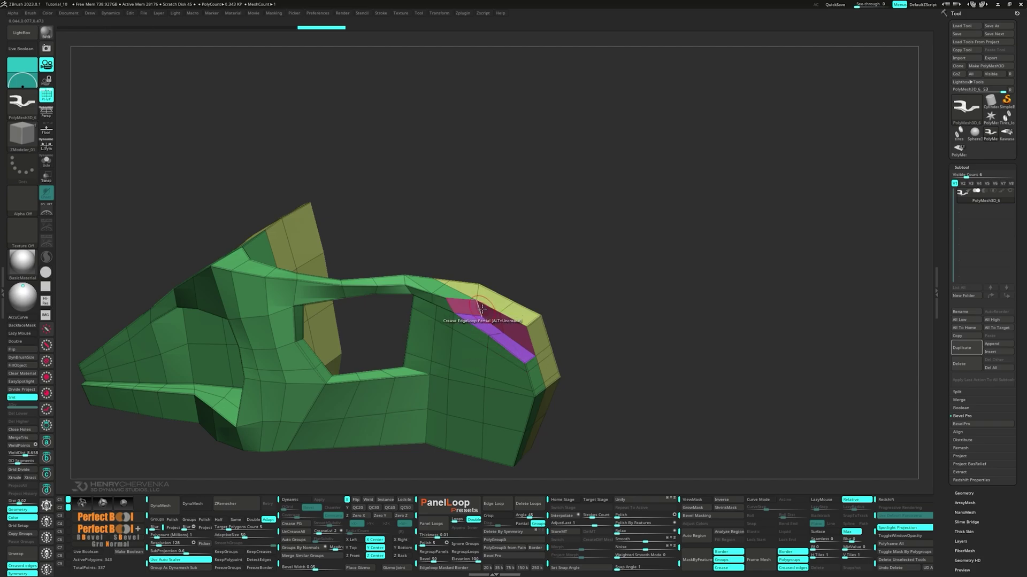
right_drag(489, 315, 514, 348)
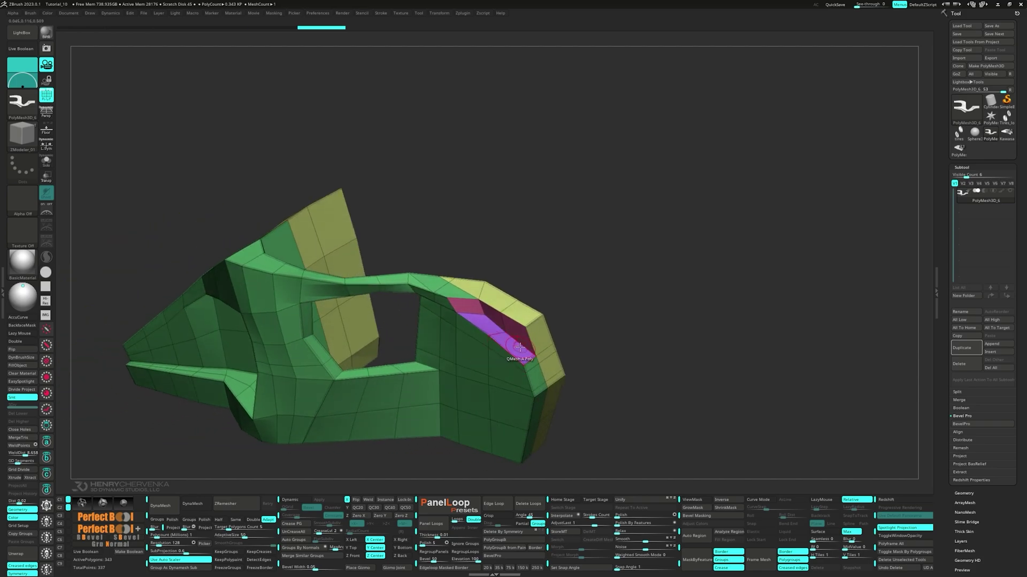
key(space)
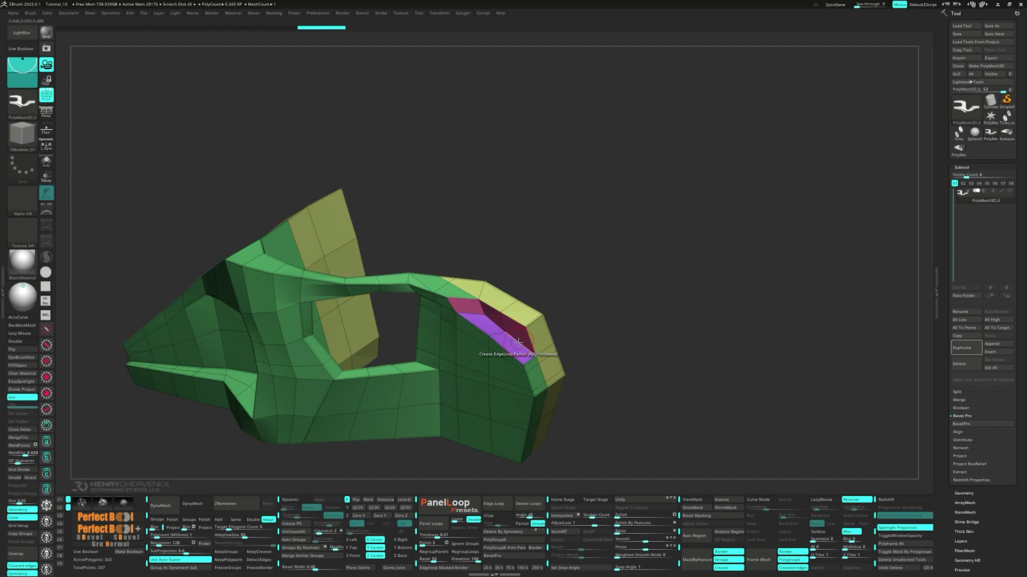
- Enable Dynamic Subdivision and crease the edges around the tab's recess with the Crease EdgeLoop Partial action
key(d)
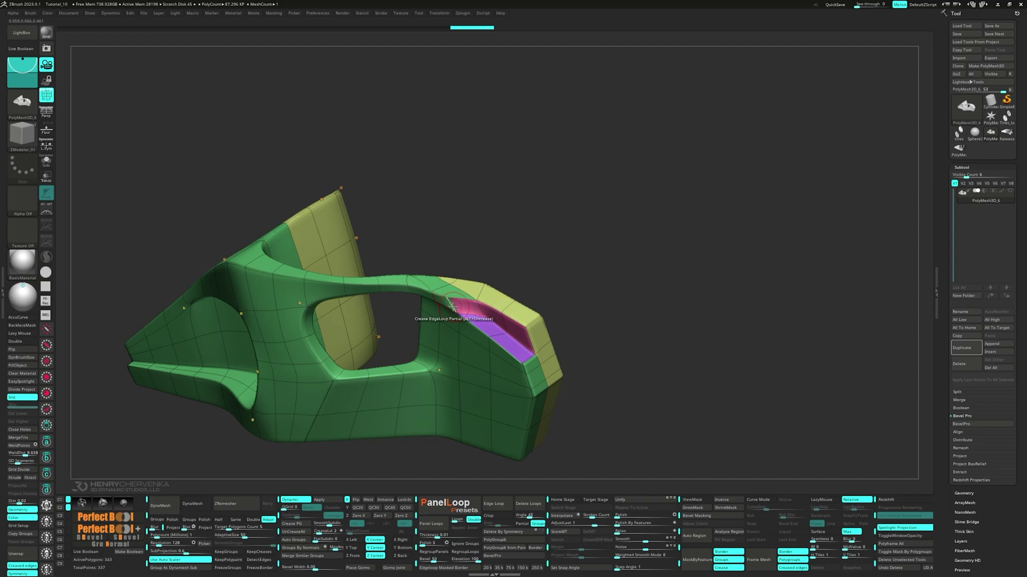
right_drag(473, 325, 509, 330)
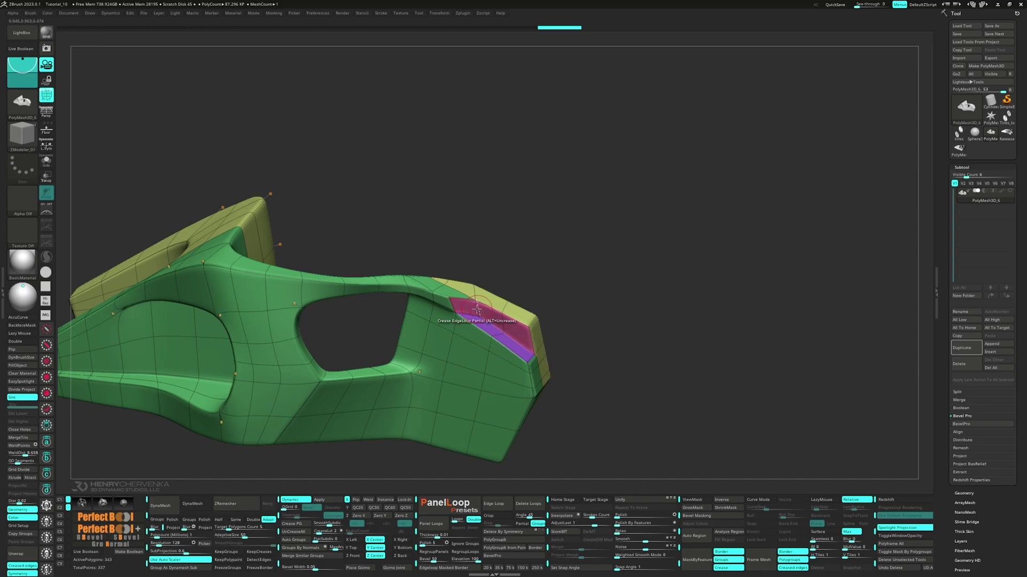
key(shift+f)
- Convert the smoothed panel into a high-resolution DynaMesh
right_drag(556, 348, 491, 413)
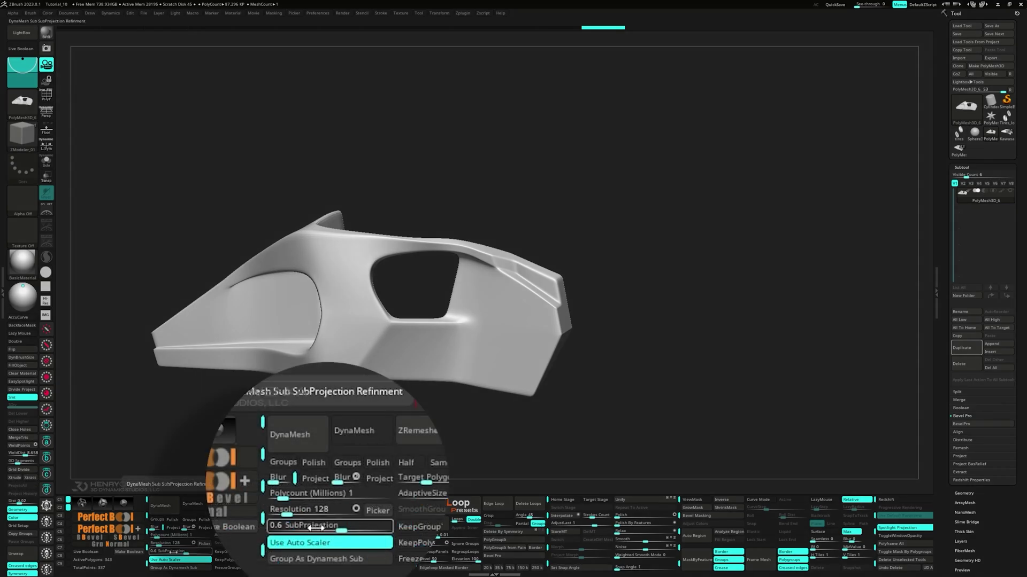
click(167, 506)
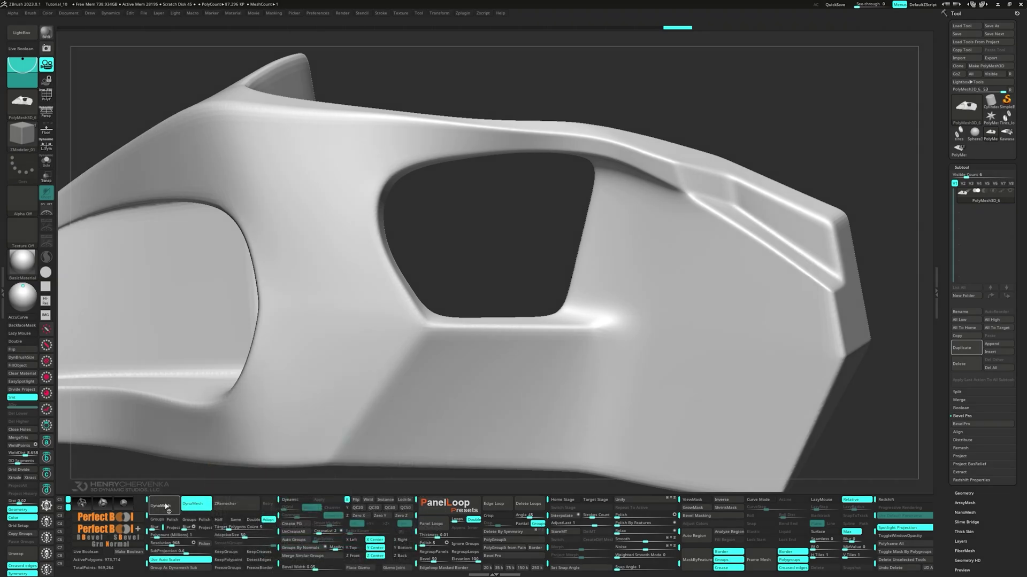
key(f)
right_drag(484, 315, 604, 346)
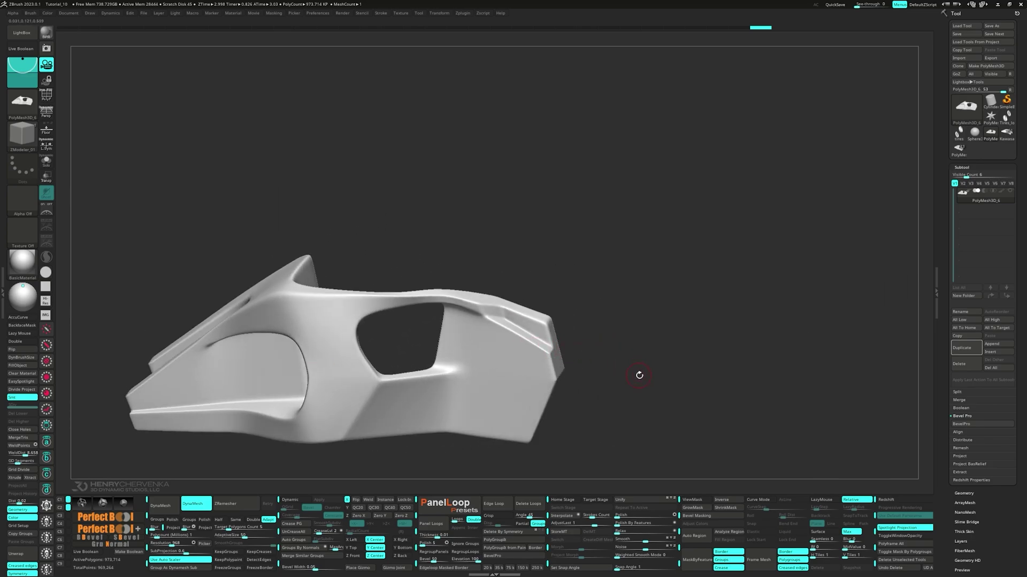
- Place the transform gizmo on the recess surface and insert a Cylinder 3D primitive there
key(w)
right_drag(512, 331, 524, 396)
alt+drag(544, 347, 553, 354)
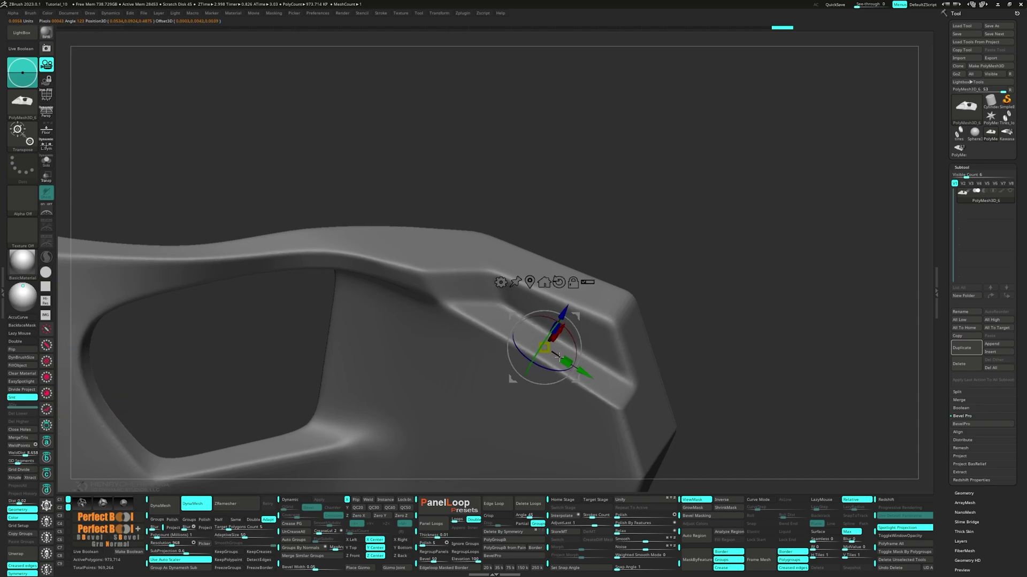
right_drag(559, 357, 538, 383)
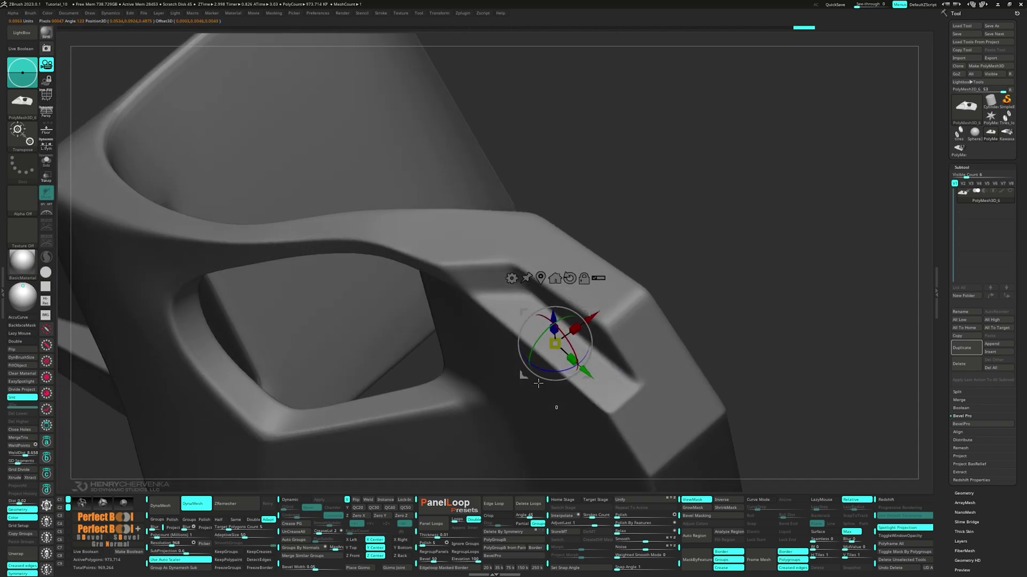
click(508, 279)
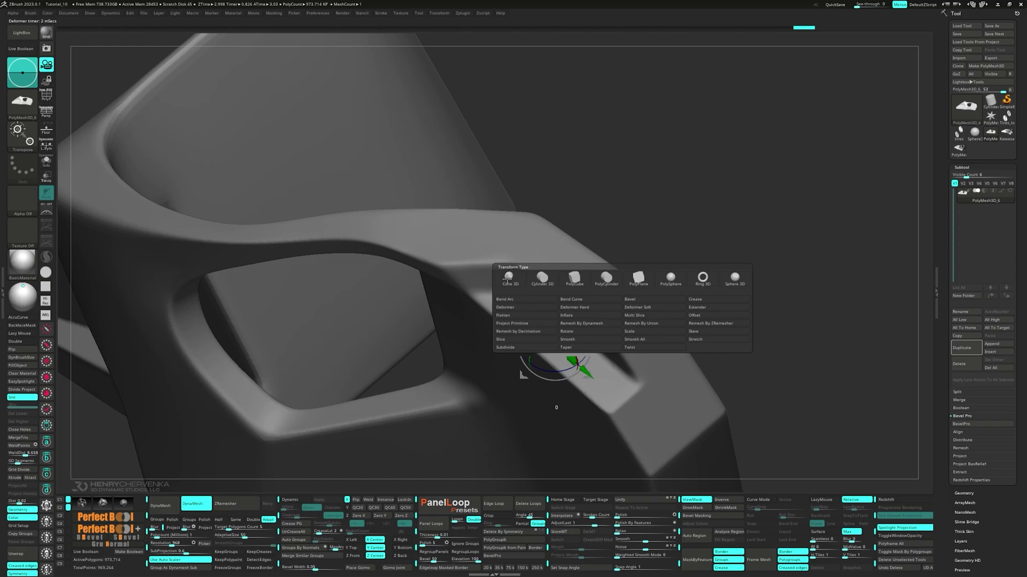
click(543, 278)
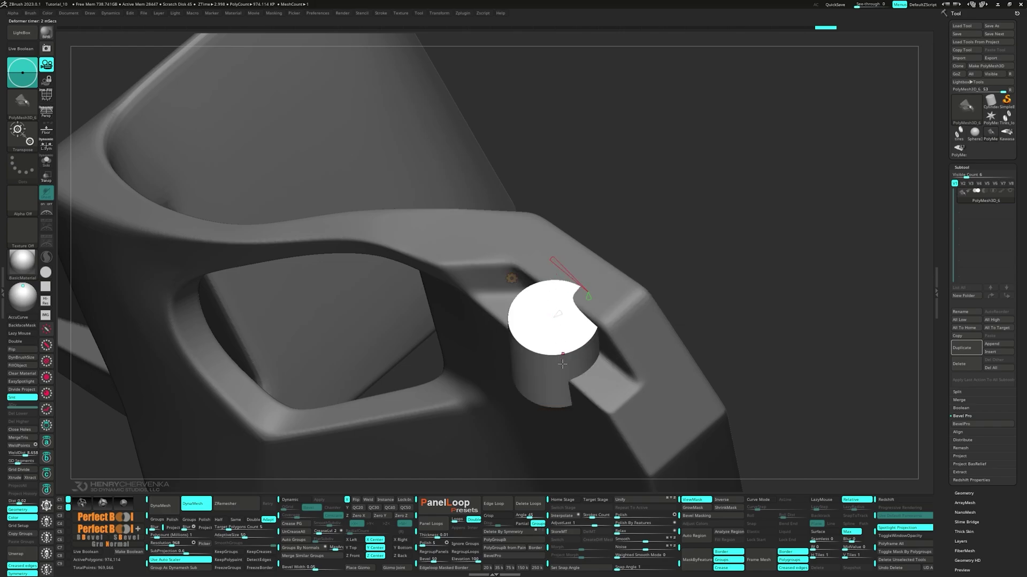
- Rotate the cylinder to align with the recess and scale it down uniformly to about 0.4
key(w)
right_drag(514, 363, 555, 402)
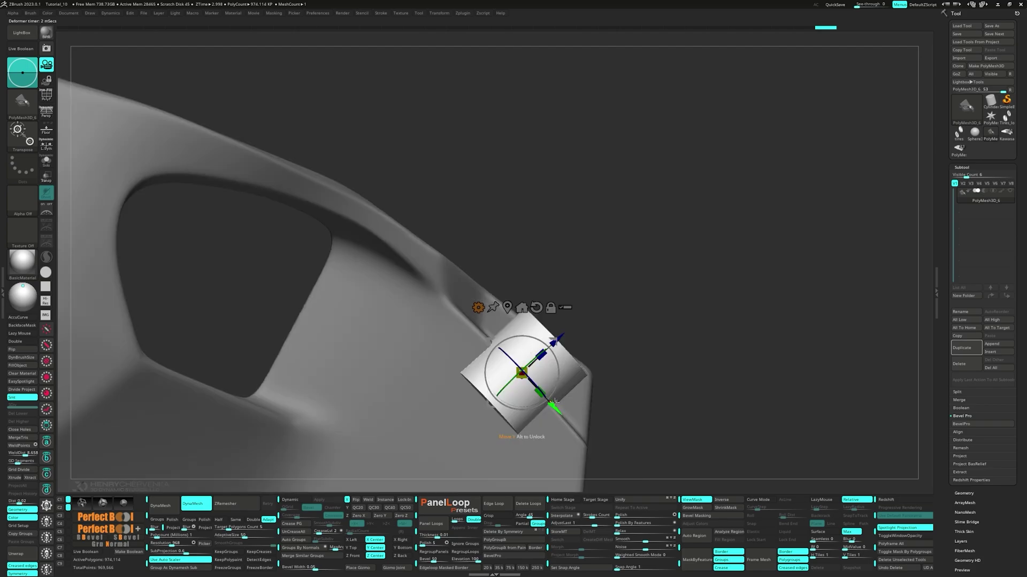
drag(558, 369, 525, 415)
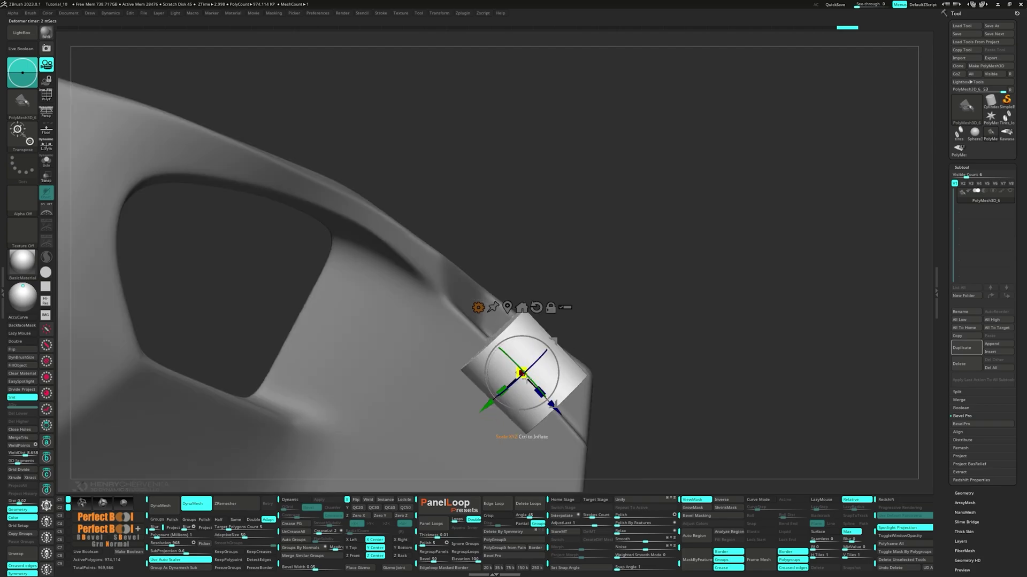
drag(524, 374, 493, 354)
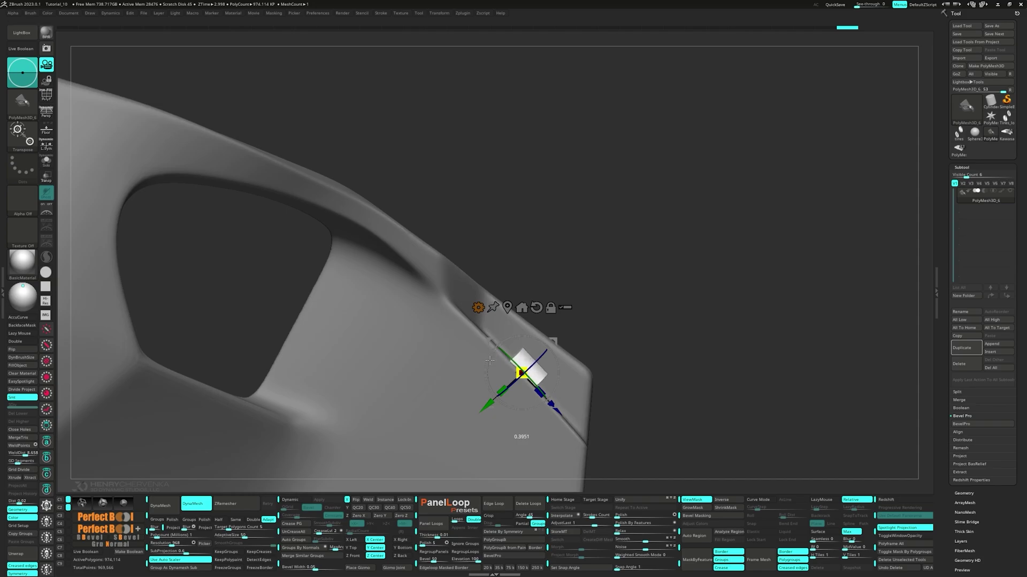
- Move the cylinder into the recess and stretch it lengthwise along the recess's slope
right_drag(490, 363, 455, 378)
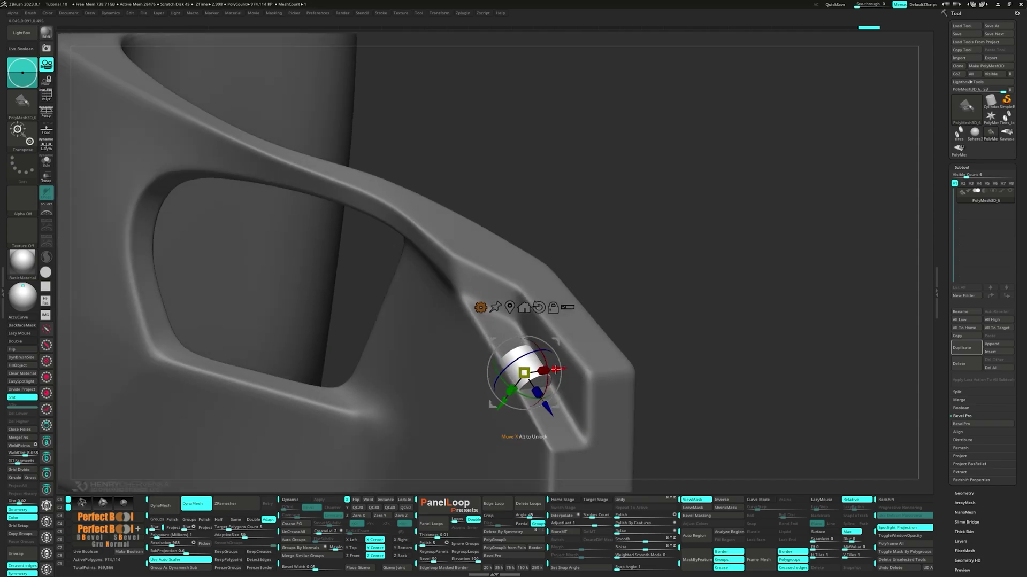
drag(556, 369, 578, 437)
right_drag(564, 416, 521, 377)
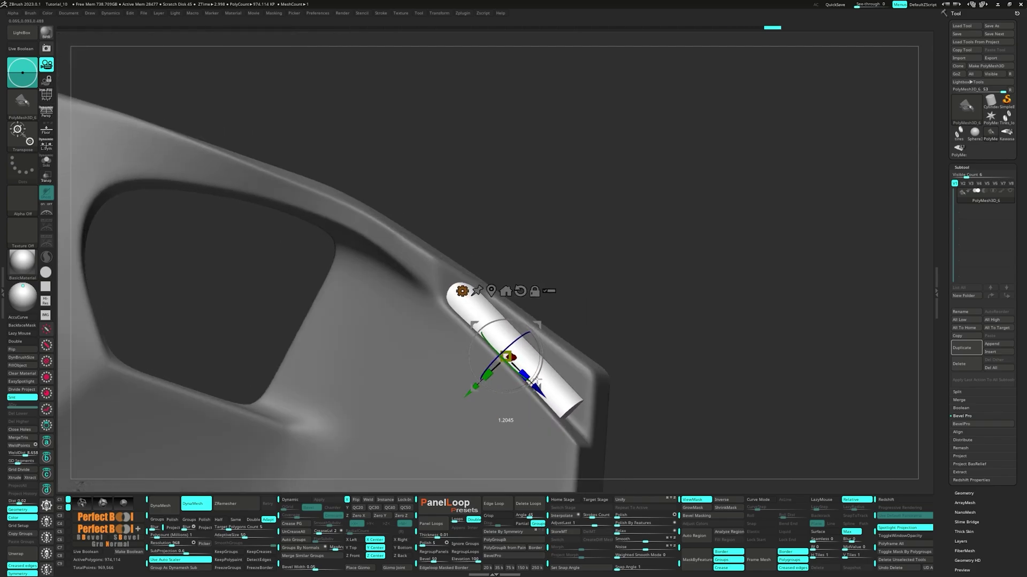
drag(536, 380, 537, 381)
right_drag(537, 381, 514, 383)
mouse_move(507, 390)
mouse_down()
mouse_move(534, 386)
mouse_move(522, 377)
mouse_up()
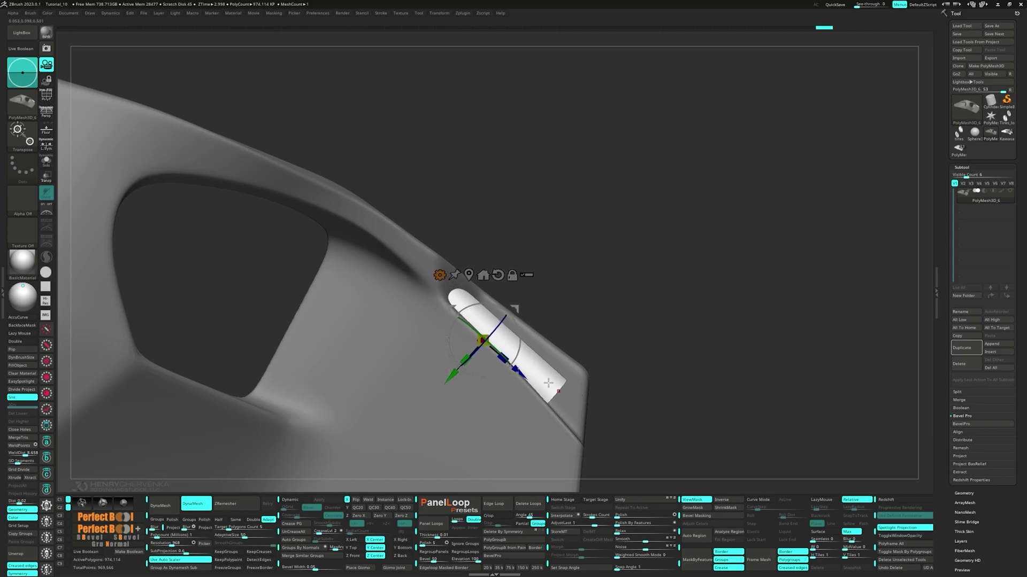
- Fine-tune the cylinder's angle and sideways position so it sits embedded in the recess, and return to Draw mode
right_drag(548, 382, 533, 344)
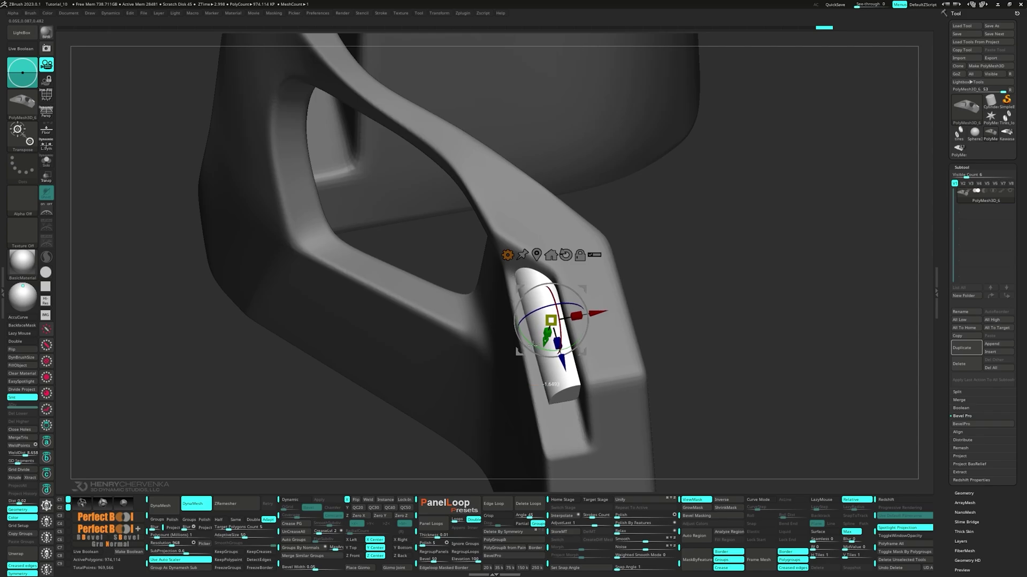
drag(533, 344, 528, 347)
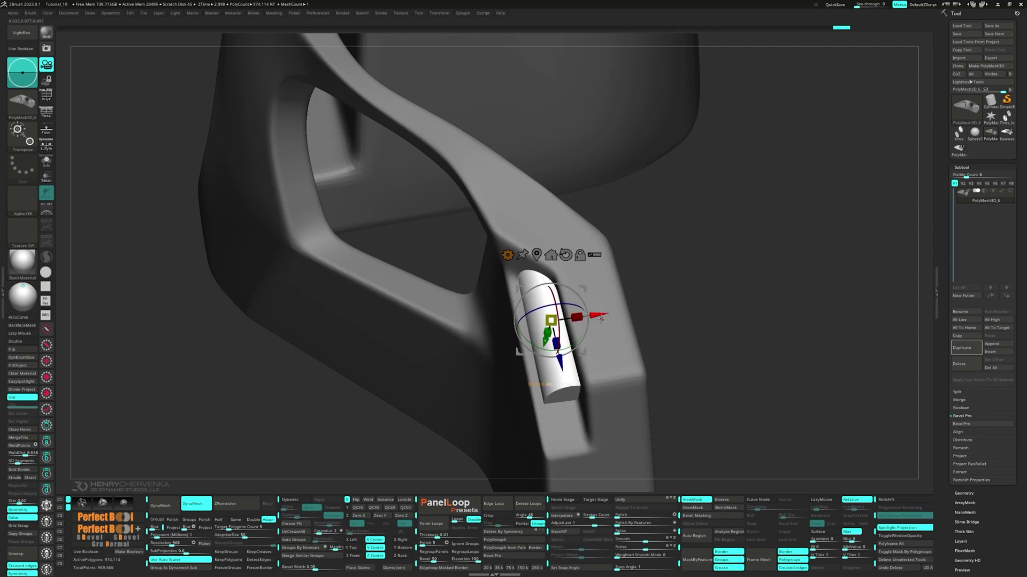
drag(599, 316, 600, 316)
right_drag(600, 316, 624, 332)
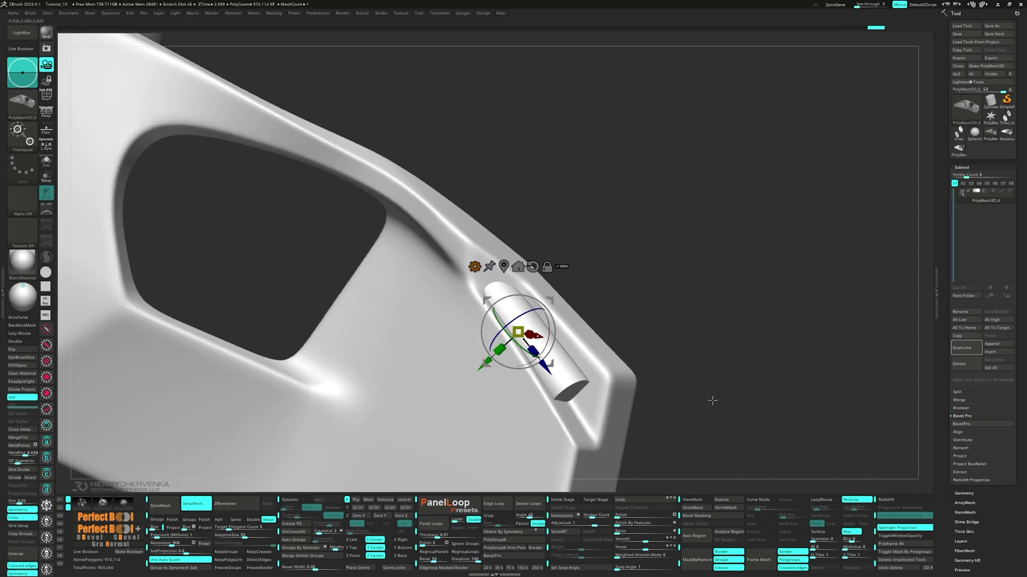
key(q)
alt+right_drag(622, 391, 633, 335)
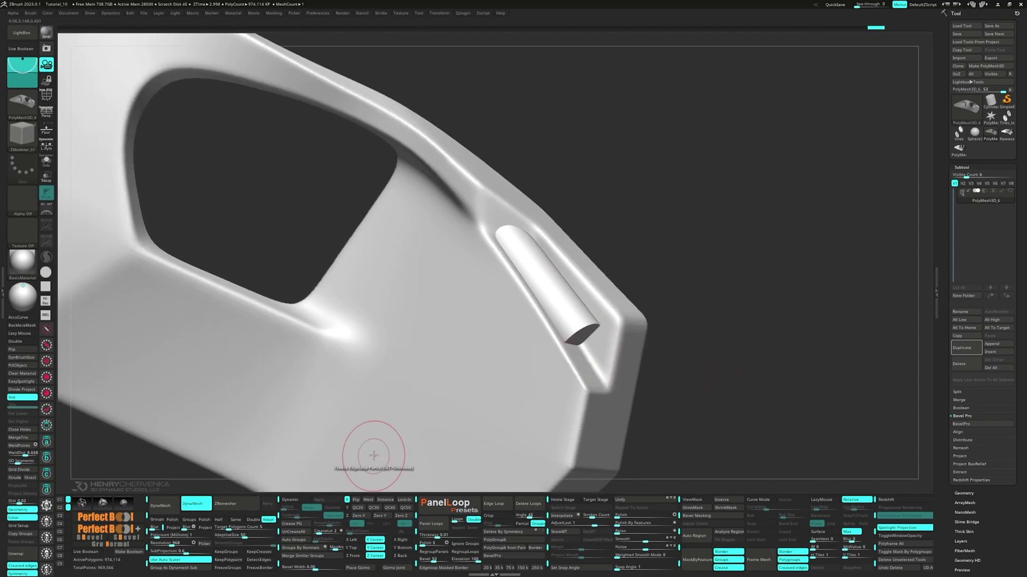
- Clear the mask and remesh with DynaMesh to fuse the cylinder with the panel
click(193, 544)
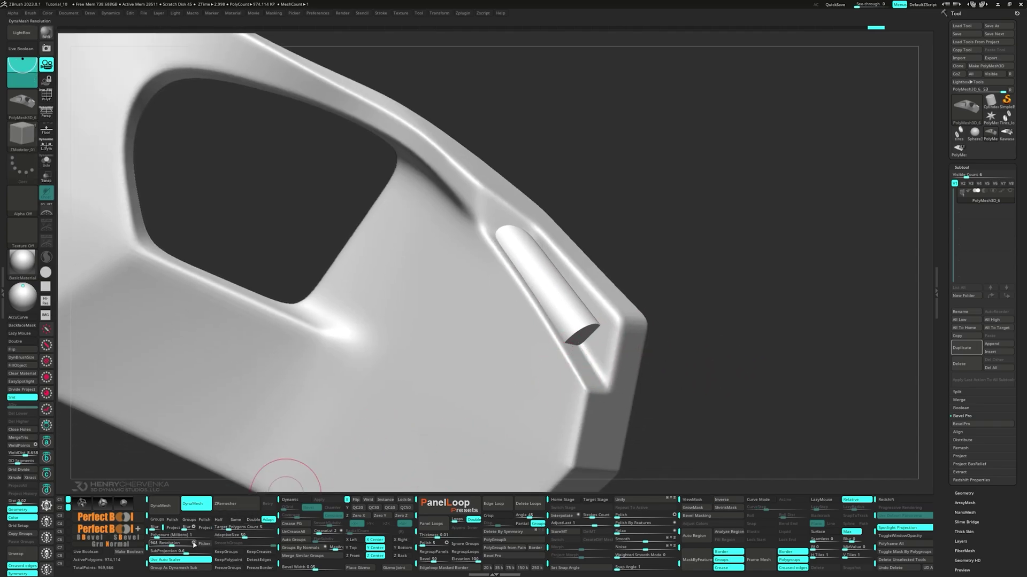
click(424, 435)
ctrl+drag(736, 328, 771, 395)
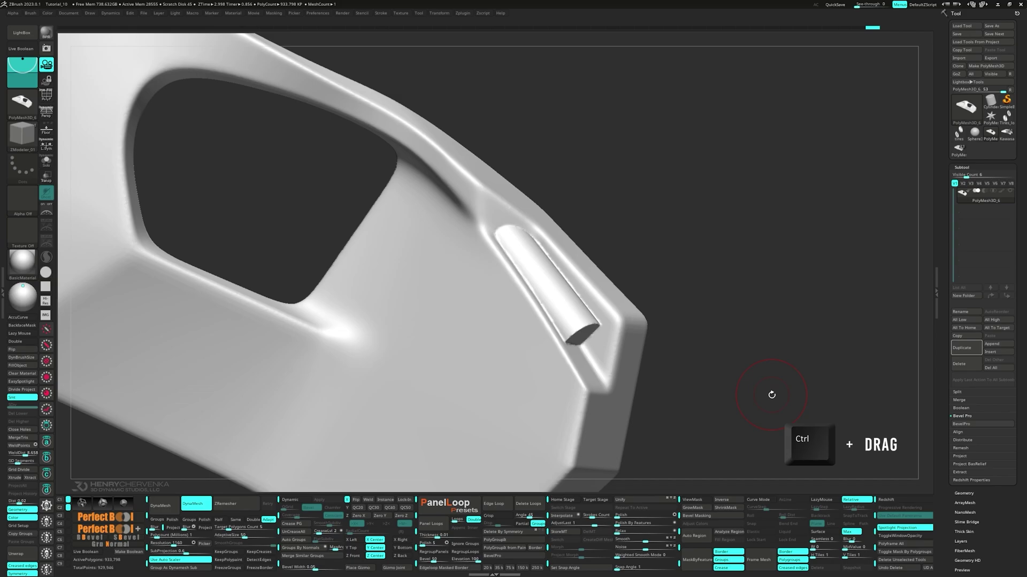
- Adjust the Smooth brush's Z Intensity and smooth the seams and edges of the fused cylinder
drag(687, 405, 681, 412)
key(space)
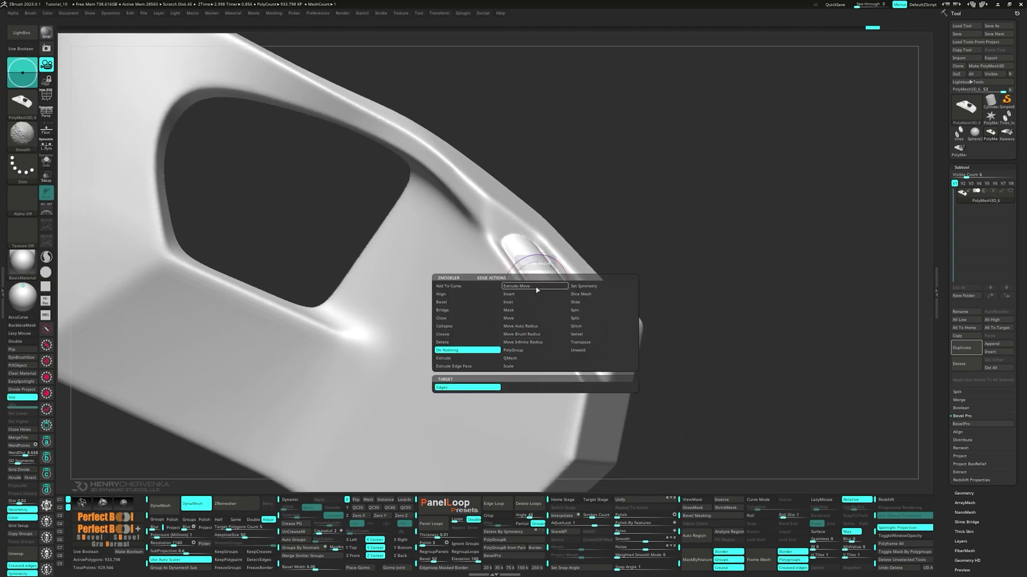
key(space)
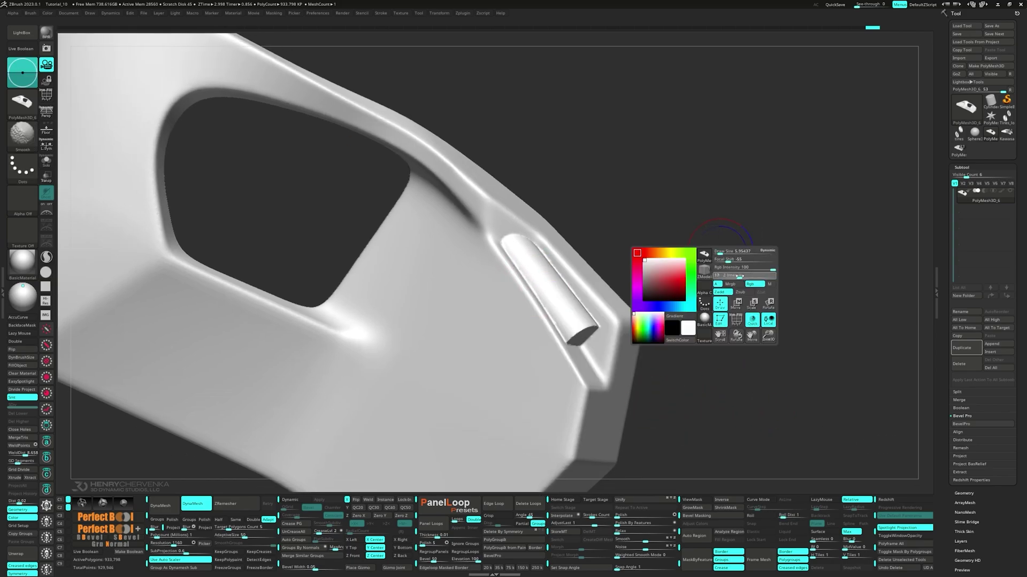
right_drag(553, 281, 543, 303)
shift+drag(544, 303, 504, 240)
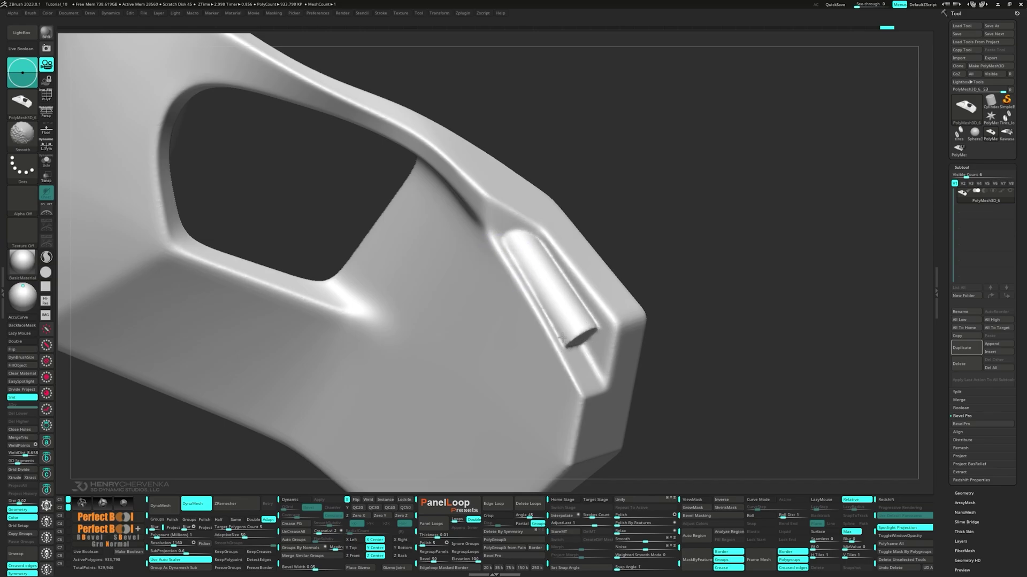
mouse_move(516, 257)
ctrl+right_down()
mouse_move(527, 278)
mouse_move(550, 262)
mouse_move(578, 261)
mouse_move(556, 318)
mouse_move(569, 332)
mouse_move(564, 321)
ctrl+right_up()
alt+right_drag(564, 321, 539, 270)
mouse_move(539, 270)
right_down()
mouse_move(526, 275)
mouse_move(548, 277)
right_up()
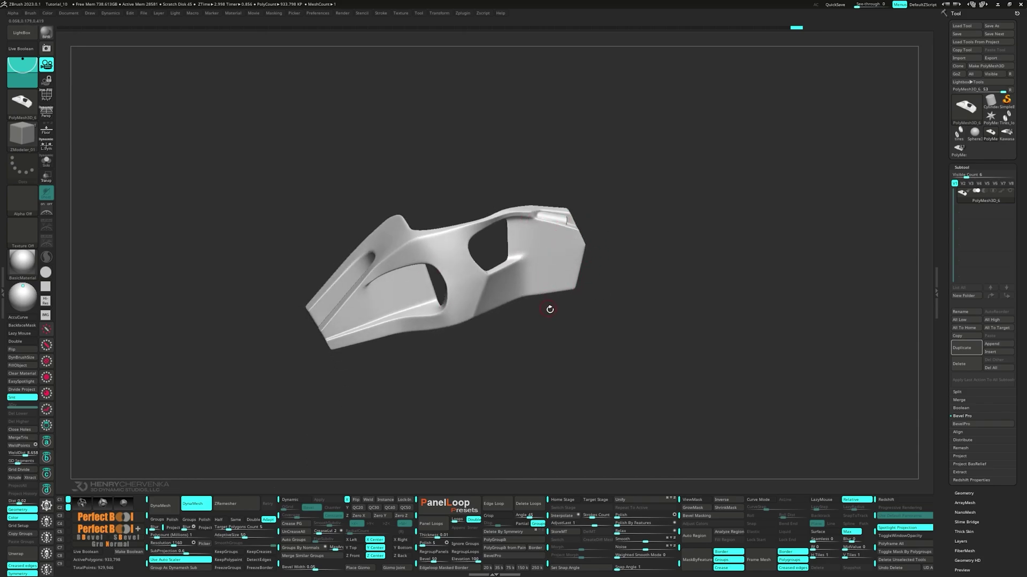
right_drag(552, 261, 558, 323)
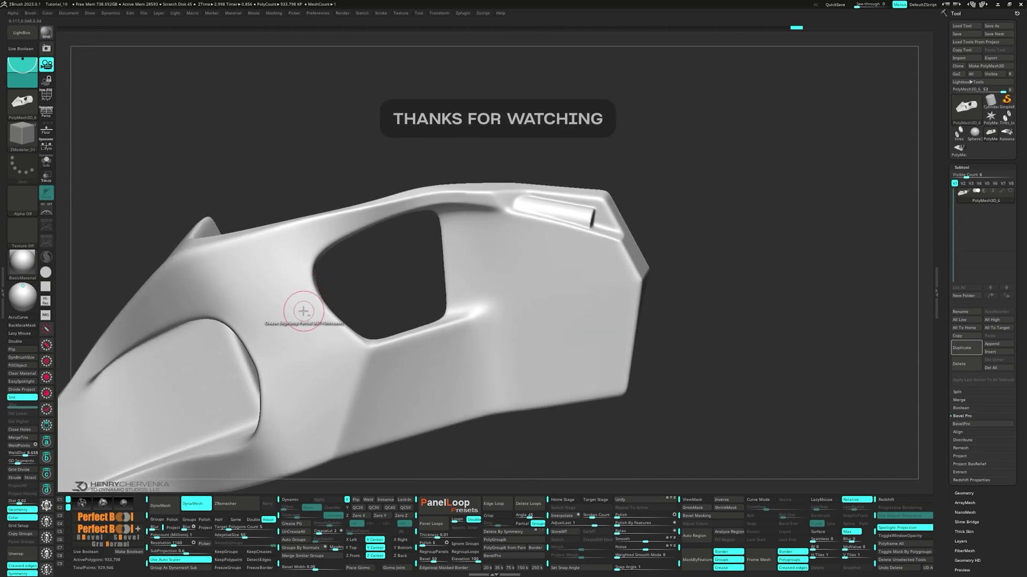
right_drag(293, 300, 349, 237)
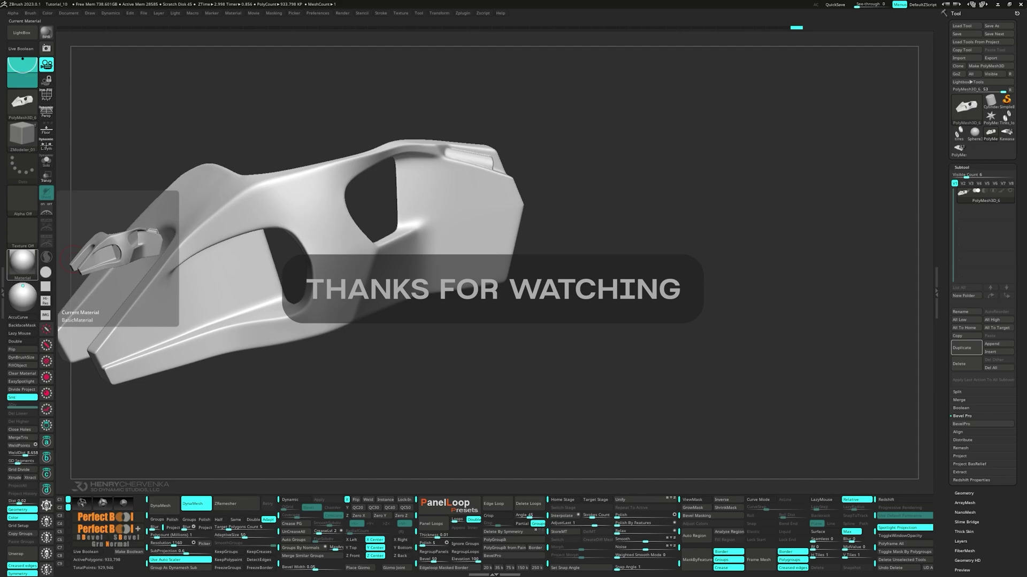